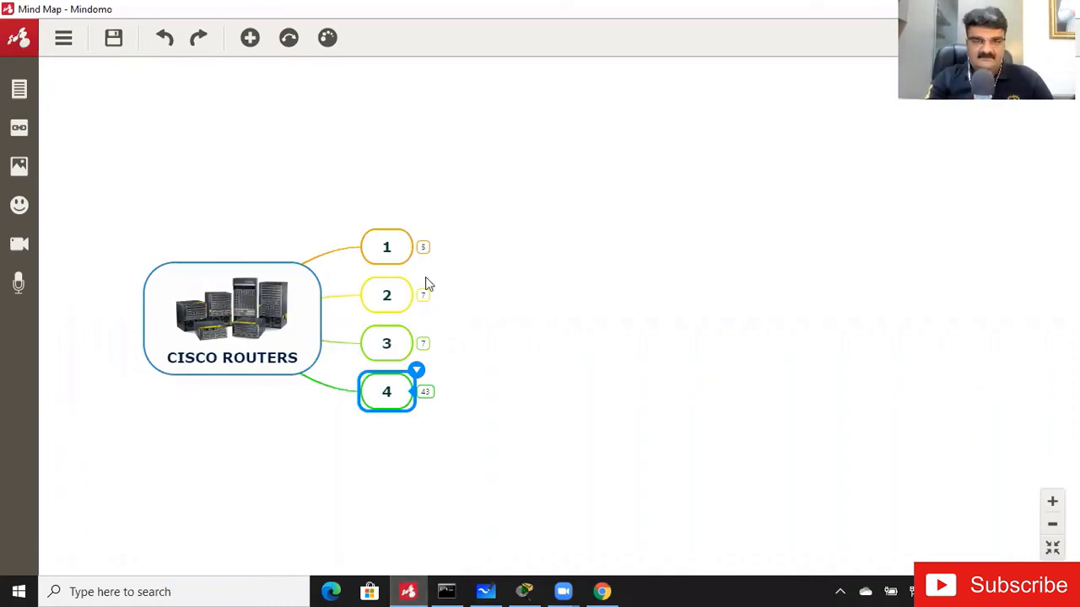
Expand branch 1 of the Cisco Routers mind map to show both points under Definition.
{"action": "left_click", "coordinate": [424, 253]}
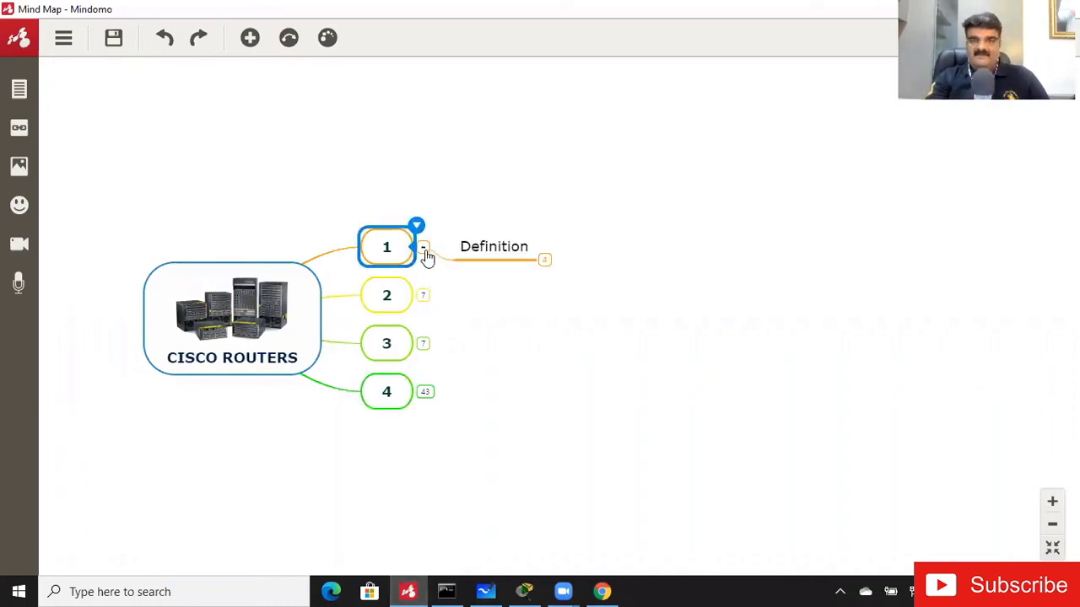
{"action": "left_click", "coordinate": [545, 261]}
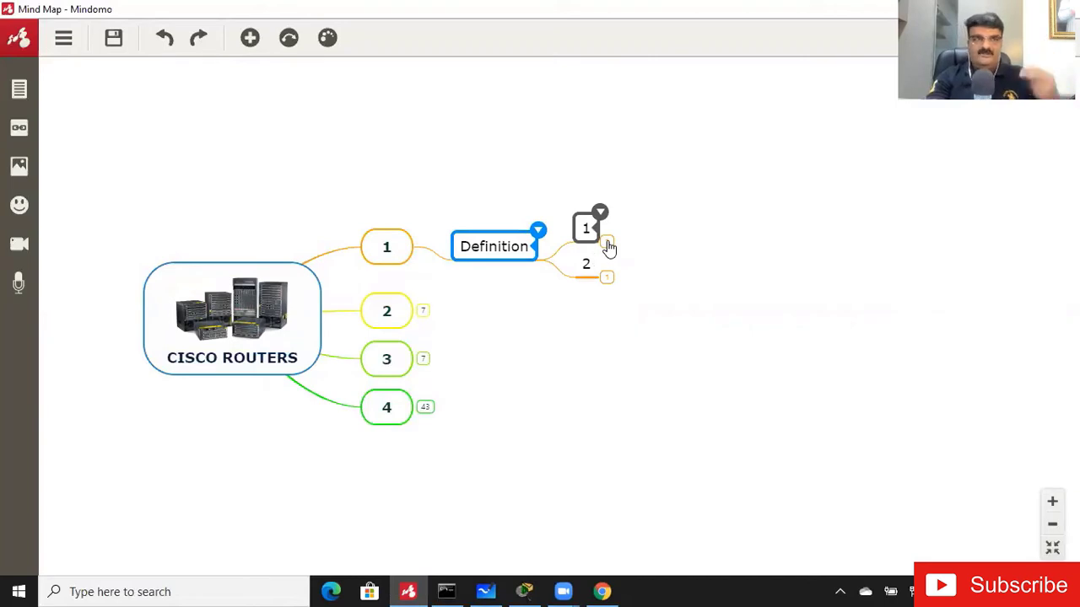
{"action": "left_click", "coordinate": [608, 243]}
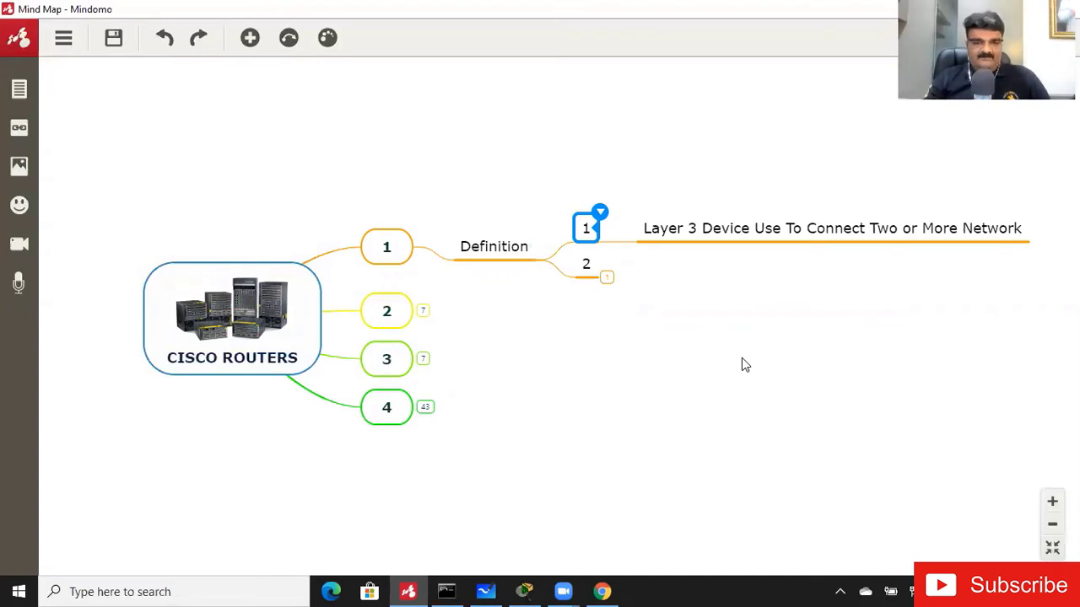
{"action": "left_click", "coordinate": [524, 592]}
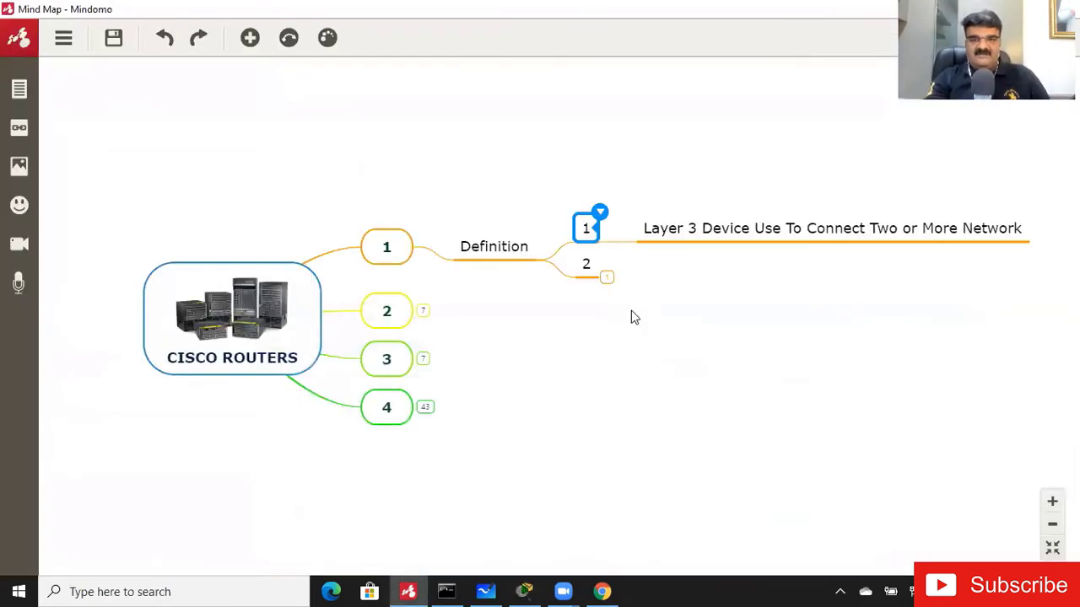
{"action": "left_click", "coordinate": [609, 281]}
{"action": "left_click", "coordinate": [608, 278]}
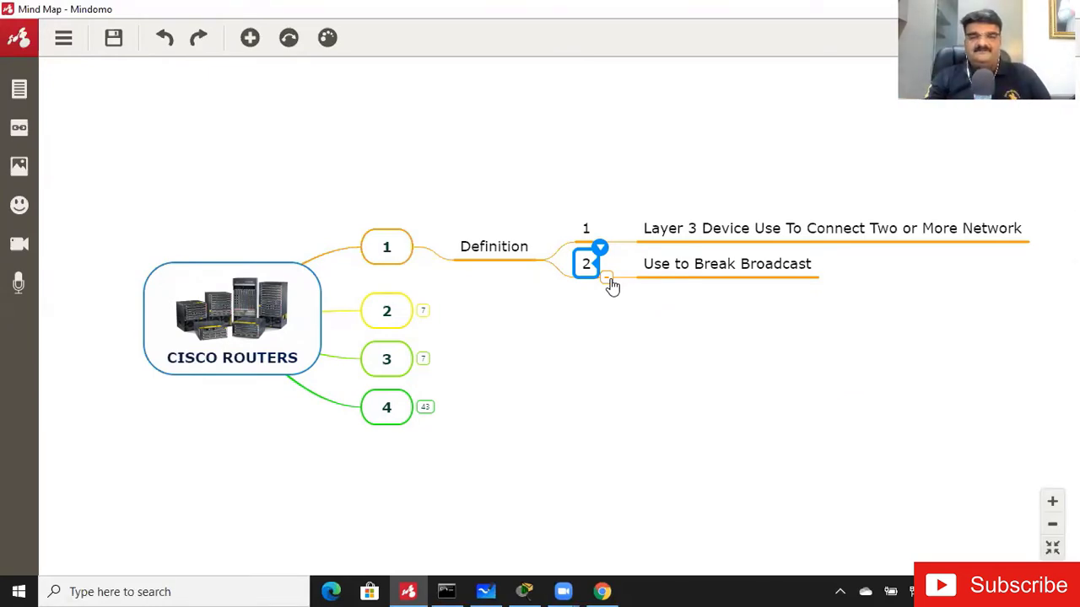
Expand branch 2 down to its three Function items, and expand branch 3 one level.
{"action": "left_click", "coordinate": [424, 313]}
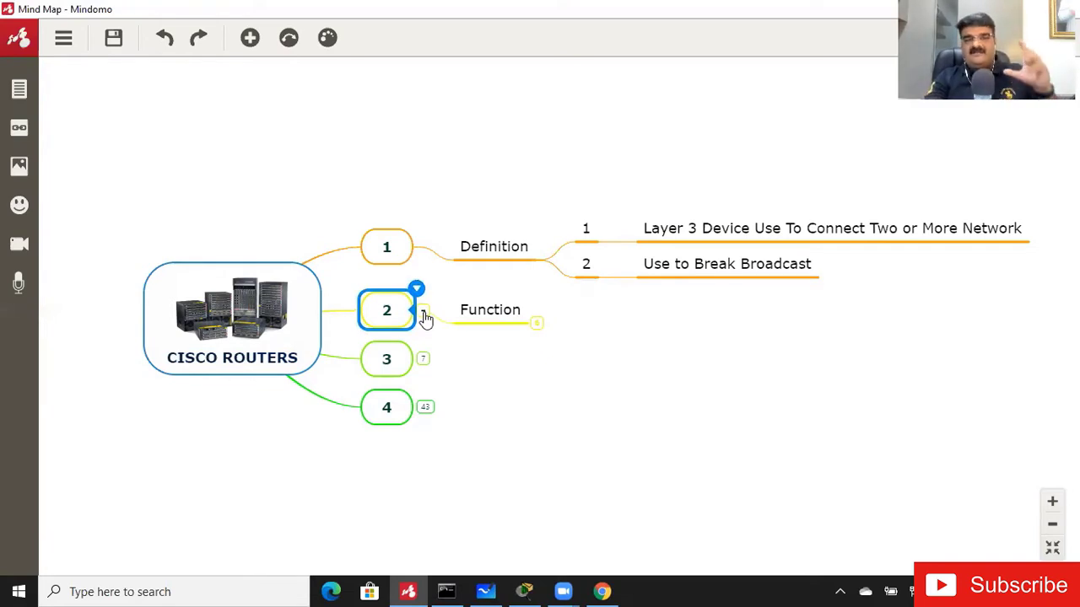
{"action": "left_click", "coordinate": [540, 328]}
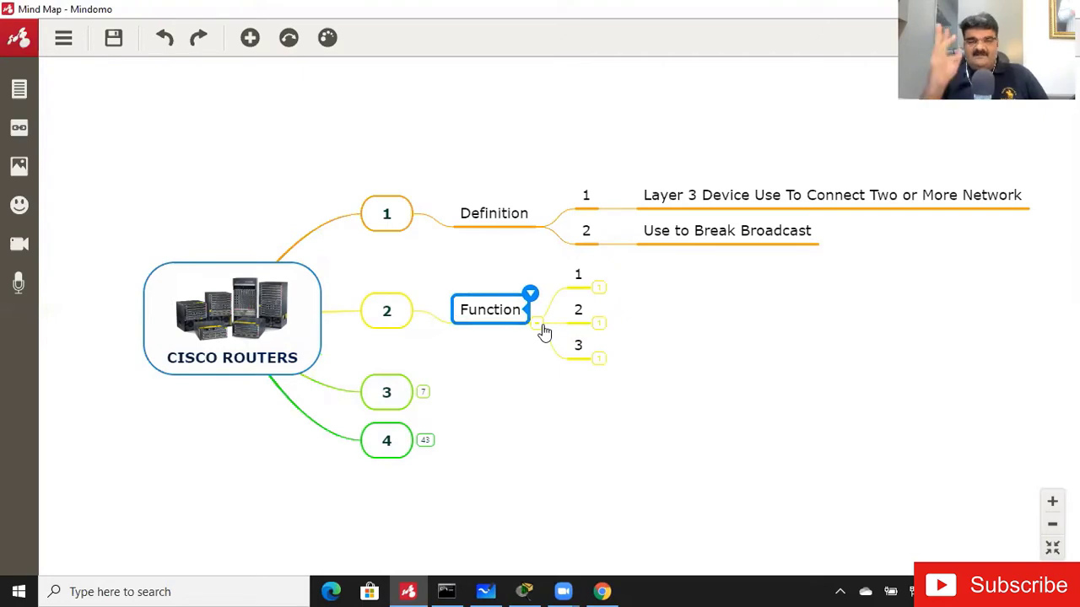
{"action": "left_click", "coordinate": [599, 290]}
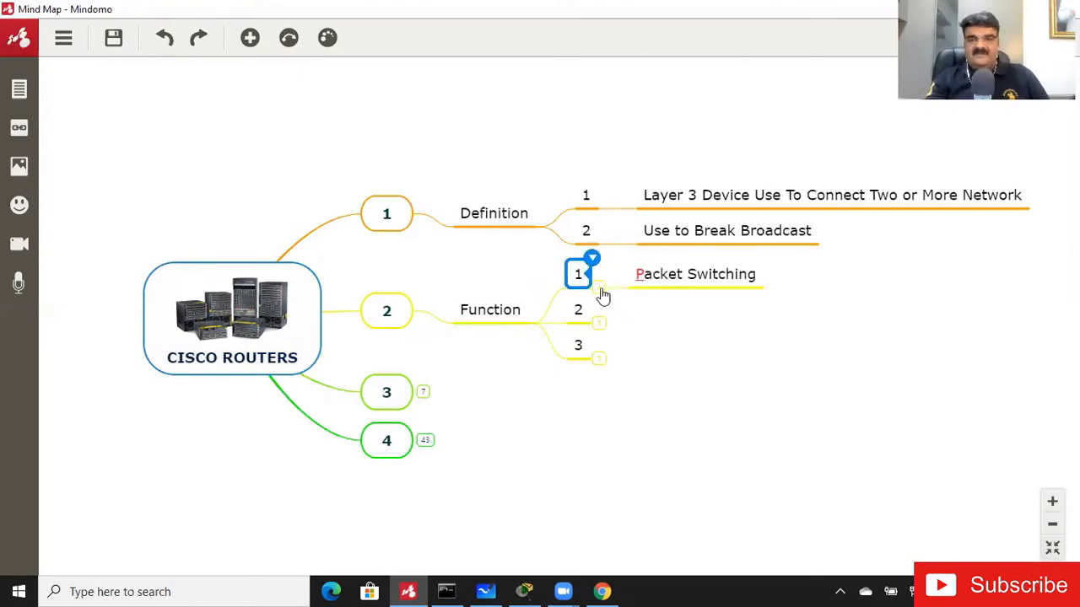
{"action": "left_click", "coordinate": [600, 323]}
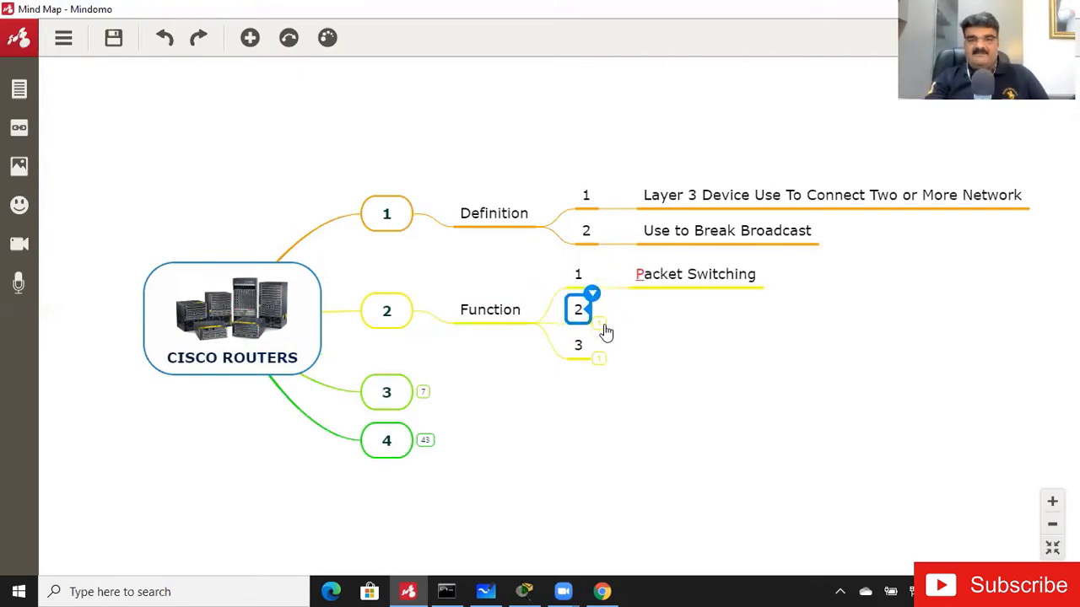
{"action": "left_click", "coordinate": [600, 363]}
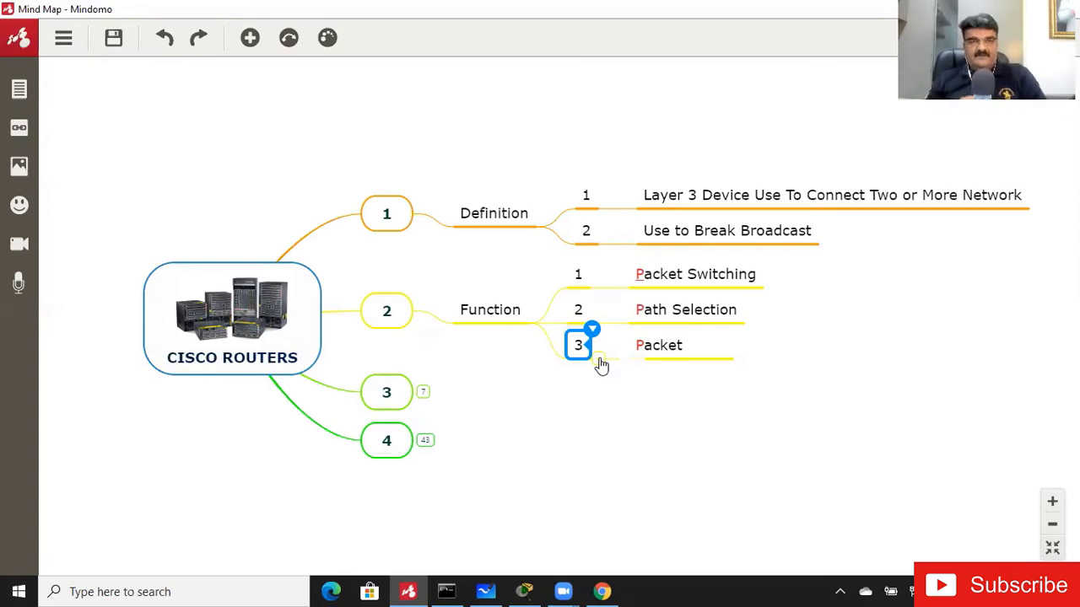
{"action": "type", "text": "Filtering"}
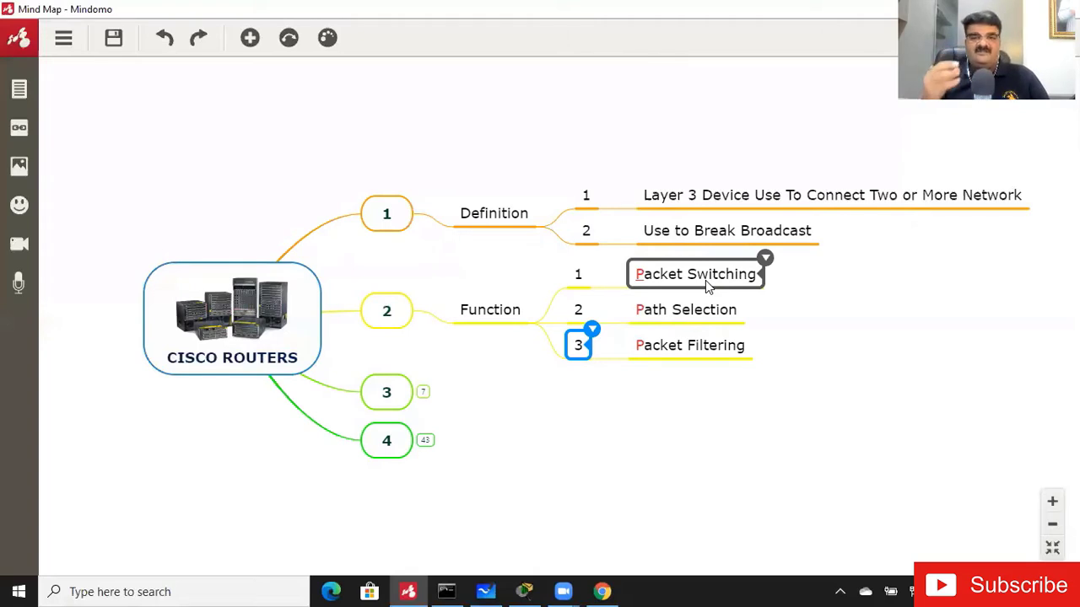
{"action": "left_click", "coordinate": [424, 401]}
{"action": "left_click", "coordinate": [424, 395]}
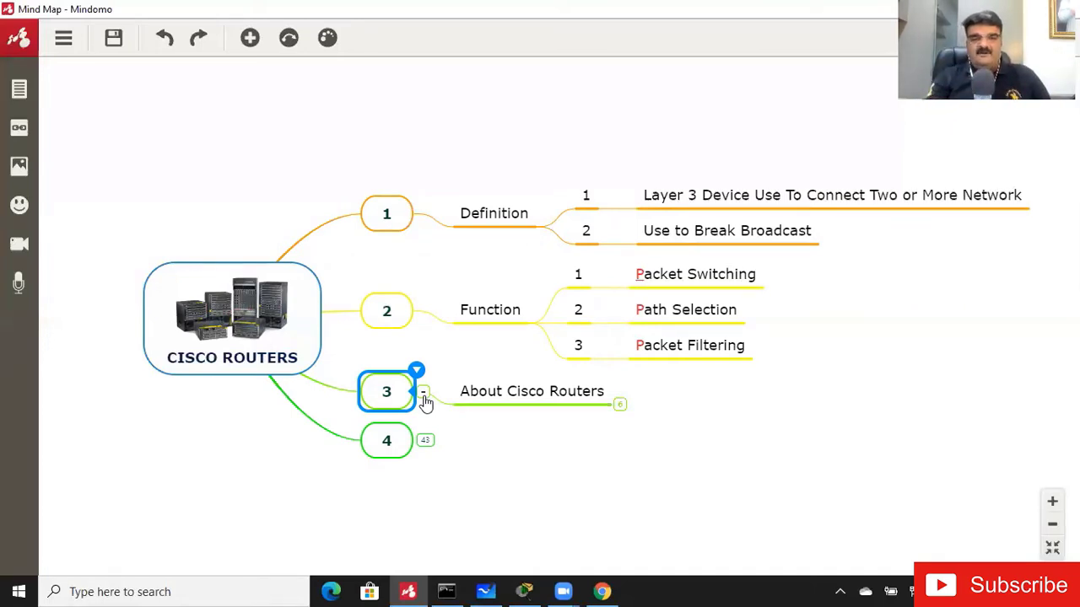
Switch to Cisco Packet Tracer and place one 2950T switch above the PCs in each of the two red boxes.
{"action": "left_click", "coordinate": [525, 591]}
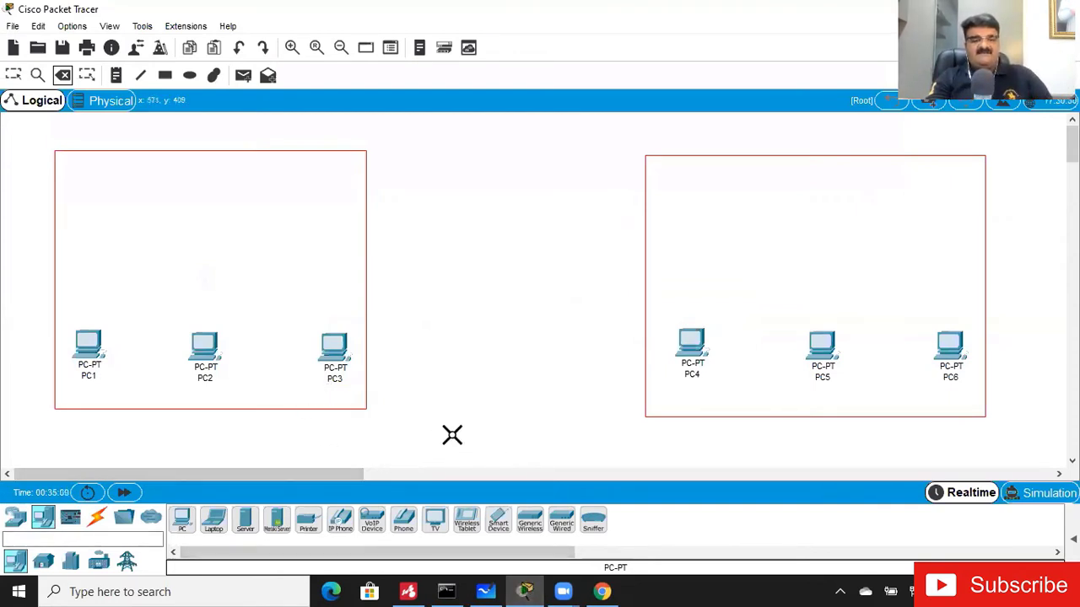
{"action": "key", "text": "Escape"}
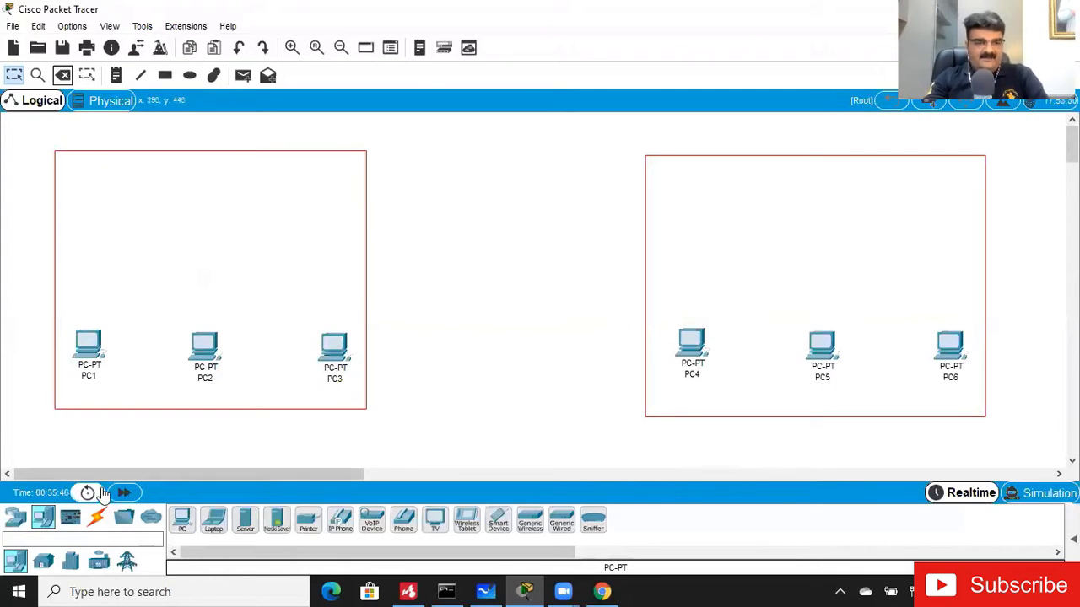
{"action": "left_click", "coordinate": [17, 520]}
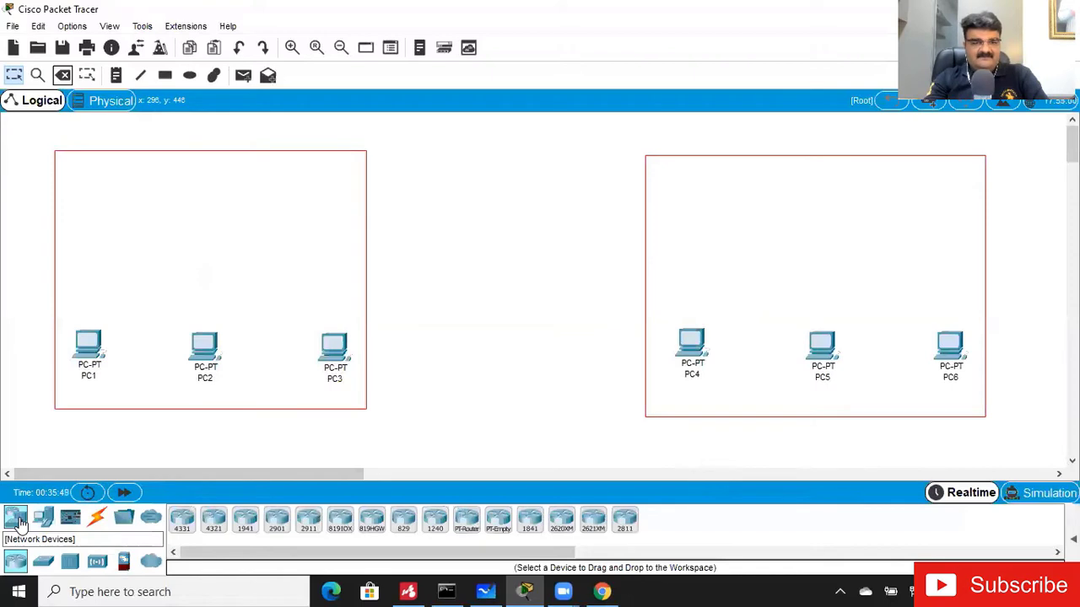
{"action": "left_click", "coordinate": [44, 562]}
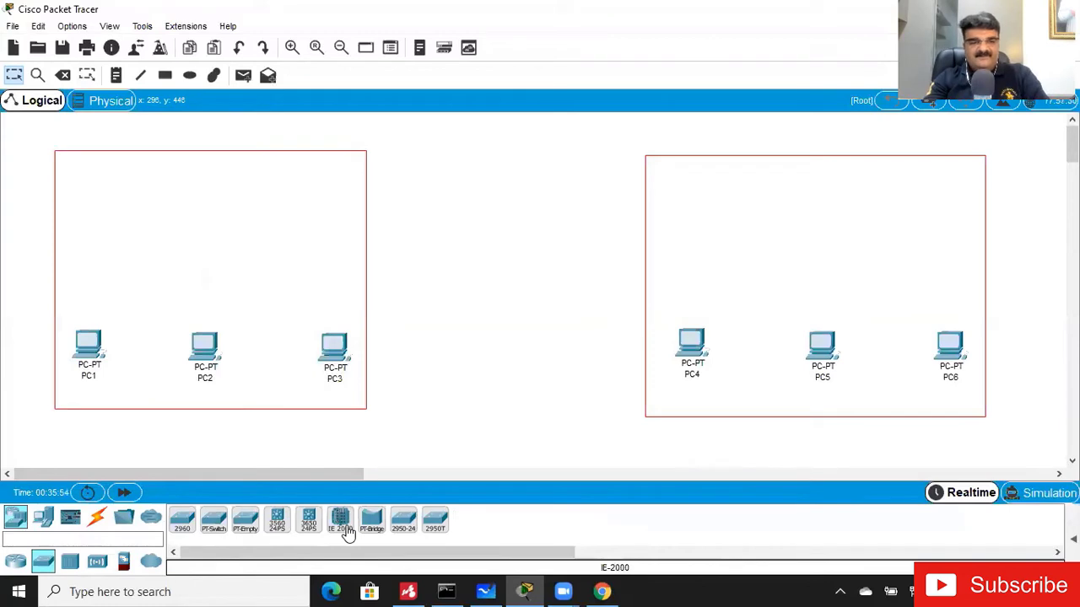
{"action": "mouse_move", "coordinate": [434, 520]}
{"action": "left_mouse_down"}
{"action": "mouse_move", "coordinate": [416, 430]}
{"action": "mouse_move", "coordinate": [201, 278]}
{"action": "left_mouse_up"}
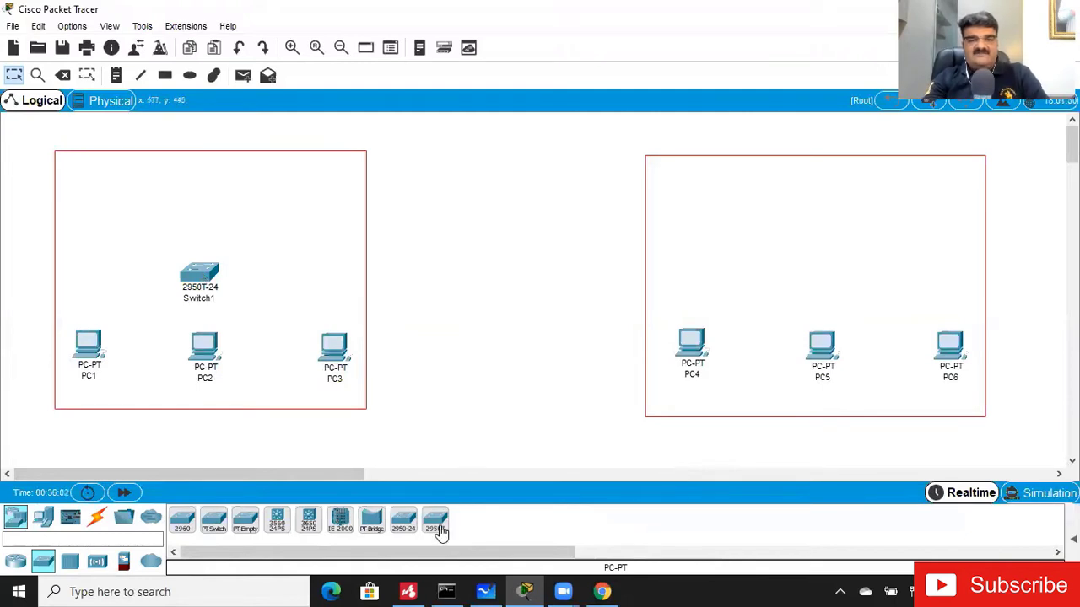
{"action": "left_click_drag", "start_coordinate": [437, 523], "coordinate": [811, 275]}
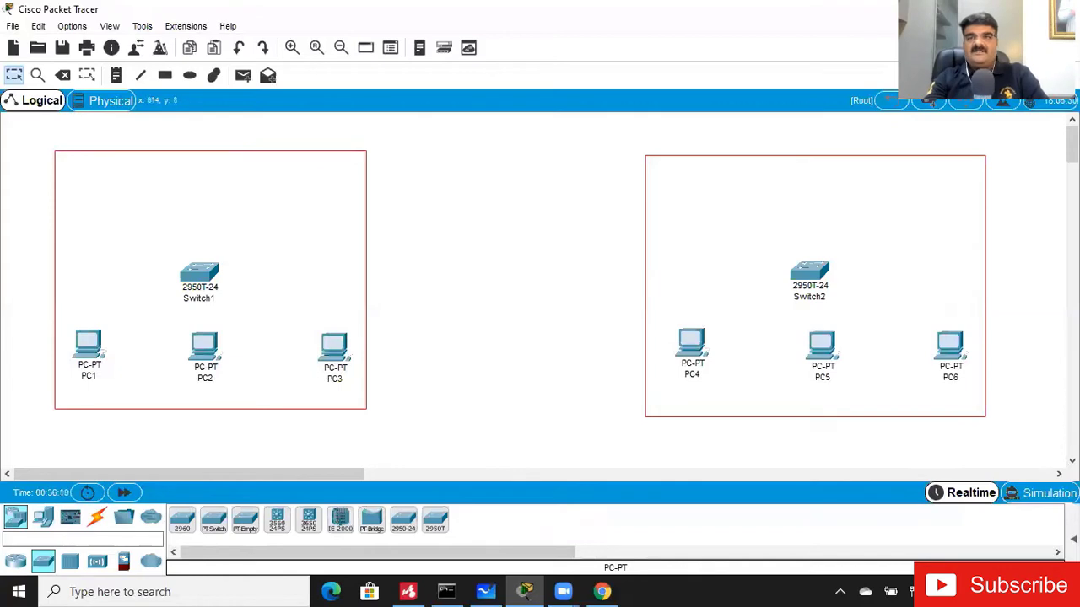
{"action": "key", "text": "alt+Tab"}
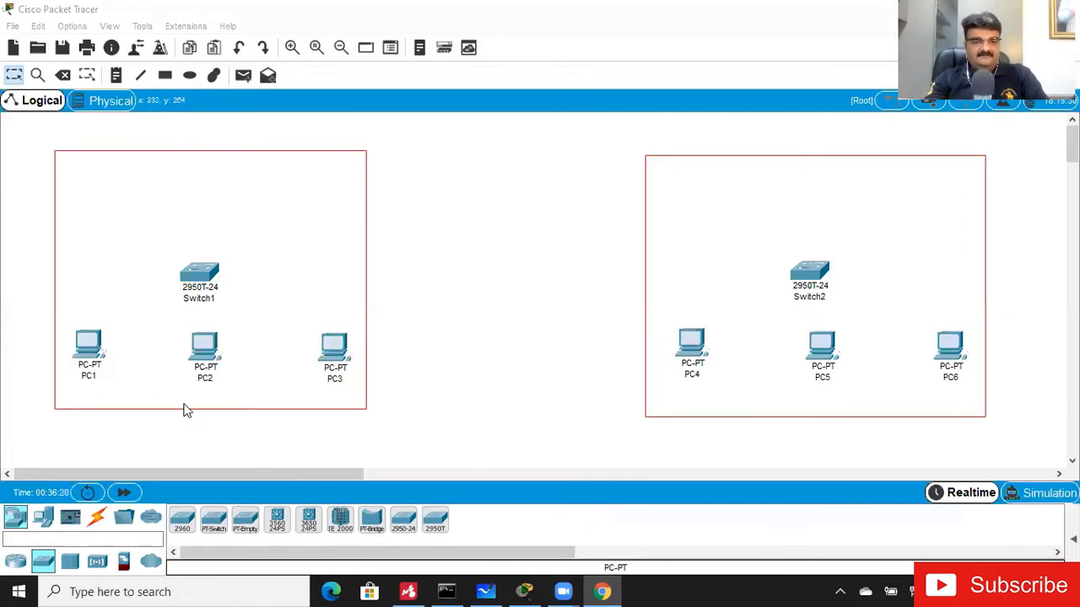
Connect PC1's FastEthernet0 to Switch1's FastEthernet0/1 with a copper straight-through cable.
{"action": "left_click", "coordinate": [97, 524]}
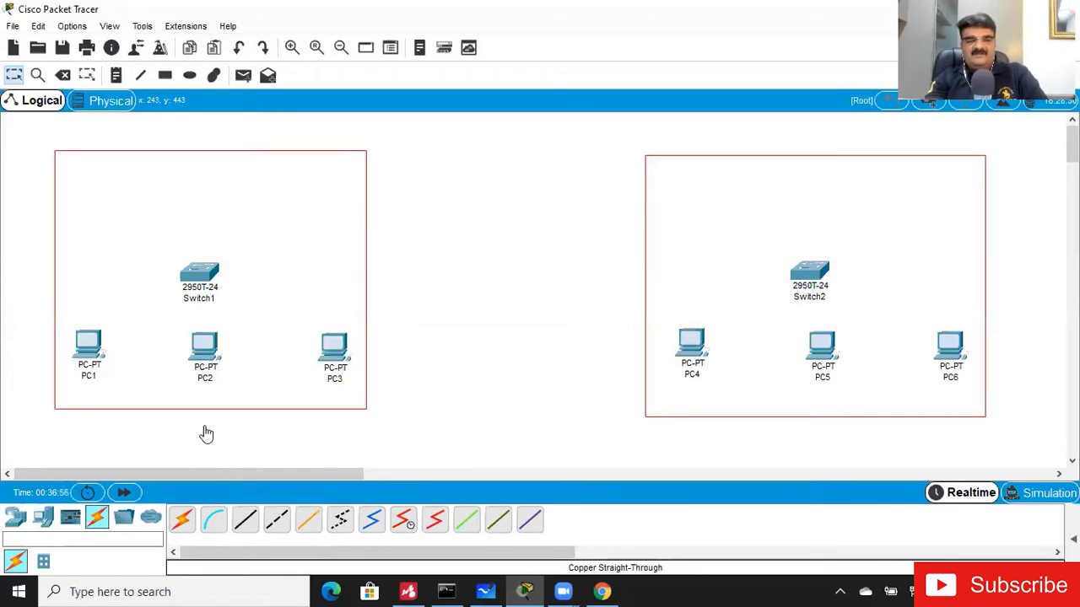
{"action": "left_click", "coordinate": [248, 525]}
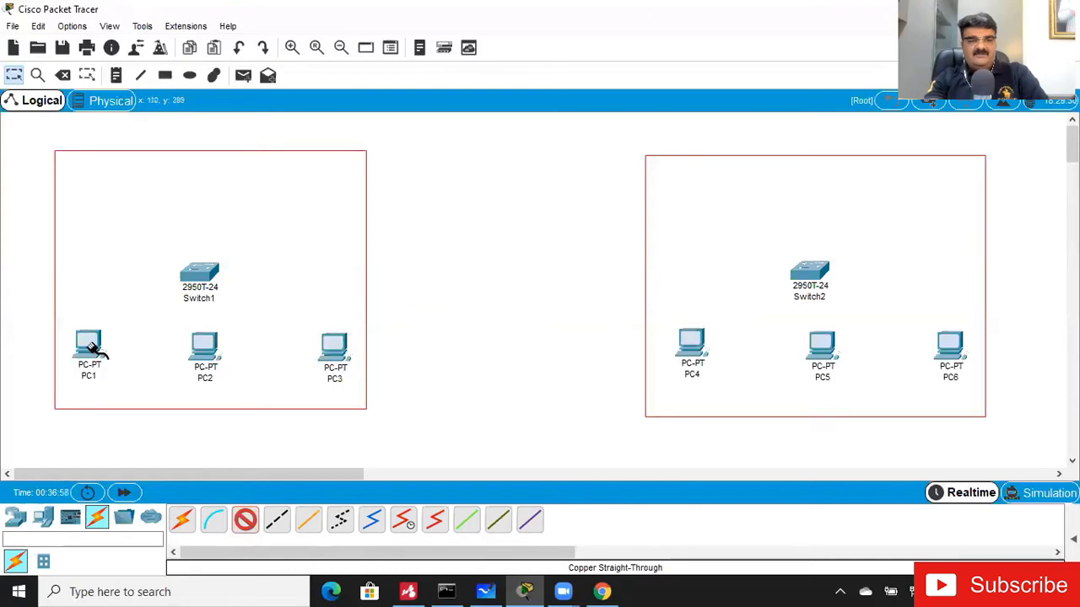
{"action": "left_click", "coordinate": [89, 345]}
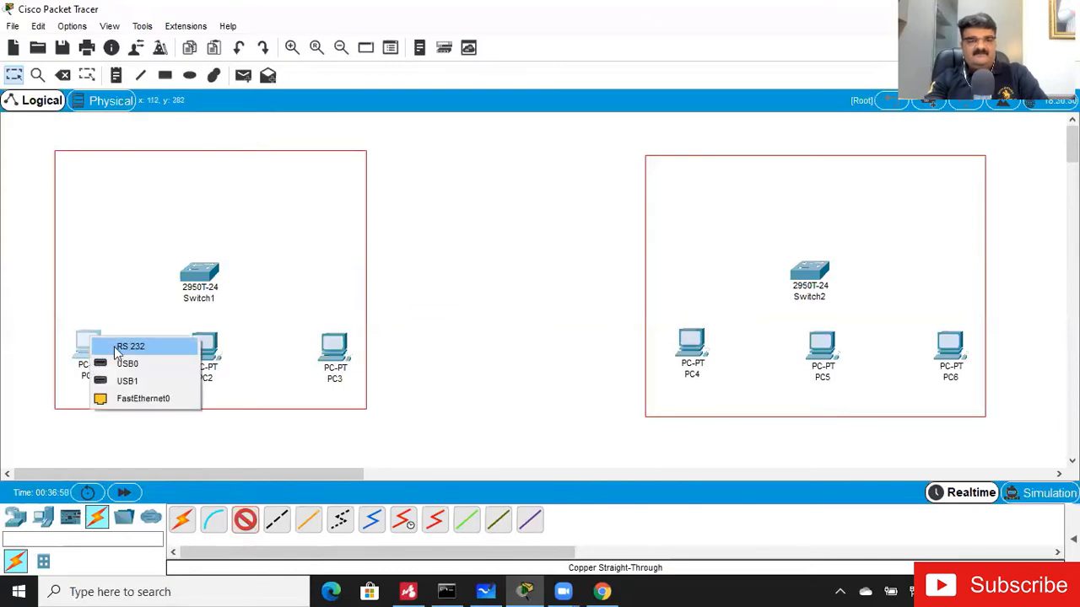
{"action": "left_click", "coordinate": [127, 402]}
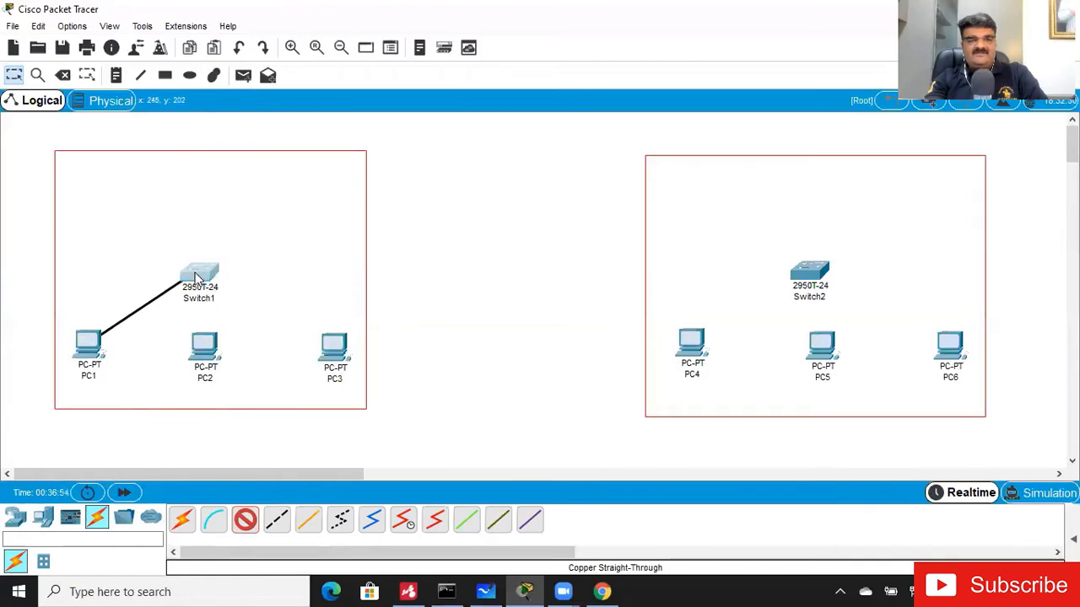
{"action": "left_click", "coordinate": [195, 277]}
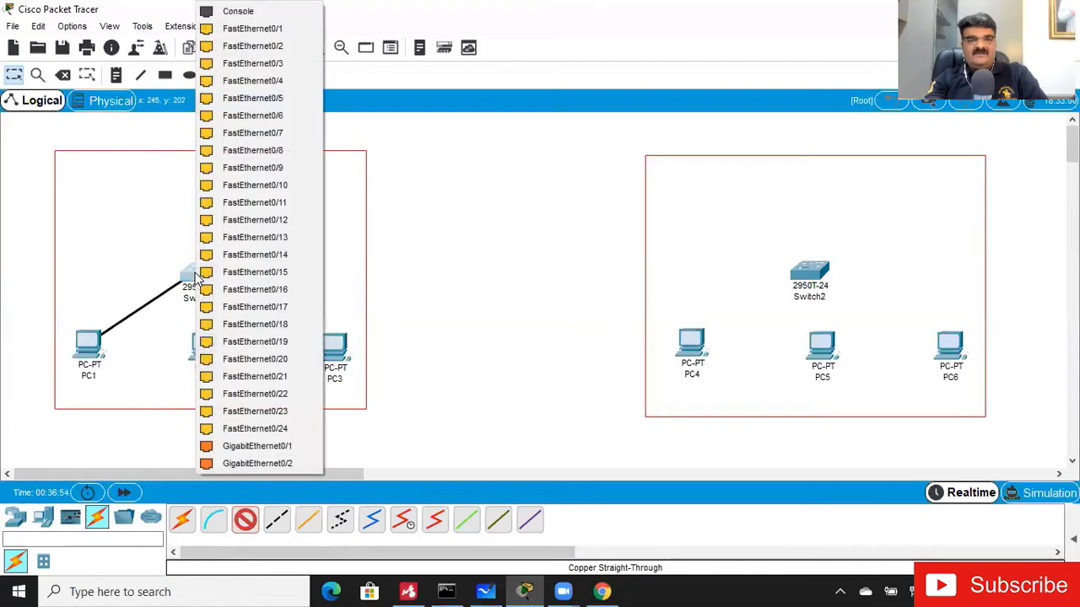
{"action": "left_click", "coordinate": [277, 34]}
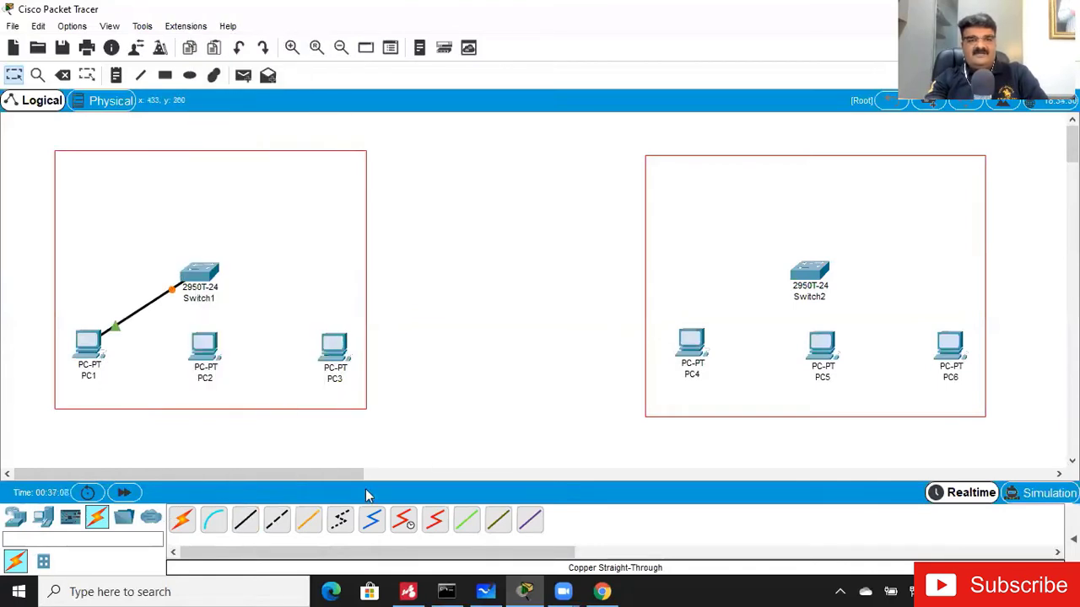
Connect PC2's FastEthernet0 to Switch1's FastEthernet0/2 with a copper straight-through cable.
{"action": "left_click", "coordinate": [246, 519]}
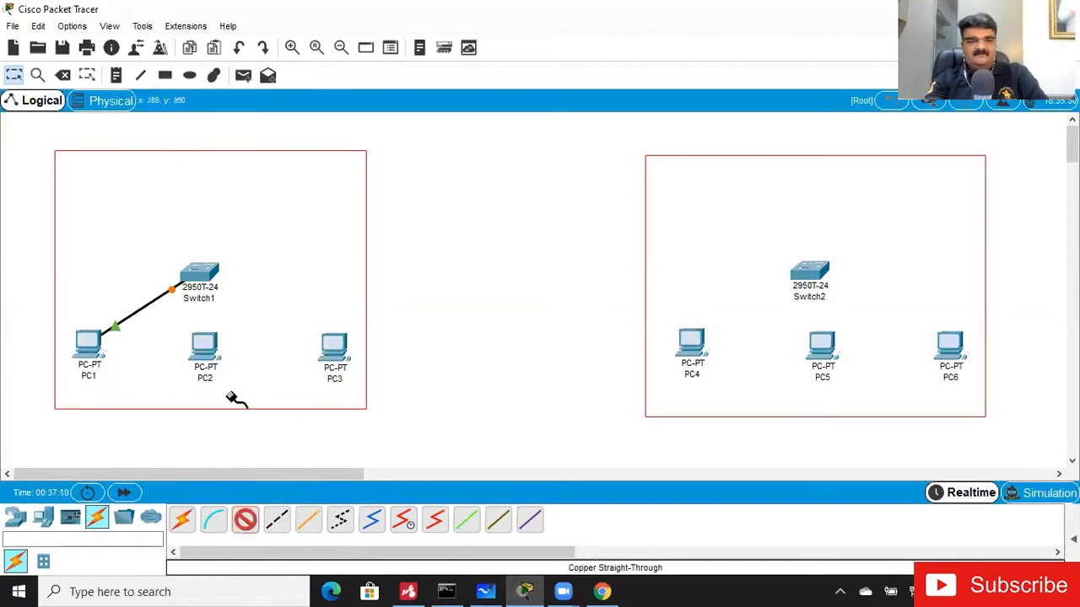
{"action": "left_click", "coordinate": [207, 349]}
{"action": "left_click", "coordinate": [253, 407]}
{"action": "left_click", "coordinate": [205, 275]}
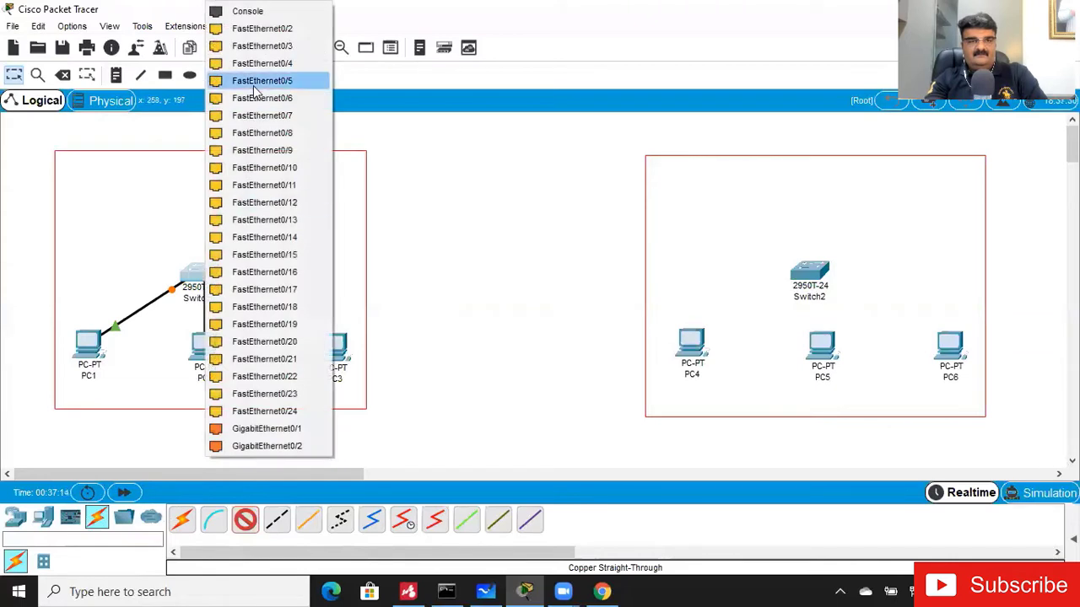
{"action": "left_click", "coordinate": [253, 30]}
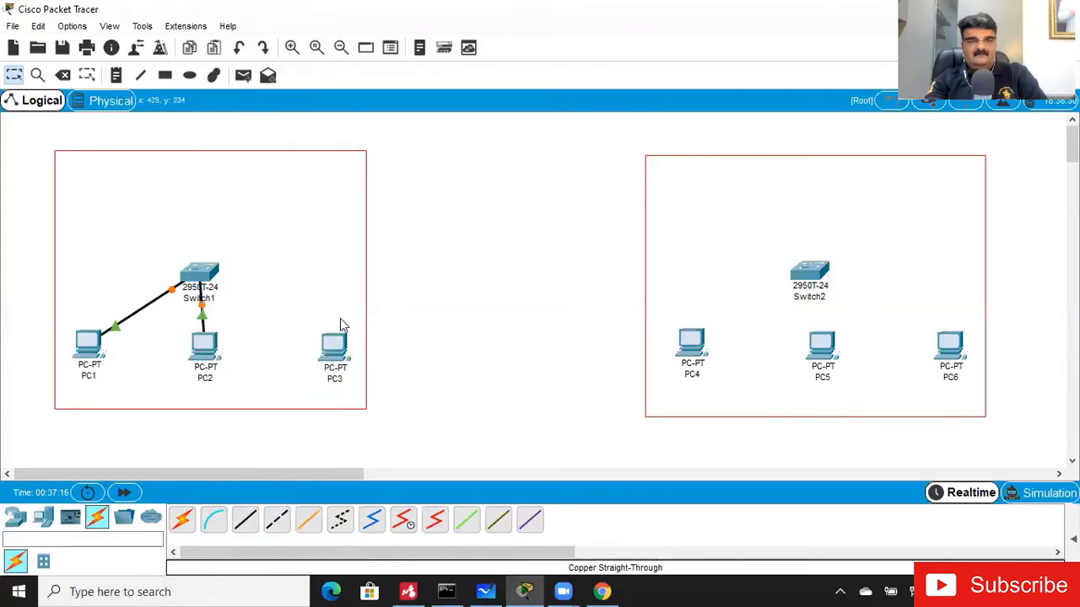
Connect PC3's FastEthernet0 to Switch1's FastEthernet0/3 with a copper straight-through cable.
{"action": "left_click", "coordinate": [243, 521]}
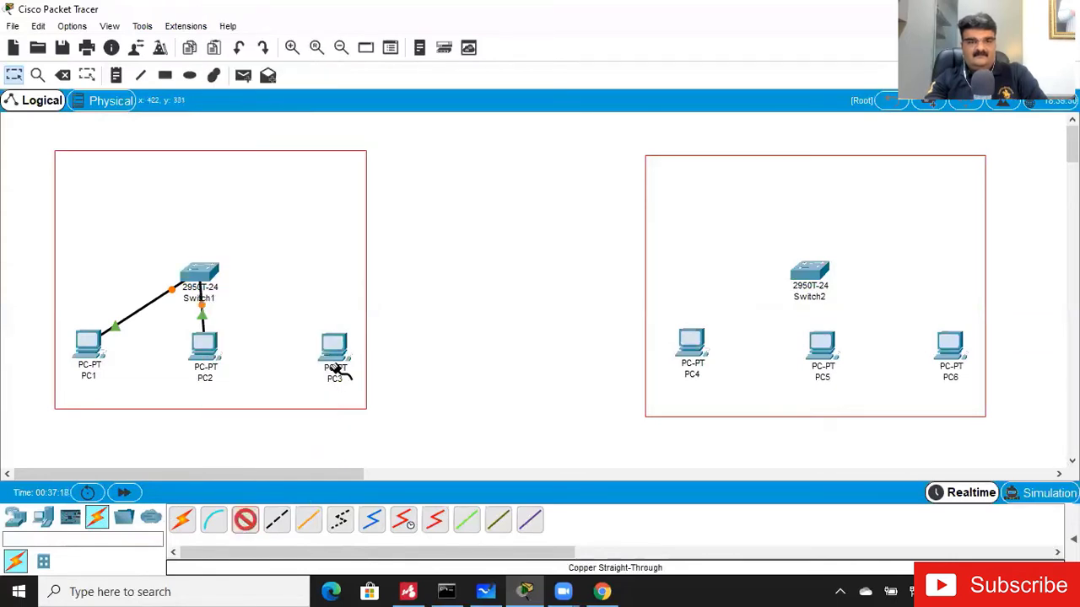
{"action": "left_click", "coordinate": [334, 349]}
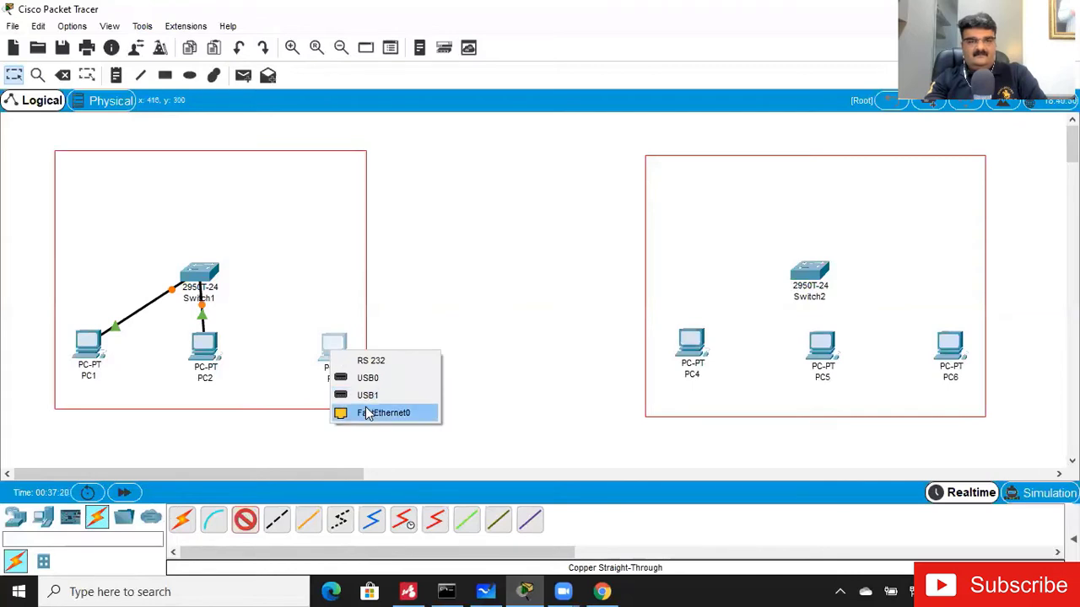
{"action": "left_click", "coordinate": [371, 414]}
{"action": "left_click", "coordinate": [203, 274]}
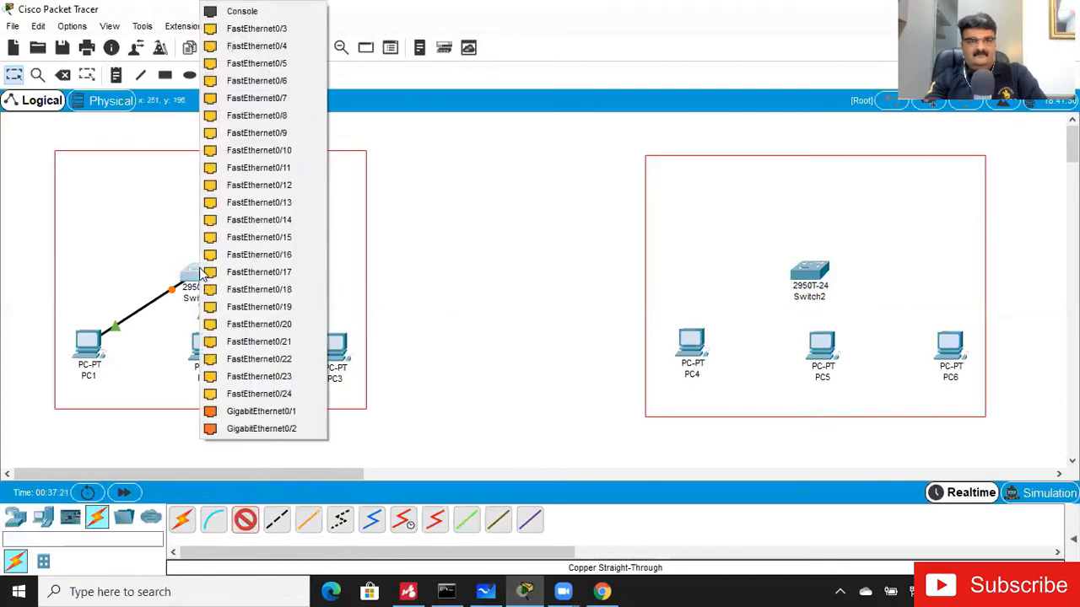
{"action": "left_click", "coordinate": [249, 27]}
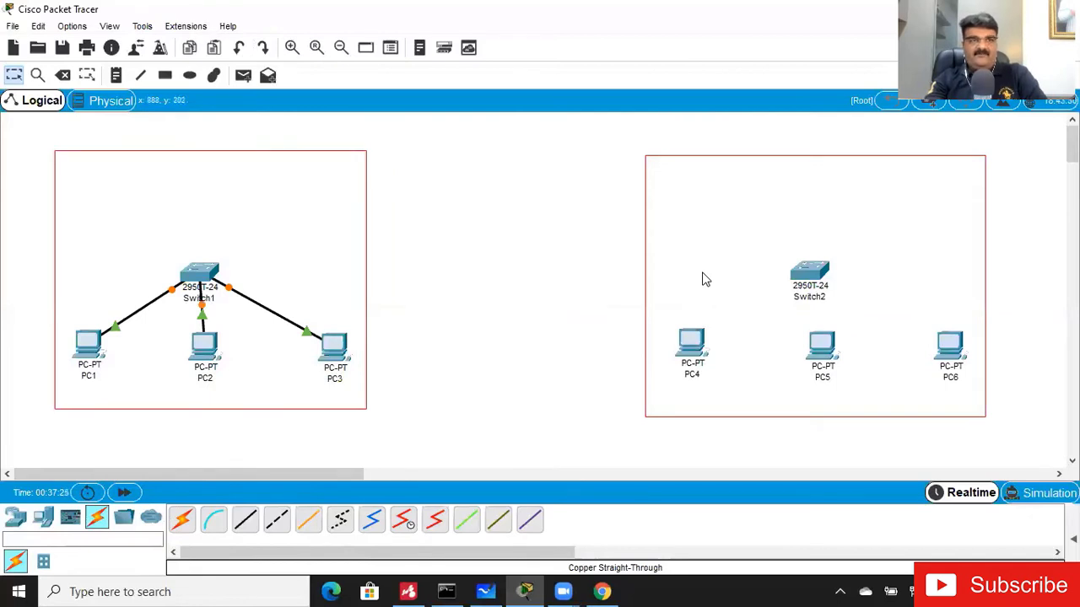
Connect PC4's FastEthernet0 to Switch2's FastEthernet0/1 with a copper straight-through cable.
{"action": "left_click", "coordinate": [245, 521]}
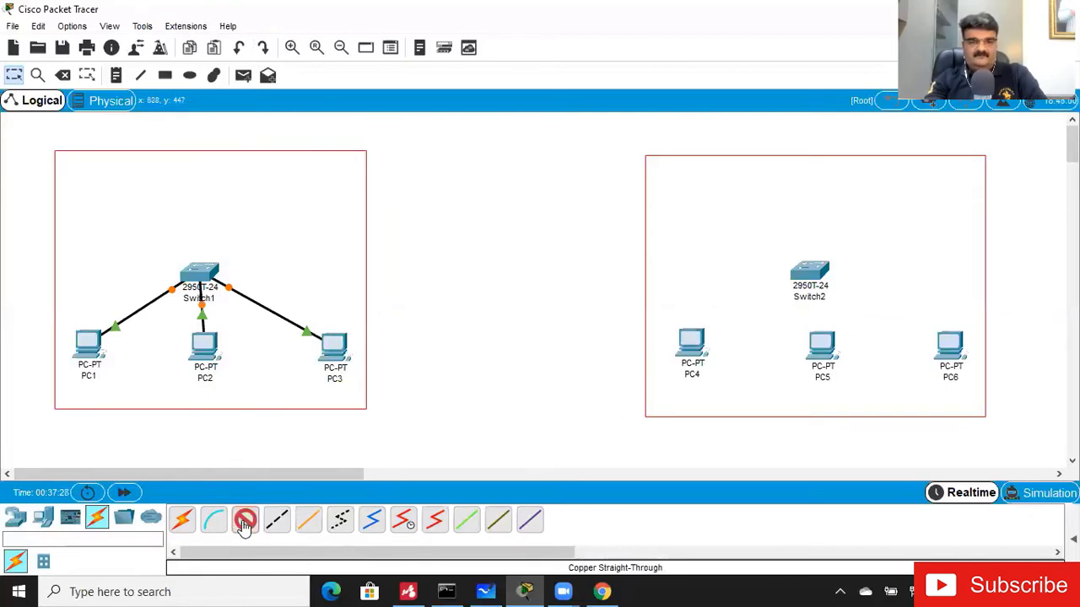
{"action": "left_click", "coordinate": [693, 343]}
{"action": "left_click", "coordinate": [750, 406]}
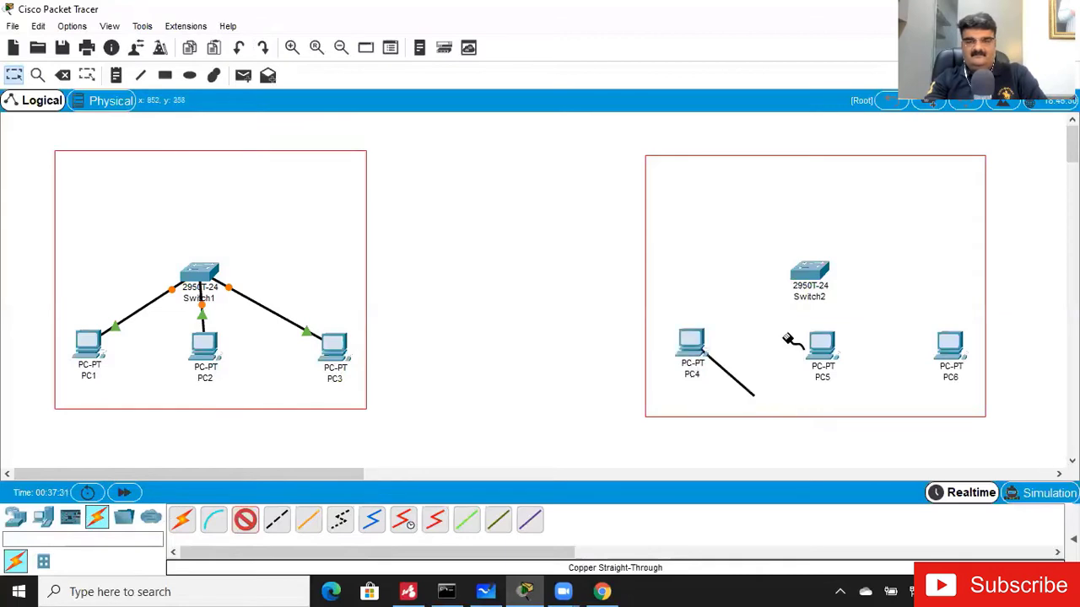
{"action": "left_click", "coordinate": [809, 278]}
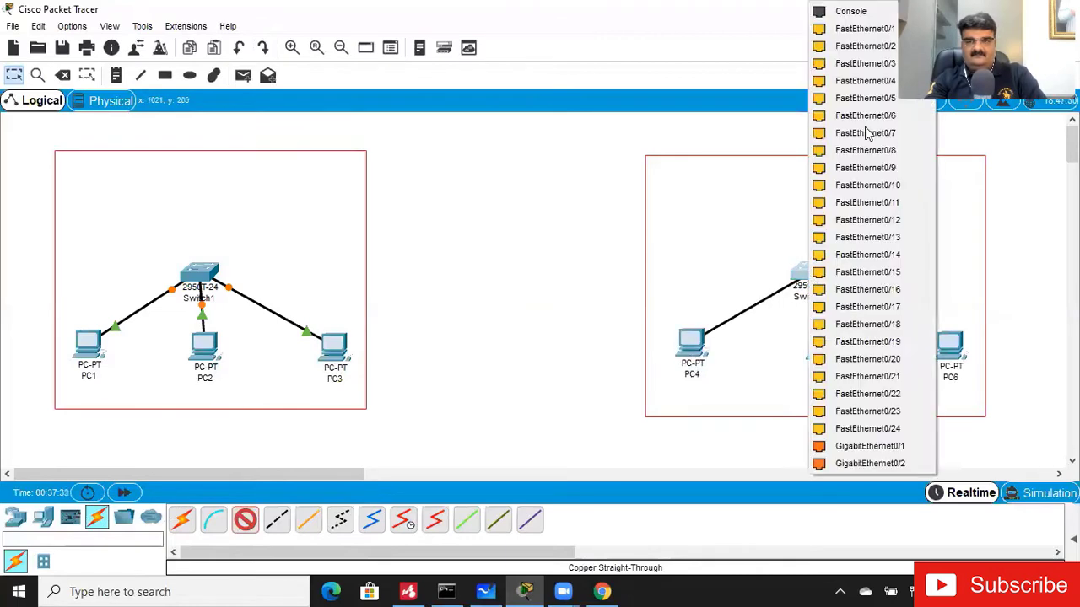
{"action": "left_click", "coordinate": [846, 28]}
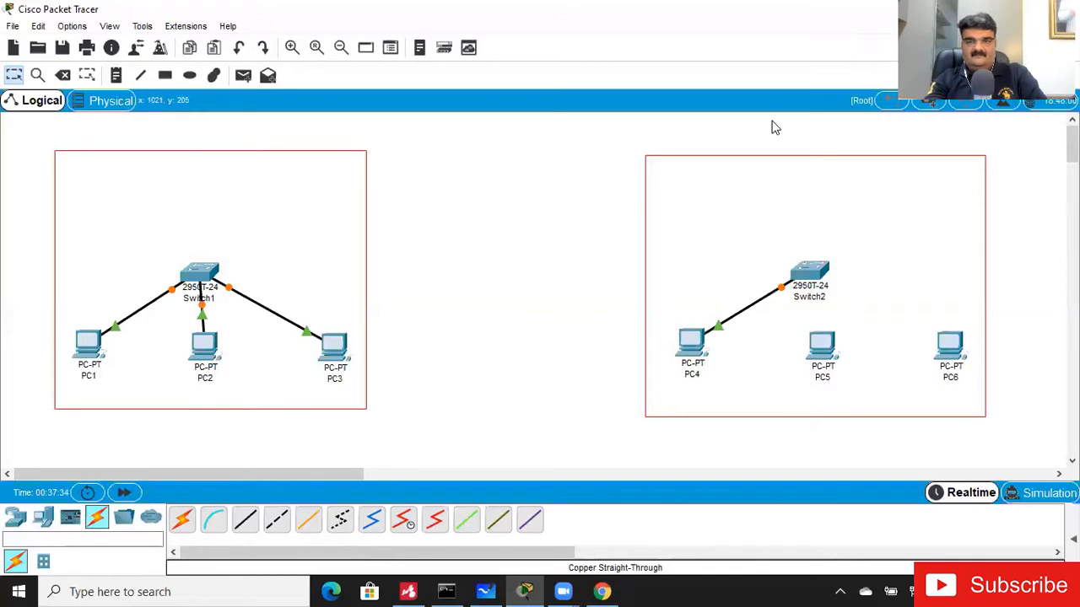
Connect PC5's FastEthernet0 to Switch2's FastEthernet0/2 with a copper straight-through cable.
{"action": "left_click", "coordinate": [253, 520]}
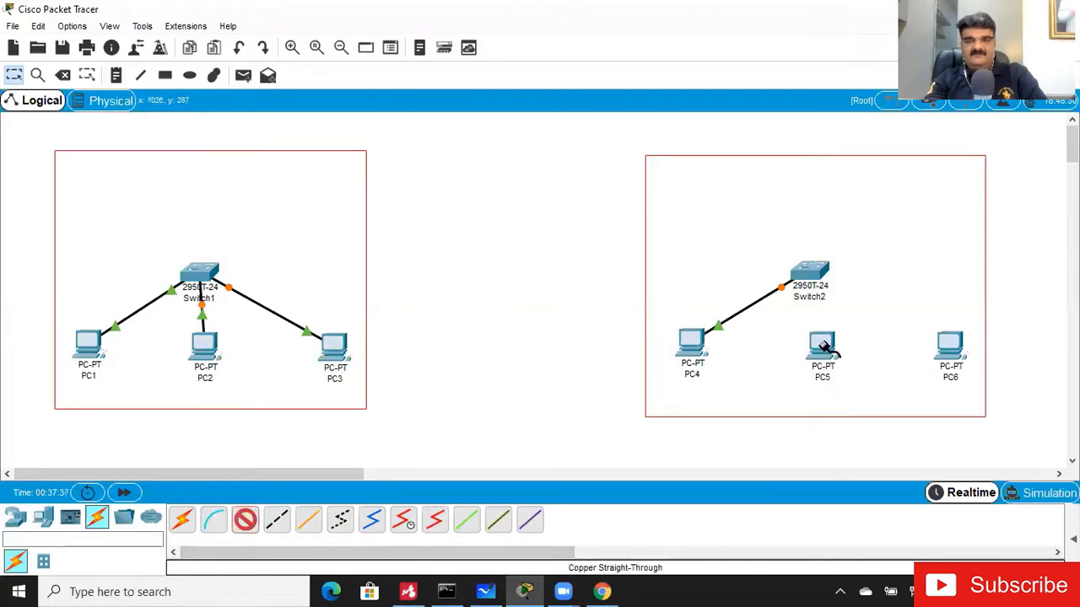
{"action": "left_click", "coordinate": [820, 346]}
{"action": "left_click", "coordinate": [869, 403]}
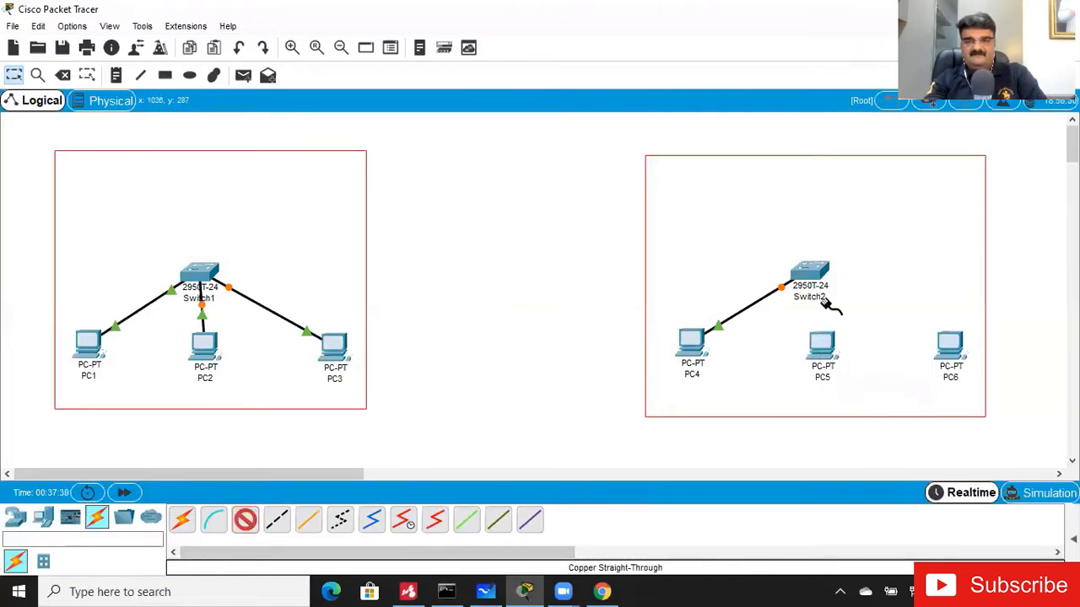
{"action": "left_click", "coordinate": [814, 274]}
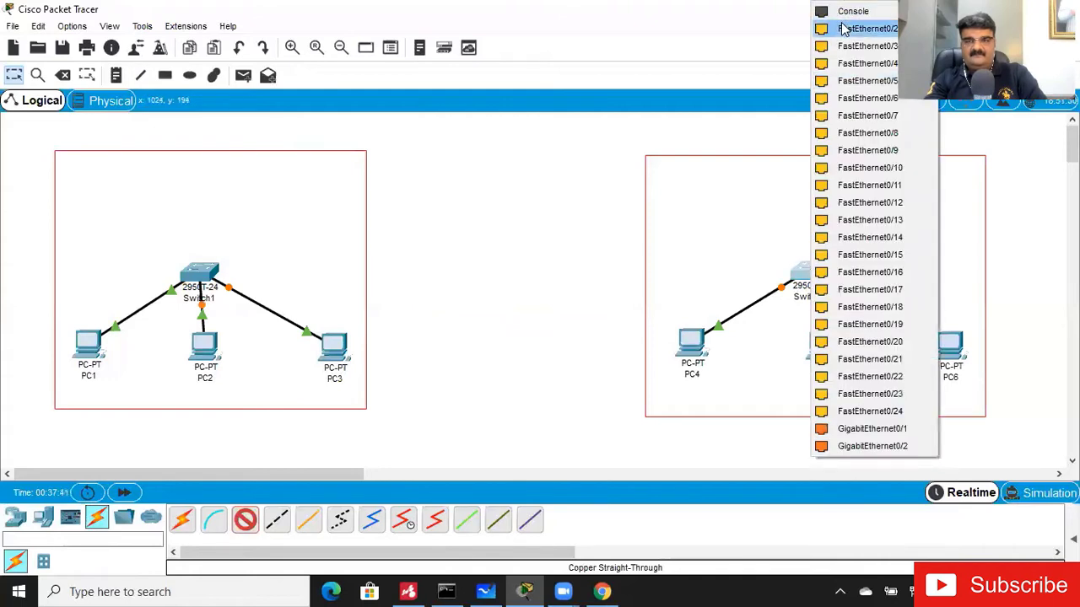
{"action": "left_click", "coordinate": [844, 29]}
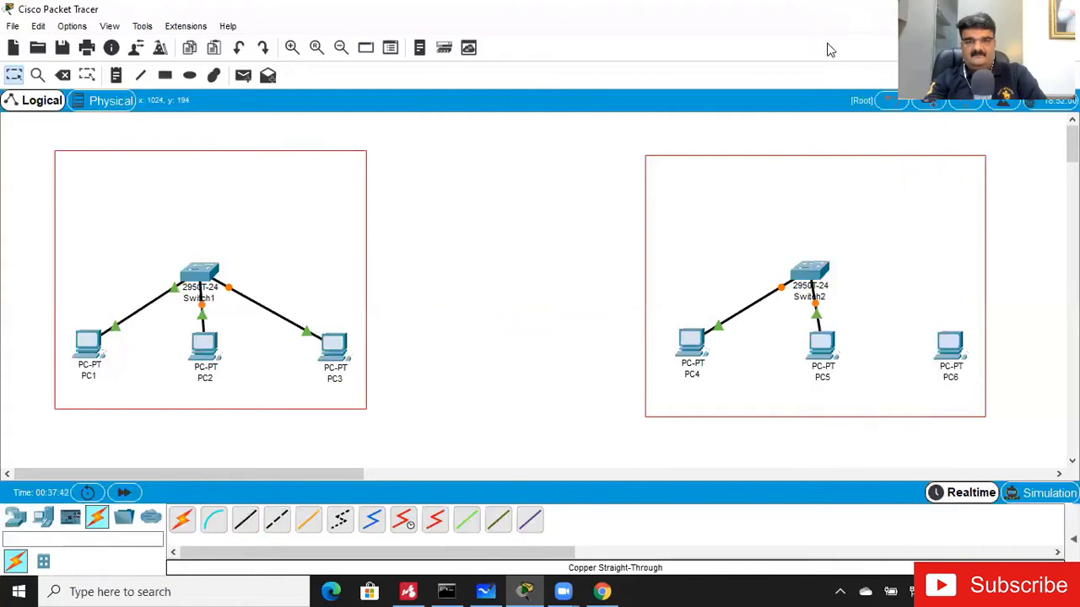
Connect PC6's FastEthernet0 to Switch2's FastEthernet0/3 with a copper straight-through cable.
{"action": "left_click", "coordinate": [255, 523]}
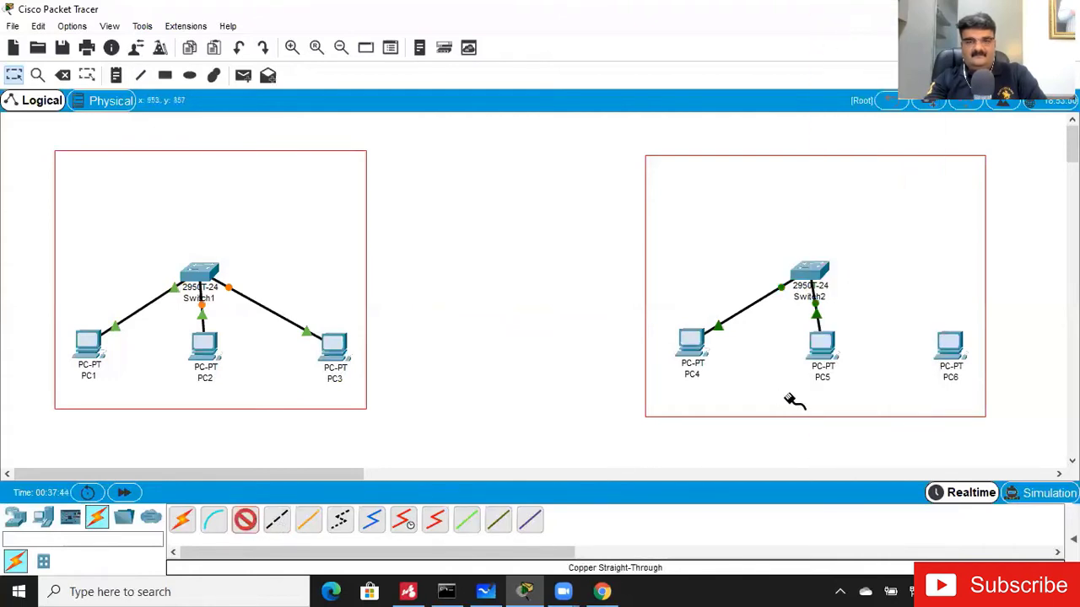
{"action": "left_click", "coordinate": [949, 346]}
{"action": "left_click", "coordinate": [979, 403]}
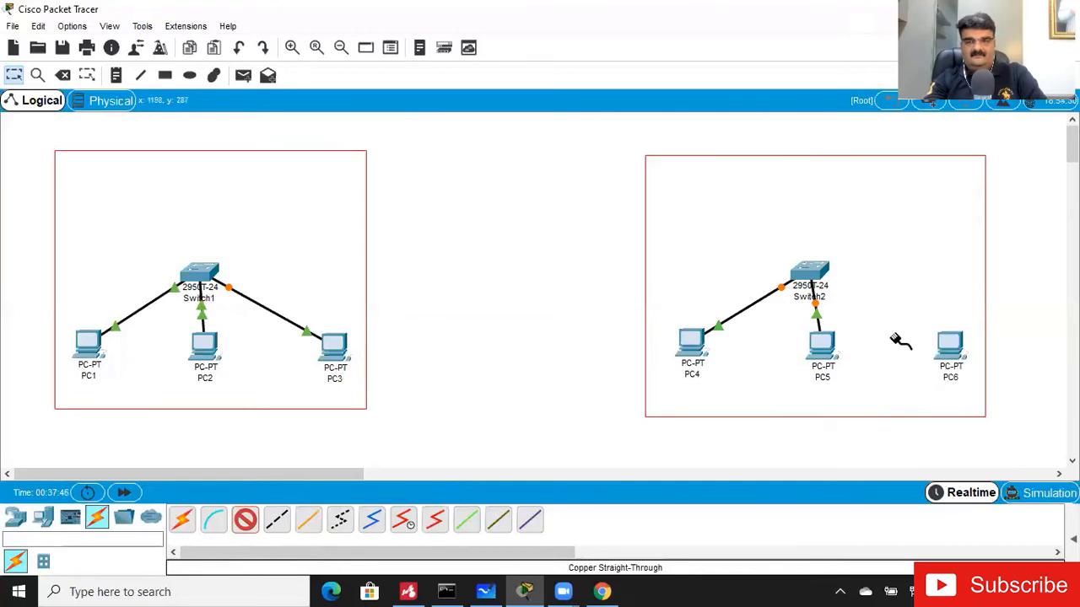
{"action": "left_click", "coordinate": [819, 272]}
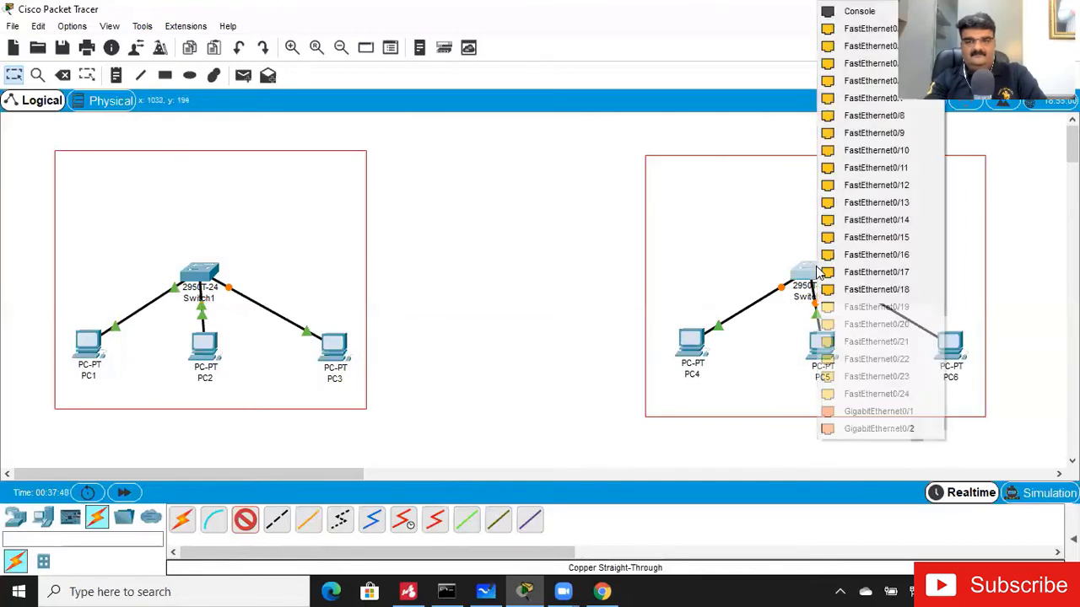
{"action": "left_click", "coordinate": [857, 34]}
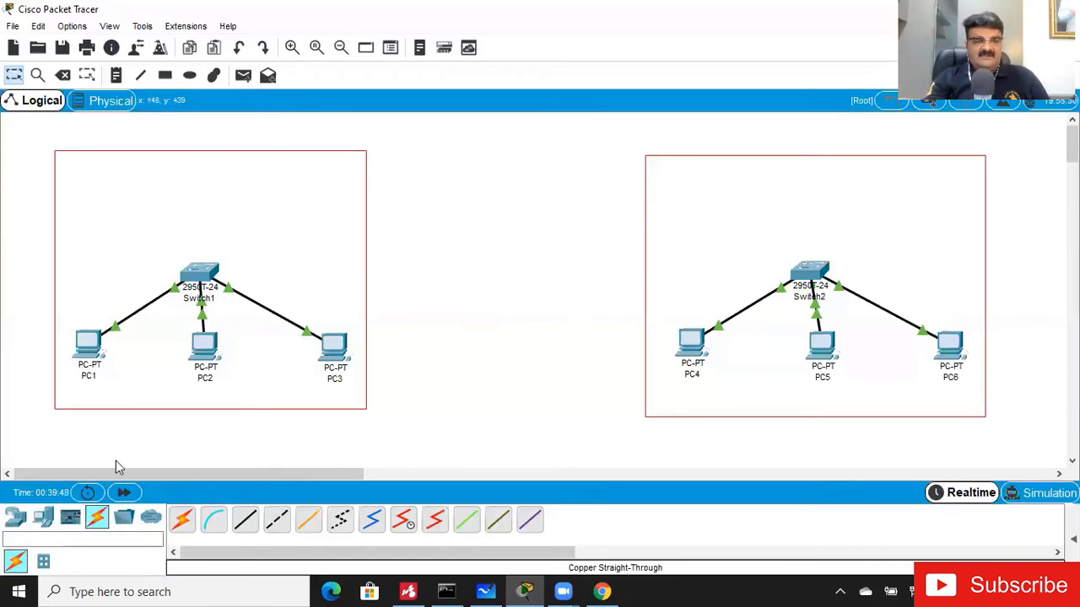
Place one 1841 router above the switch in each of the two red boxes, near the box's upper edge.
{"action": "left_click", "coordinate": [16, 518]}
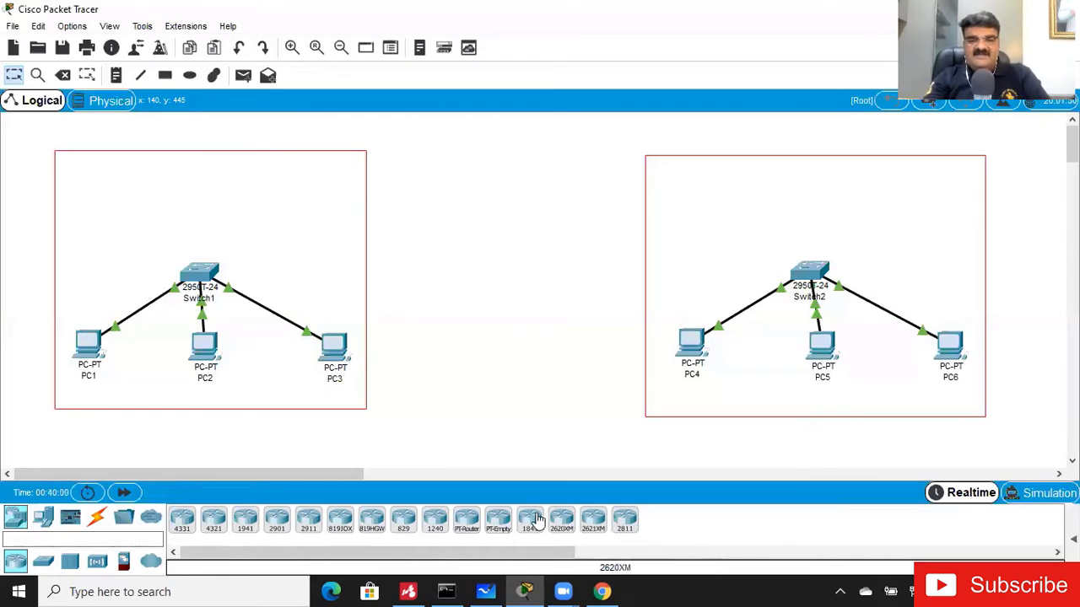
{"action": "left_click_drag", "start_coordinate": [530, 519], "coordinate": [201, 180]}
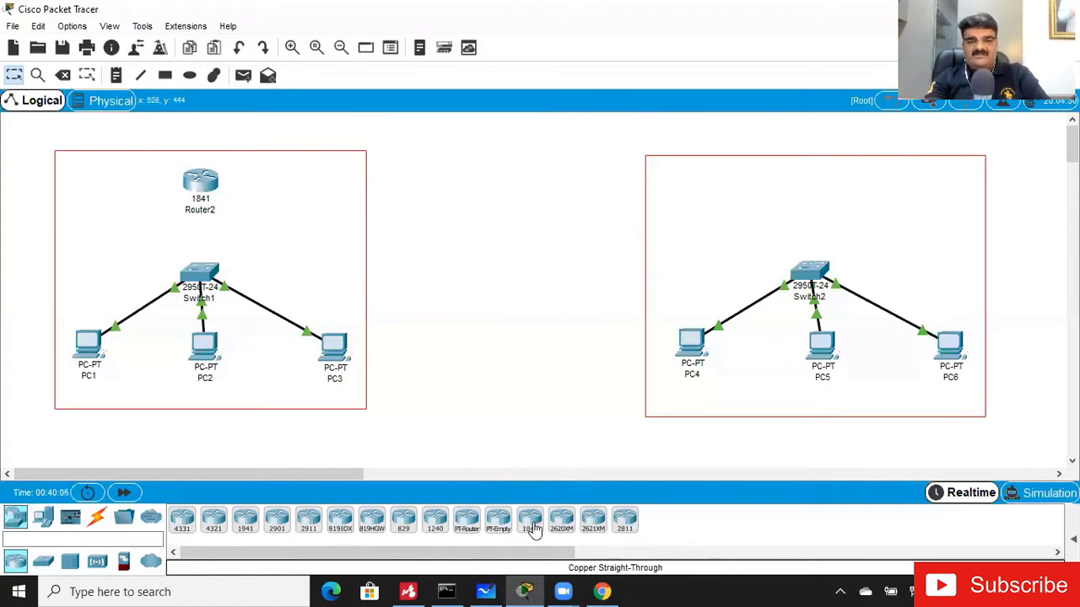
{"action": "left_click_drag", "start_coordinate": [530, 520], "coordinate": [815, 187]}
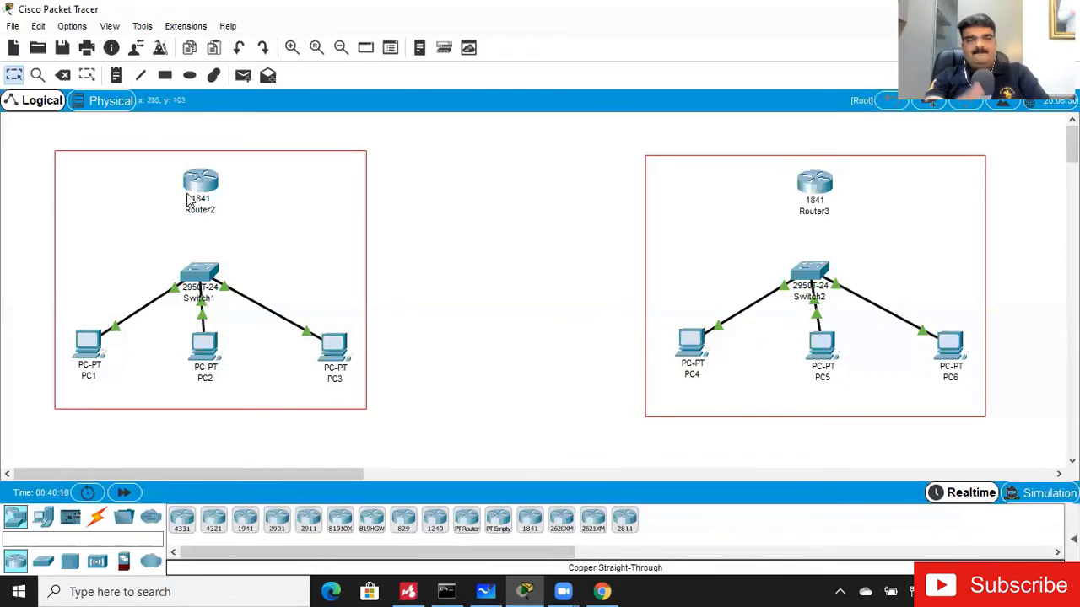
{"action": "left_click_drag", "start_coordinate": [815, 193], "coordinate": [814, 186]}
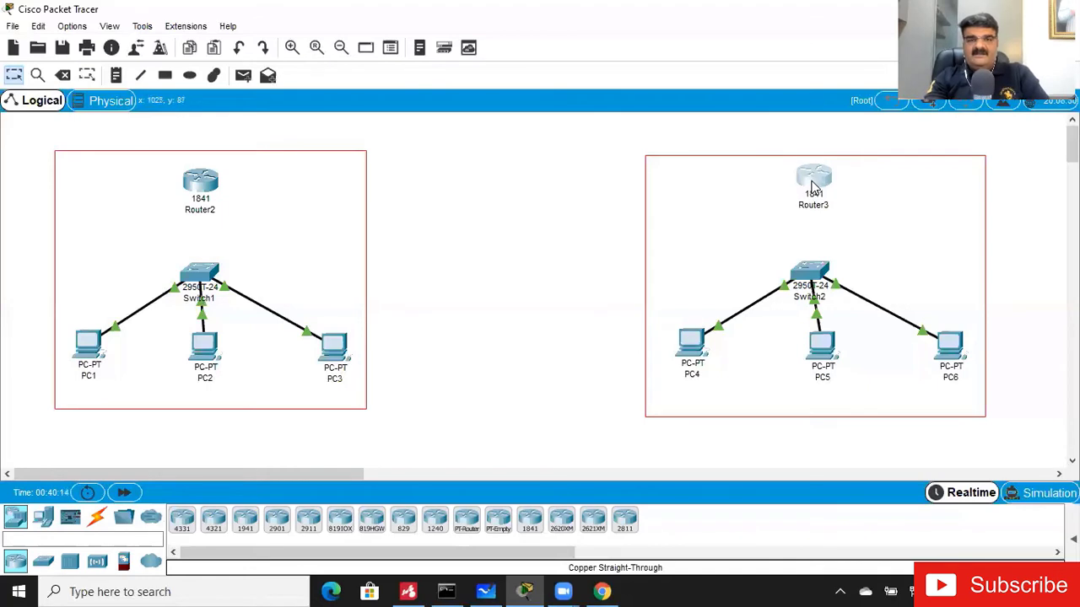
{"action": "left_click_drag", "start_coordinate": [210, 187], "coordinate": [210, 181]}
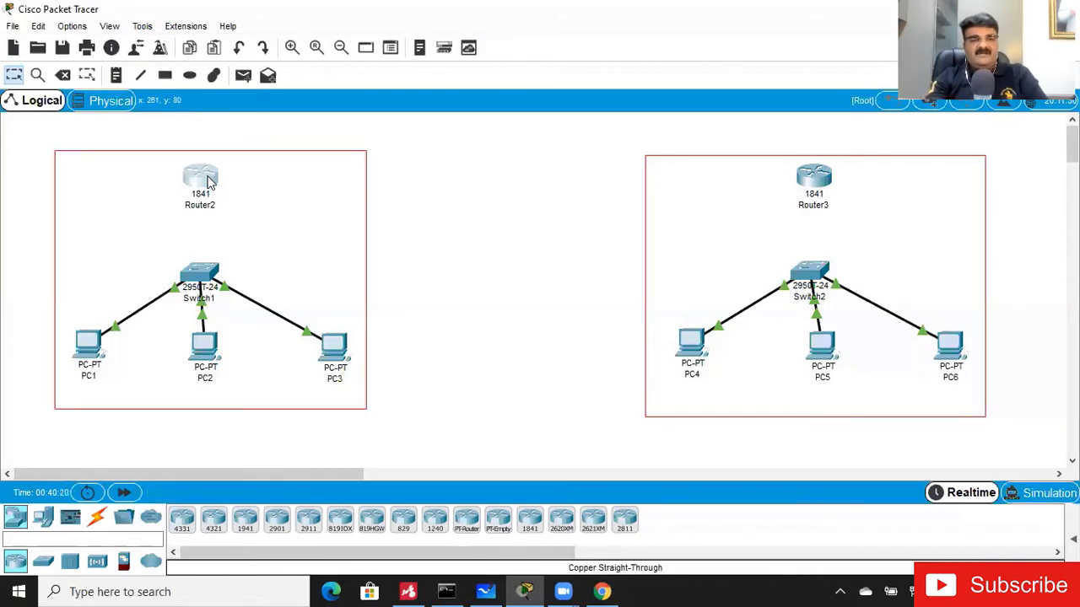
Examine the FastEthernet, console and auxiliary ports in Router2's enlarged physical device view, and close the router's window.
{"action": "left_click", "coordinate": [210, 181]}
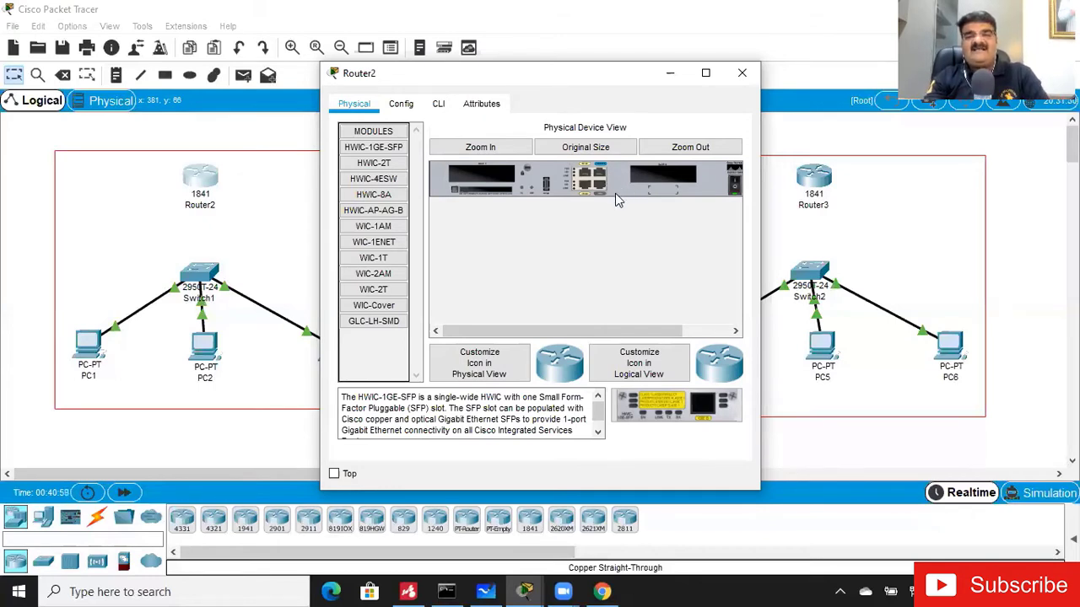
{"action": "left_click", "coordinate": [506, 148]}
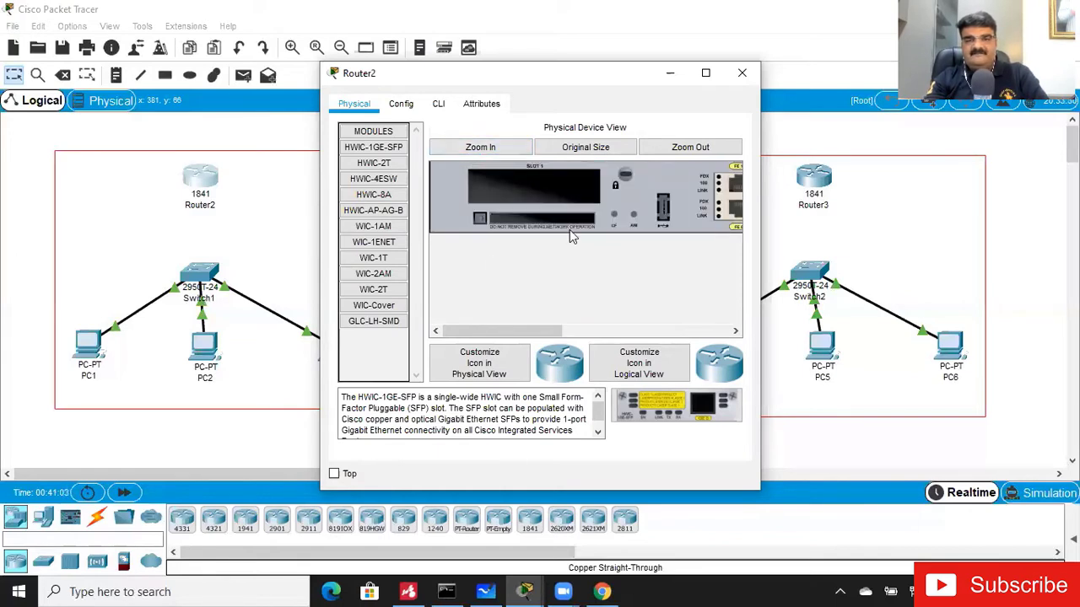
{"action": "left_click_drag", "start_coordinate": [512, 332], "coordinate": [560, 332]}
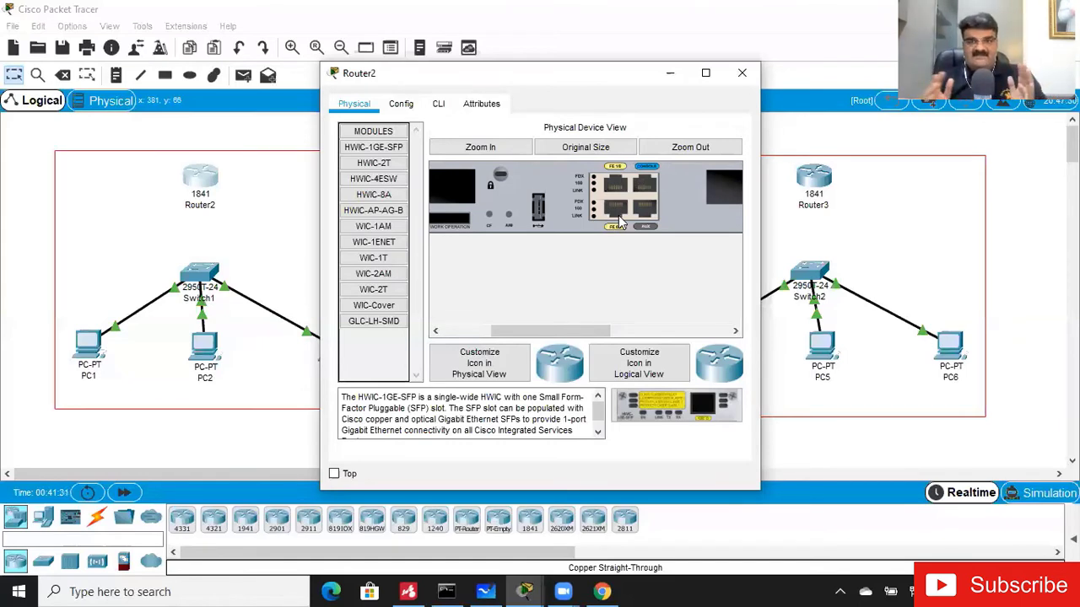
{"action": "left_click", "coordinate": [741, 74]}
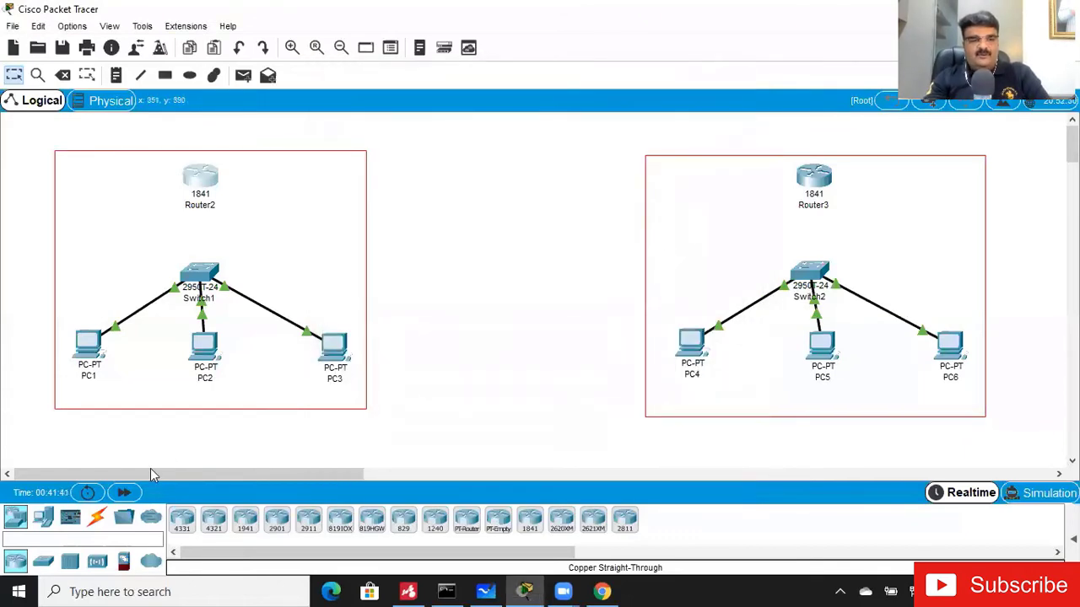
Connect Switch1's FastEthernet0/4 to Router2's FastEthernet0/0 with a copper straight-through cable.
{"action": "left_click", "coordinate": [99, 518]}
{"action": "left_click", "coordinate": [247, 523]}
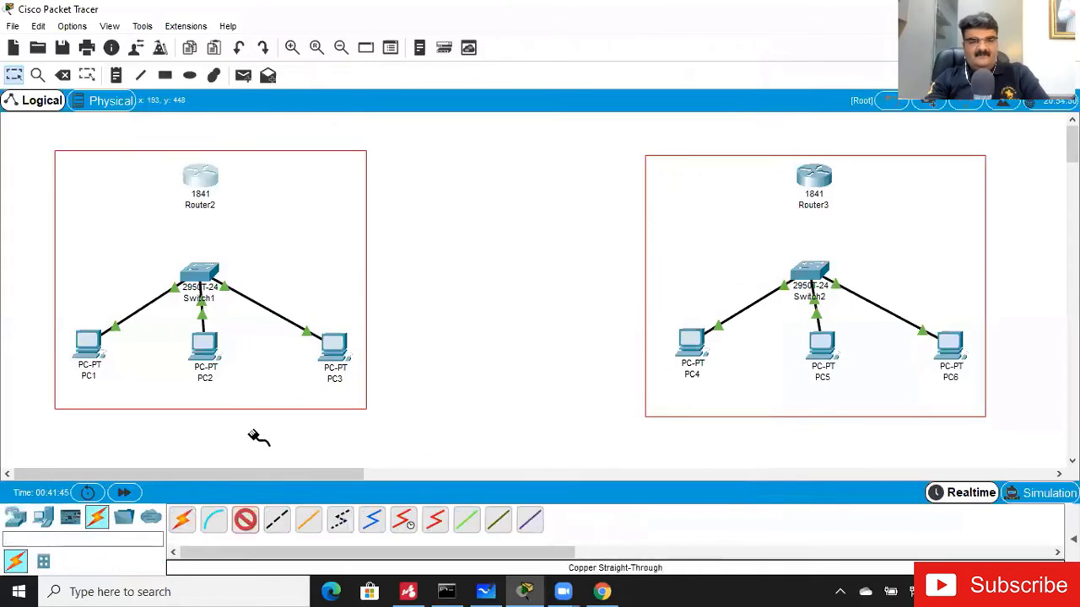
{"action": "left_click", "coordinate": [203, 274]}
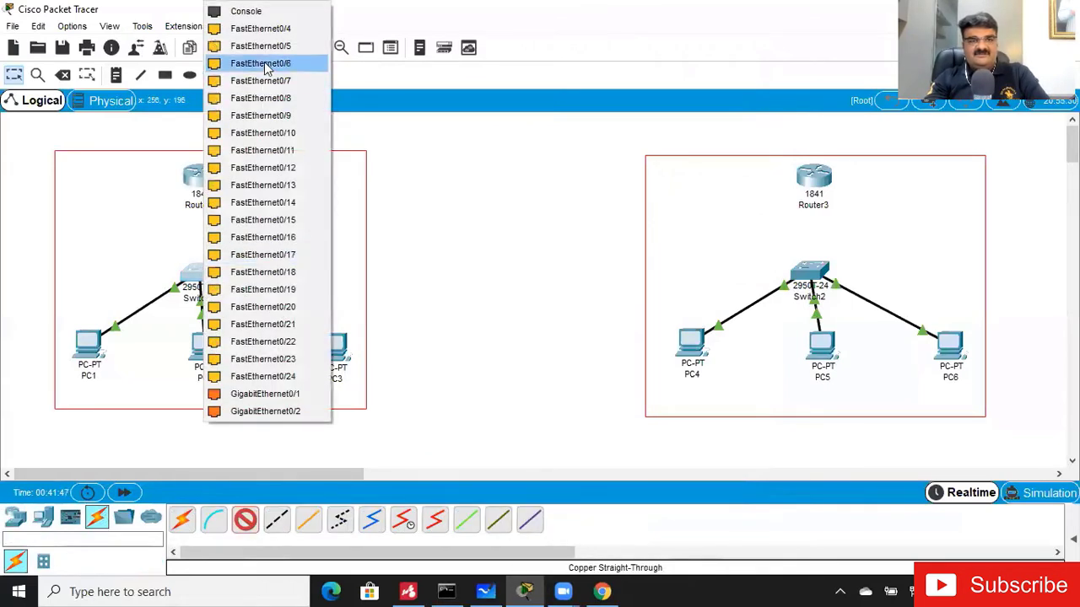
{"action": "left_click", "coordinate": [261, 29]}
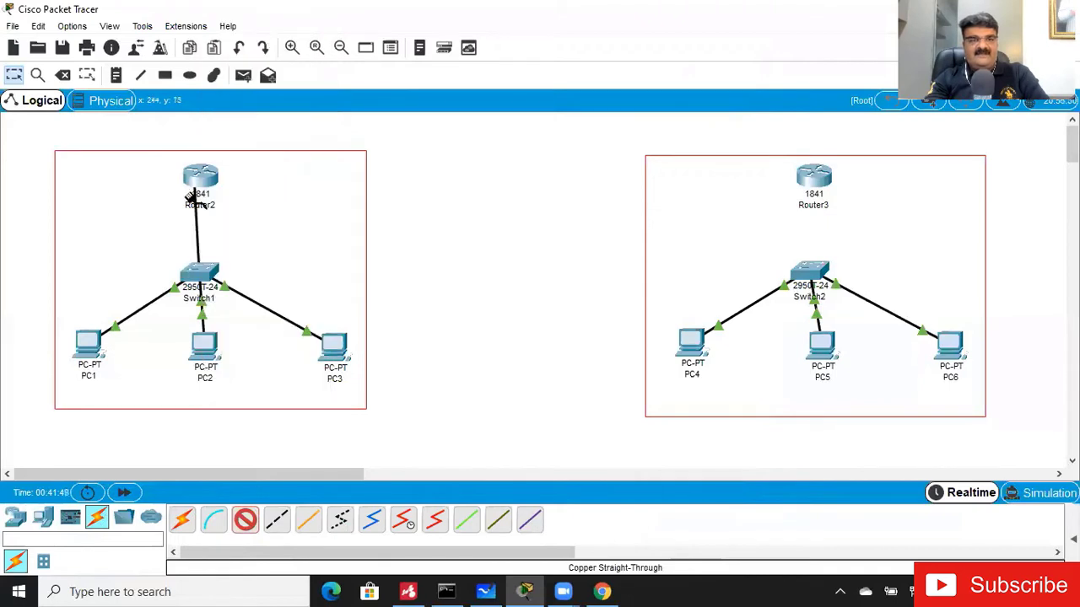
{"action": "left_click", "coordinate": [201, 180]}
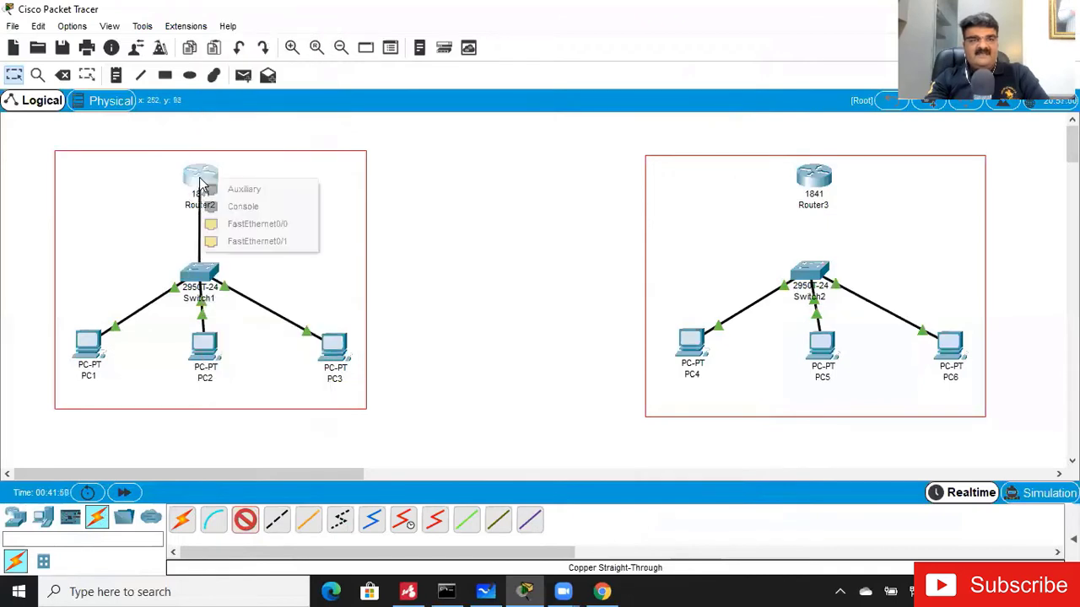
{"action": "left_click", "coordinate": [228, 224]}
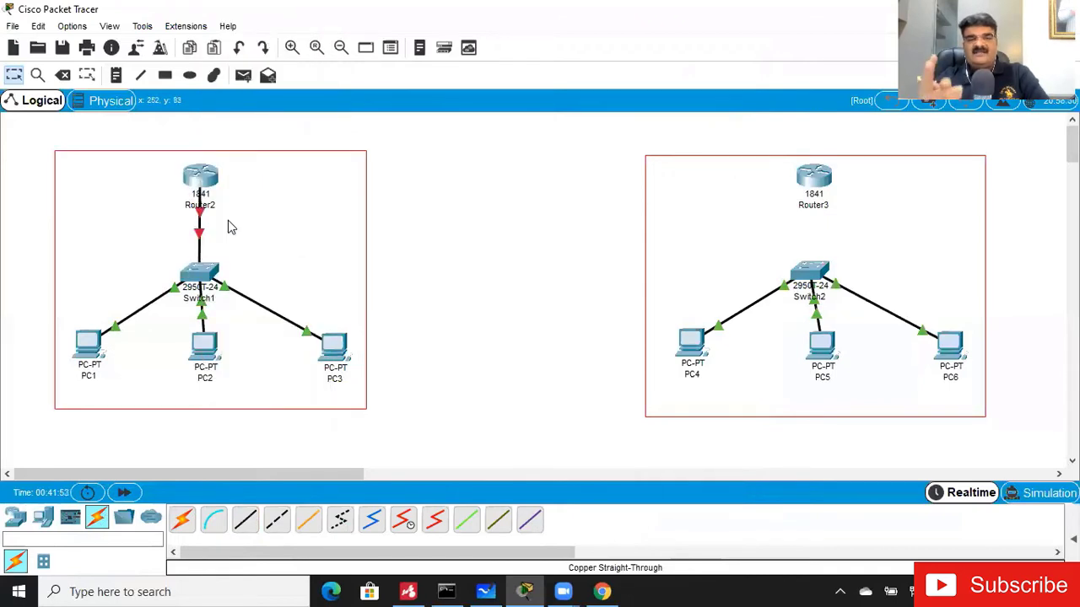
Reopen Router2's physical device view to examine its network ports and Slot 0 up close, and close the window.
{"action": "left_click", "coordinate": [205, 179]}
{"action": "left_click", "coordinate": [211, 179]}
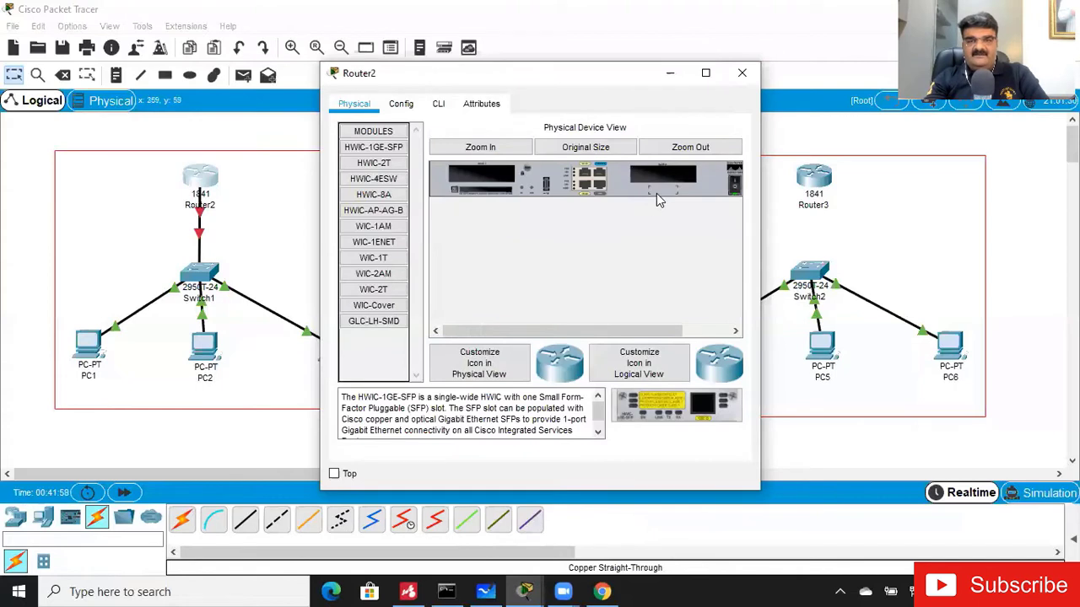
{"action": "left_click", "coordinate": [498, 150]}
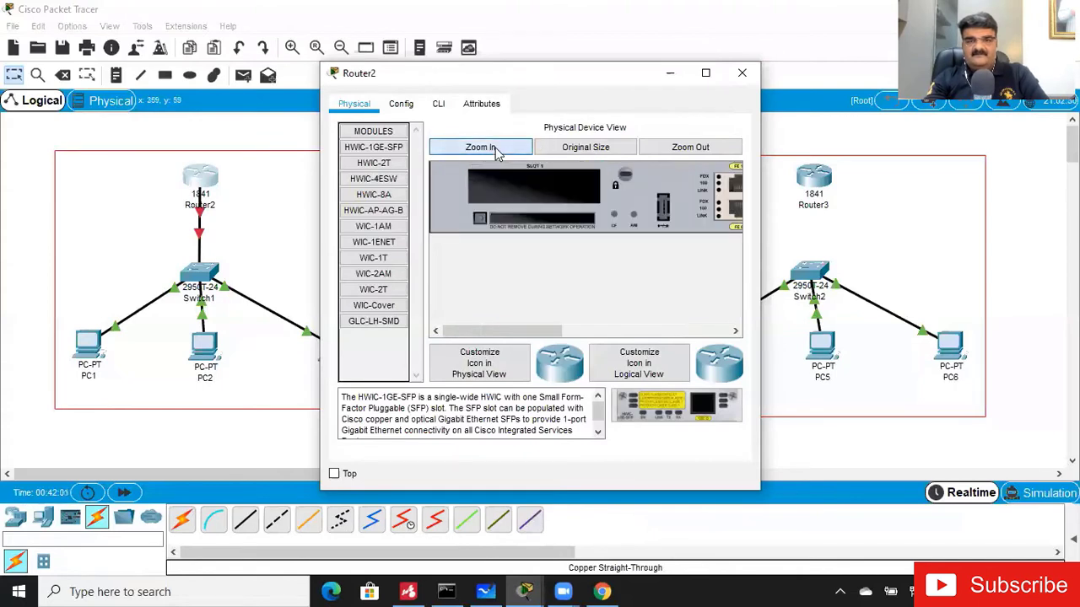
{"action": "left_click_drag", "start_coordinate": [531, 330], "coordinate": [624, 330]}
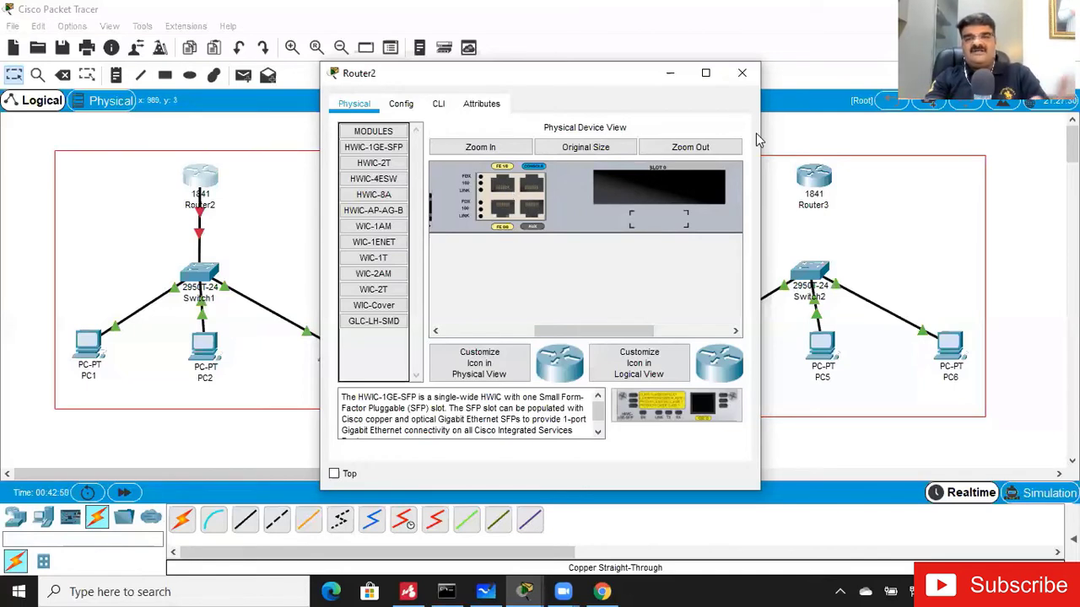
{"action": "left_click", "coordinate": [740, 72]}
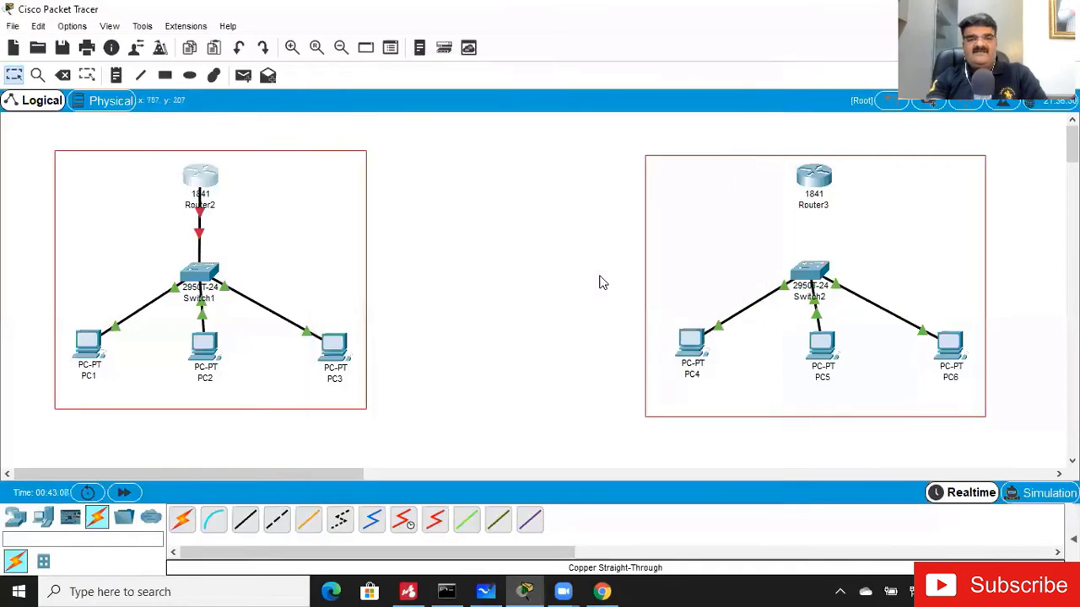
Connect Switch2's FastEthernet0/4 to Router3's FastEthernet0/0 with a copper straight-through cable.
{"action": "left_click", "coordinate": [246, 521]}
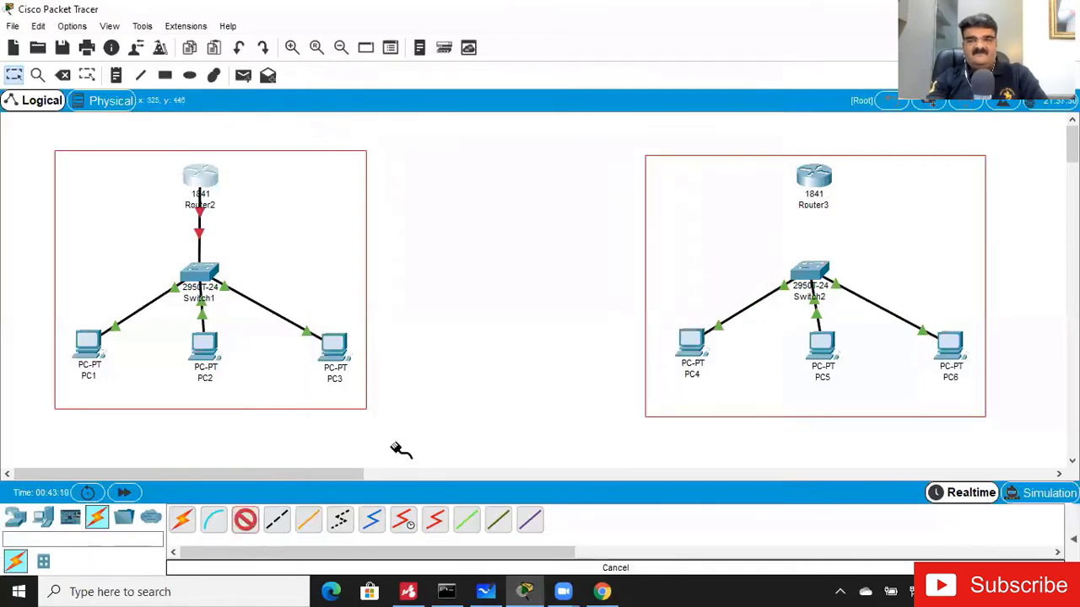
{"action": "left_click", "coordinate": [808, 273]}
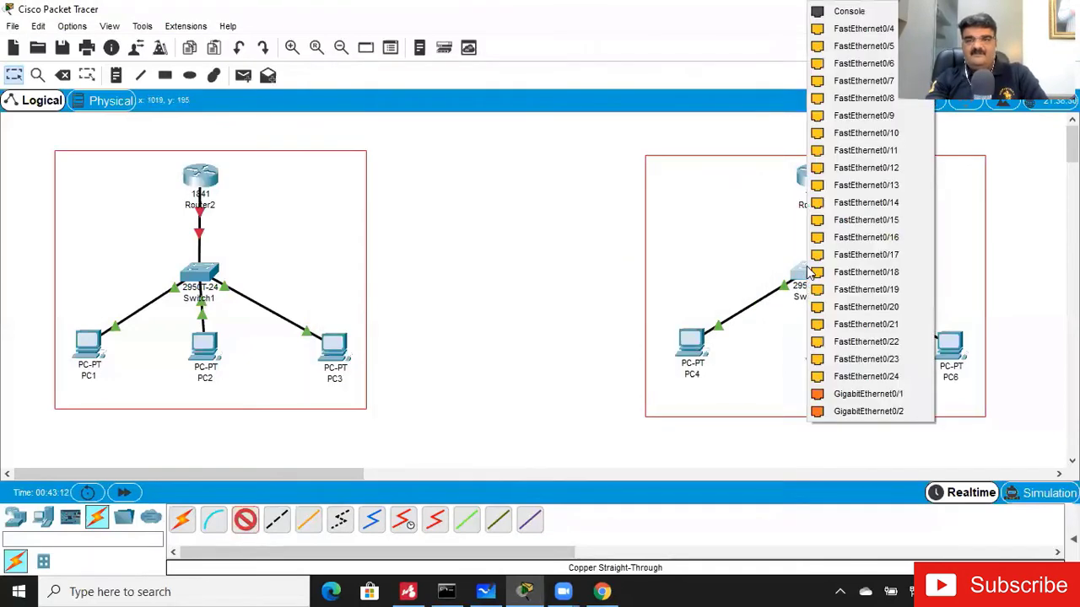
{"action": "left_click", "coordinate": [858, 31]}
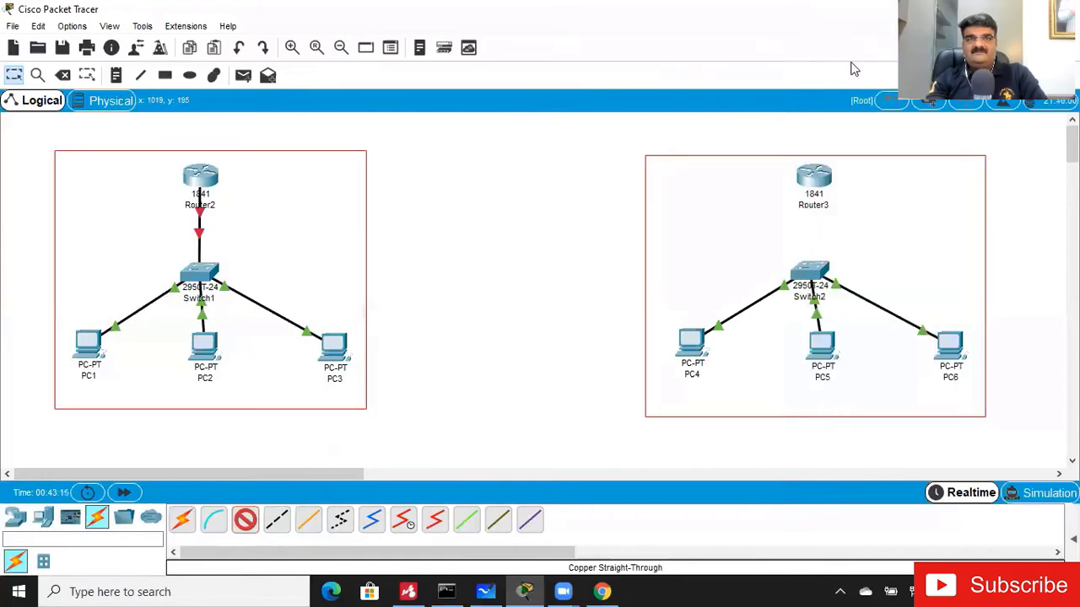
{"action": "left_click", "coordinate": [815, 178]}
{"action": "left_click", "coordinate": [852, 219]}
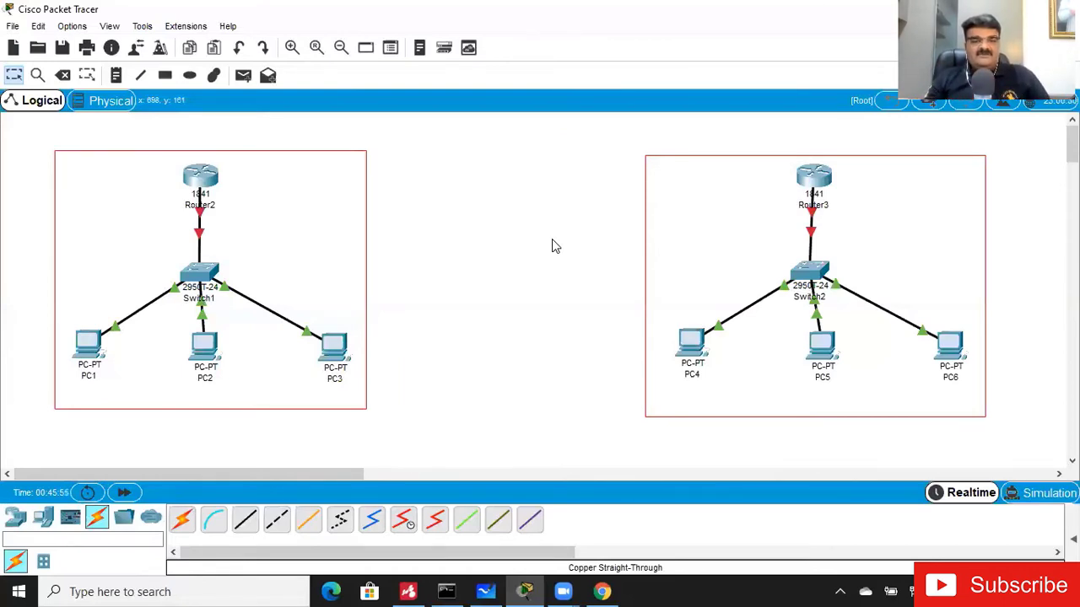
Connect Router2's FastEthernet0/1 to Router3's FastEthernet0/1 with a copper straight-through cable.
{"action": "left_click", "coordinate": [247, 525]}
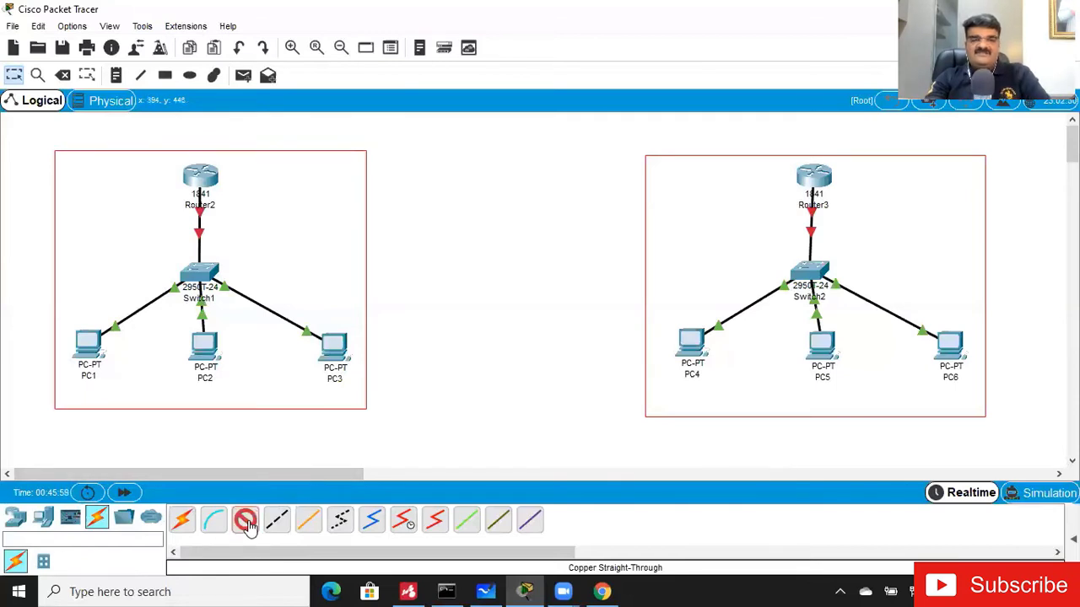
{"action": "left_click", "coordinate": [208, 178]}
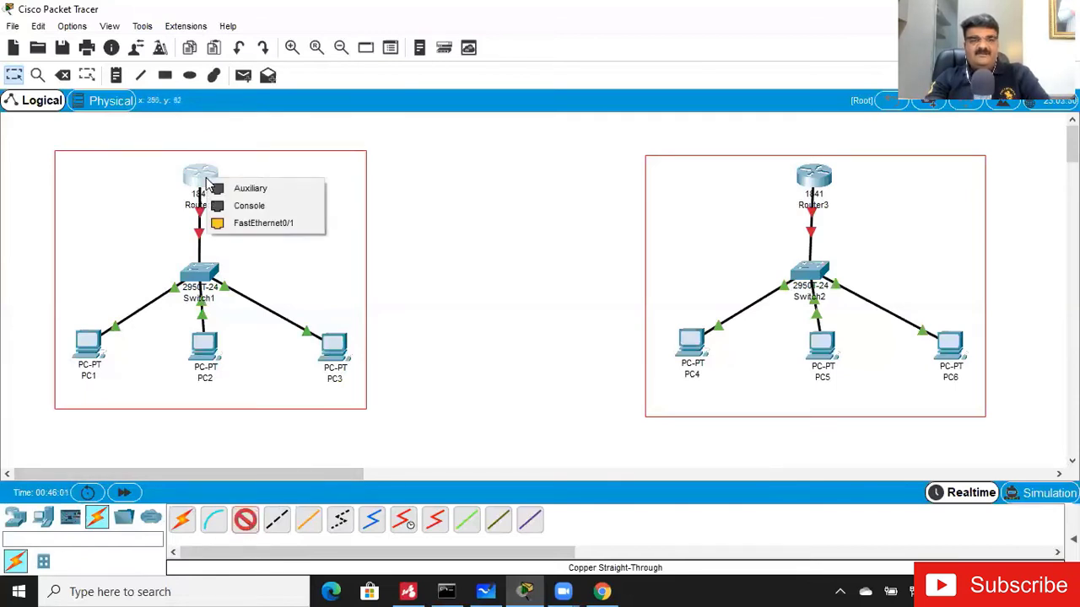
{"action": "left_click", "coordinate": [255, 224]}
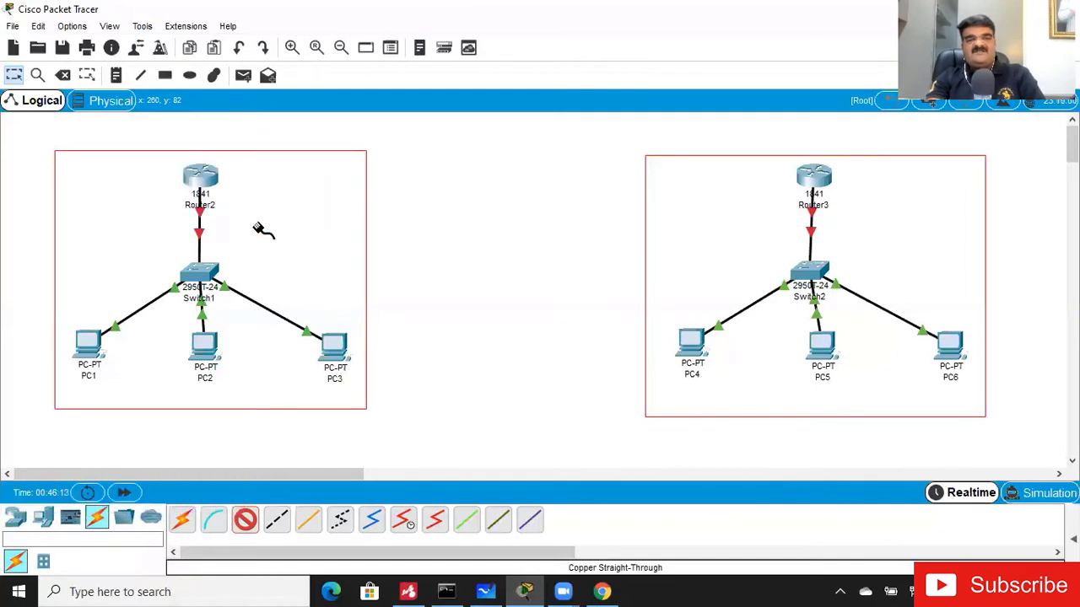
{"action": "left_click", "coordinate": [812, 177]}
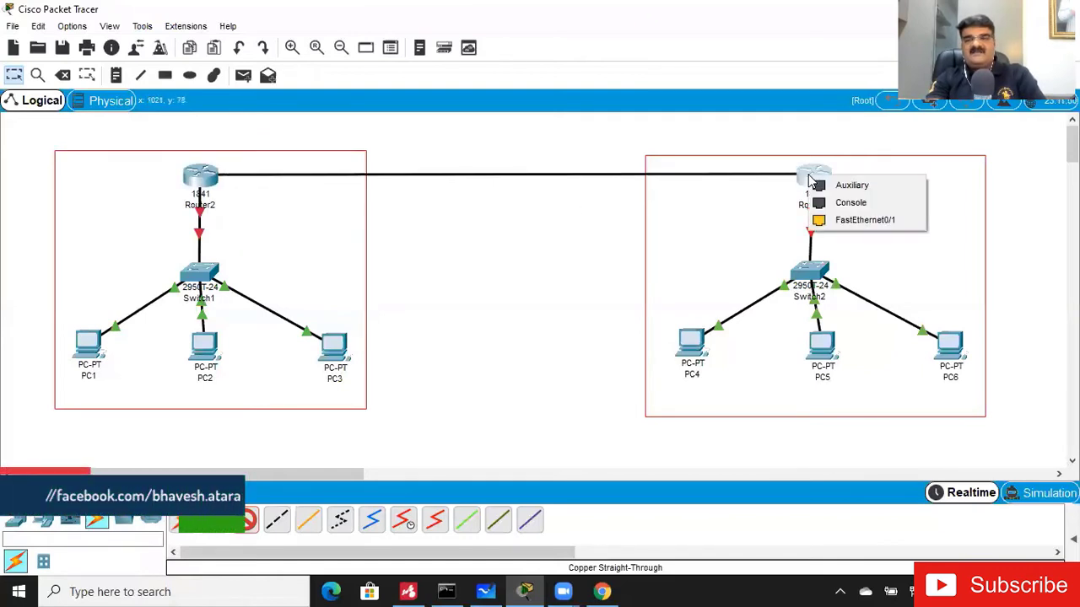
{"action": "left_click", "coordinate": [840, 220]}
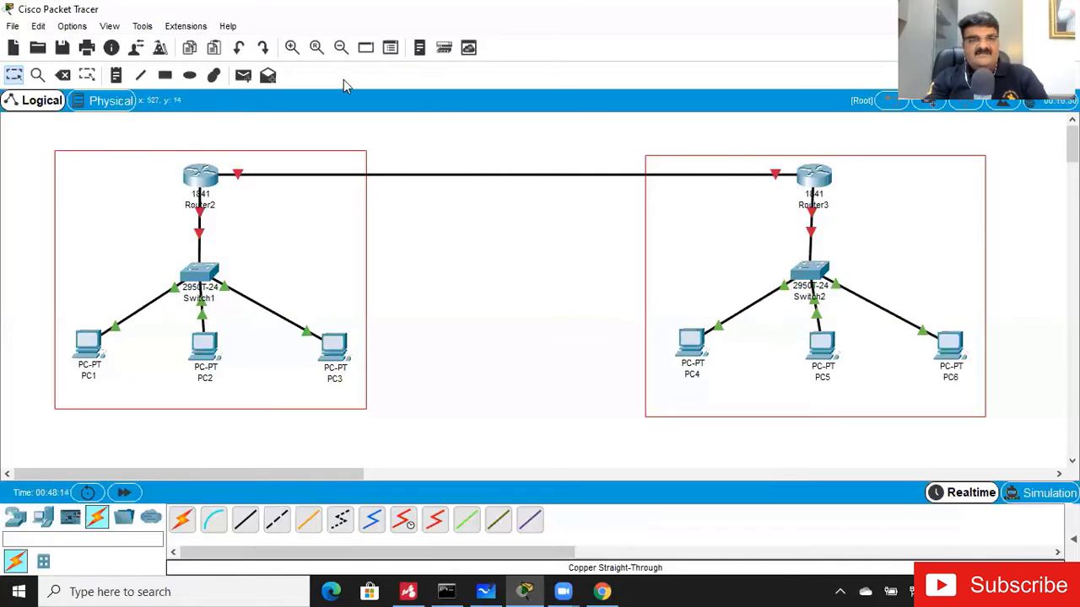
Draw an unfilled rectangle with a red outline around Router2, Router3 and the link between them, and close the palette dialog.
{"action": "left_click", "coordinate": [166, 76]}
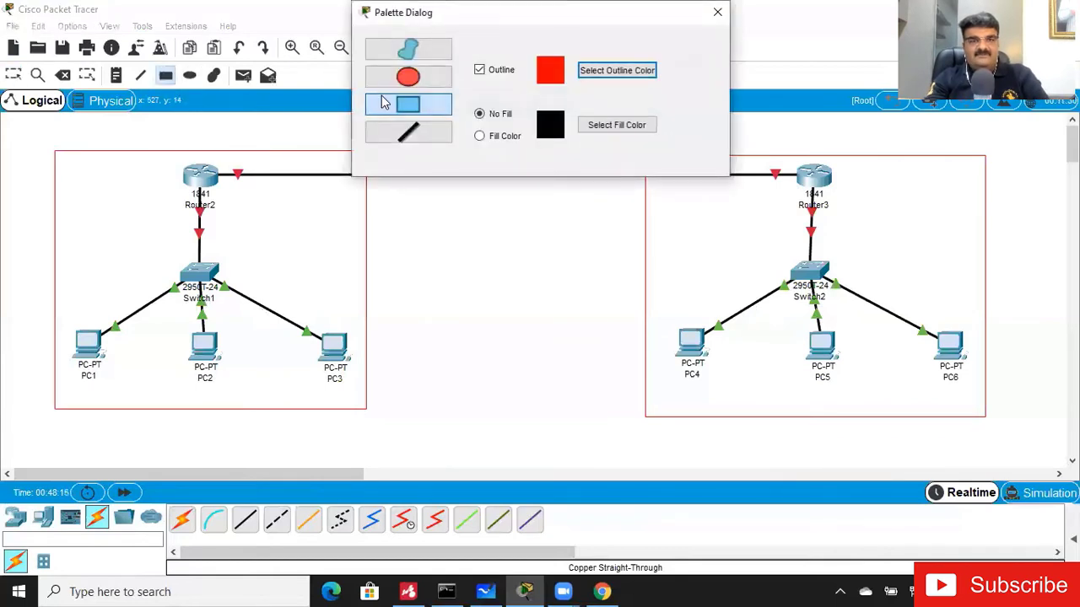
{"action": "mouse_move", "coordinate": [146, 129]}
{"action": "left_mouse_down"}
{"action": "mouse_move", "coordinate": [152, 149]}
{"action": "mouse_move", "coordinate": [221, 211]}
{"action": "mouse_move", "coordinate": [377, 242]}
{"action": "mouse_move", "coordinate": [762, 208]}
{"action": "mouse_move", "coordinate": [874, 219]}
{"action": "left_mouse_up"}
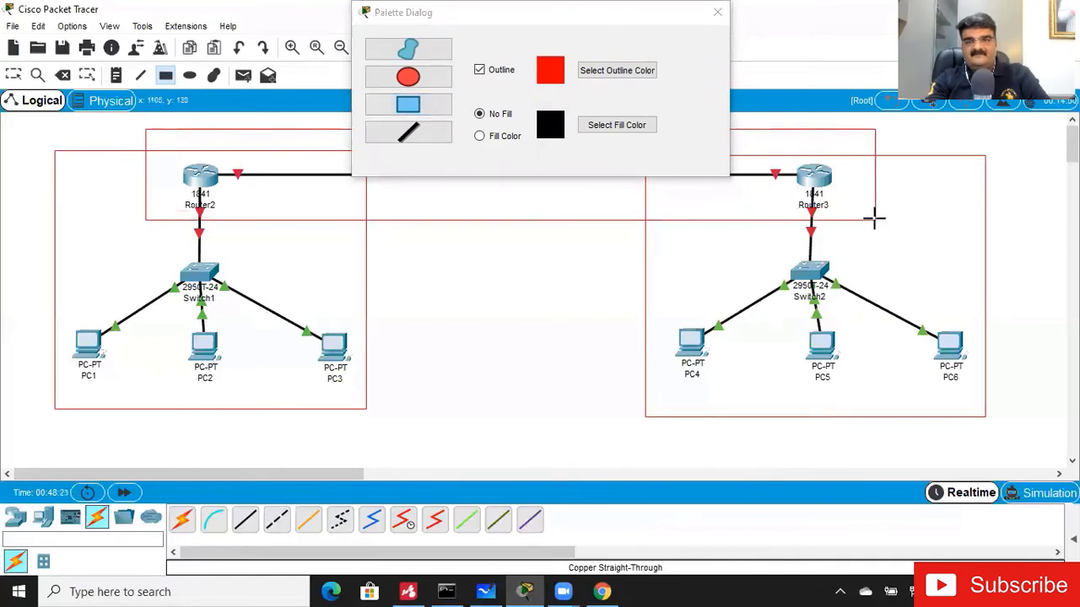
{"action": "left_click", "coordinate": [717, 11]}
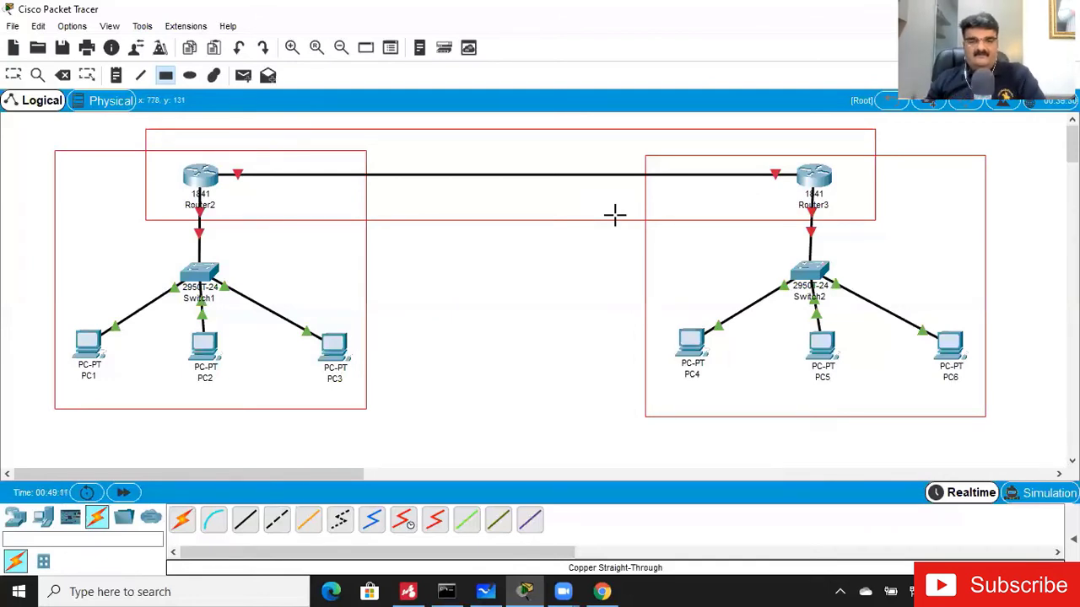
Switch to Microsoft Whiteboard and handwrite the first network address, 192.168.10.0/24, in black ink.
{"action": "left_click", "coordinate": [484, 592]}
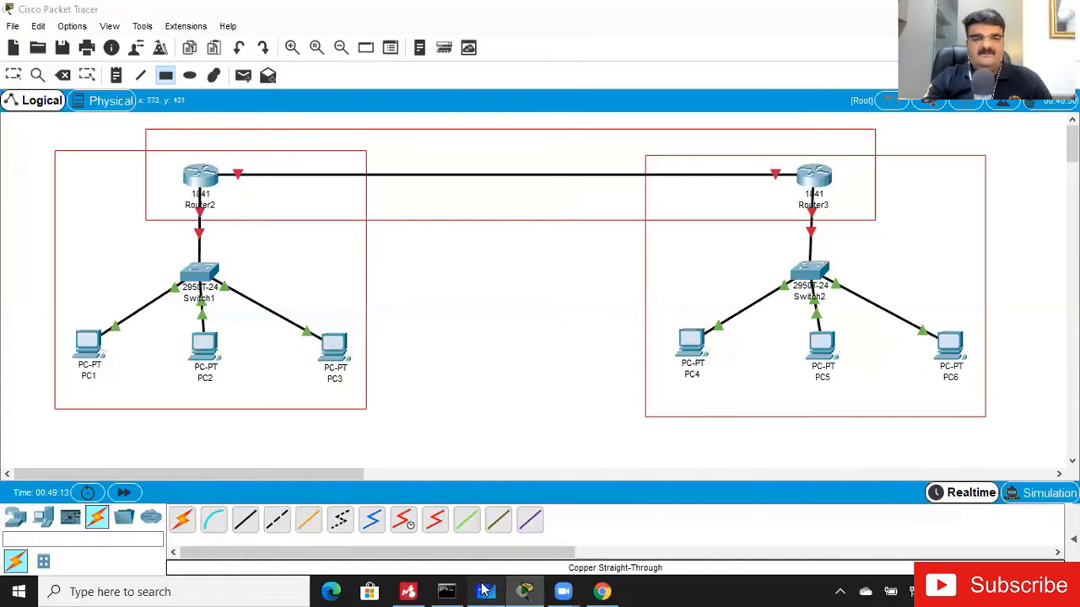
{"action": "left_click", "coordinate": [484, 591]}
{"action": "left_click", "coordinate": [484, 591]}
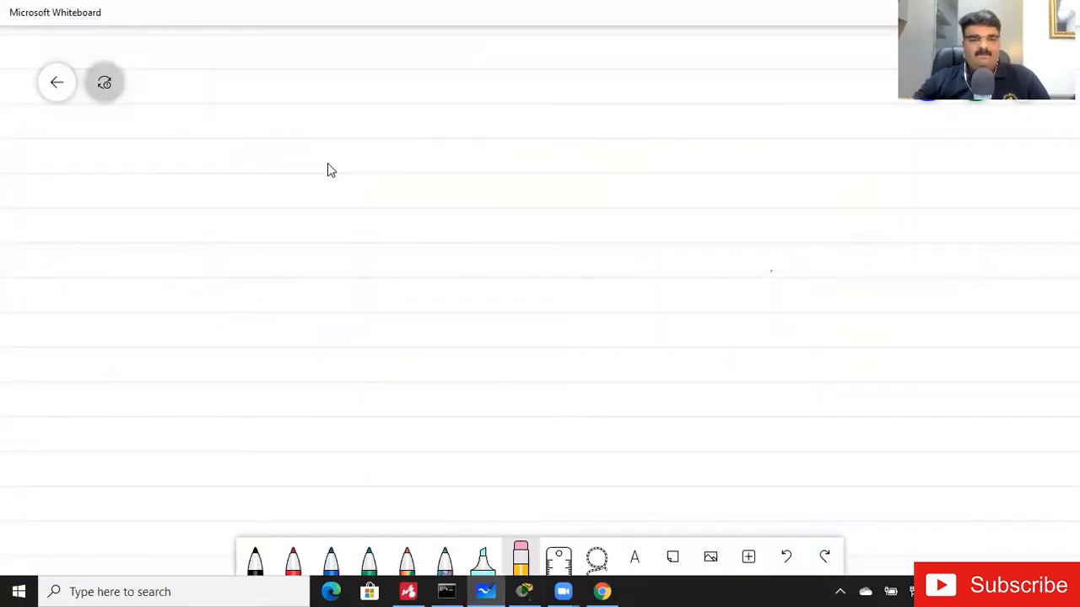
{"action": "left_click_drag", "start_coordinate": [309, 178], "coordinate": [311, 202]}
{"action": "left_click_drag", "start_coordinate": [326, 182], "coordinate": [321, 206]}
{"action": "mouse_move", "coordinate": [331, 185]}
{"action": "left_mouse_down"}
{"action": "mouse_move", "coordinate": [380, 201]}
{"action": "mouse_move", "coordinate": [400, 199]}
{"action": "mouse_move", "coordinate": [408, 184]}
{"action": "left_mouse_up"}
{"action": "left_click", "coordinate": [390, 196]}
{"action": "left_click", "coordinate": [420, 196]}
{"action": "left_click_drag", "start_coordinate": [427, 186], "coordinate": [440, 204]}
{"action": "mouse_move", "coordinate": [450, 185]}
{"action": "left_mouse_down"}
{"action": "mouse_move", "coordinate": [460, 199]}
{"action": "mouse_move", "coordinate": [478, 194]}
{"action": "left_mouse_up"}
{"action": "left_click_drag", "start_coordinate": [474, 188], "coordinate": [475, 202]}
Handwrite the second network address, 192.168.20.0/24, below the first one.
{"action": "left_click_drag", "start_coordinate": [313, 254], "coordinate": [312, 277]}
{"action": "mouse_move", "coordinate": [328, 260]}
{"action": "left_mouse_down"}
{"action": "mouse_move", "coordinate": [325, 278]}
{"action": "mouse_move", "coordinate": [363, 278]}
{"action": "left_mouse_up"}
{"action": "left_click", "coordinate": [353, 270]}
{"action": "mouse_move", "coordinate": [378, 257]}
{"action": "left_mouse_down"}
{"action": "mouse_move", "coordinate": [372, 268]}
{"action": "mouse_move", "coordinate": [419, 267]}
{"action": "mouse_move", "coordinate": [434, 283]}
{"action": "mouse_move", "coordinate": [439, 260]}
{"action": "left_mouse_up"}
{"action": "left_click", "coordinate": [398, 272]}
{"action": "left_click", "coordinate": [428, 273]}
{"action": "key", "text": "ctrl+z"}
{"action": "mouse_move", "coordinate": [460, 250]}
{"action": "left_mouse_down"}
{"action": "mouse_move", "coordinate": [454, 285]}
{"action": "mouse_move", "coordinate": [496, 269]}
{"action": "left_mouse_up"}
Handwrite the third network address, 192.168.30.0/24, below the second one.
{"action": "left_click_drag", "start_coordinate": [306, 329], "coordinate": [306, 347]}
{"action": "mouse_move", "coordinate": [324, 330]}
{"action": "left_mouse_down"}
{"action": "mouse_move", "coordinate": [322, 348]}
{"action": "mouse_move", "coordinate": [340, 336]}
{"action": "mouse_move", "coordinate": [342, 344]}
{"action": "left_mouse_up"}
{"action": "left_click", "coordinate": [347, 341]}
{"action": "left_click_drag", "start_coordinate": [358, 328], "coordinate": [356, 344]}
{"action": "mouse_move", "coordinate": [372, 327]}
{"action": "left_mouse_down"}
{"action": "mouse_move", "coordinate": [367, 338]}
{"action": "mouse_move", "coordinate": [405, 342]}
{"action": "mouse_move", "coordinate": [436, 329]}
{"action": "mouse_move", "coordinate": [445, 358]}
{"action": "left_mouse_up"}
{"action": "left_click", "coordinate": [392, 341]}
{"action": "left_click", "coordinate": [424, 341]}
{"action": "left_click_drag", "start_coordinate": [460, 329], "coordinate": [471, 343]}
{"action": "left_click_drag", "start_coordinate": [479, 327], "coordinate": [483, 347]}
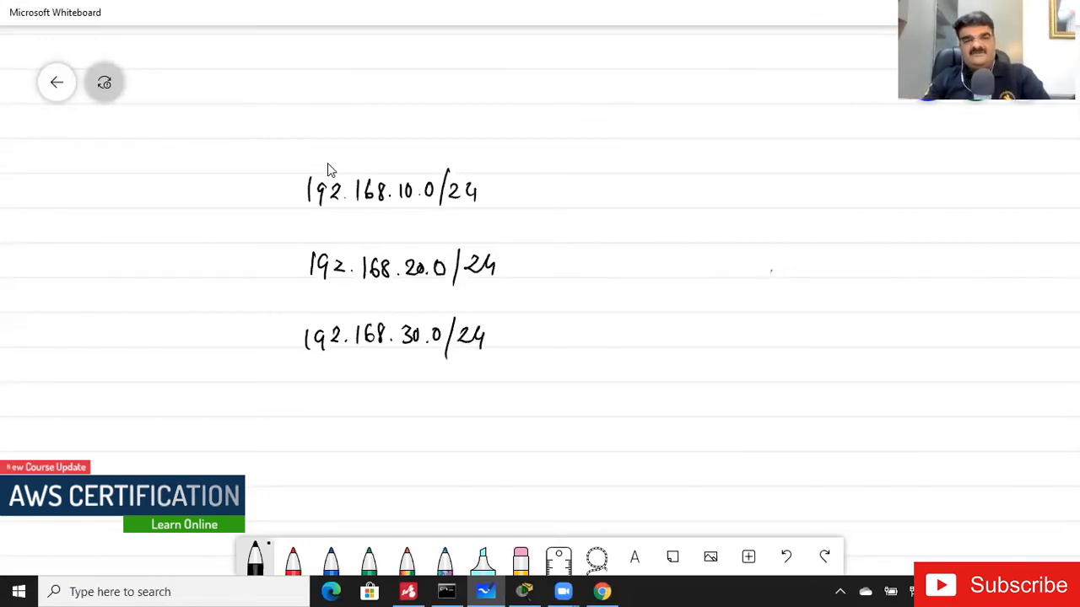
Draw a tick mark in front of each of the three network addresses.
{"action": "left_click_drag", "start_coordinate": [253, 200], "coordinate": [285, 203]}
{"action": "left_click_drag", "start_coordinate": [258, 271], "coordinate": [289, 271]}
{"action": "left_click_drag", "start_coordinate": [261, 346], "coordinate": [294, 349]}
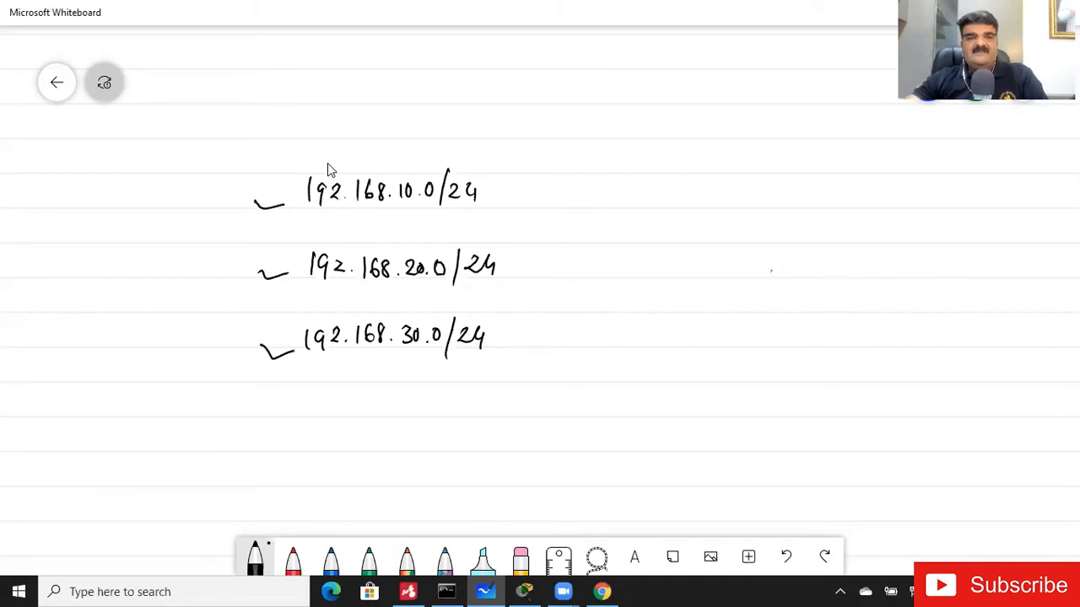
Draw an arrow after 192.168.10.0/24 and label that network AMD.
{"action": "left_click_drag", "start_coordinate": [502, 189], "coordinate": [551, 188]}
{"action": "mouse_move", "coordinate": [530, 177]}
{"action": "left_mouse_down"}
{"action": "mouse_move", "coordinate": [552, 191]}
{"action": "mouse_move", "coordinate": [541, 200]}
{"action": "mouse_move", "coordinate": [597, 178]}
{"action": "mouse_move", "coordinate": [605, 197]}
{"action": "left_mouse_up"}
{"action": "left_click_drag", "start_coordinate": [590, 190], "coordinate": [640, 200]}
Add arrows that label the 192.168.20.0/24 network Point to Point and the 192.168.30.0/24 network Mumbai.
{"action": "left_click_drag", "start_coordinate": [507, 267], "coordinate": [541, 266]}
{"action": "left_click_drag", "start_coordinate": [541, 266], "coordinate": [529, 273]}
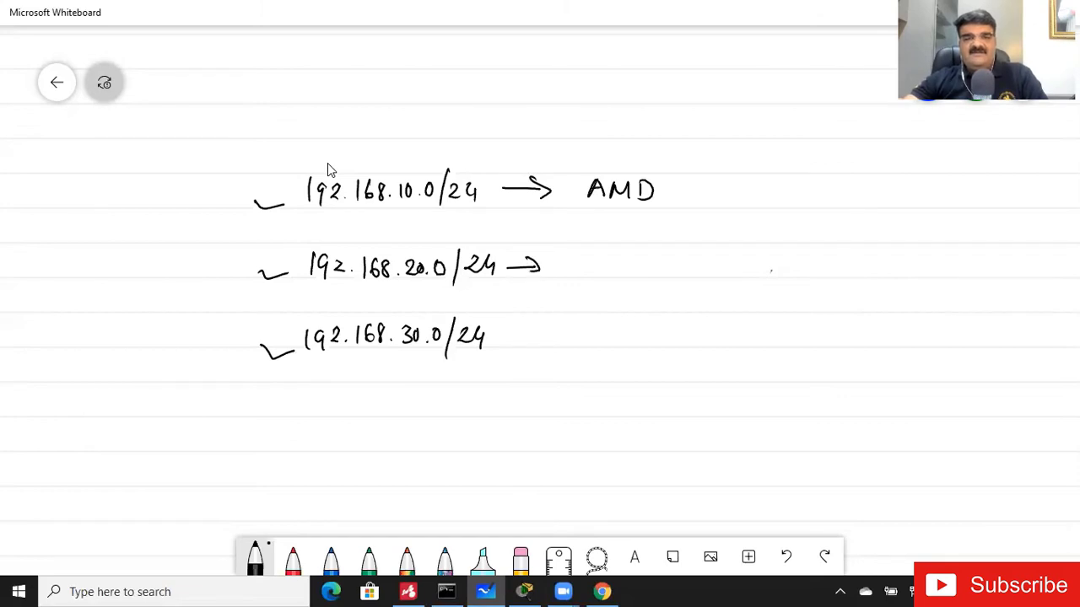
{"action": "left_click_drag", "start_coordinate": [589, 254], "coordinate": [588, 280]}
{"action": "mouse_move", "coordinate": [589, 252]}
{"action": "left_mouse_down"}
{"action": "mouse_move", "coordinate": [591, 269]}
{"action": "mouse_move", "coordinate": [608, 259]}
{"action": "mouse_move", "coordinate": [620, 270]}
{"action": "left_mouse_up"}
{"action": "left_click_drag", "start_coordinate": [629, 257], "coordinate": [652, 273]}
{"action": "mouse_move", "coordinate": [644, 260]}
{"action": "left_mouse_down"}
{"action": "mouse_move", "coordinate": [690, 277]}
{"action": "mouse_move", "coordinate": [697, 262]}
{"action": "left_mouse_up"}
{"action": "left_click_drag", "start_coordinate": [706, 263], "coordinate": [741, 280]}
{"action": "mouse_move", "coordinate": [742, 253]}
{"action": "left_mouse_down"}
{"action": "mouse_move", "coordinate": [744, 269]}
{"action": "mouse_move", "coordinate": [760, 261]}
{"action": "left_mouse_up"}
{"action": "mouse_move", "coordinate": [773, 263]}
{"action": "left_mouse_down"}
{"action": "mouse_move", "coordinate": [774, 273]}
{"action": "mouse_move", "coordinate": [801, 273]}
{"action": "left_mouse_up"}
{"action": "left_click_drag", "start_coordinate": [794, 262], "coordinate": [810, 260]}
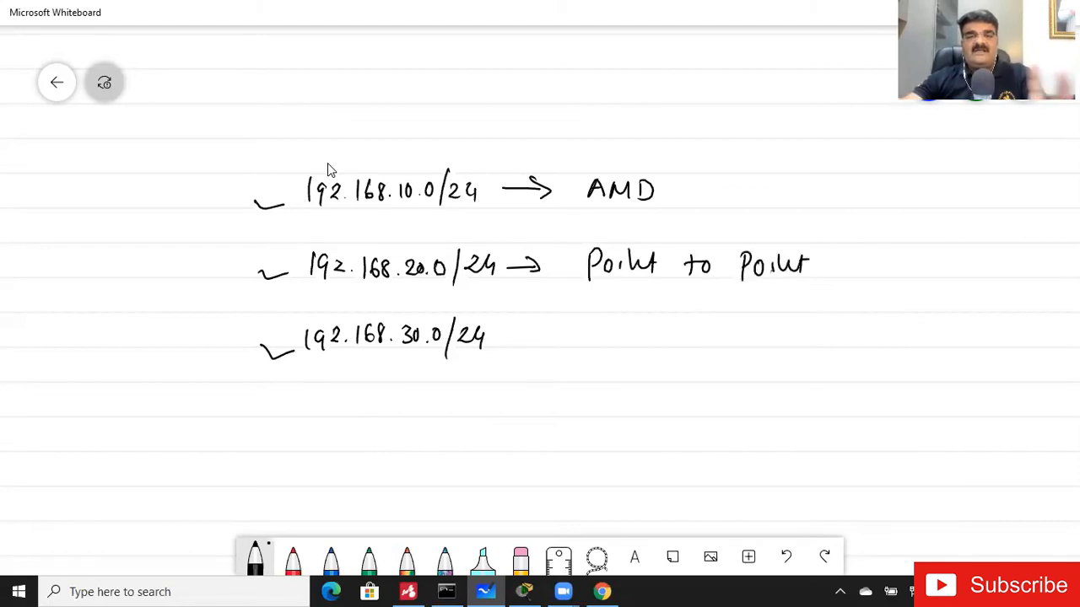
{"action": "left_click_drag", "start_coordinate": [515, 338], "coordinate": [724, 334]}
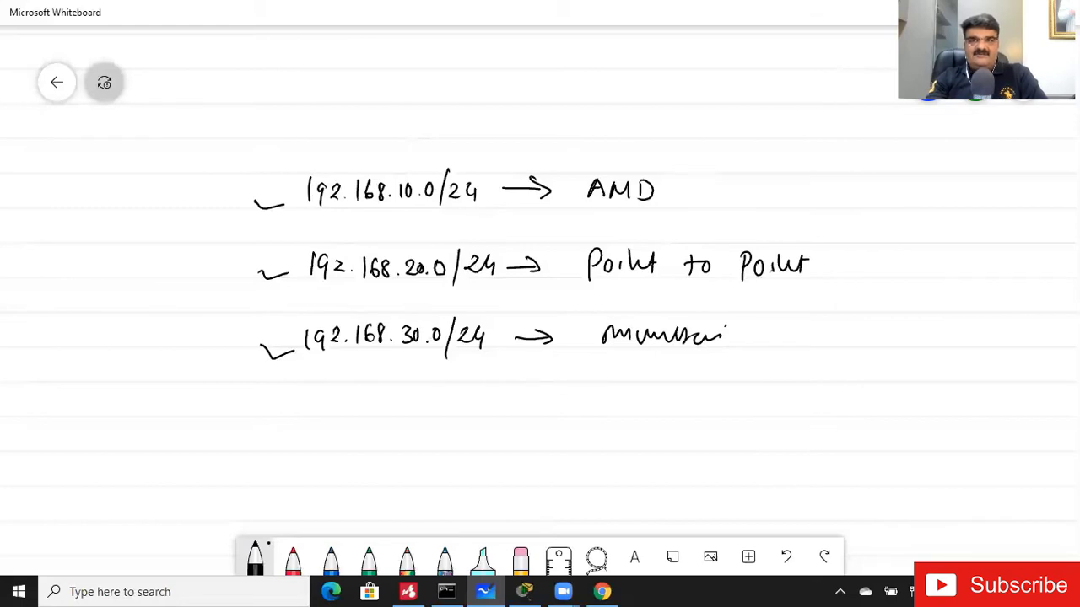
Switch back to Packet Tracer and place the note "F0/0 192.168.10.1" beside Router2's link to Switch1.
{"action": "key", "text": "alt+Tab"}
{"action": "left_click_drag", "start_coordinate": [417, 229], "coordinate": [435, 224]}
{"action": "key", "text": "Escape"}
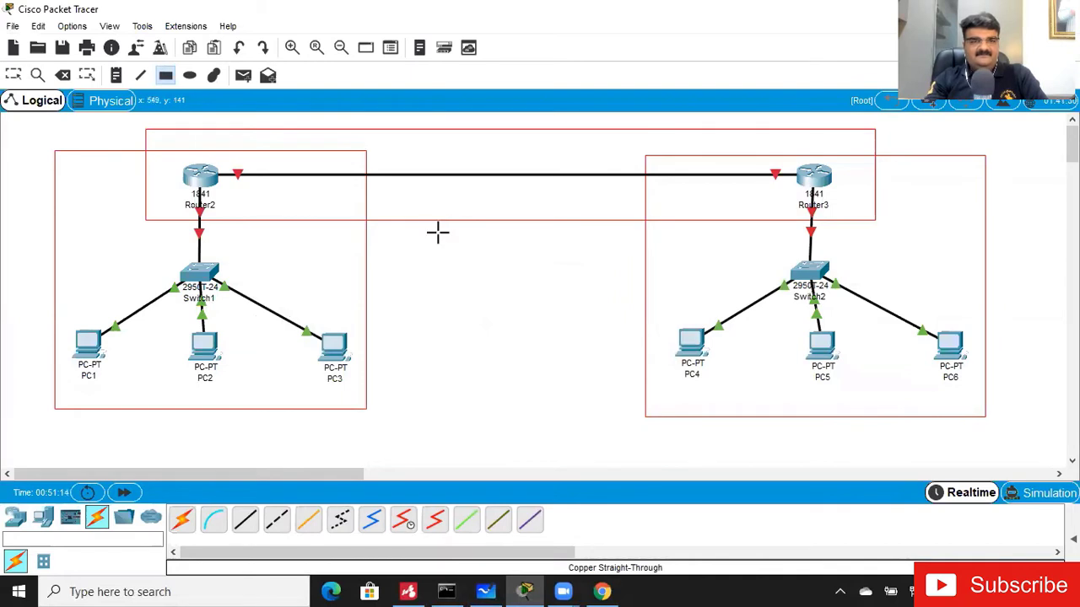
{"action": "left_click", "coordinate": [87, 75]}
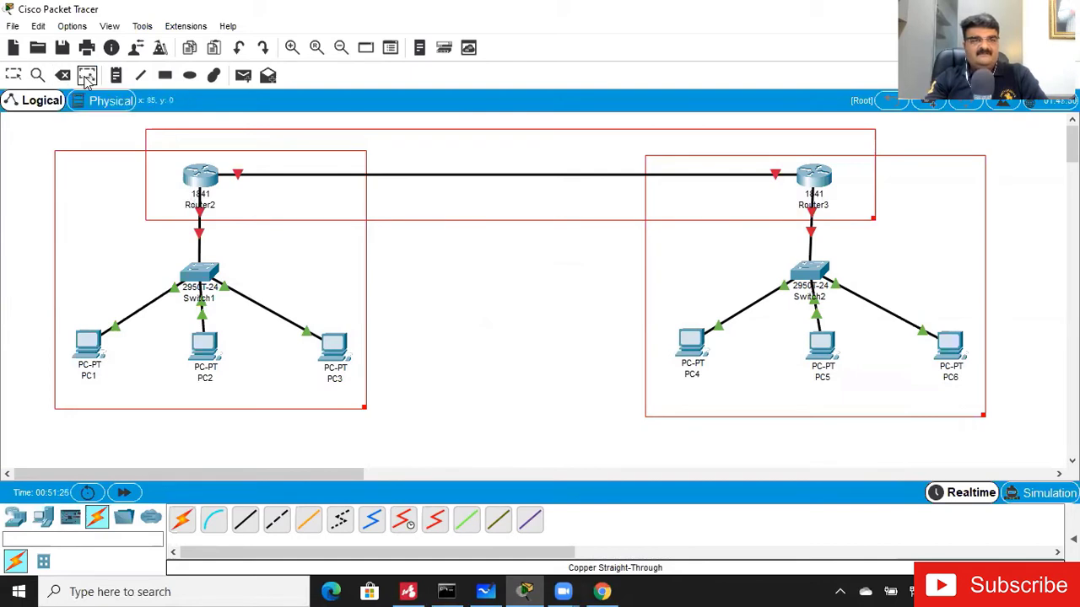
{"action": "left_click", "coordinate": [116, 75]}
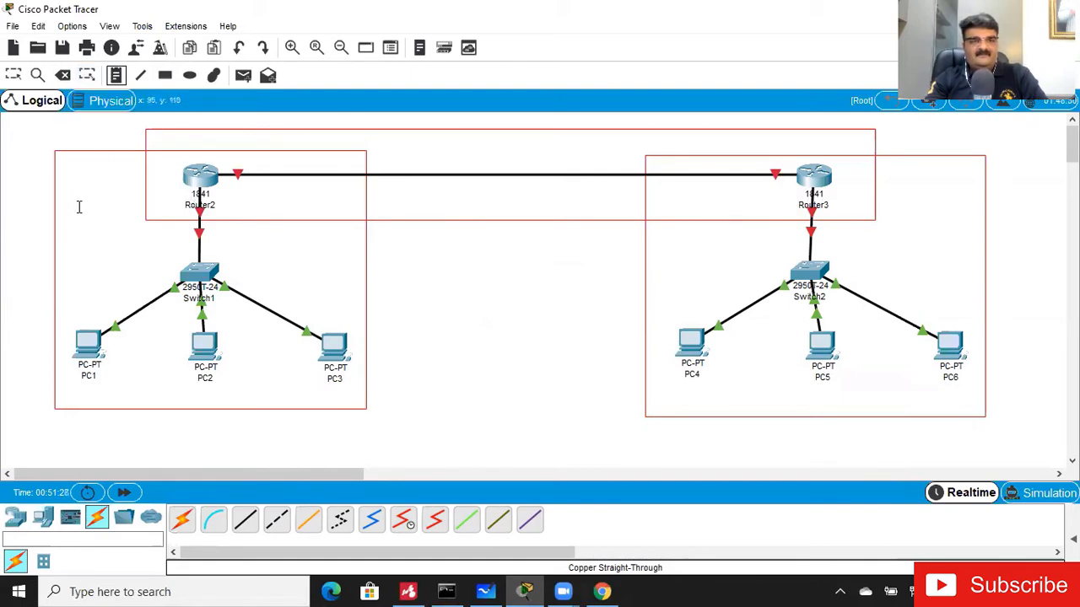
{"action": "left_click", "coordinate": [78, 209]}
{"action": "type", "text": "F"}
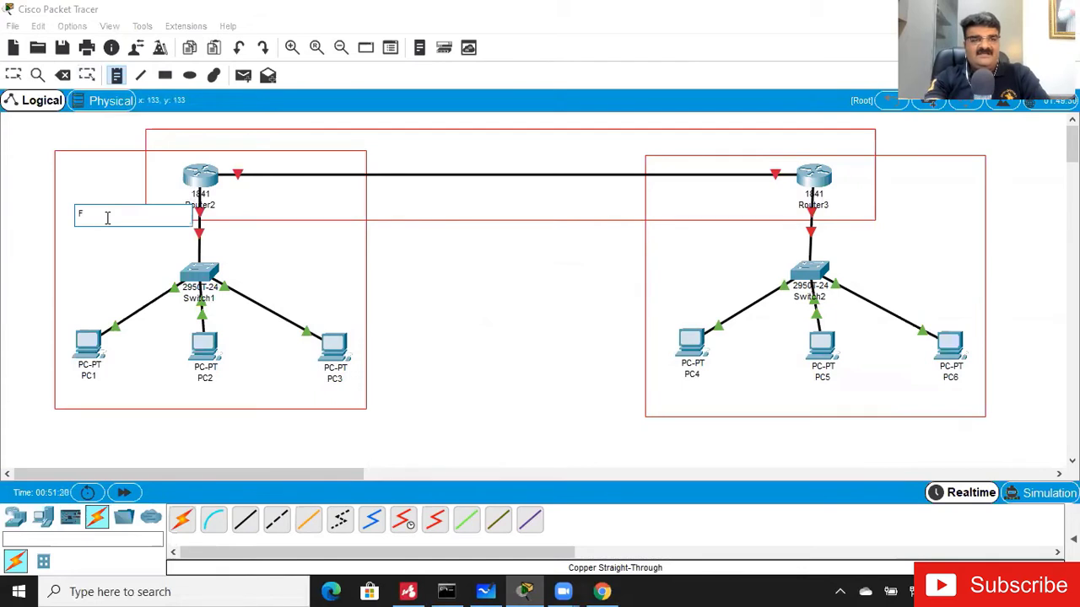
{"action": "type", "text": "0/0 192.1"}
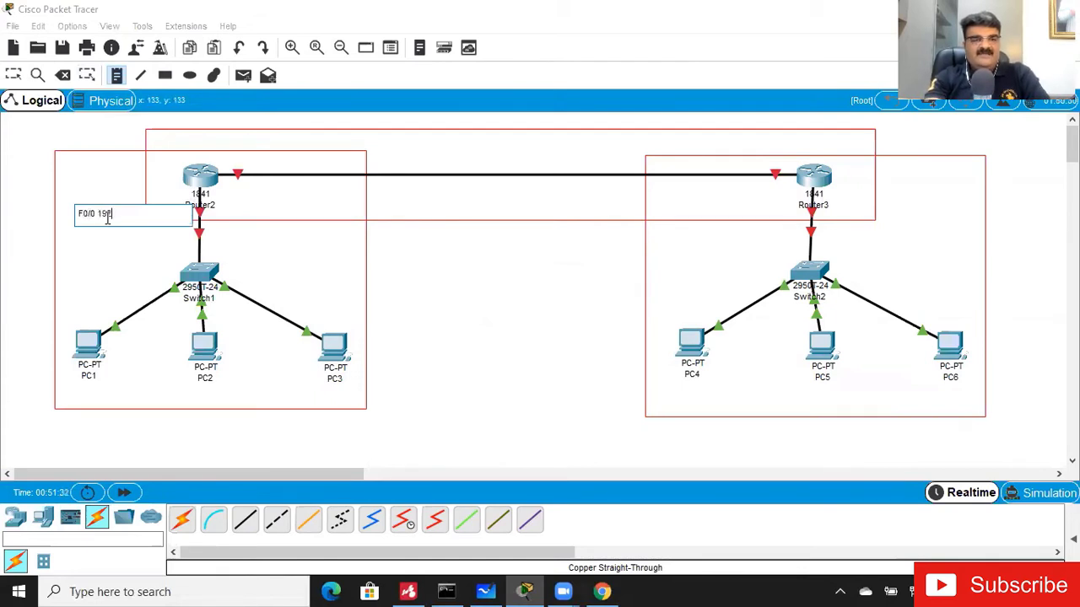
{"action": "type", "text": "68.10.1"}
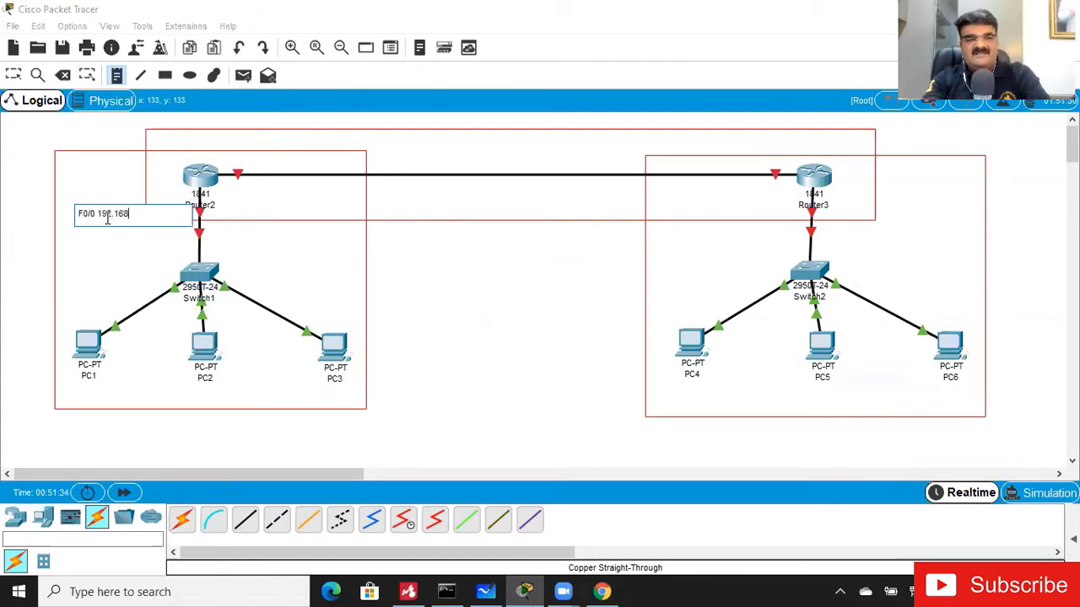
{"action": "left_click", "coordinate": [99, 265]}
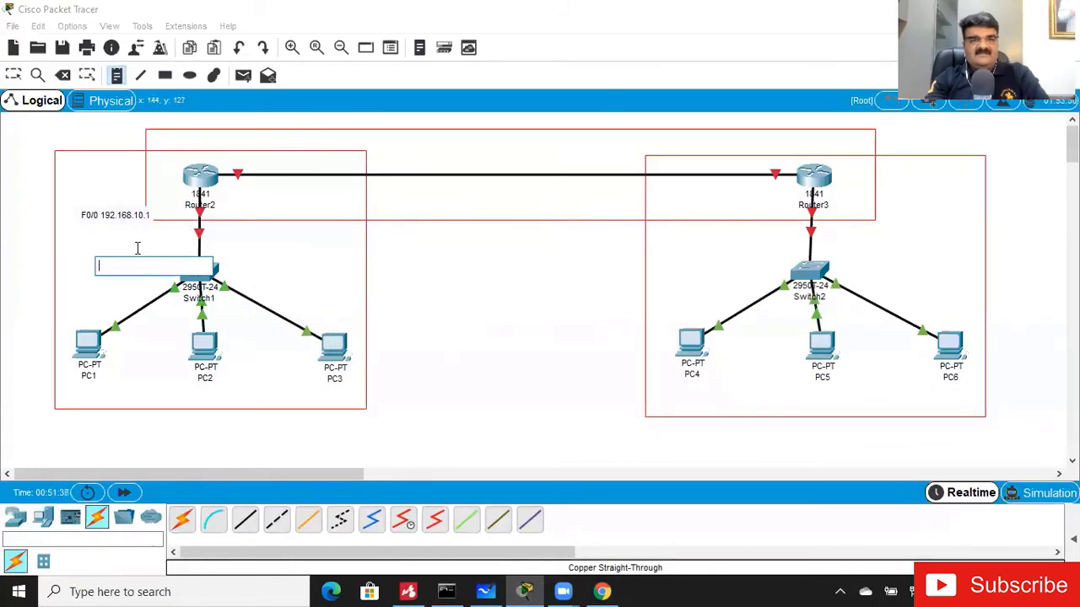
{"action": "left_click", "coordinate": [136, 254]}
Place the note "192.168.10.2" below PC1.
{"action": "left_click", "coordinate": [76, 395]}
{"action": "type", "text": "fa0"}
{"action": "key", "text": "BackSpace"}
{"action": "key", "text": "BackSpace"}
{"action": "key", "text": "BackSpace"}
{"action": "type", "text": "192.1"}
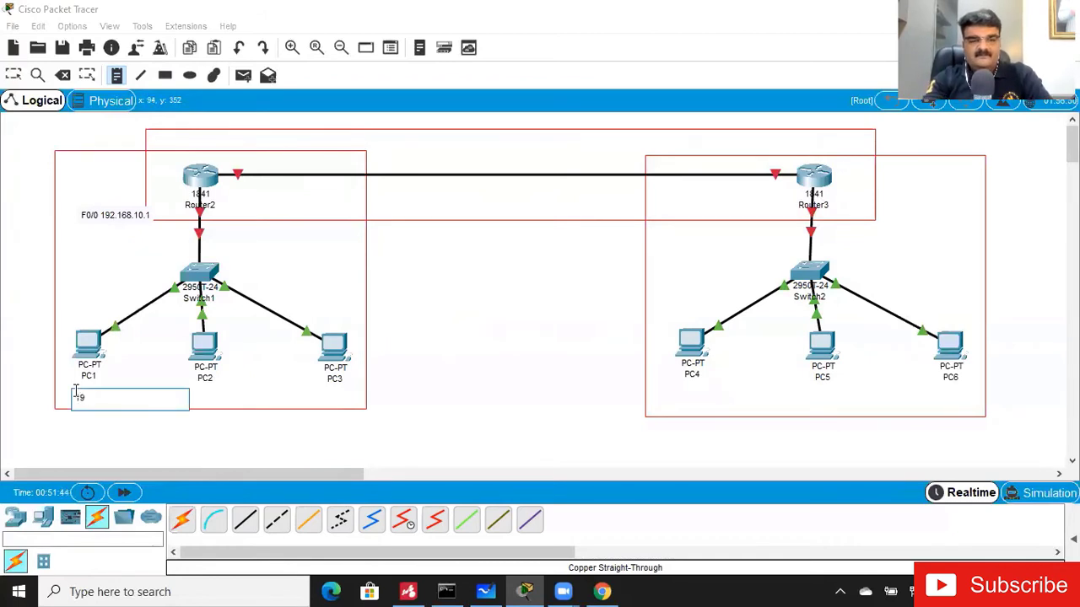
{"action": "type", "text": "68.10.2"}
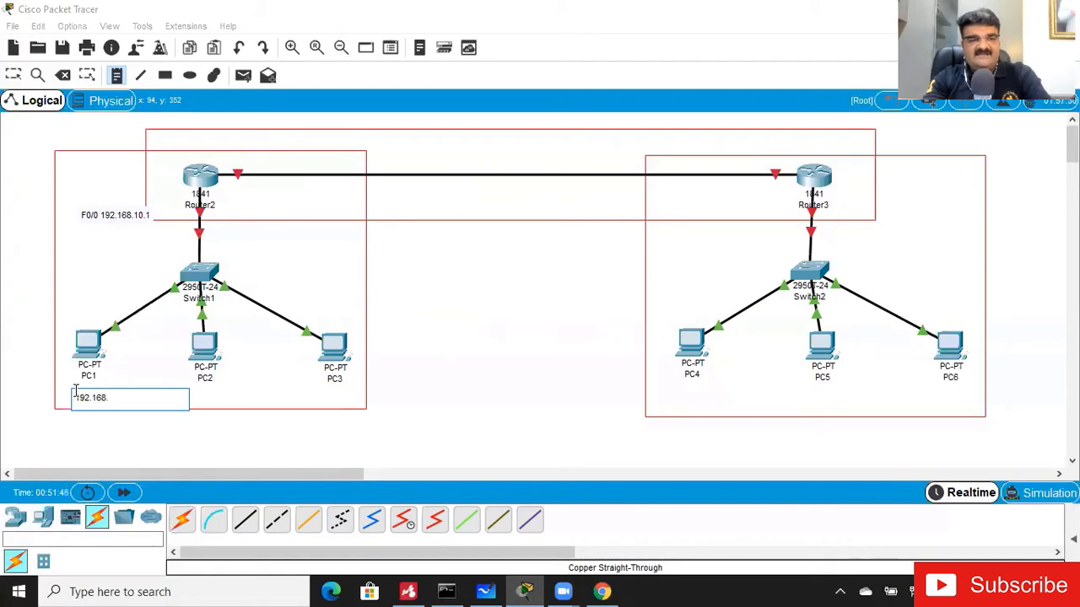
{"action": "left_click", "coordinate": [229, 393]}
Place the note "192.168.10.2" below PC2 and the note "192.168.10.3" below PC3.
{"action": "left_click", "coordinate": [183, 392]}
{"action": "type", "text": "19"}
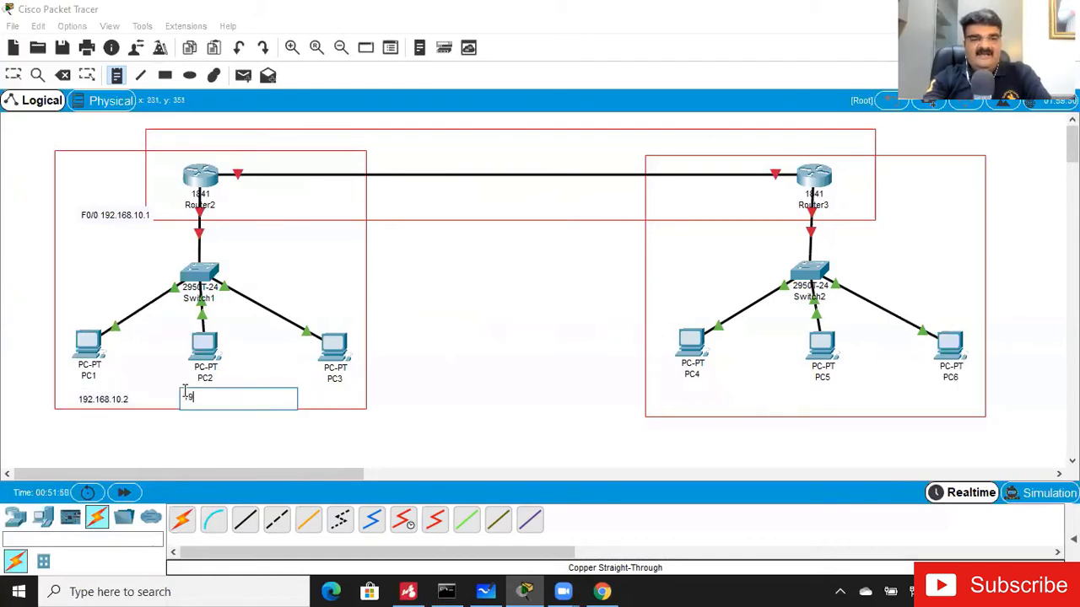
{"action": "type", "text": "2.168.10.2"}
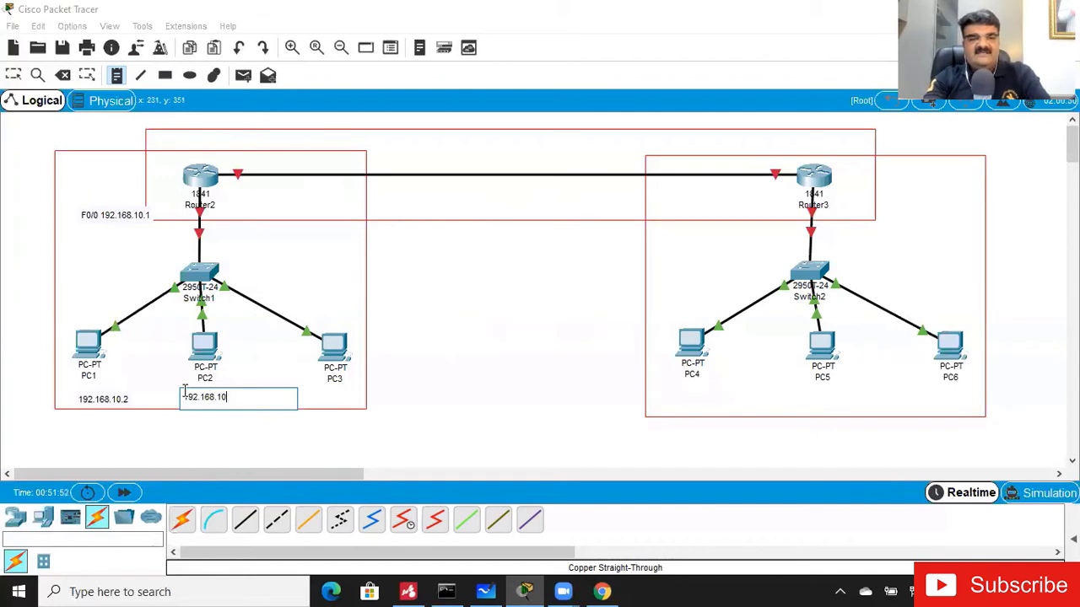
{"action": "left_click", "coordinate": [301, 396]}
{"action": "type", "text": "192.16"}
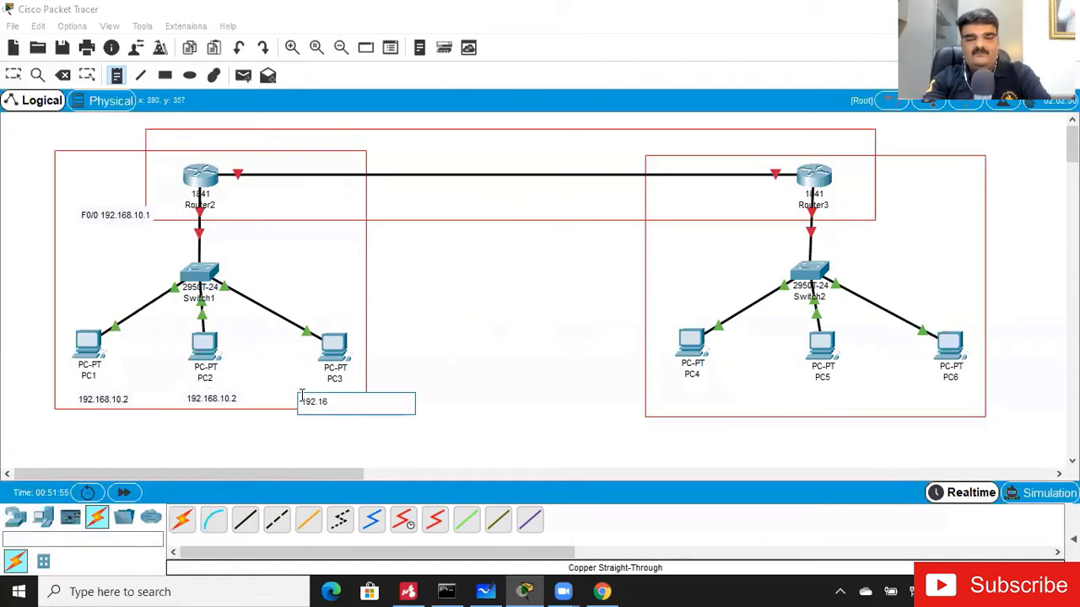
{"action": "type", "text": "8.10.3"}
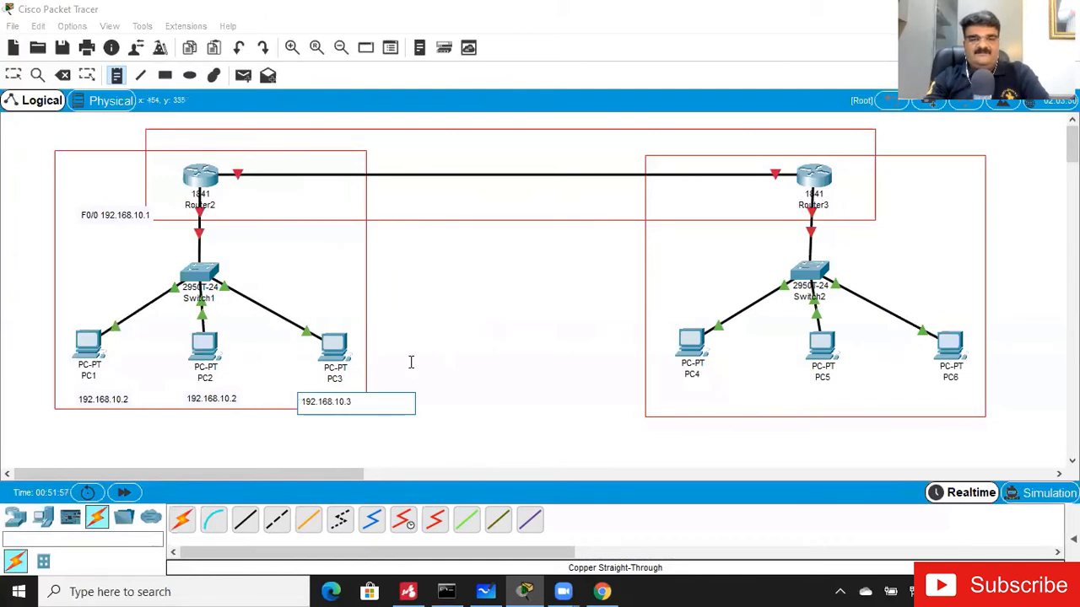
{"action": "left_click", "coordinate": [453, 351]}
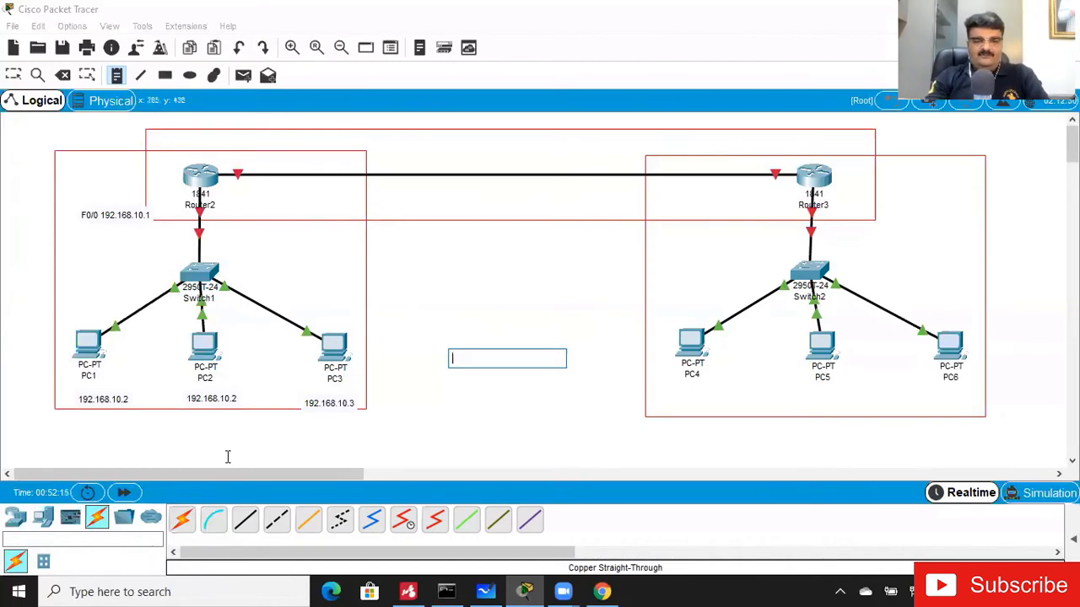
Switch to the Mindomo mind map, expand the About Cisco Routers topic and collapse branch 1 with its Definition subtopics.
{"action": "left_click", "coordinate": [405, 590]}
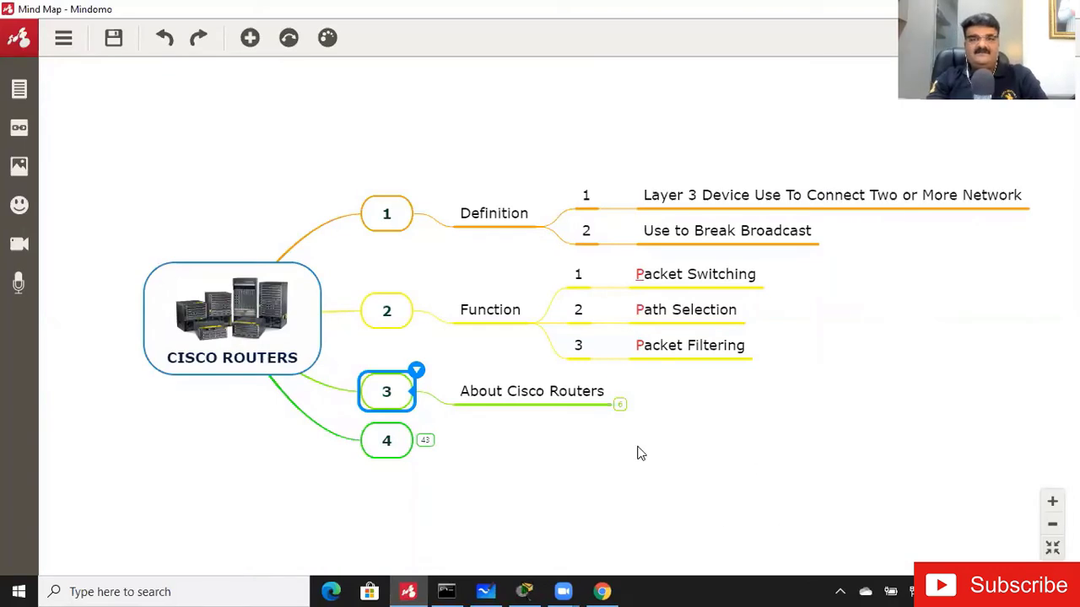
{"action": "left_click", "coordinate": [620, 406]}
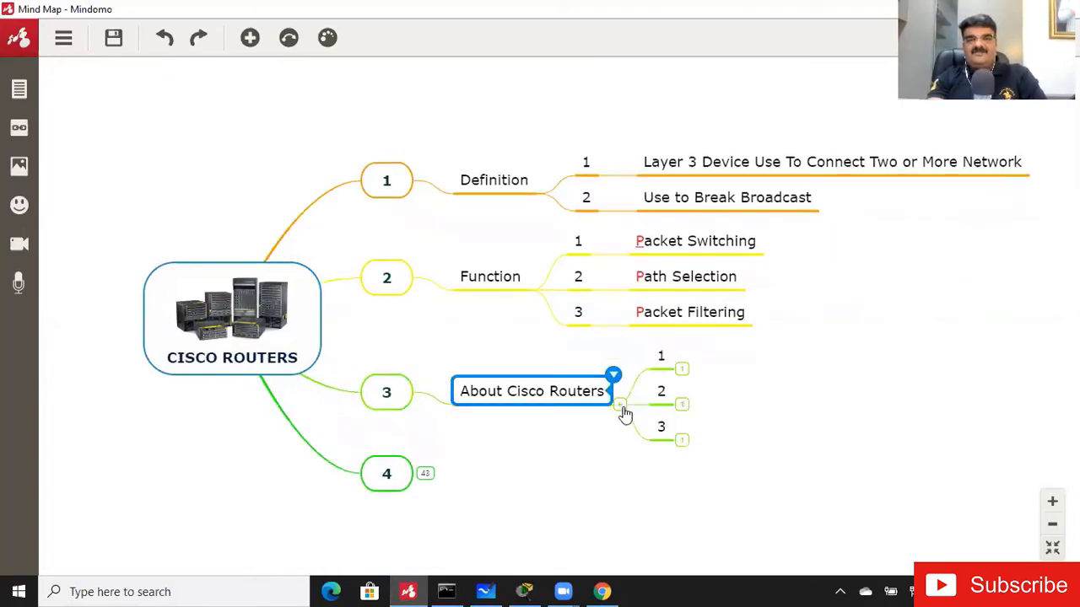
{"action": "left_click", "coordinate": [608, 177]}
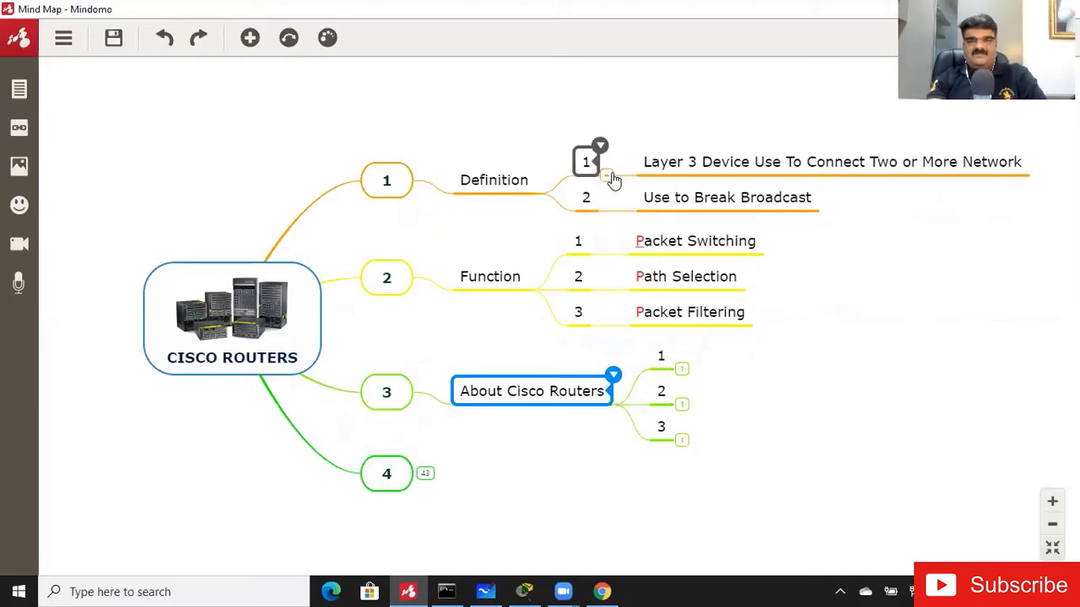
{"action": "left_click", "coordinate": [609, 176]}
{"action": "left_click", "coordinate": [604, 215]}
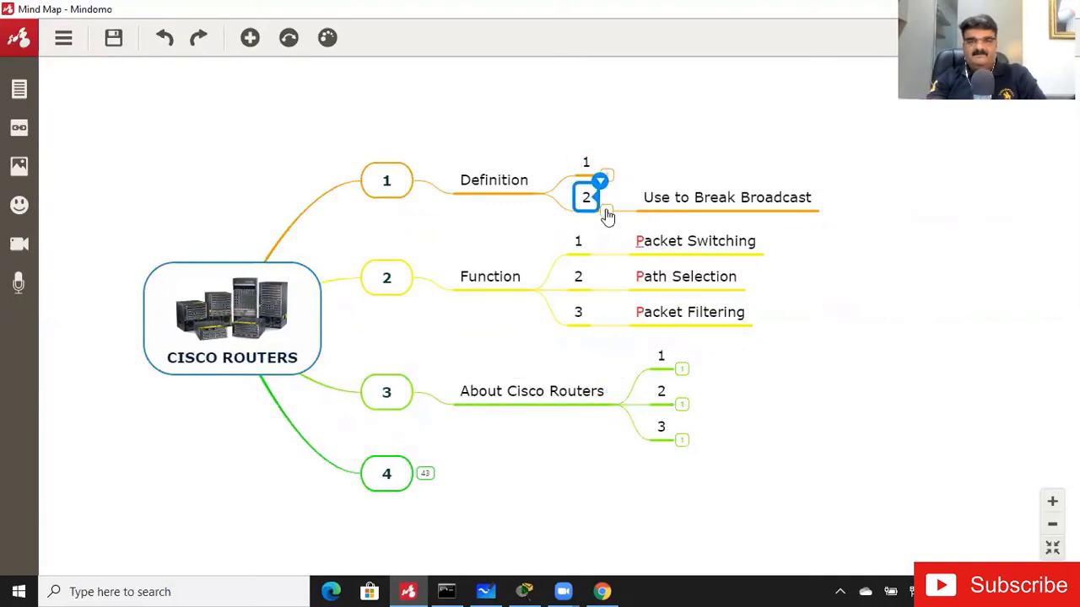
{"action": "left_click", "coordinate": [604, 212]}
{"action": "left_click", "coordinate": [540, 198]}
{"action": "left_click", "coordinate": [542, 196]}
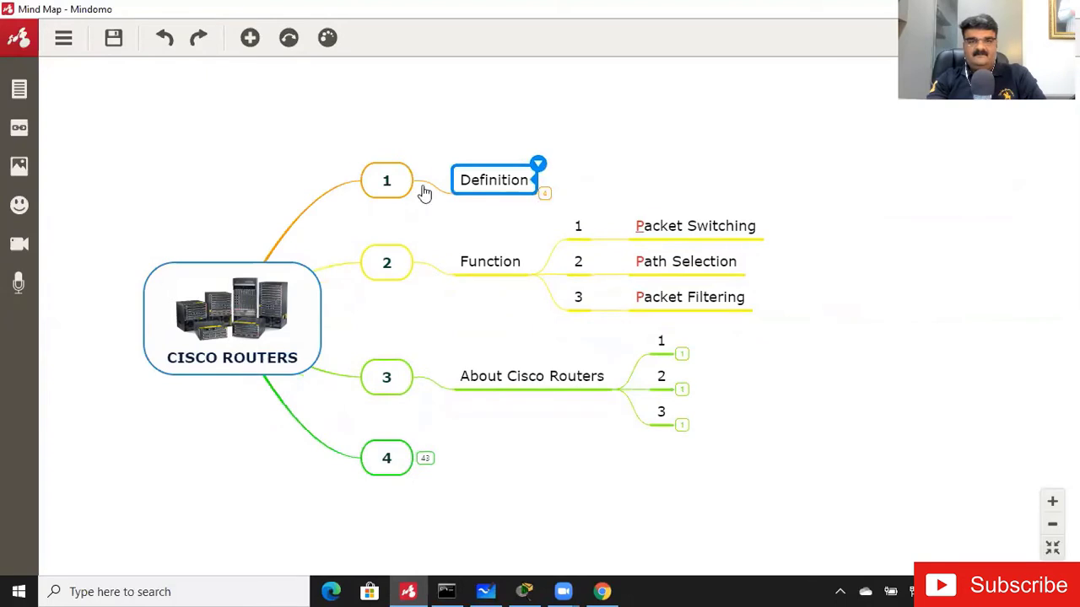
{"action": "left_click", "coordinate": [422, 188]}
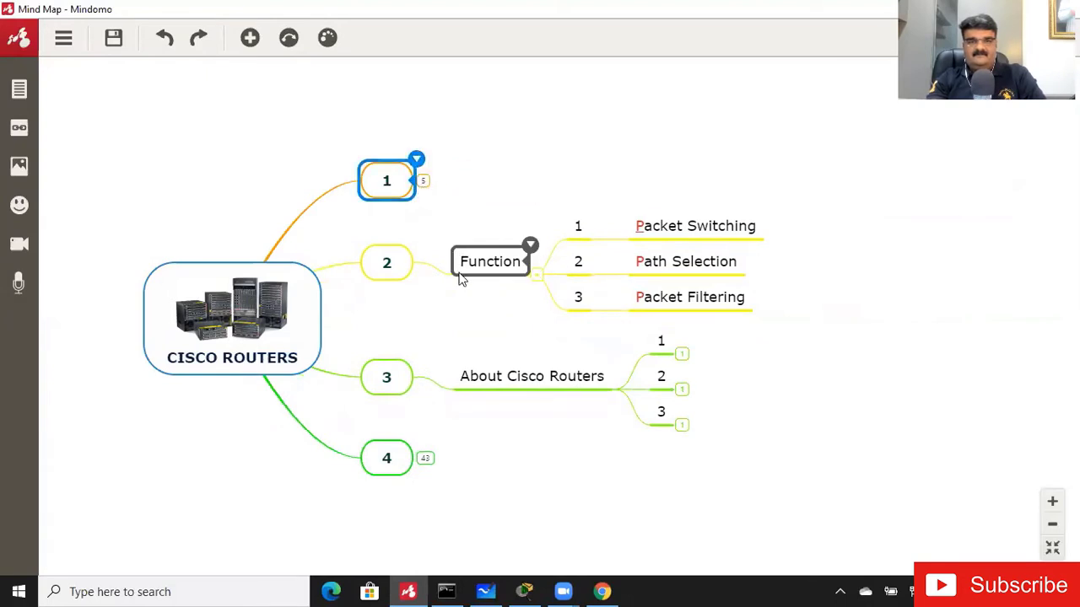
Collapse branch 2 and expand item 1 under About Cisco Routers to present the IOS topic.
{"action": "left_click", "coordinate": [424, 266]}
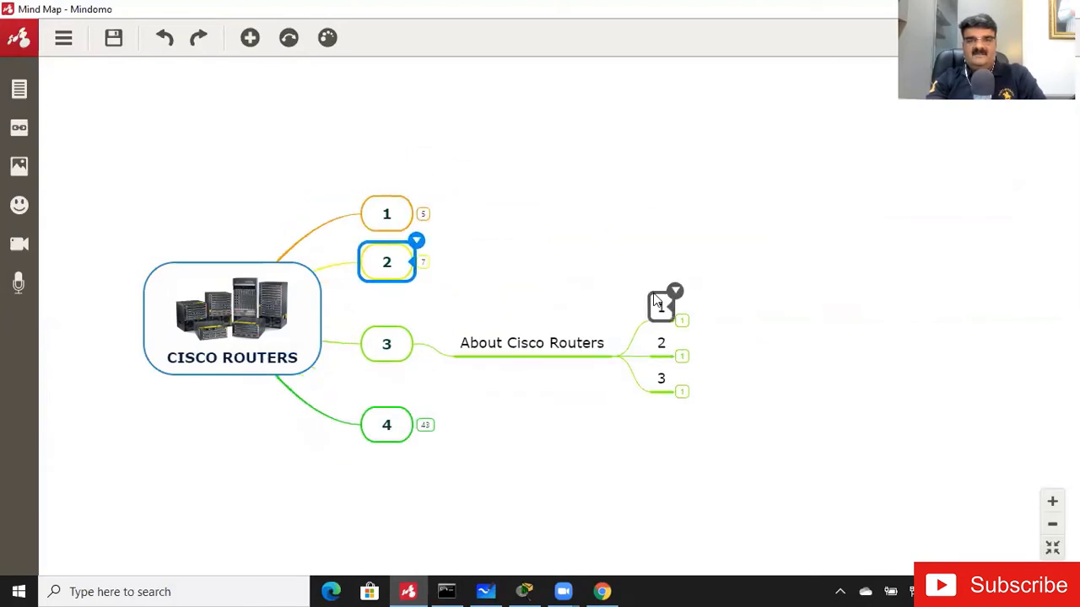
{"action": "left_click", "coordinate": [682, 322]}
{"action": "left_click", "coordinate": [683, 323]}
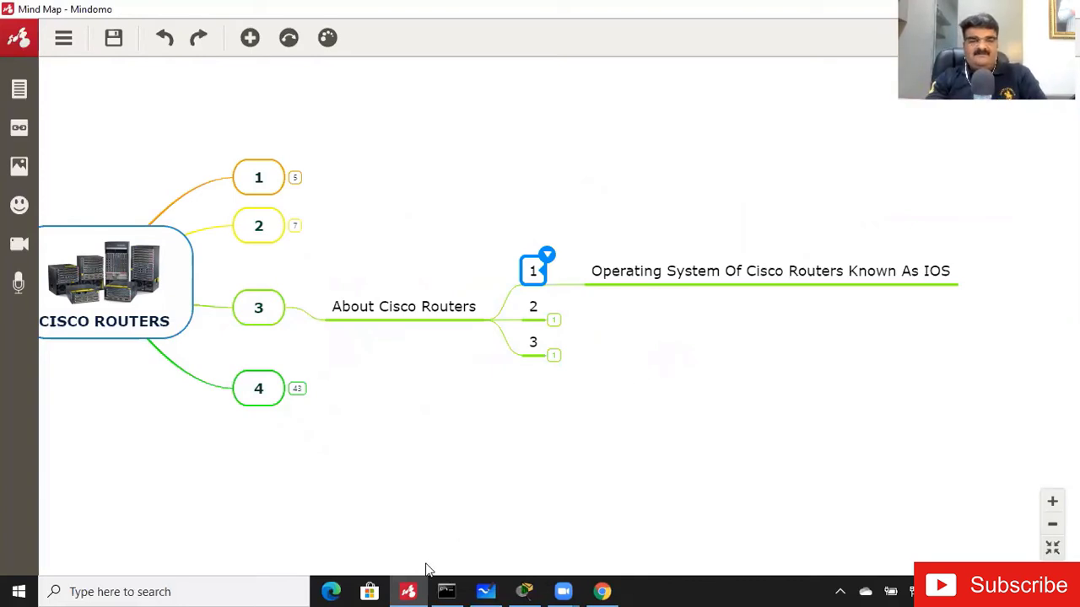
Switch to Packet Tracer and view Router2's IOS command line in an enlarged window, restoring the window's size at the end.
{"action": "left_click", "coordinate": [523, 591]}
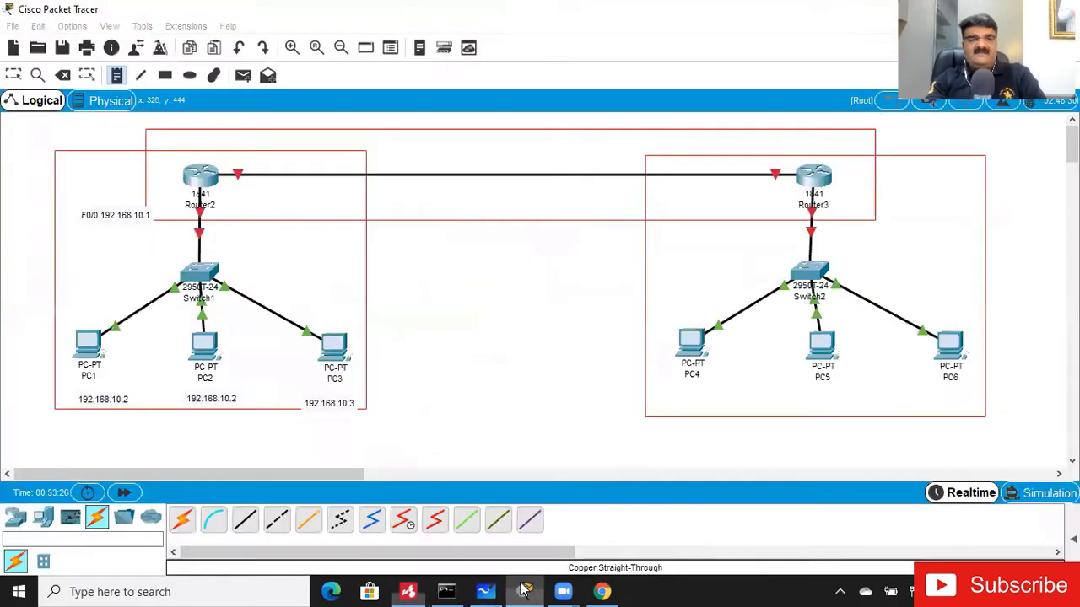
{"action": "left_click", "coordinate": [195, 177]}
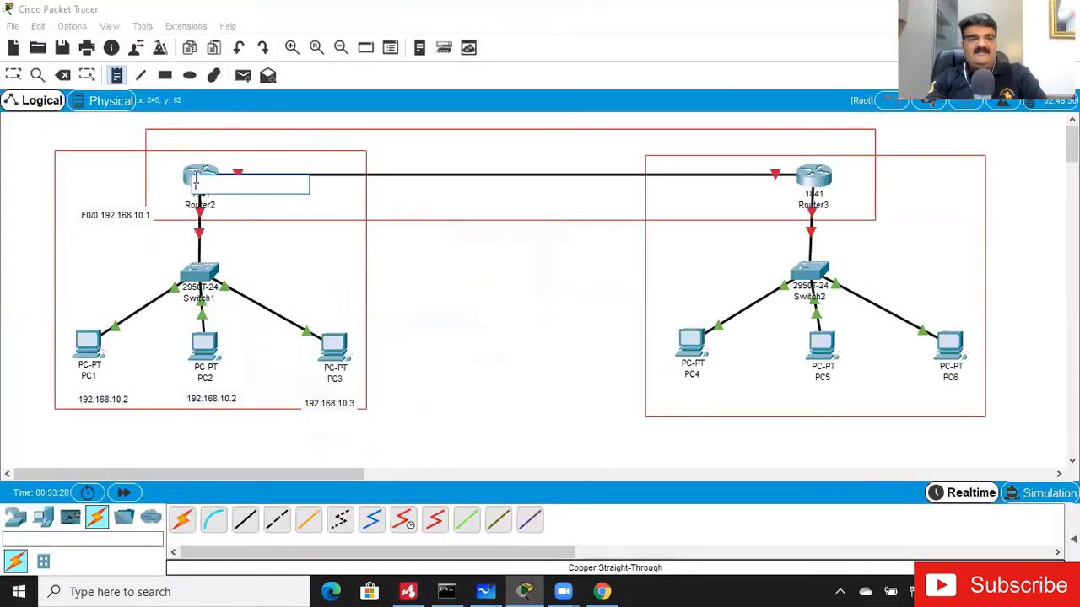
{"action": "key", "text": "Escape"}
{"action": "left_click", "coordinate": [195, 178]}
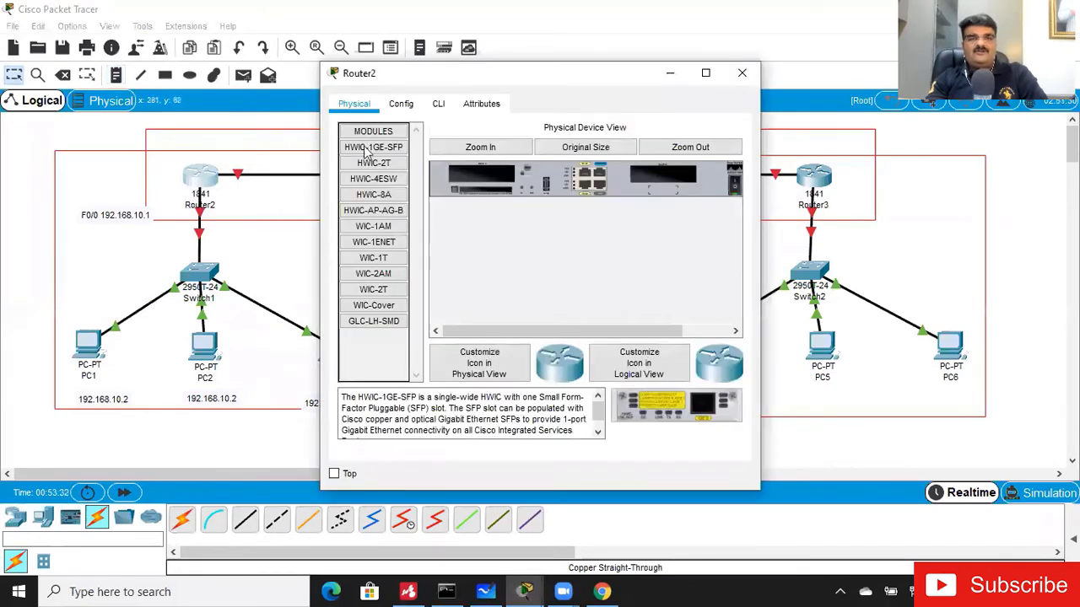
{"action": "left_click", "coordinate": [436, 104]}
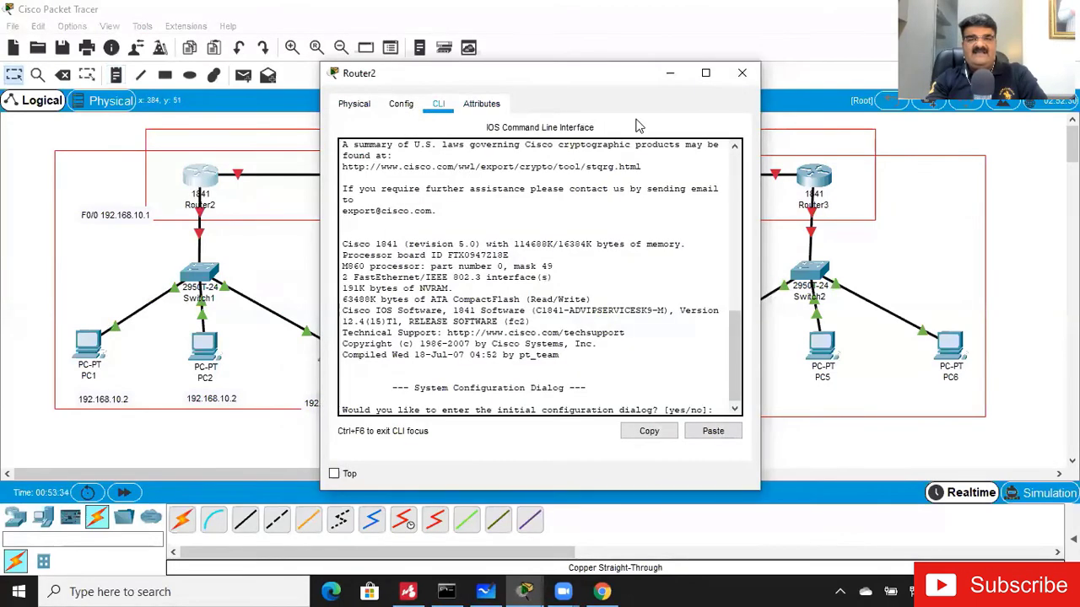
{"action": "left_click", "coordinate": [705, 75]}
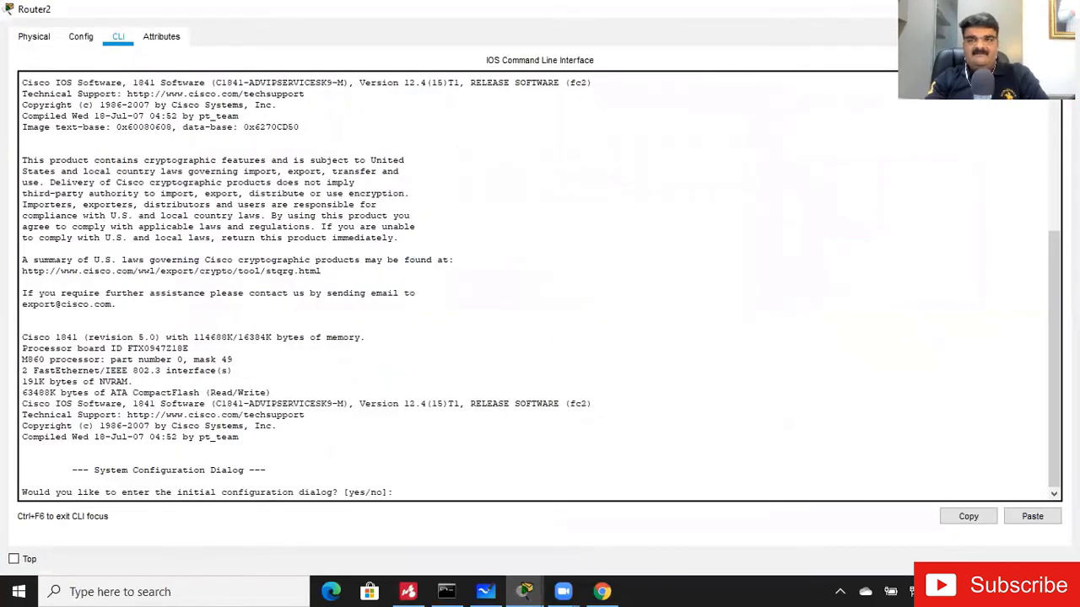
{"action": "left_click", "coordinate": [1021, 9]}
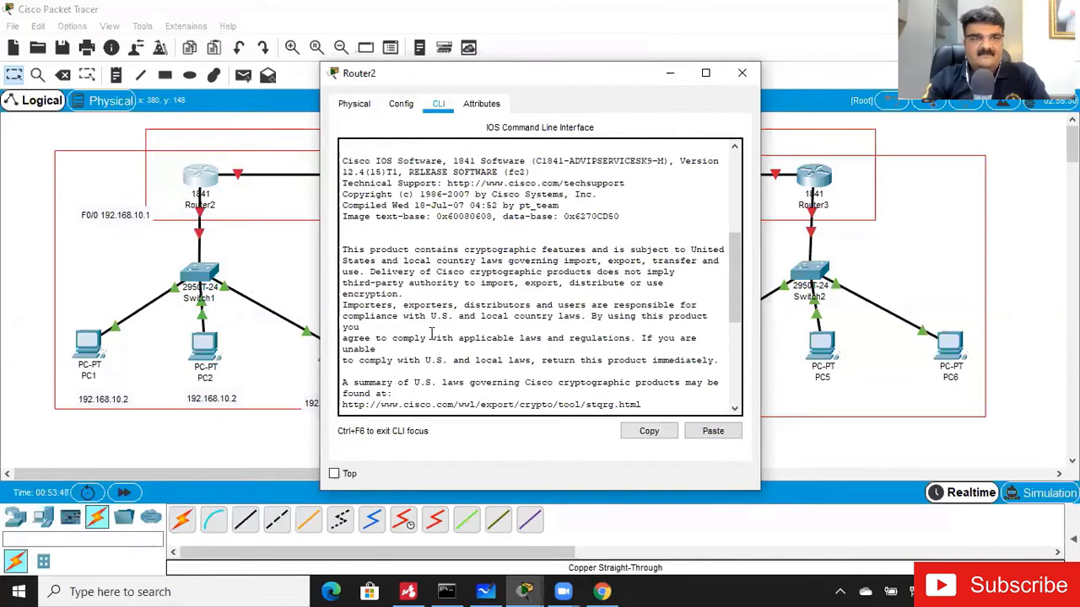
Zoom the workspace in one level, briefly reopen Router2's command line and minimize its window.
{"action": "left_click", "coordinate": [111, 27]}
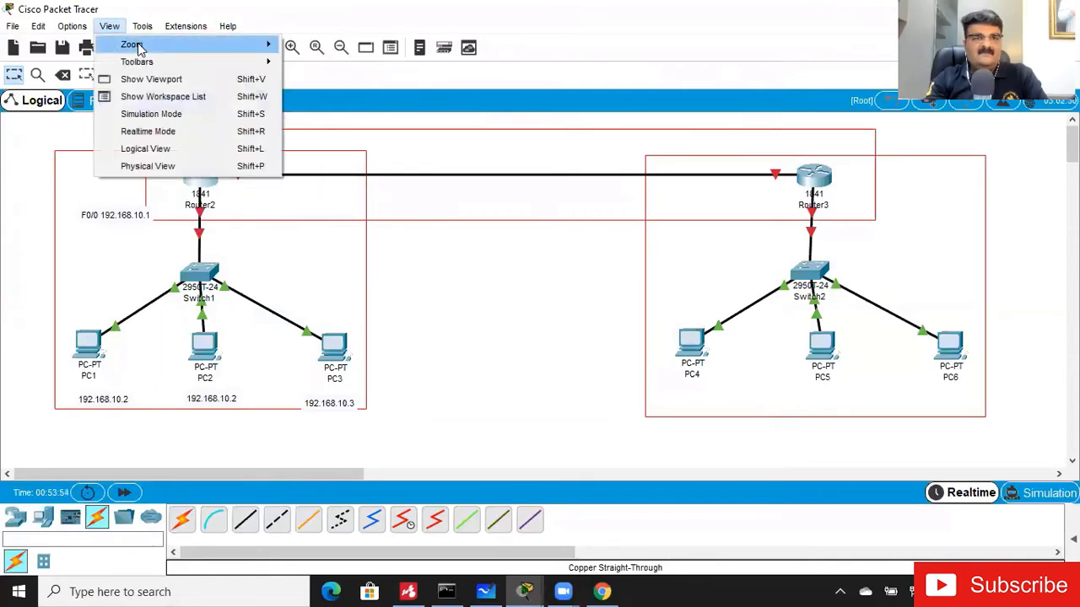
{"action": "mouse_move", "coordinate": [215, 48]}
{"action": "left_click", "coordinate": [302, 47]}
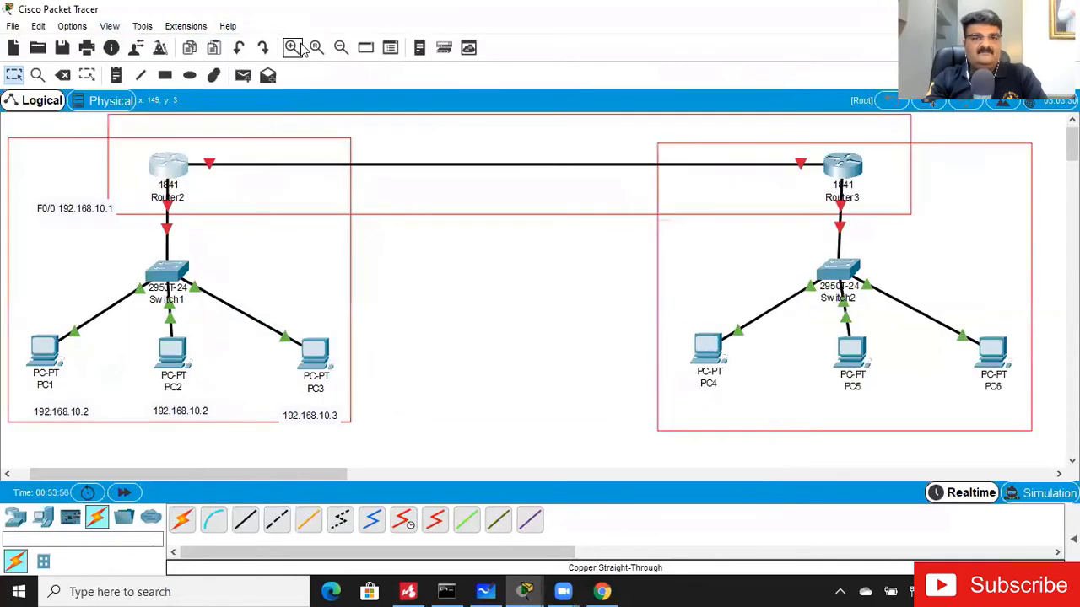
{"action": "left_click", "coordinate": [166, 171]}
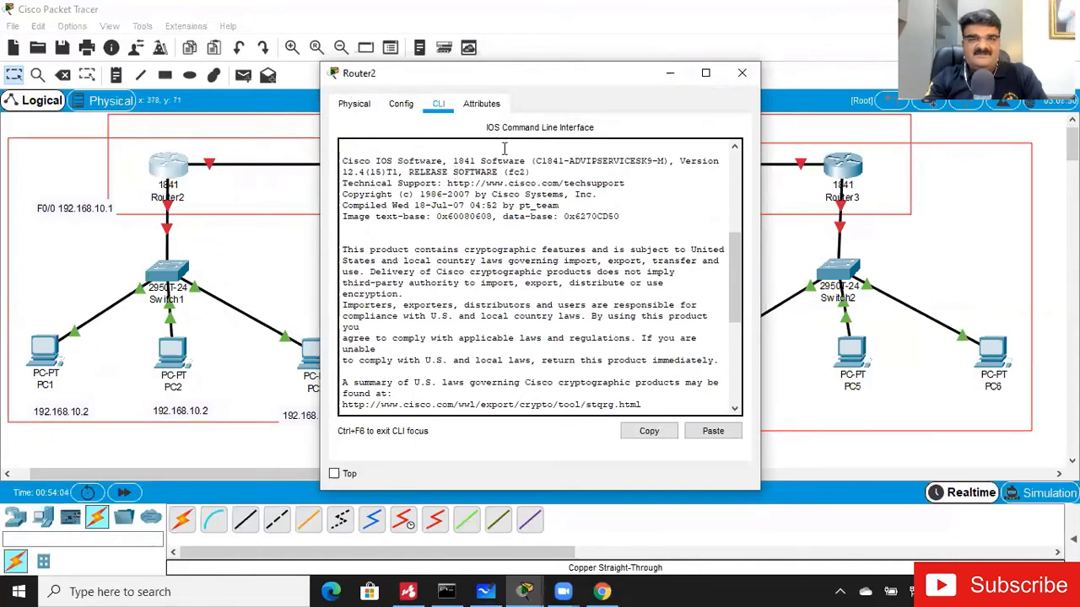
{"action": "left_click", "coordinate": [670, 72]}
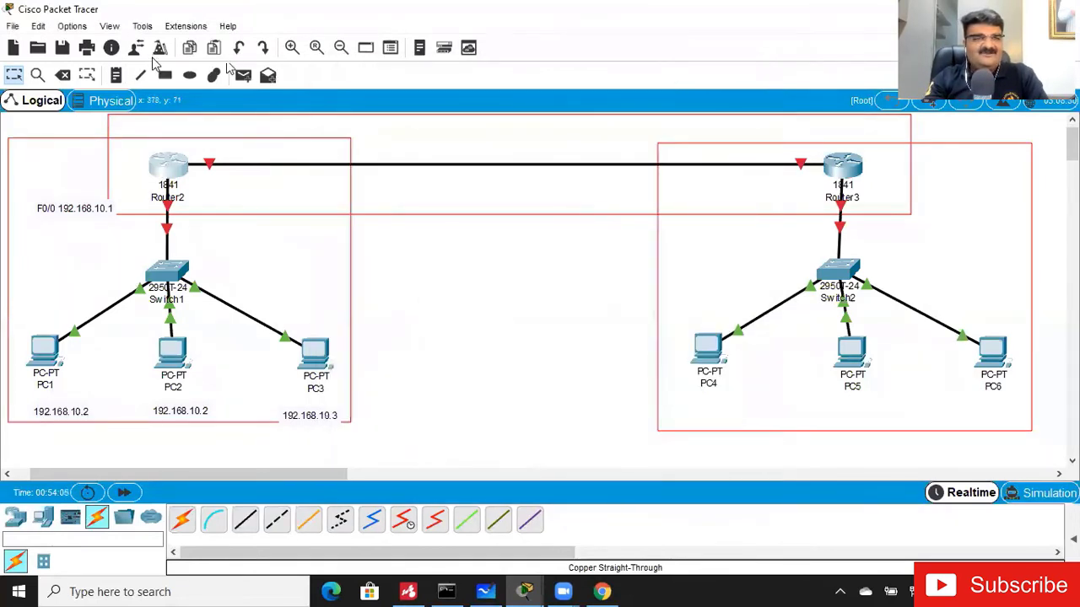
Try to increase the application font size in the preferences, apply the setting and close them.
{"action": "left_click", "coordinate": [72, 26]}
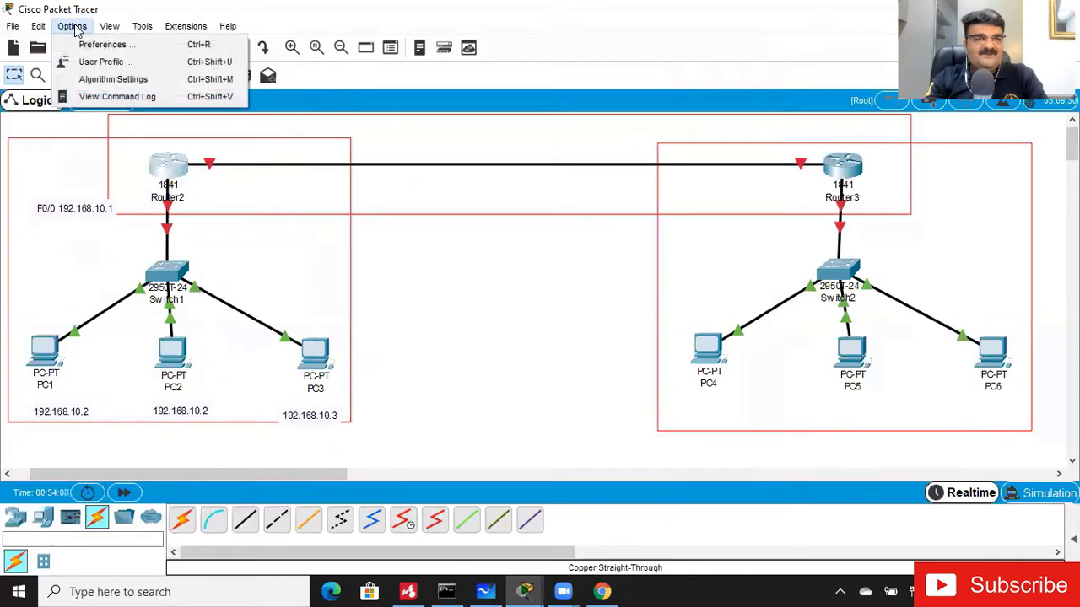
{"action": "left_click", "coordinate": [97, 46]}
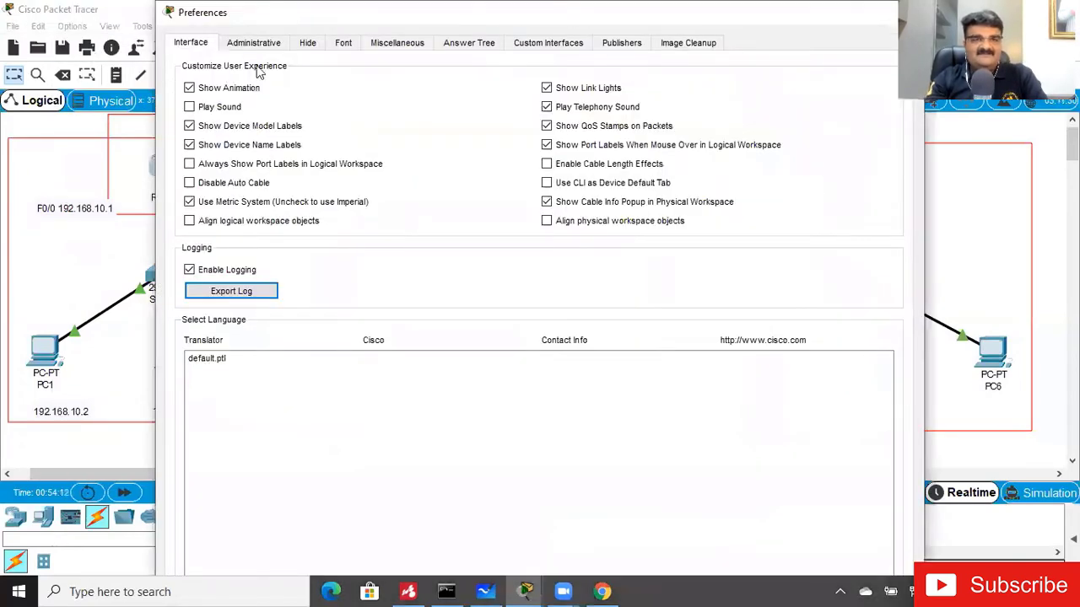
{"action": "left_click", "coordinate": [341, 45]}
{"action": "left_click_drag", "start_coordinate": [224, 105], "coordinate": [255, 109]}
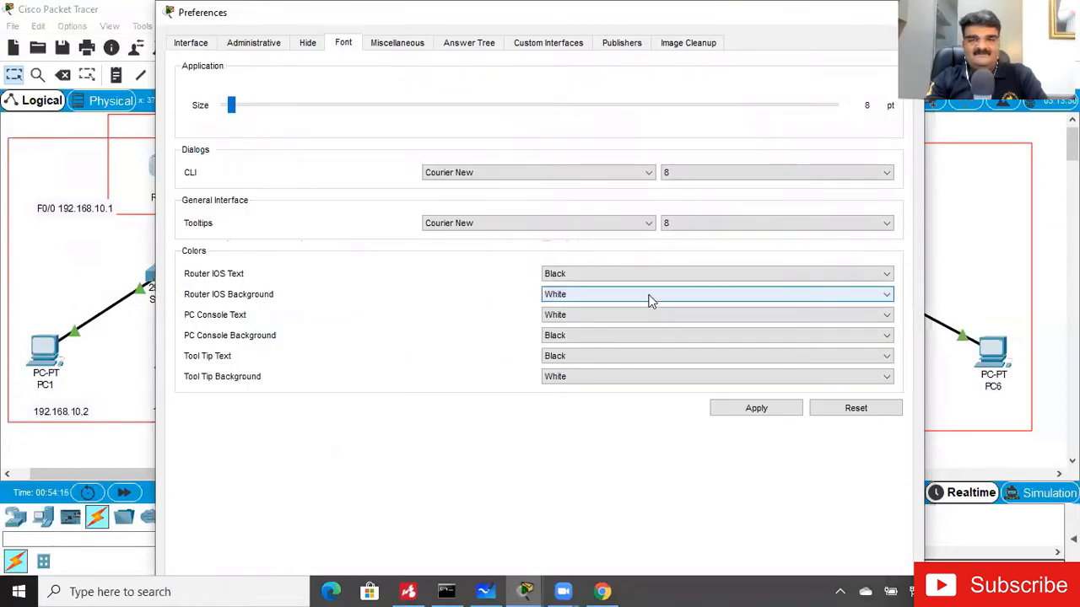
{"action": "left_click", "coordinate": [775, 415]}
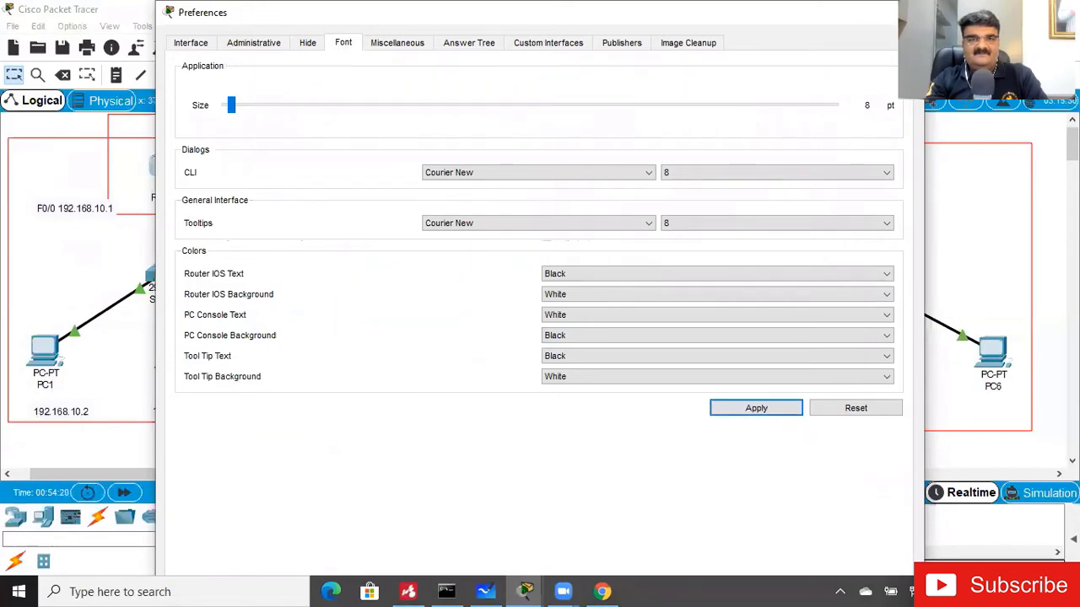
{"action": "left_click", "coordinate": [896, 12]}
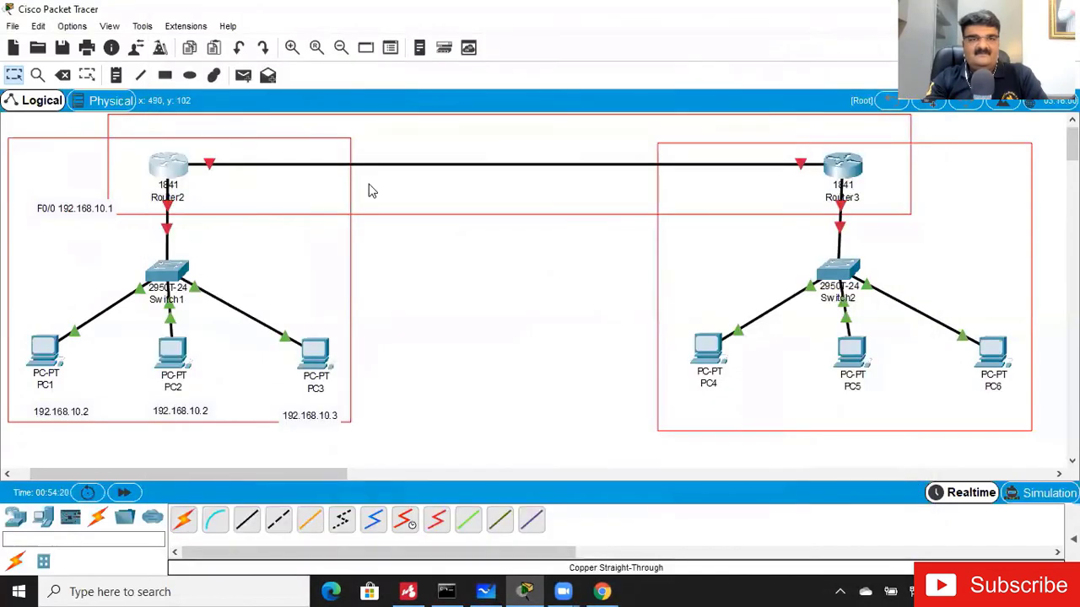
Reopen Router2's command line in a maximized window to check its text size.
{"action": "left_click", "coordinate": [171, 173]}
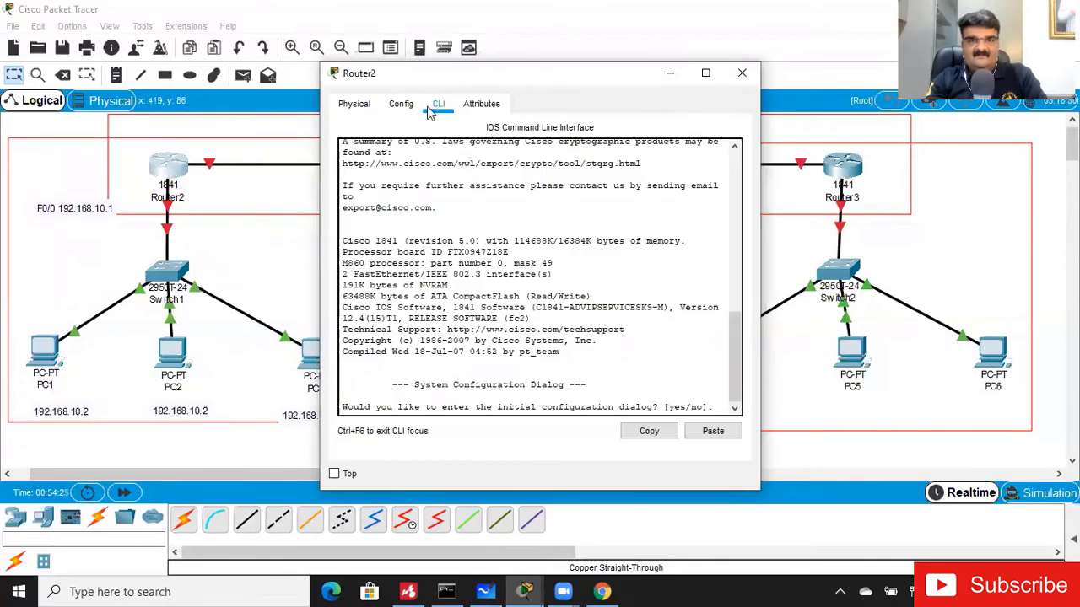
{"action": "left_click", "coordinate": [705, 74]}
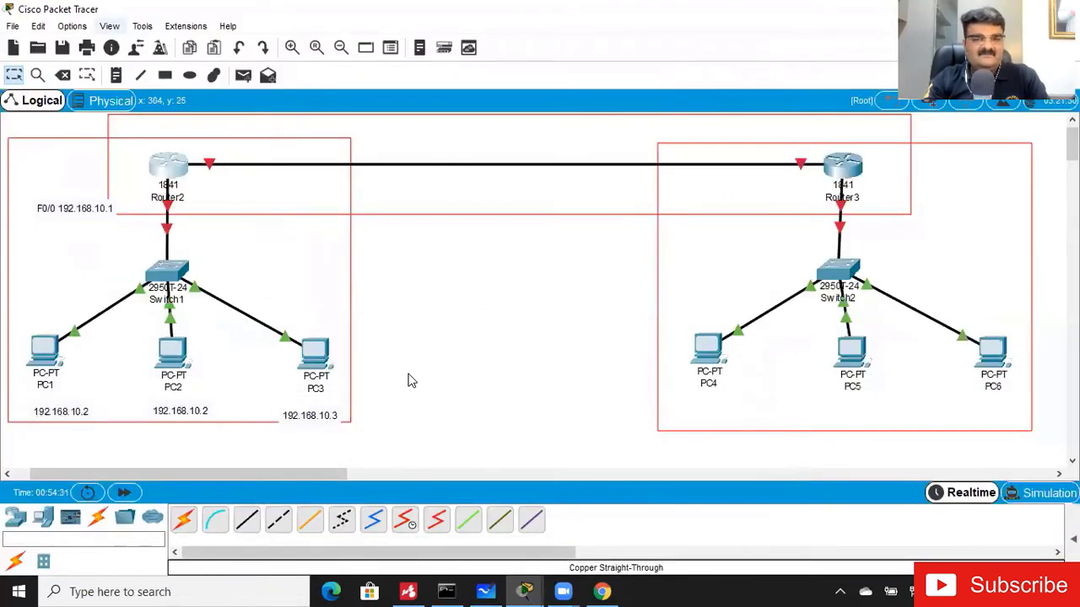
{"action": "mouse_move", "coordinate": [530, 585]}
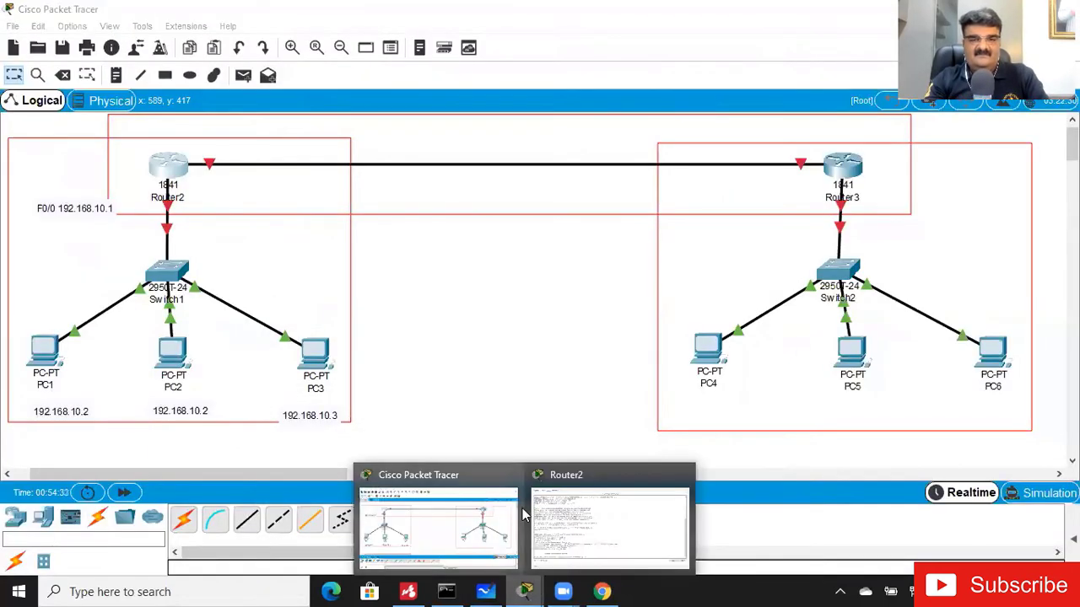
{"action": "left_click", "coordinate": [463, 532]}
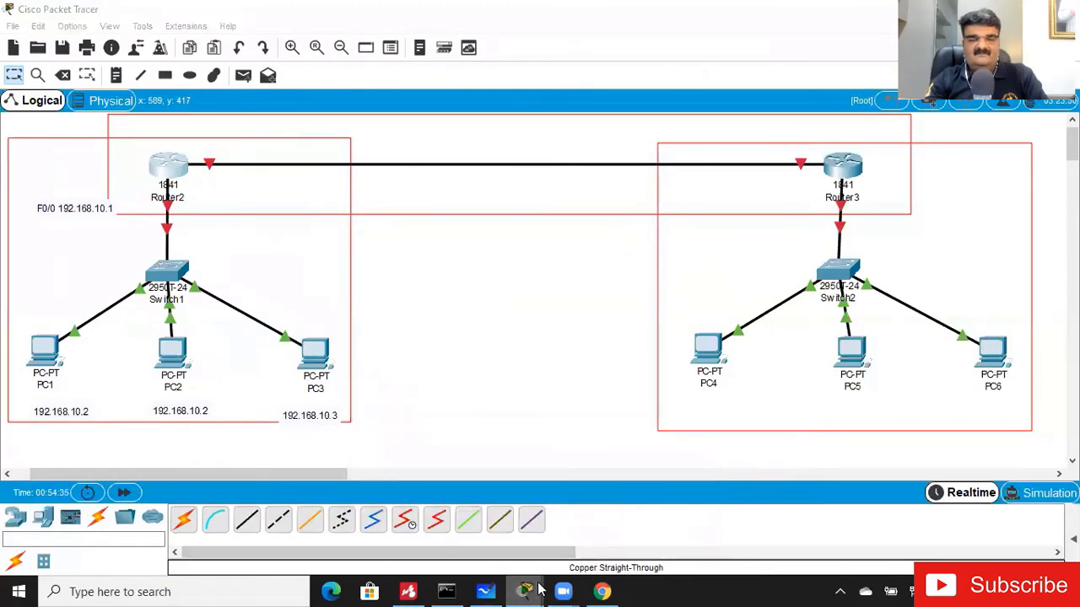
{"action": "left_click", "coordinate": [576, 539]}
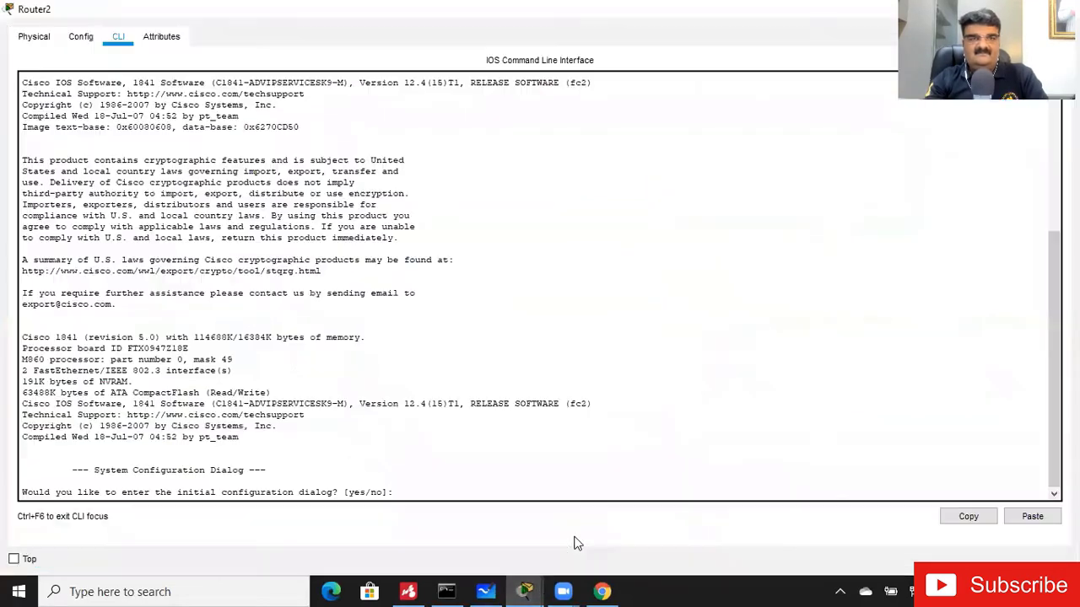
Look through Router2's configuration and physical device views, return to its command line and leave the router window.
{"action": "left_click", "coordinate": [73, 44]}
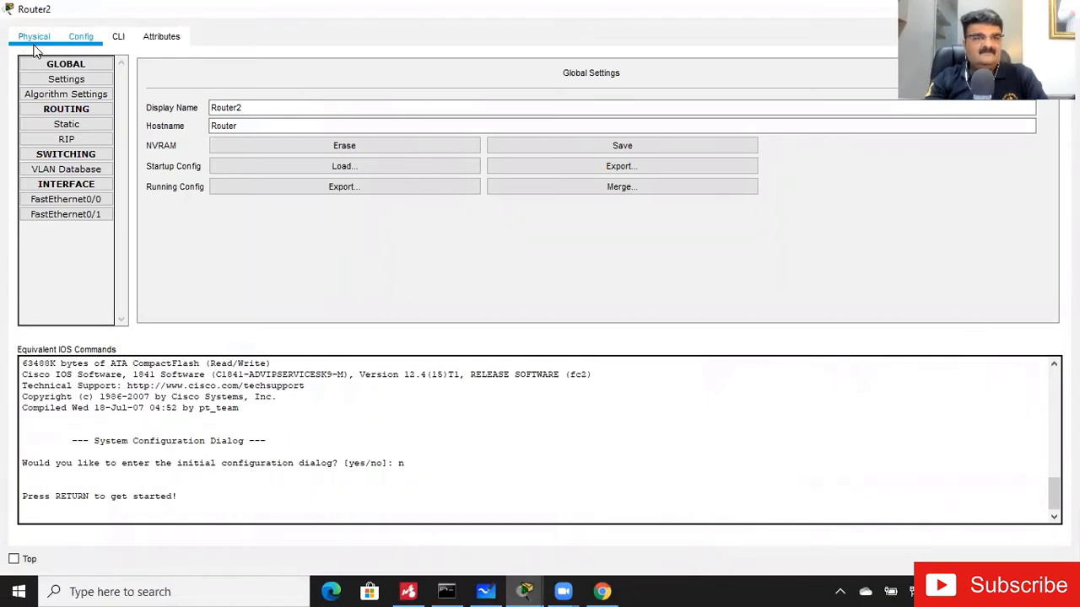
{"action": "left_click", "coordinate": [34, 38]}
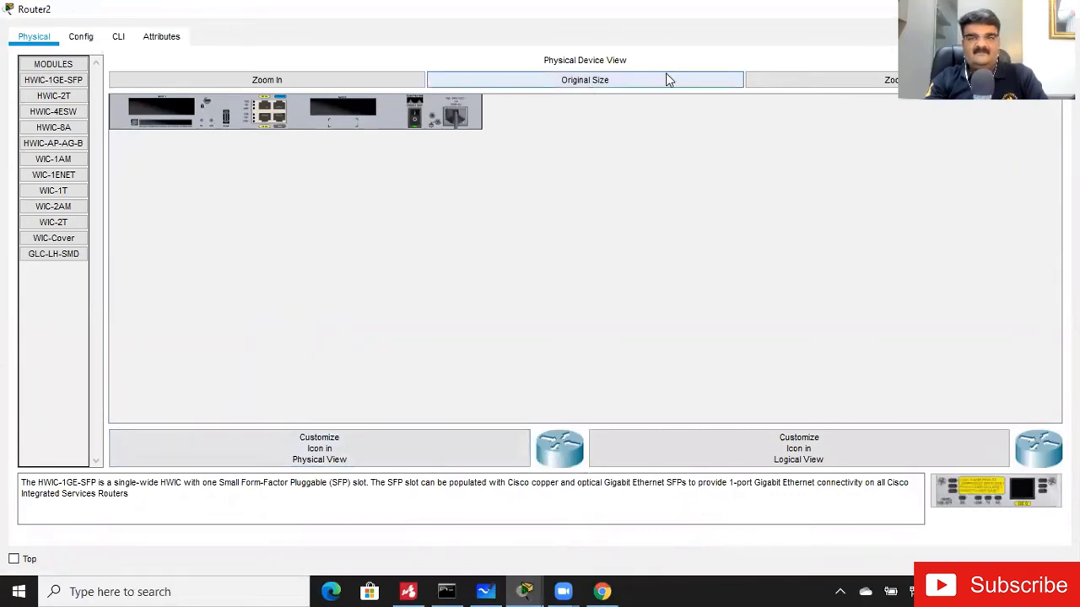
{"action": "left_click", "coordinate": [613, 81]}
{"action": "left_click", "coordinate": [614, 81]}
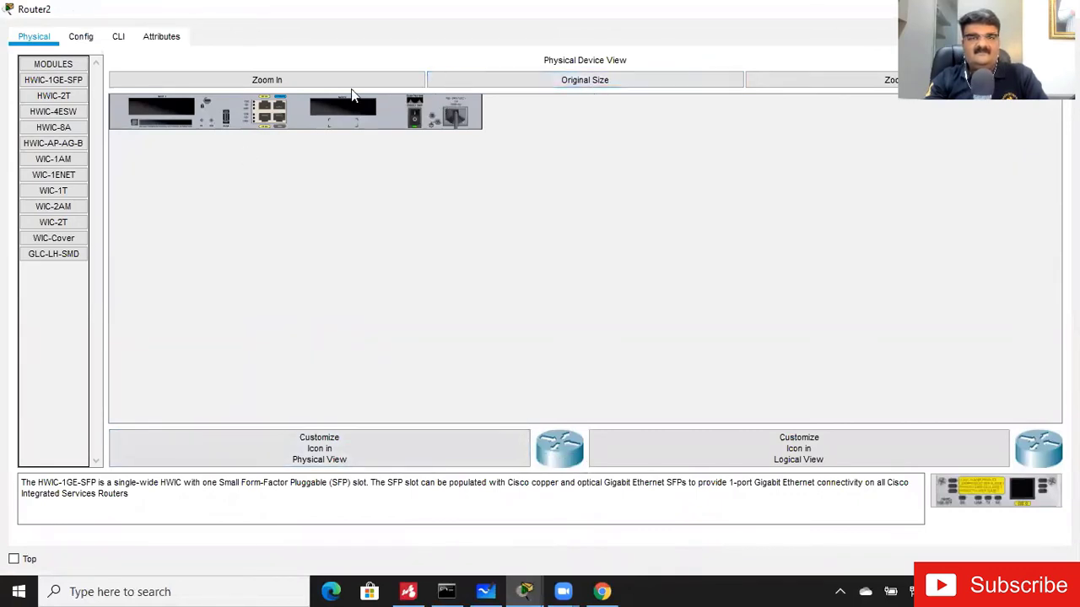
{"action": "left_click", "coordinate": [117, 37]}
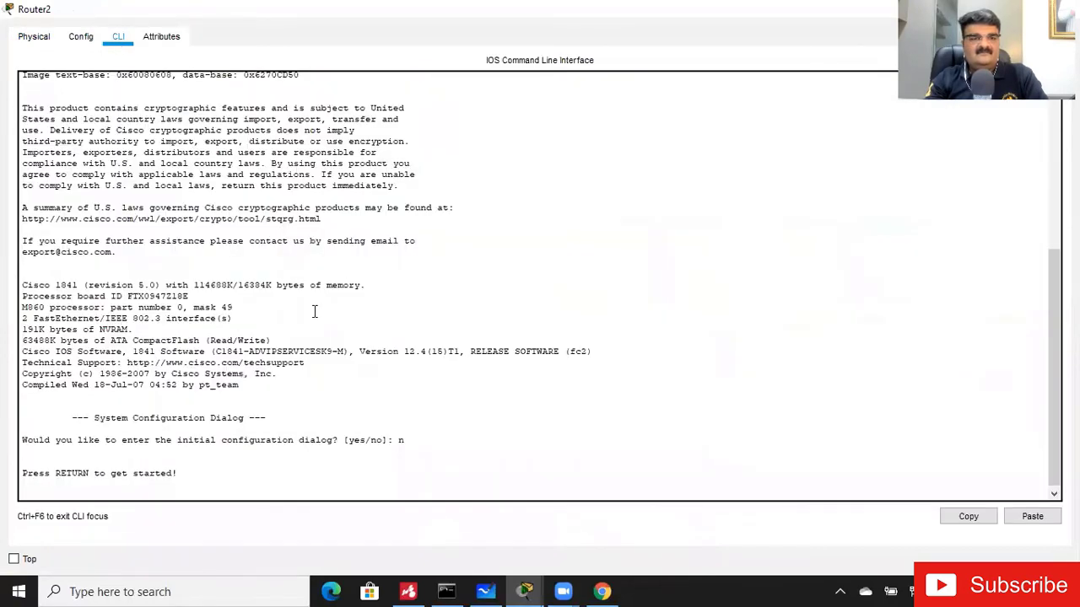
{"action": "key", "text": "alt+F4"}
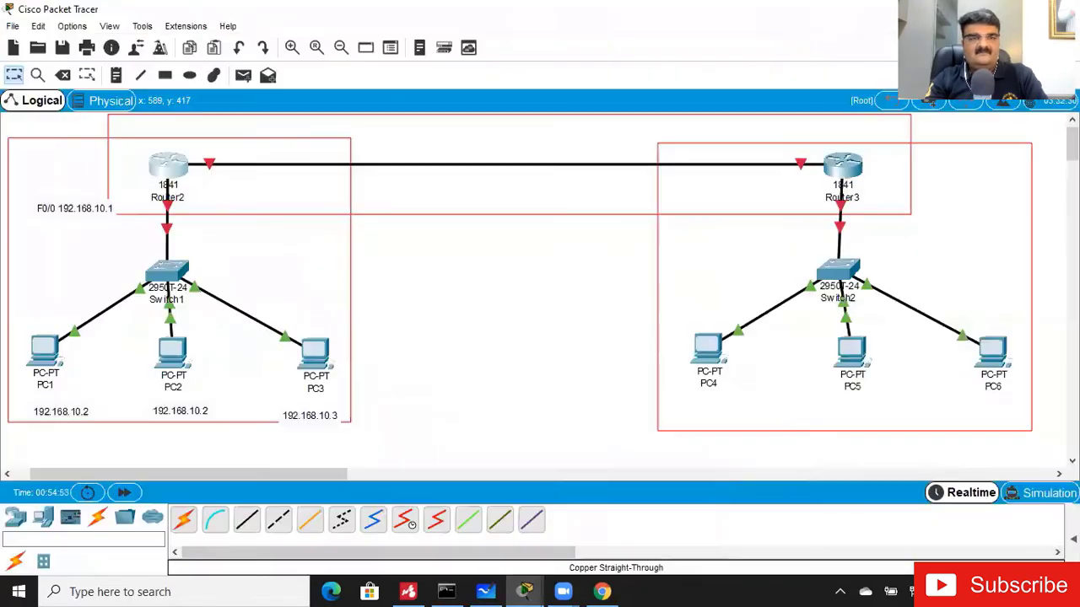
Open the font settings in the program preferences.
{"action": "left_click", "coordinate": [141, 26]}
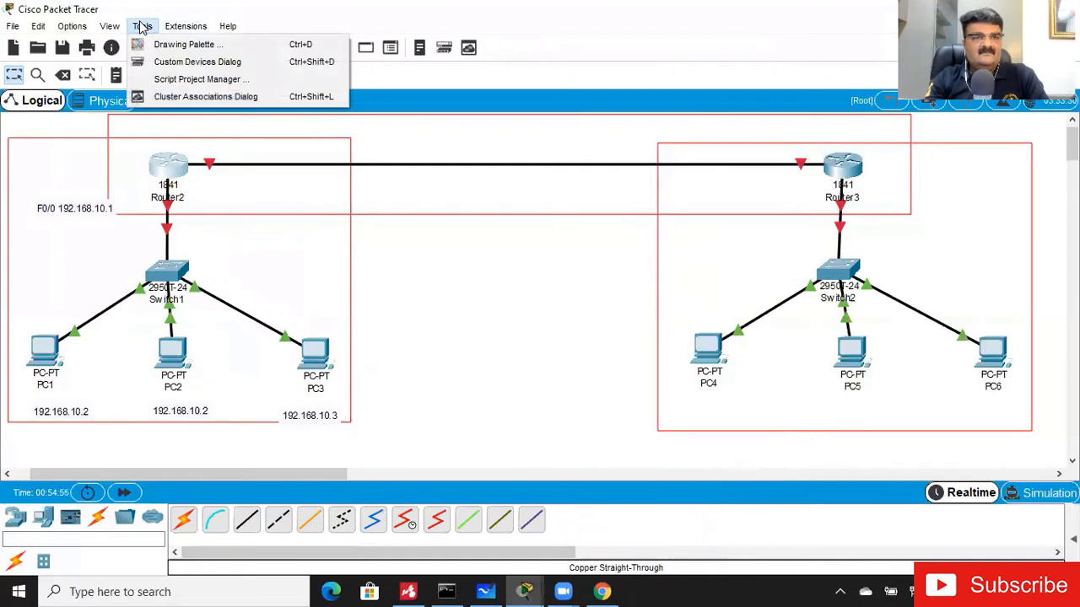
{"action": "left_click", "coordinate": [72, 26]}
{"action": "left_click", "coordinate": [72, 26]}
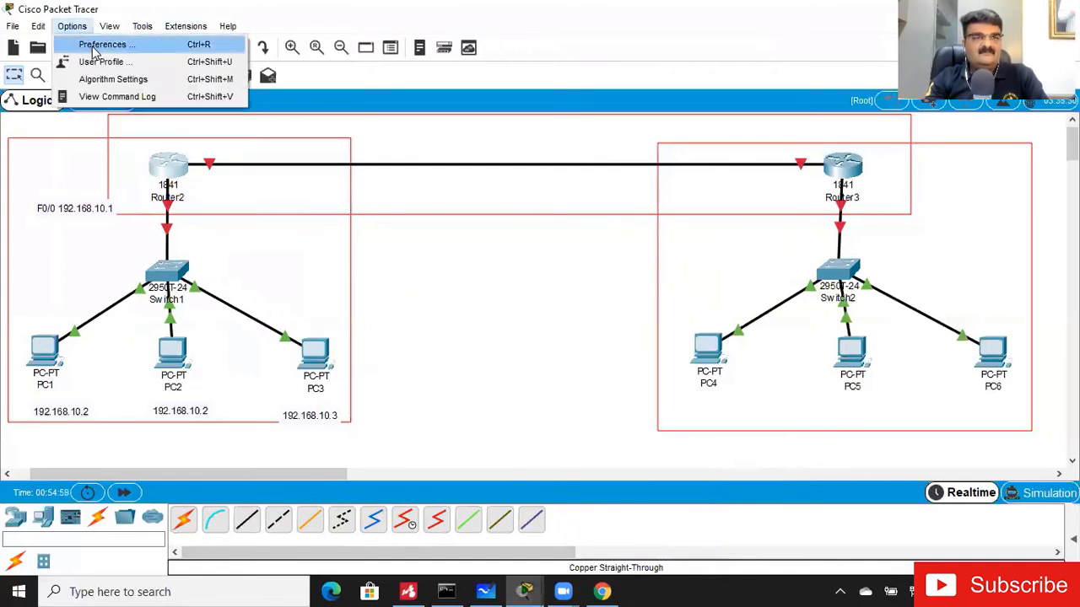
{"action": "left_click", "coordinate": [94, 45]}
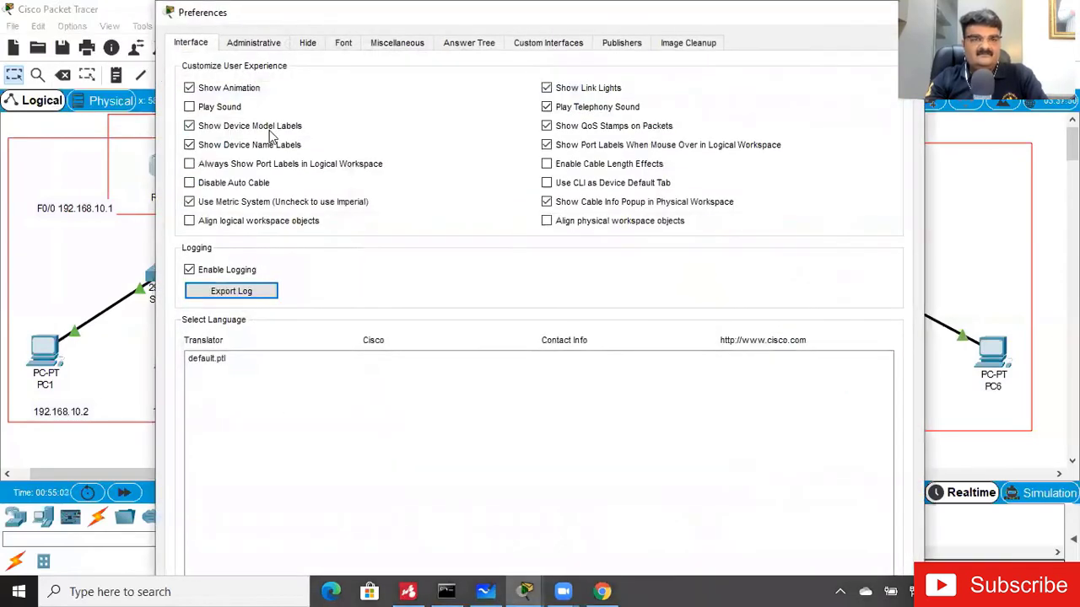
{"action": "left_click", "coordinate": [341, 46]}
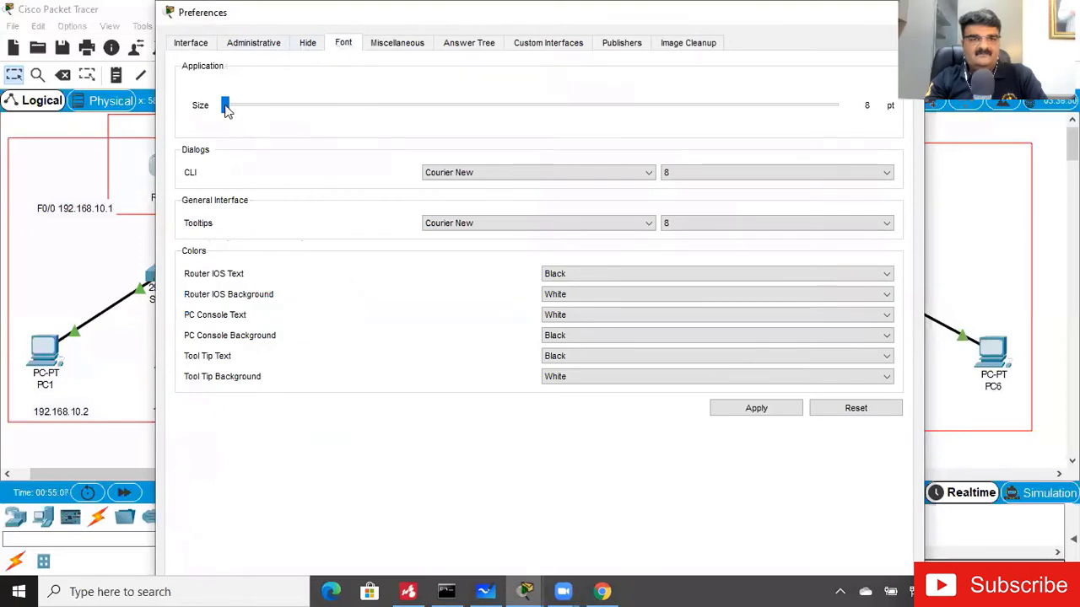
Try an application font size of 9 pt, reset the font settings and apply them.
{"action": "left_click_drag", "start_coordinate": [224, 105], "coordinate": [304, 107]}
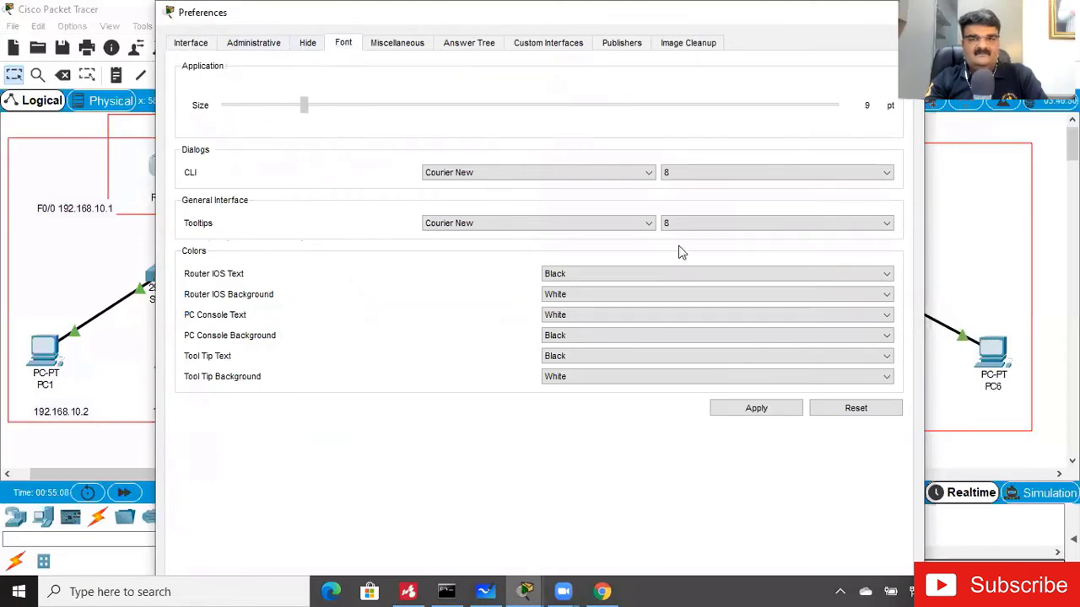
{"action": "left_click", "coordinate": [861, 409]}
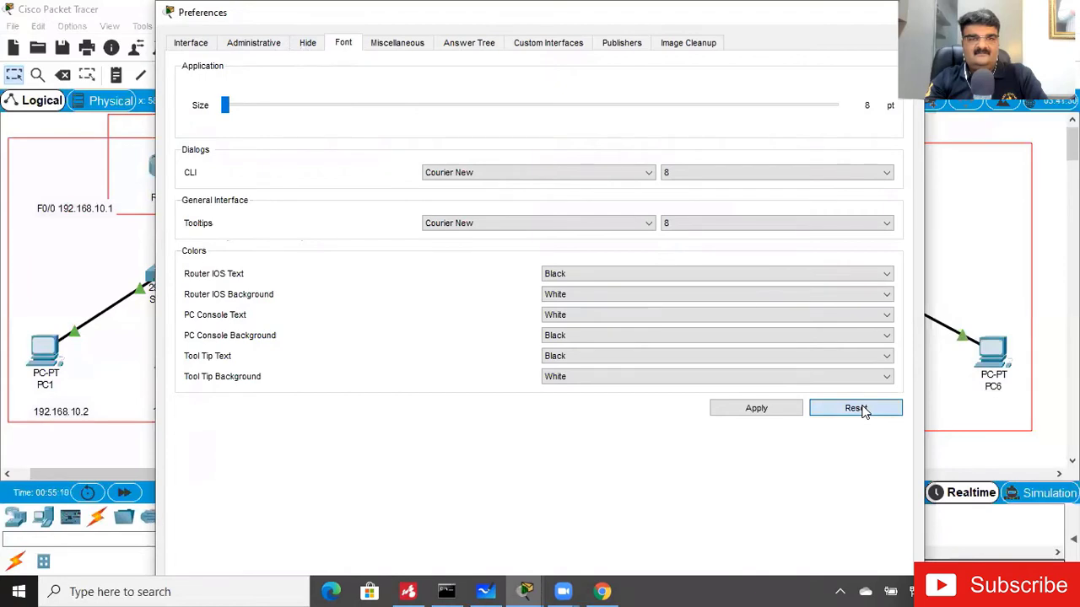
{"action": "left_click", "coordinate": [758, 408]}
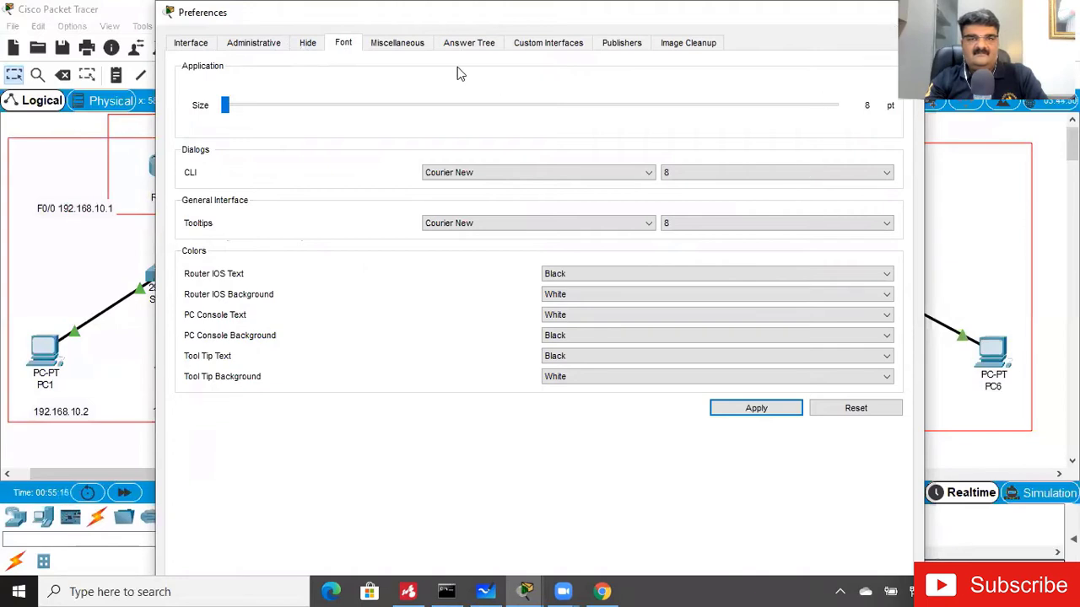
Try an application font size of 13 pt, apply it and check the text in Router2's command line.
{"action": "left_click", "coordinate": [227, 105]}
{"action": "left_click_drag", "start_coordinate": [236, 113], "coordinate": [518, 137]}
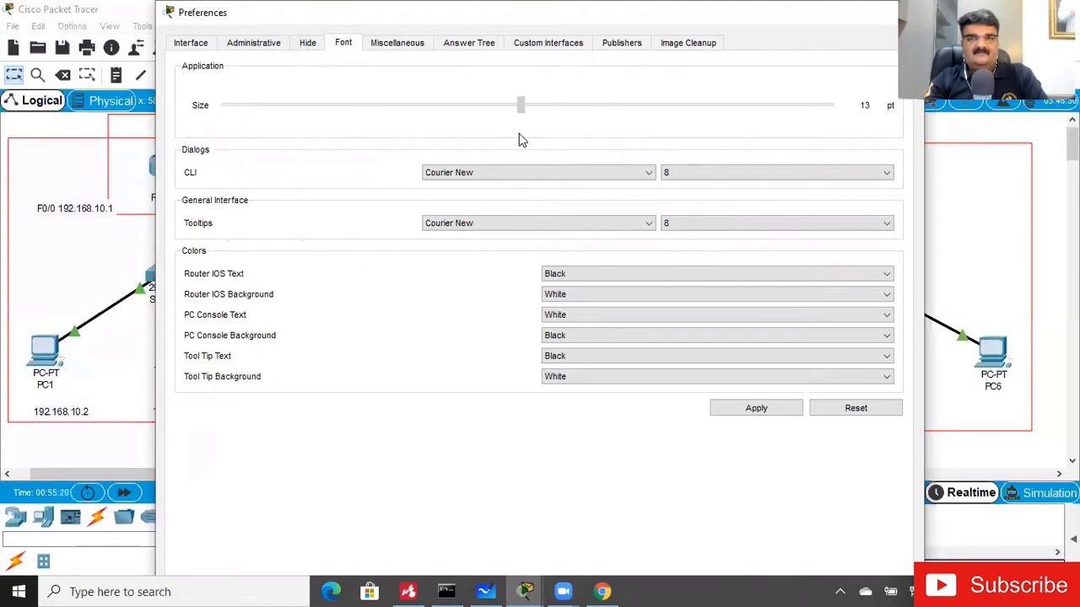
{"action": "left_click", "coordinate": [770, 408]}
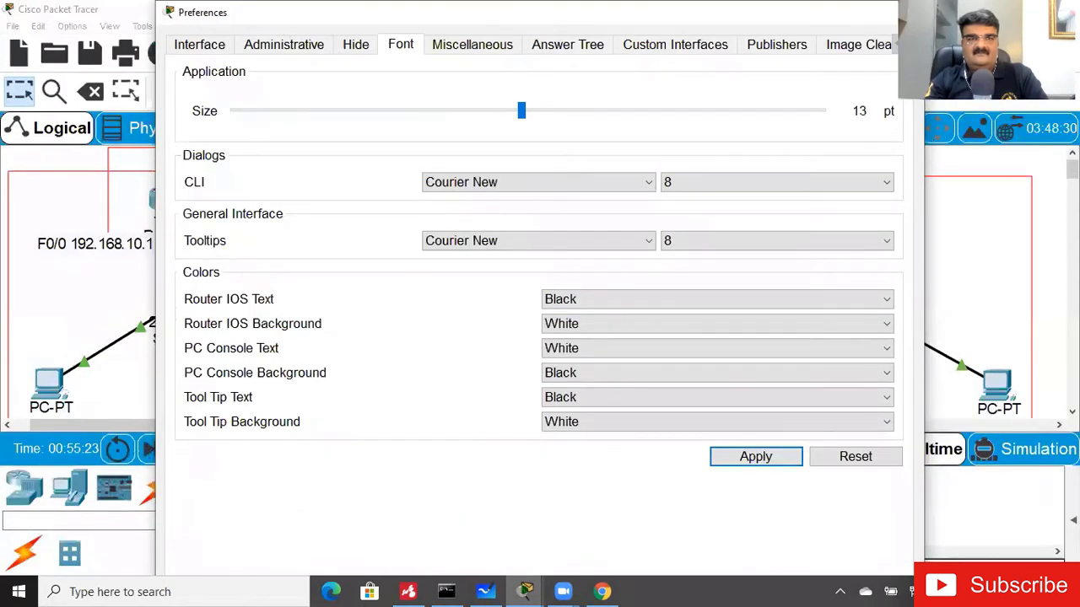
{"action": "key", "text": "Escape"}
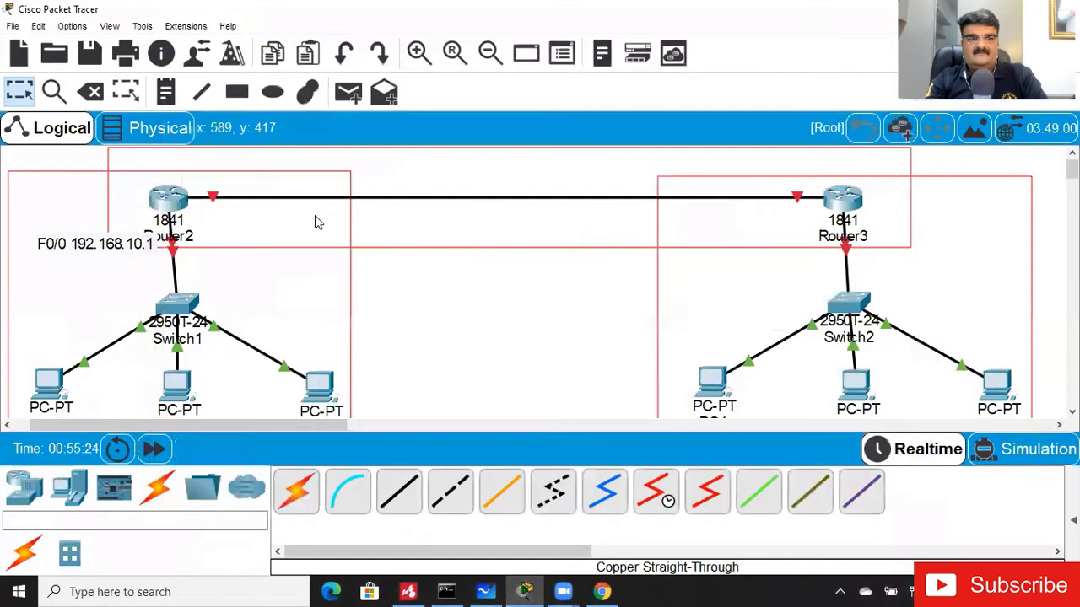
{"action": "left_click", "coordinate": [168, 199]}
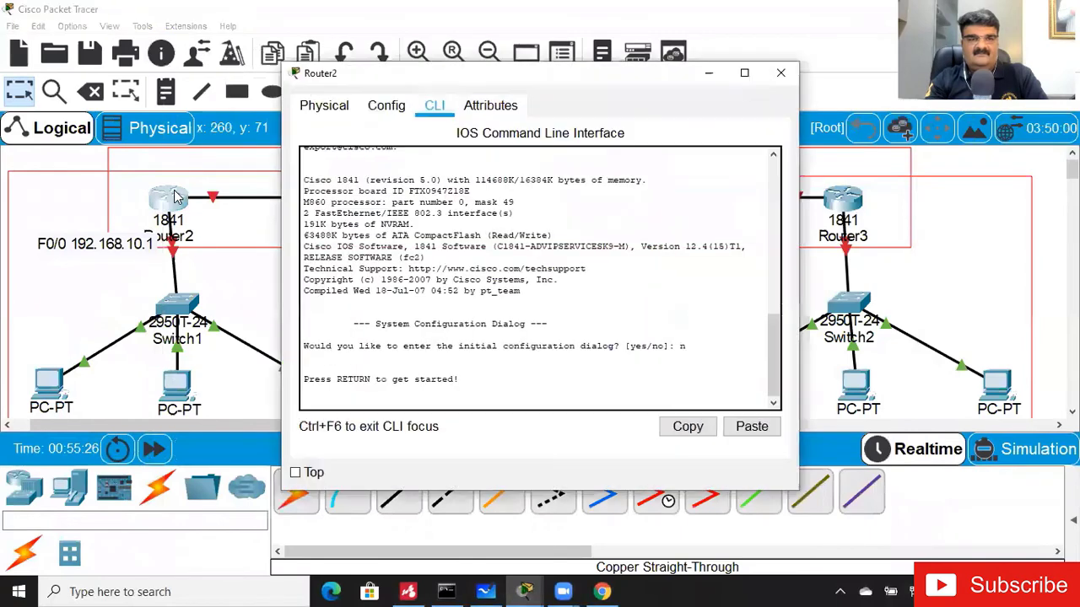
{"action": "left_click", "coordinate": [780, 72]}
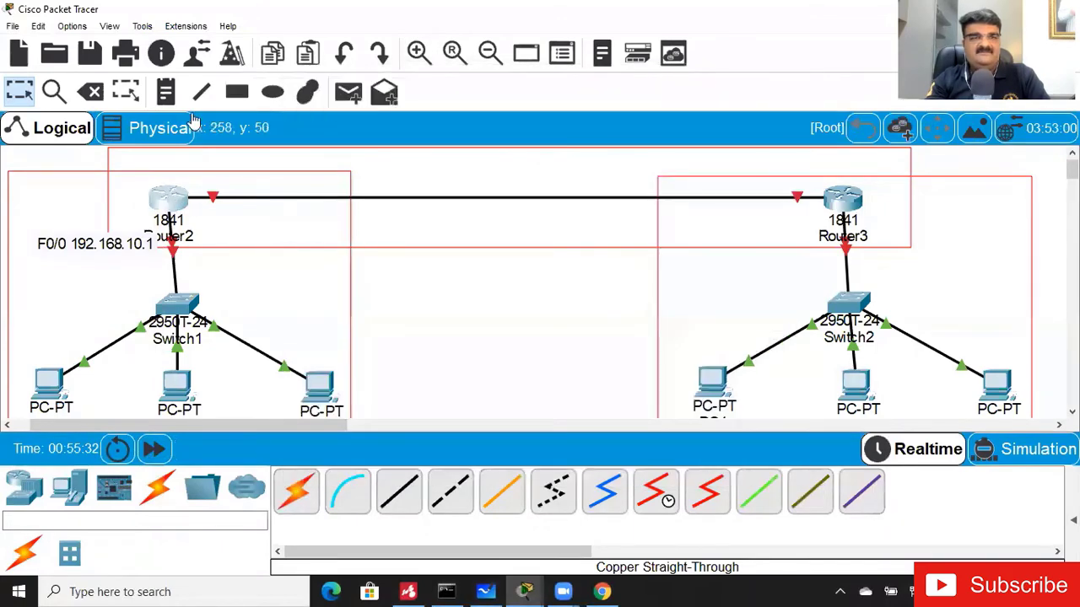
Reopen the font preferences, return the application font size to 8 pt, reset the font settings and apply them.
{"action": "left_click", "coordinate": [114, 25]}
{"action": "mouse_move", "coordinate": [150, 66]}
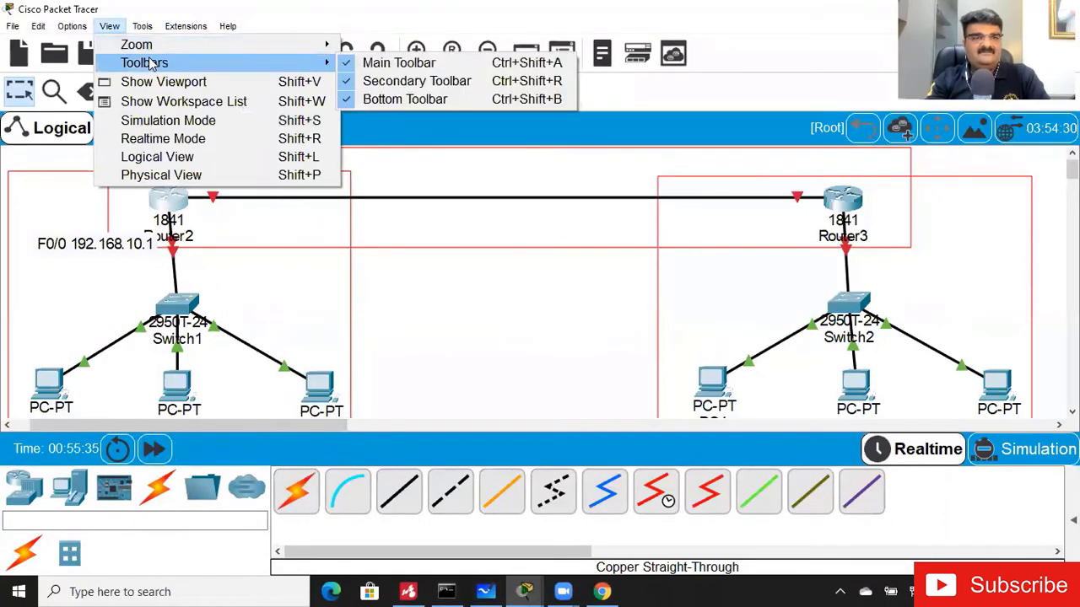
{"action": "mouse_move", "coordinate": [71, 26]}
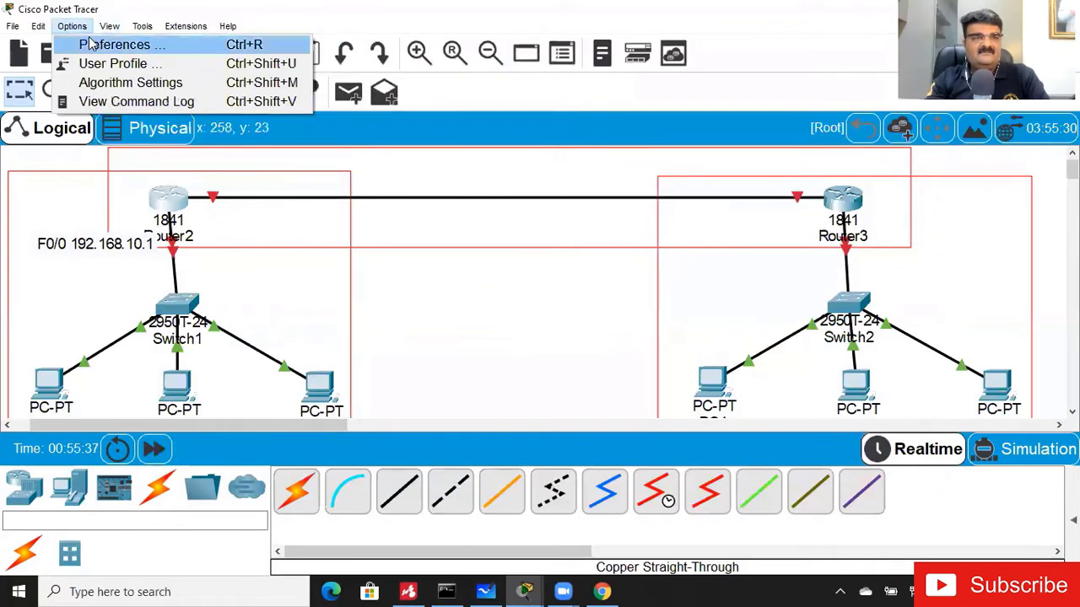
{"action": "left_click", "coordinate": [93, 46]}
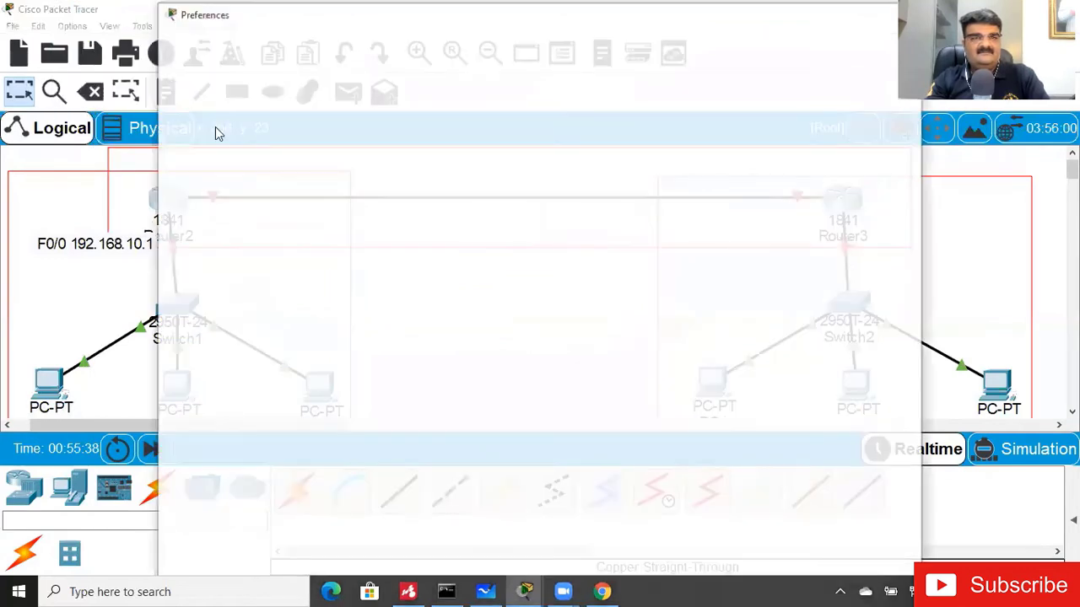
{"action": "left_click", "coordinate": [403, 46]}
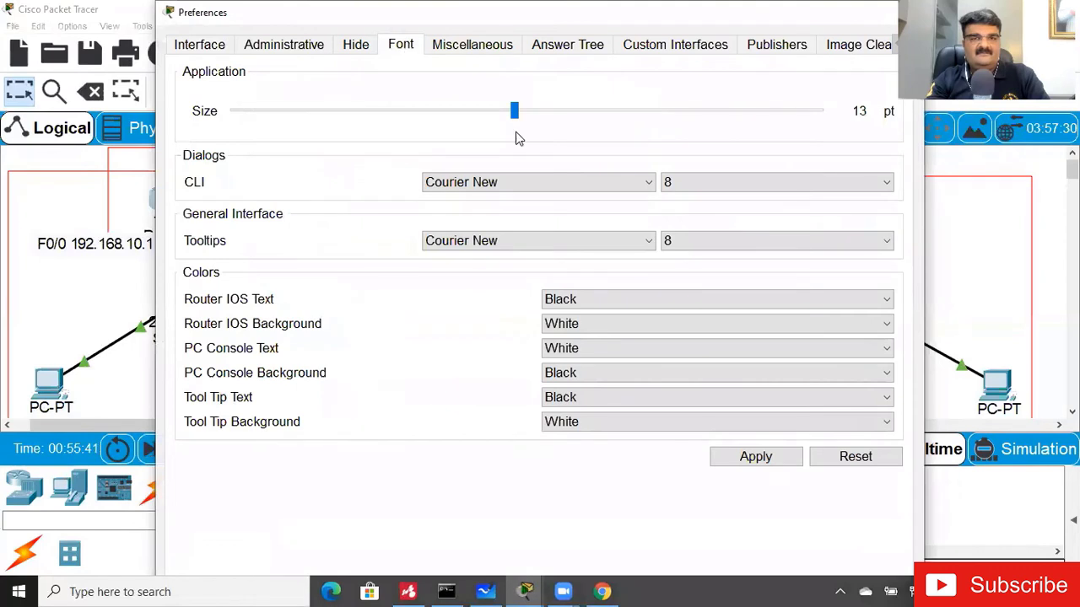
{"action": "left_click_drag", "start_coordinate": [516, 113], "coordinate": [211, 96]}
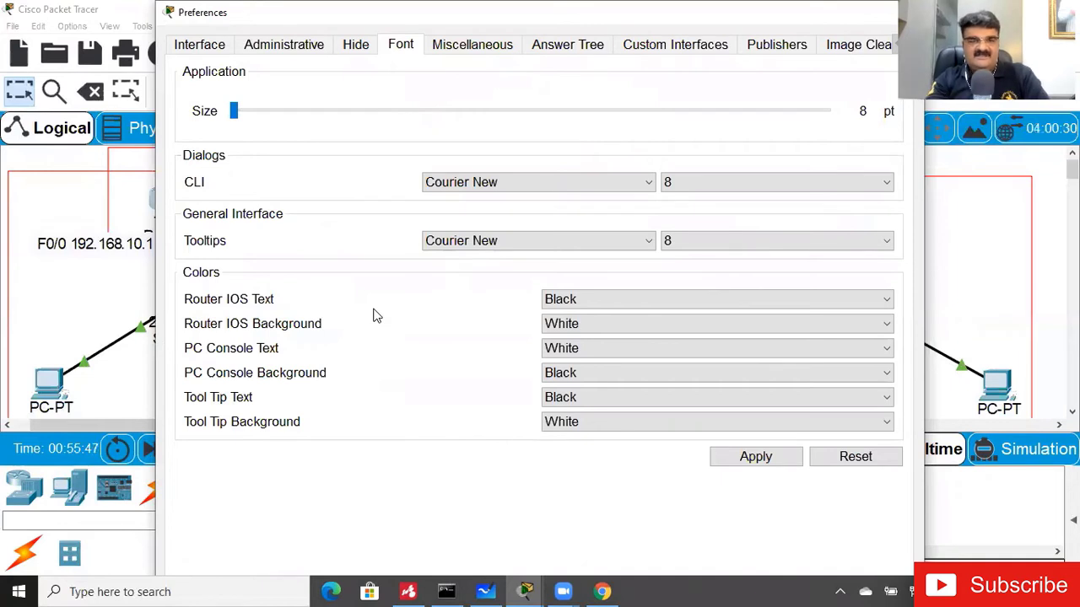
{"action": "left_click", "coordinate": [855, 458]}
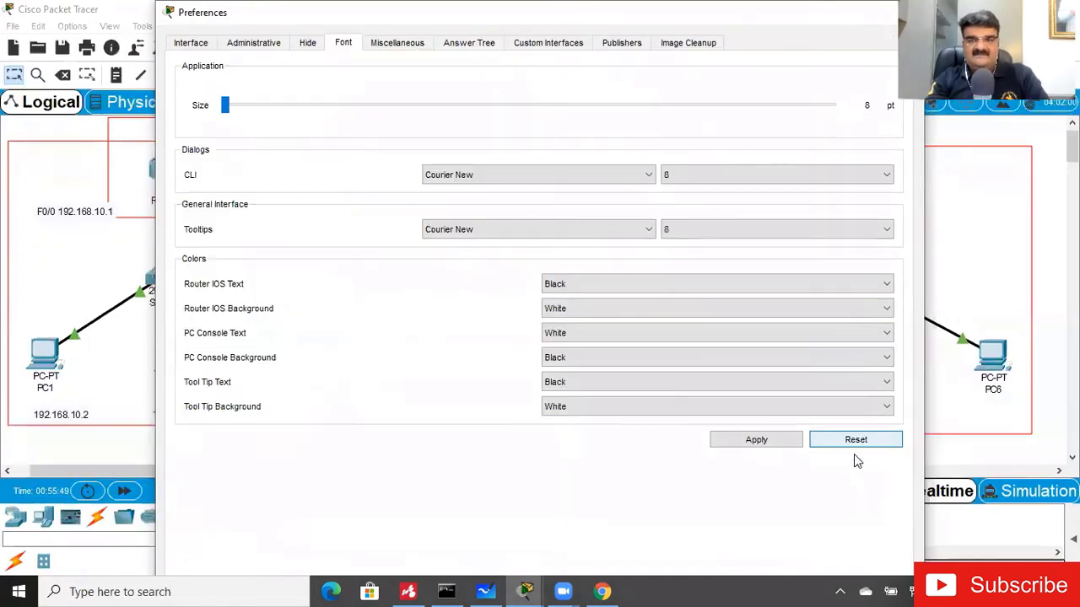
{"action": "left_click", "coordinate": [756, 440]}
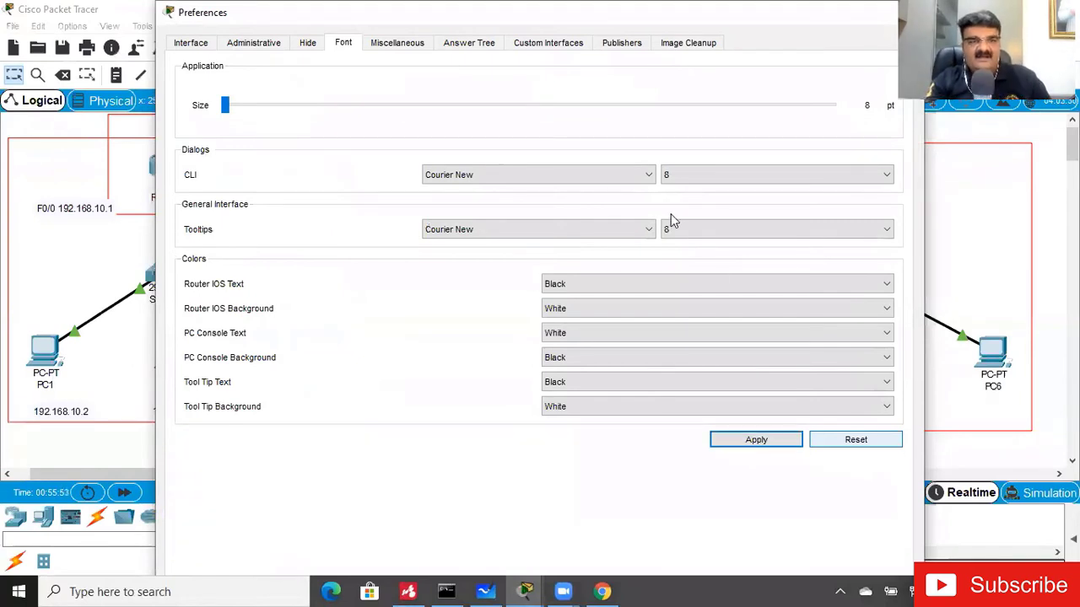
Set the CLI dialog font size to 14, apply it and leave the preferences.
{"action": "left_click", "coordinate": [692, 177]}
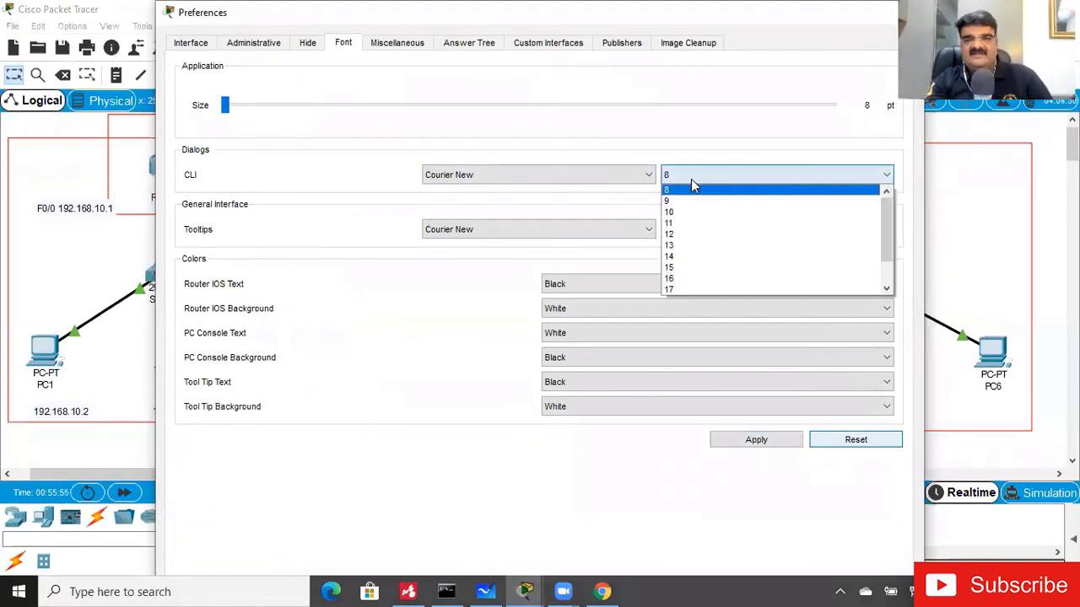
{"action": "left_click", "coordinate": [676, 257]}
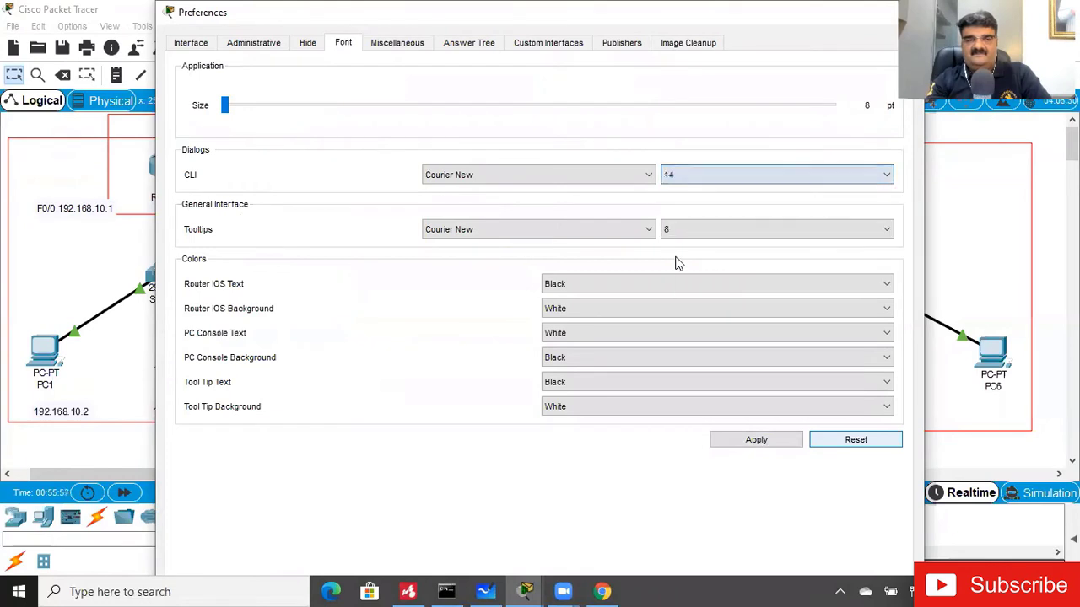
{"action": "left_click", "coordinate": [757, 439]}
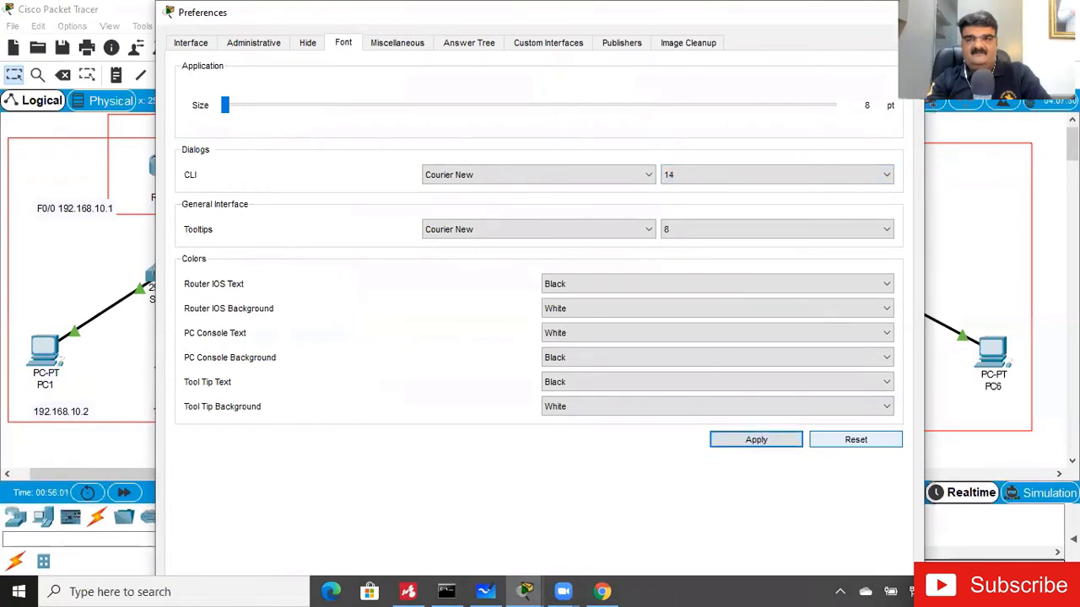
{"action": "key", "text": "Escape"}
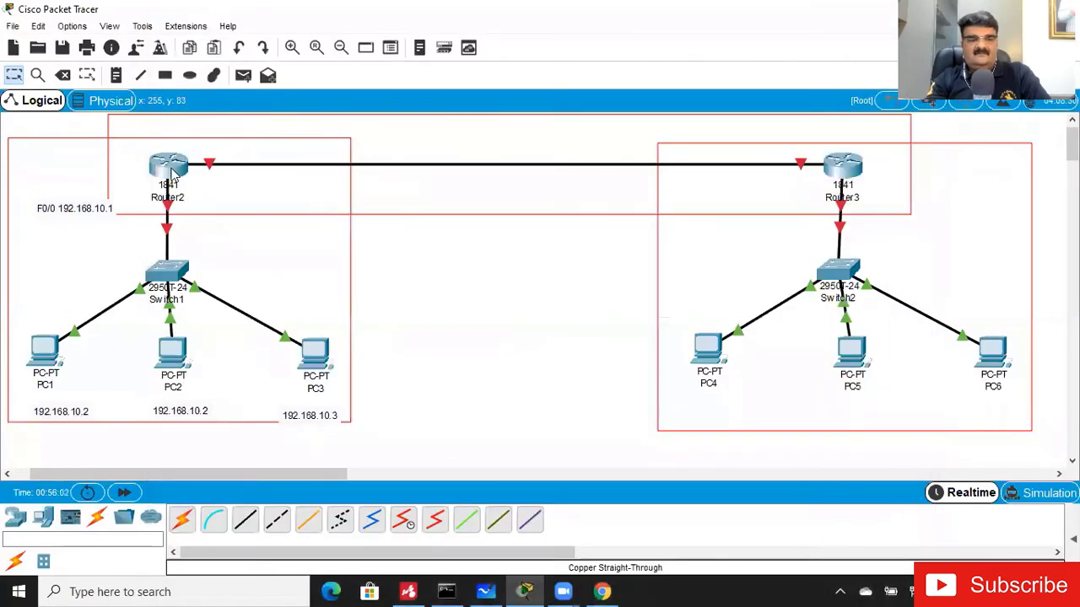
Open Router2's command line in a maximized window and start the session to get the router prompt.
{"action": "left_click", "coordinate": [172, 173]}
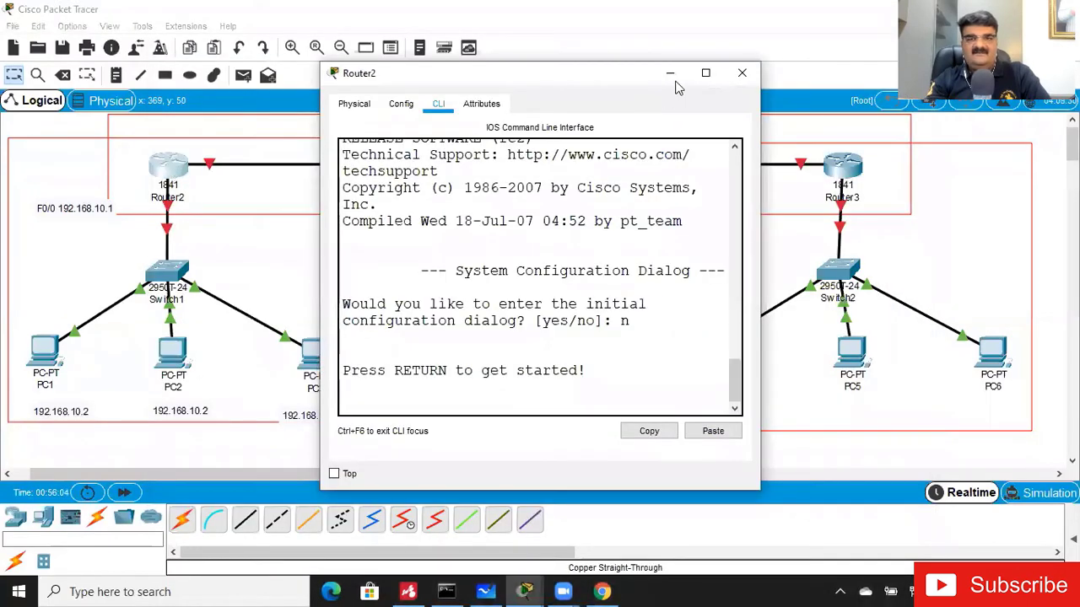
{"action": "left_click", "coordinate": [706, 74]}
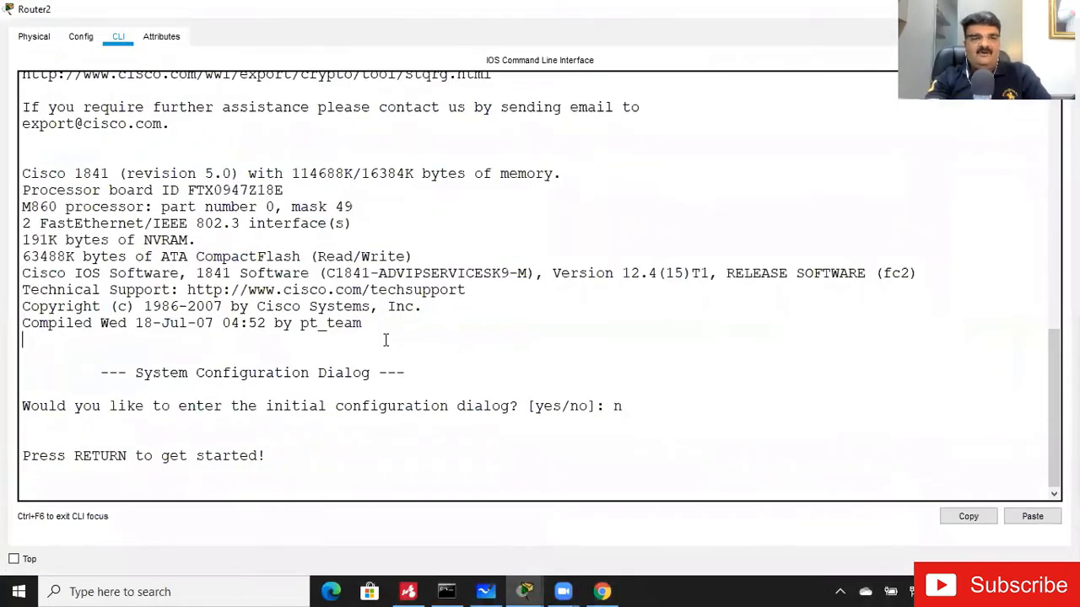
{"action": "key", "text": "Return"}
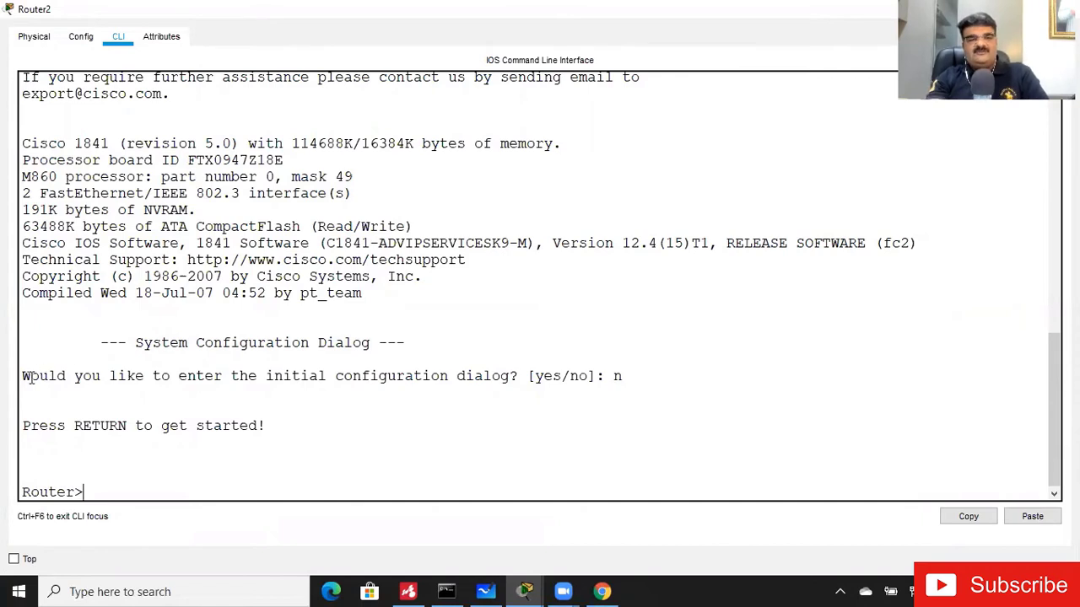
Highlight the initial configuration dialog question, enter two blank lines at the Router> prompt and leave the router window.
{"action": "left_click_drag", "start_coordinate": [38, 377], "coordinate": [626, 379]}
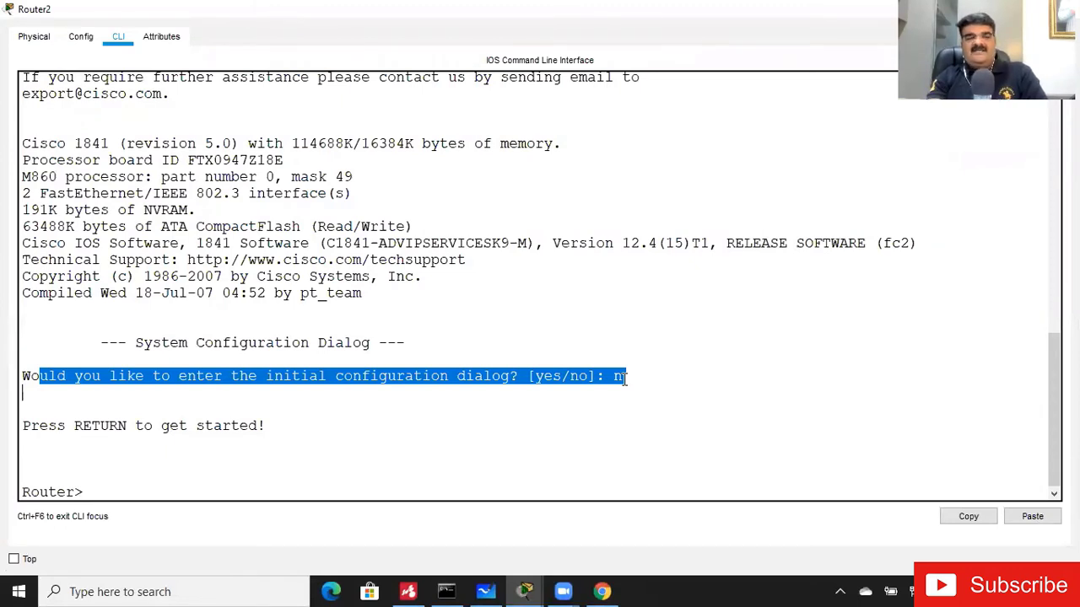
{"action": "left_click", "coordinate": [196, 470]}
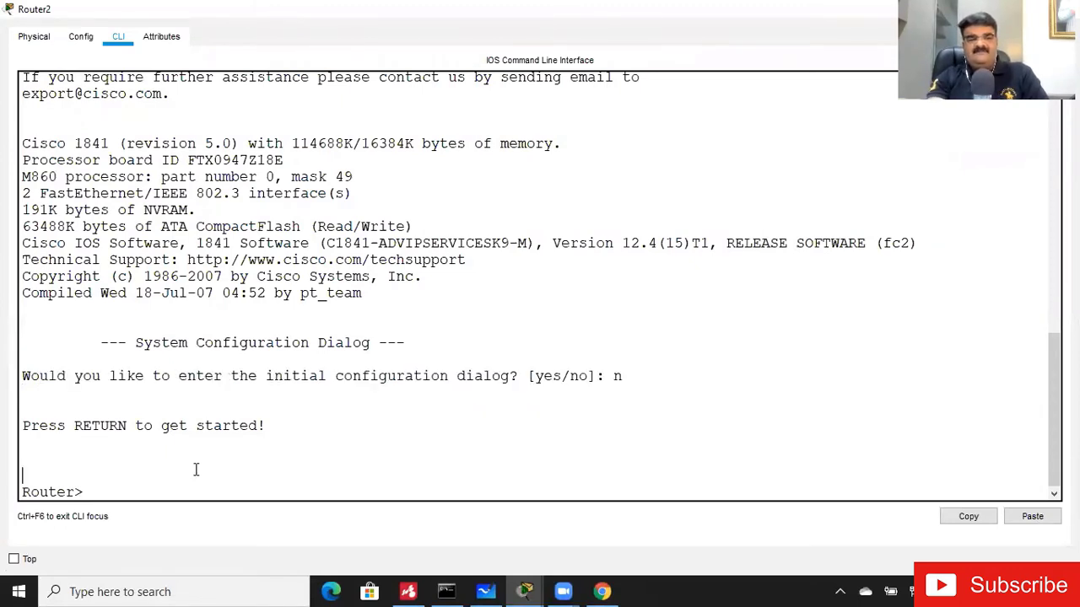
{"action": "key", "text": "Return"}
{"action": "key", "text": "Return"}
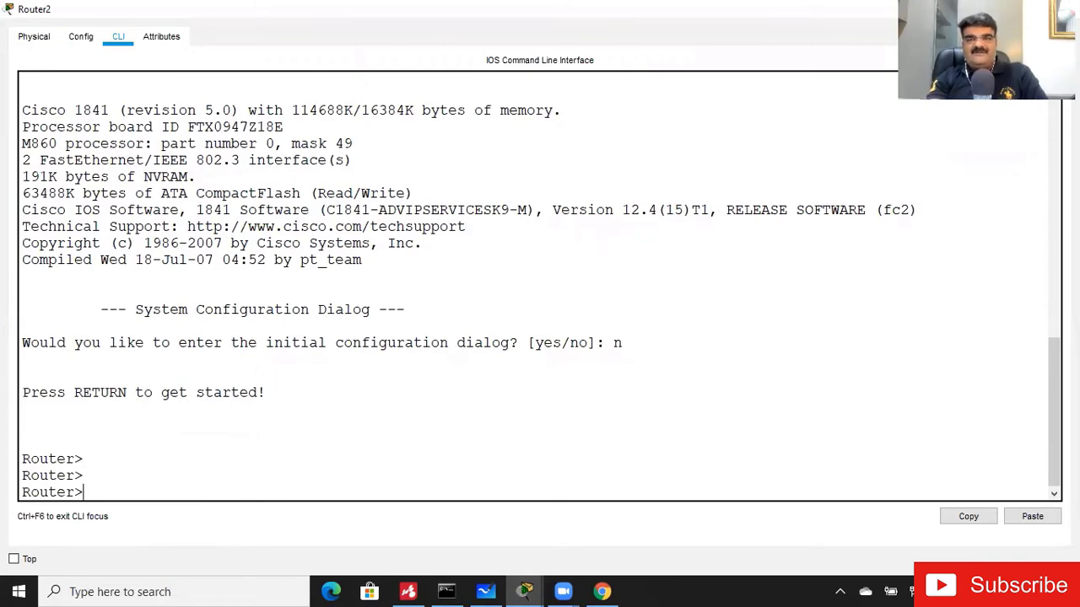
{"action": "left_click", "coordinate": [1067, 9]}
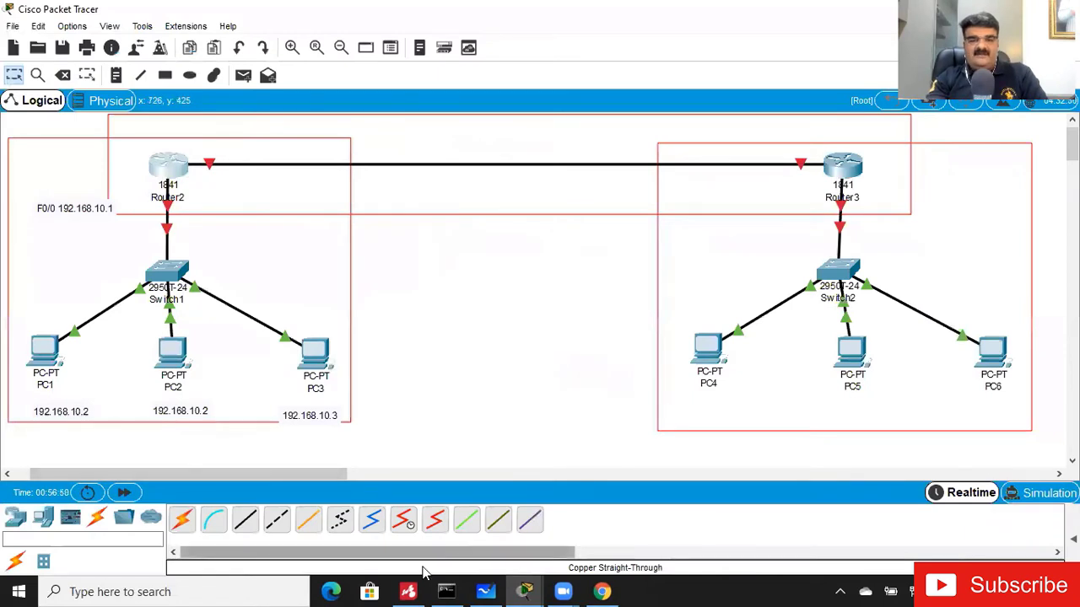
Switch to the Mindomo mind map and expand point 2 under About Cisco Routers.
{"action": "left_click", "coordinate": [407, 591]}
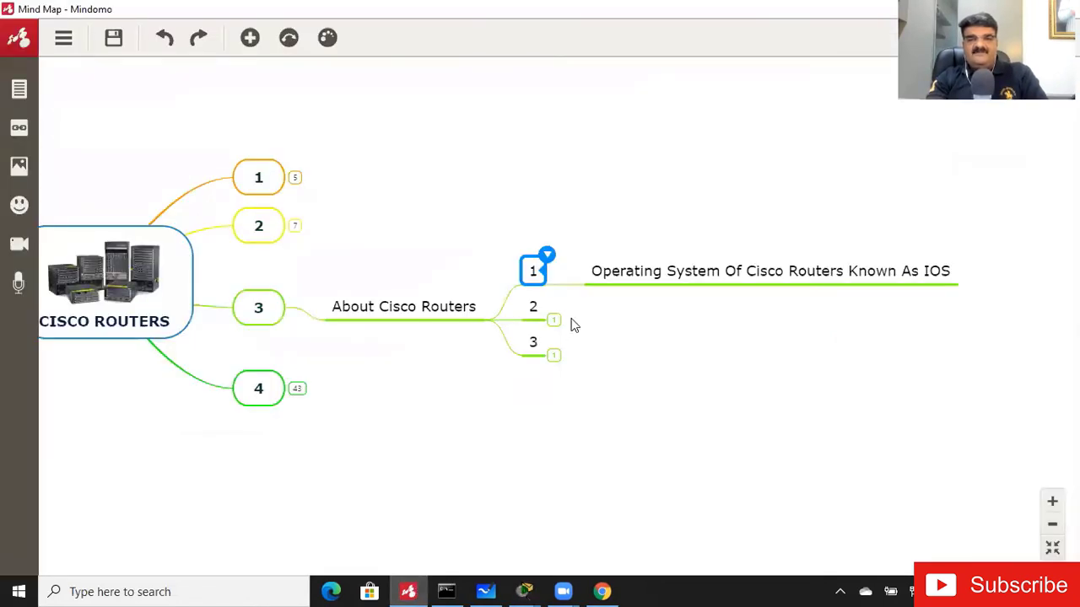
{"action": "left_click", "coordinate": [554, 321]}
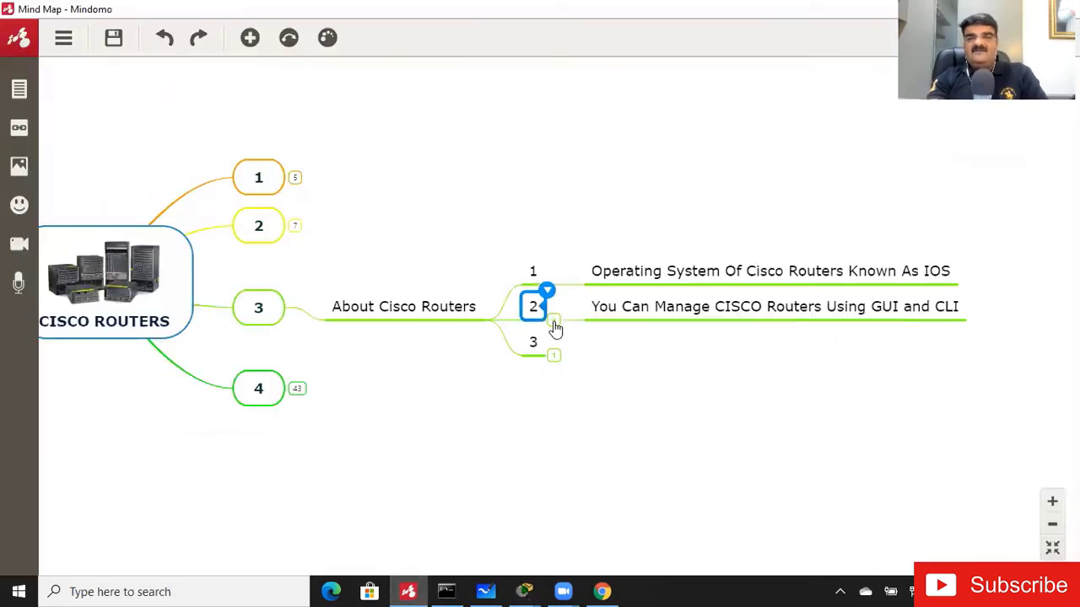
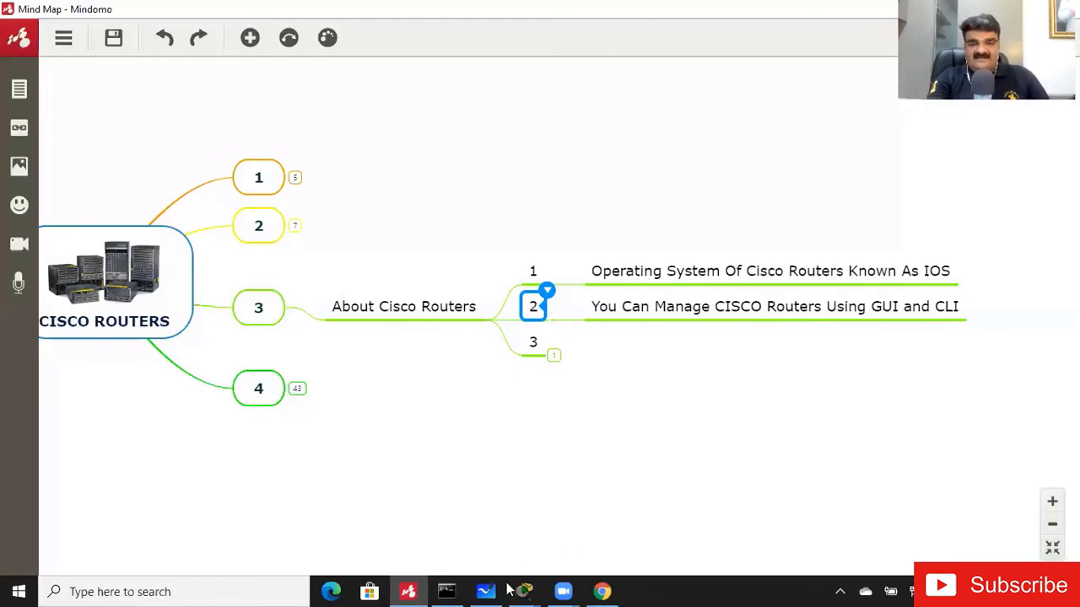
{"action": "left_click", "coordinate": [409, 590]}
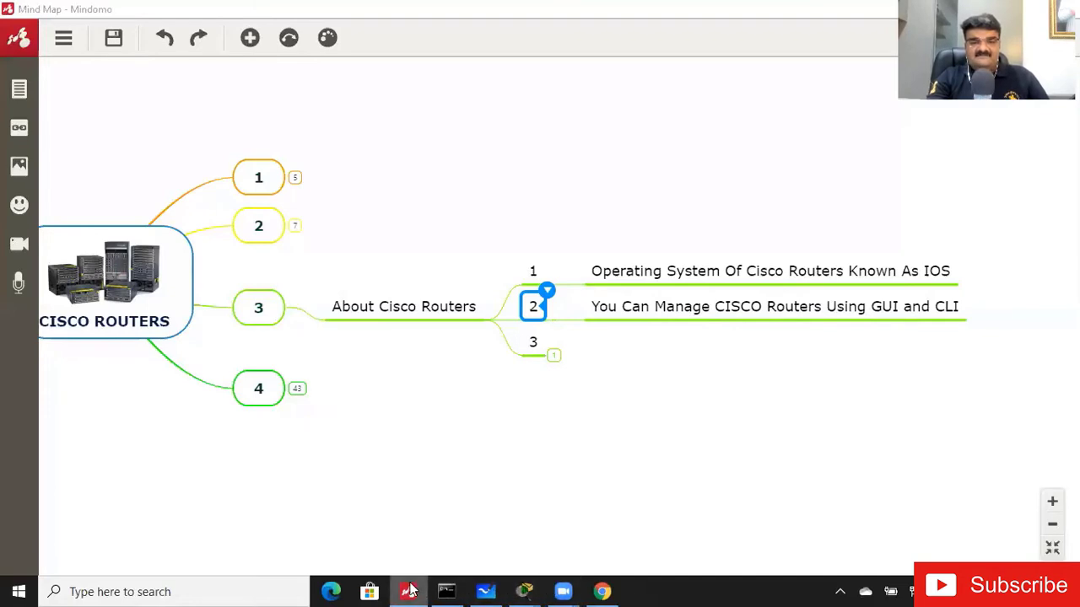
{"action": "left_click", "coordinate": [409, 590]}
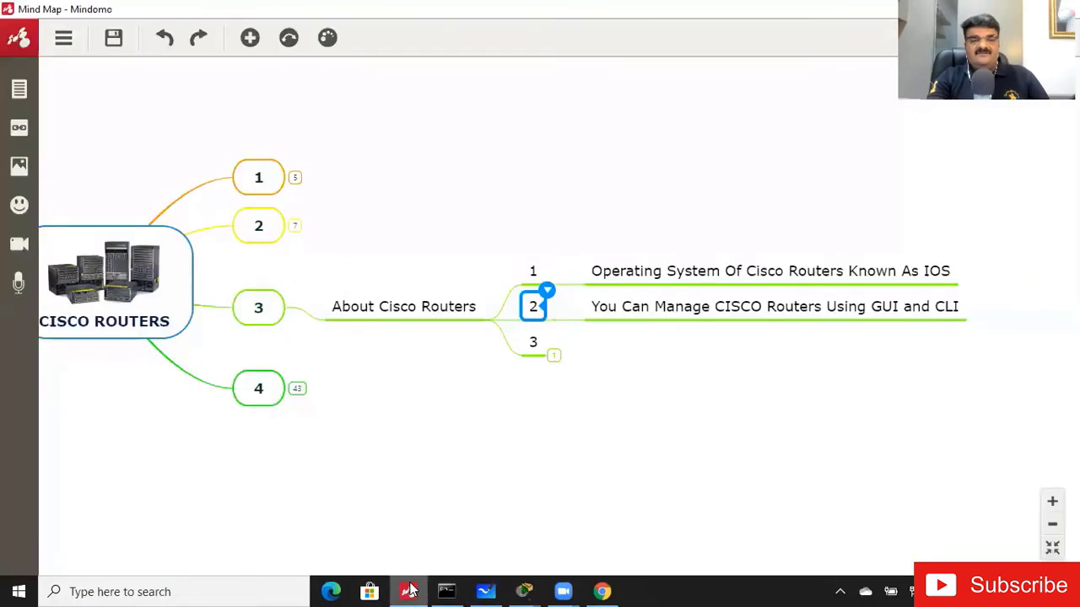
Switch to Packet Tracer and bring up Router2's command line window for a brief look.
{"action": "left_click", "coordinate": [409, 591]}
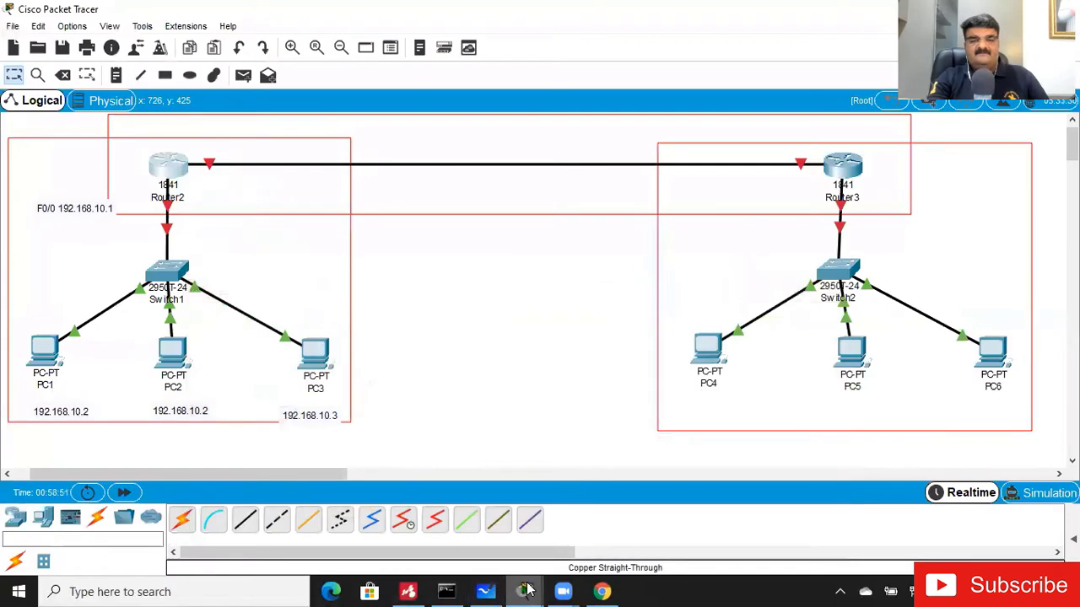
{"action": "mouse_move", "coordinate": [524, 590]}
{"action": "left_click", "coordinate": [581, 536]}
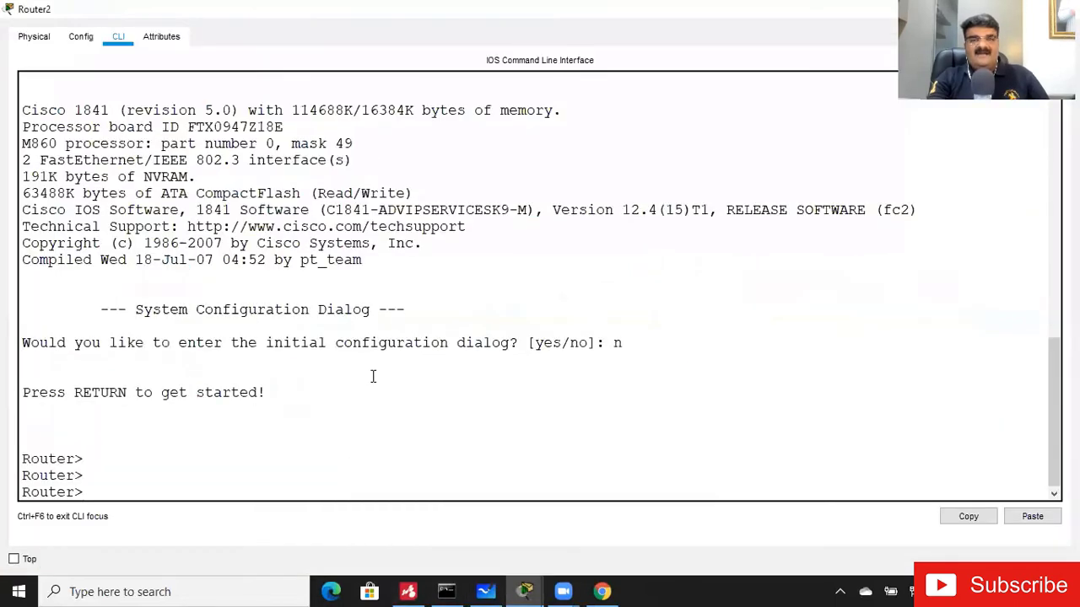
{"action": "left_click", "coordinate": [524, 590]}
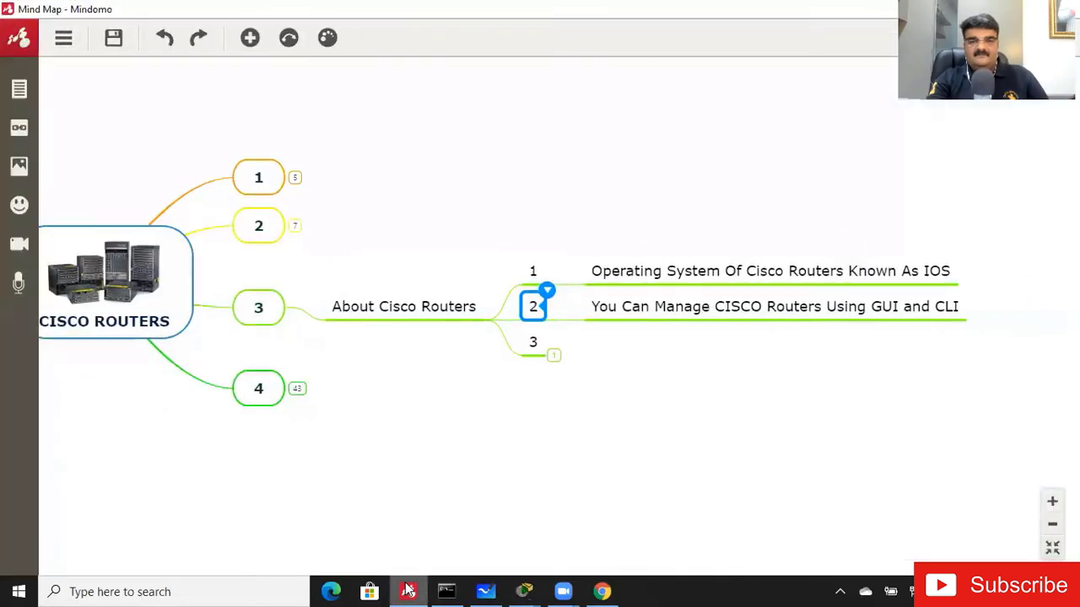
Return to the Mindomo mind map and expand point 3 under About Cisco Routers.
{"action": "left_click", "coordinate": [408, 591]}
{"action": "left_click", "coordinate": [554, 358]}
{"action": "left_click_drag", "start_coordinate": [586, 445], "coordinate": [486, 422]}
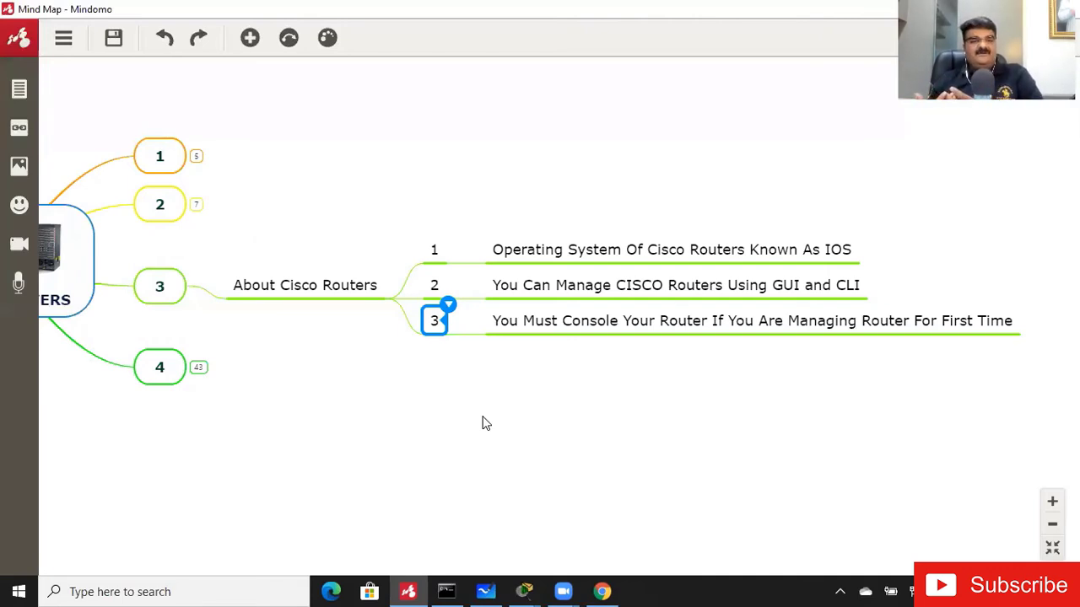
Open a Windows command prompt and start a telnet connection to 192.168.123.1.
{"action": "key", "text": "super+r"}
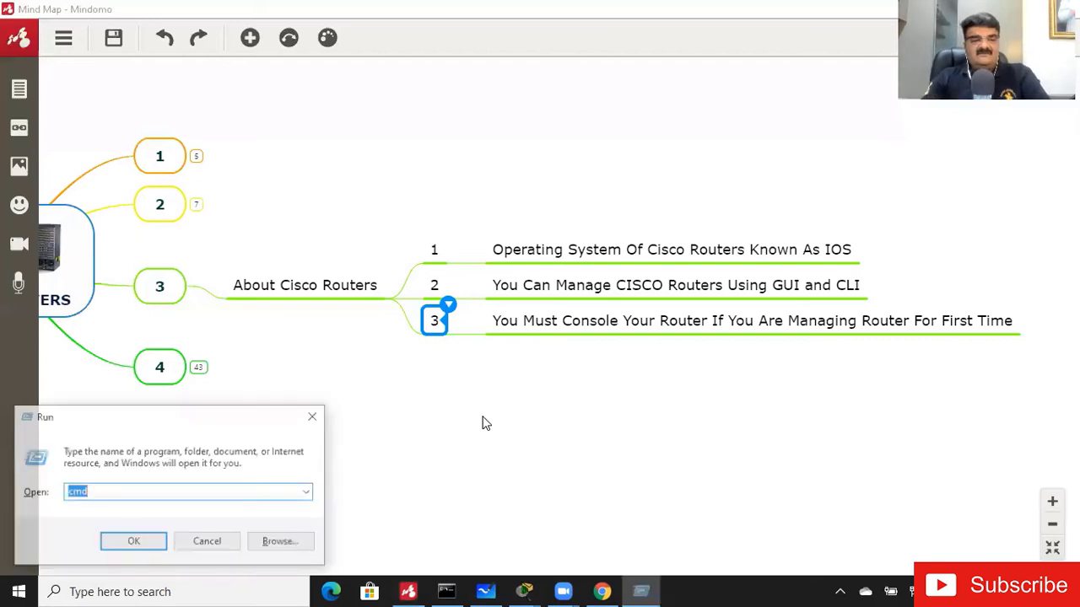
{"action": "key", "text": "Return"}
{"action": "type", "text": "telnet 192.168.123.1"}
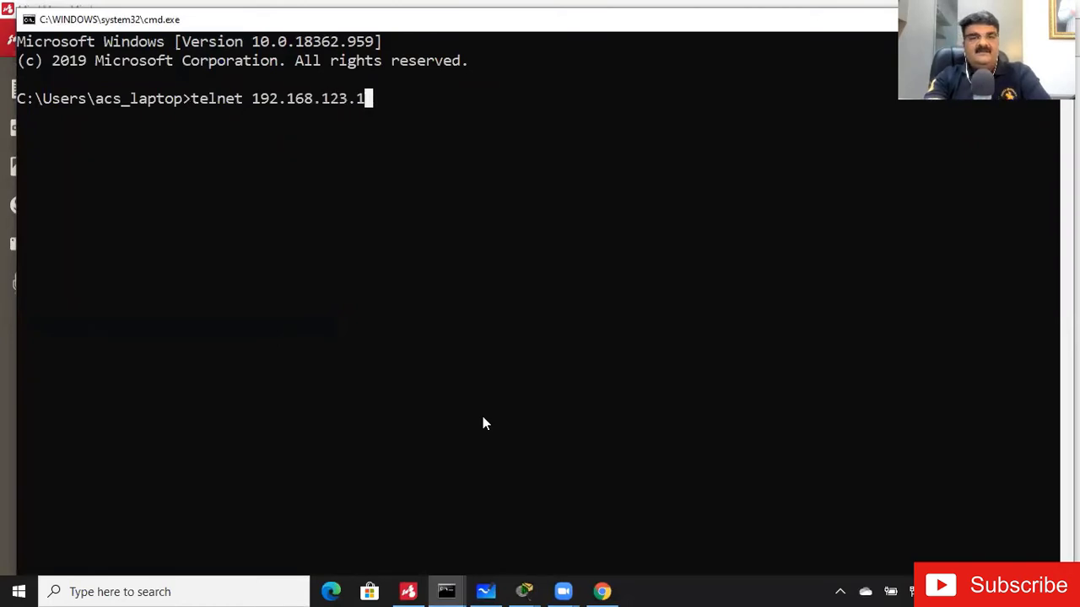
{"action": "key", "text": "Return"}
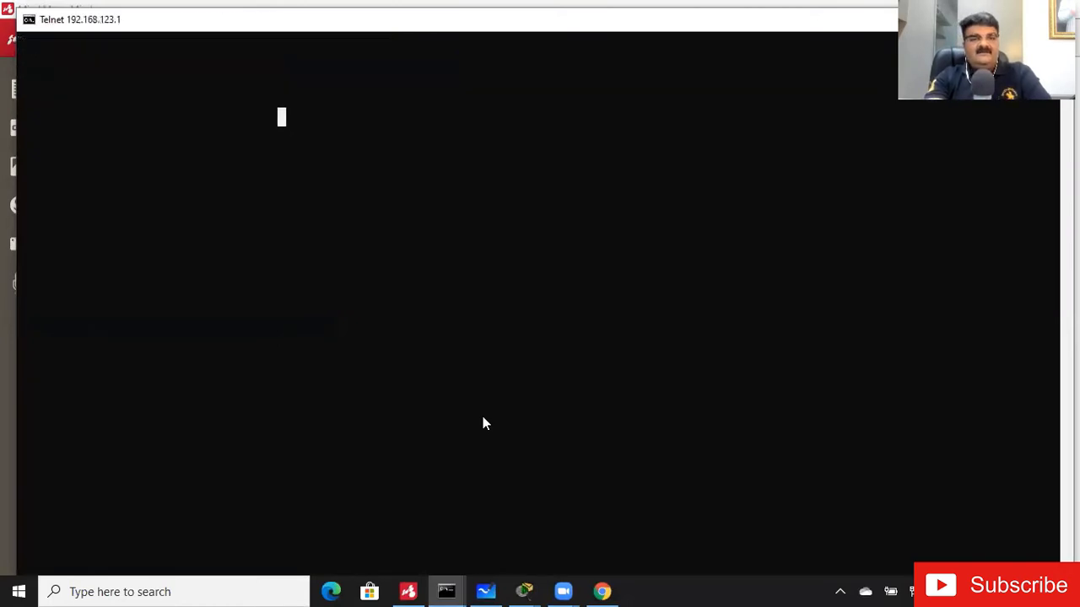
Log in to the telnet session with the router's access password, run en, and enter the enable password for privileged mode.
{"action": "key", "text": "Return"}
{"action": "type", "text": "en"}
{"action": "key", "text": "Return"}
{"action": "key", "text": "Return"}
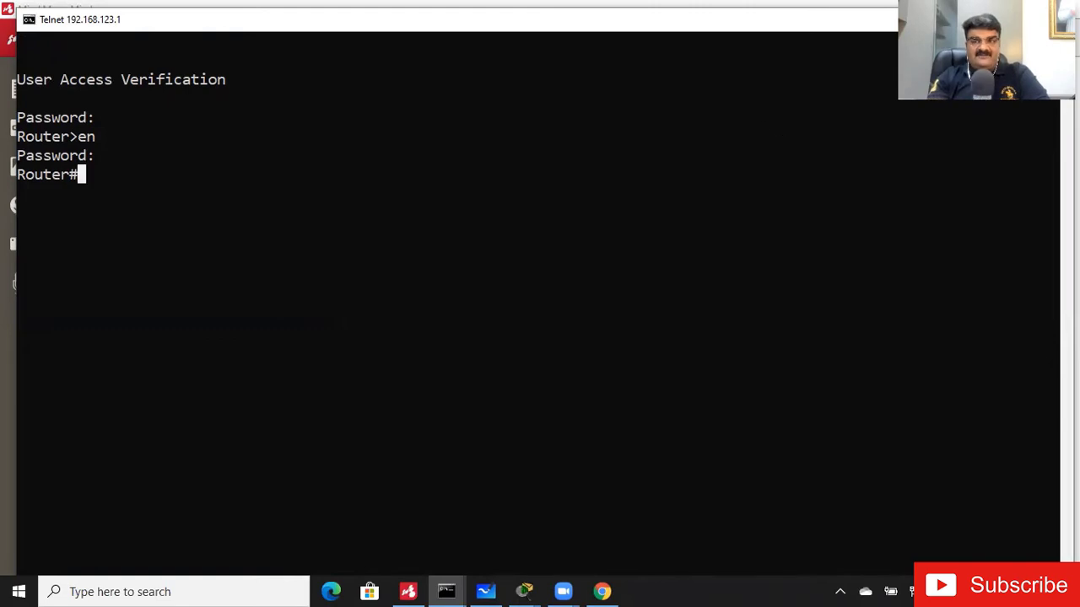
Return to the Mindomo mind map, collapse branch 3, and bring up Packet Tracer's Router2 window for a brief look.
{"action": "key", "text": "alt+Tab"}
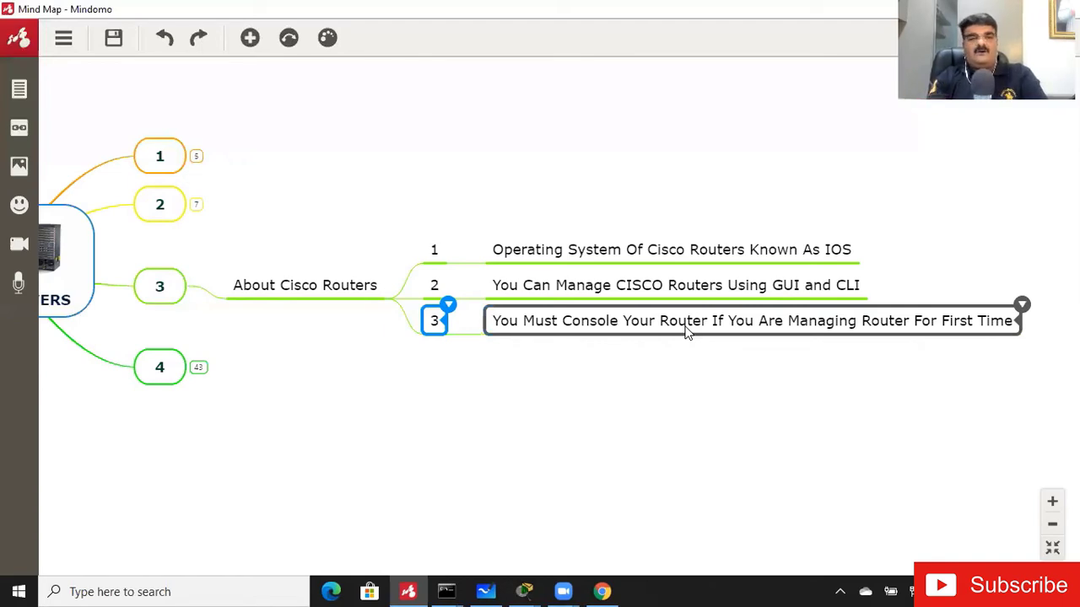
{"action": "left_click", "coordinate": [195, 291]}
{"action": "left_click", "coordinate": [195, 291]}
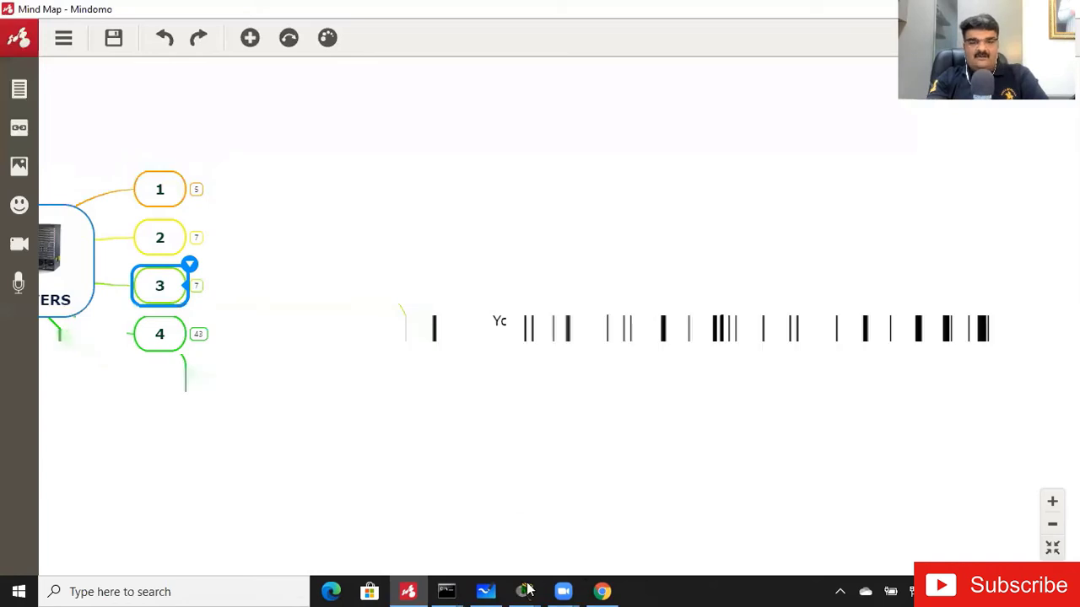
{"action": "mouse_move", "coordinate": [523, 591]}
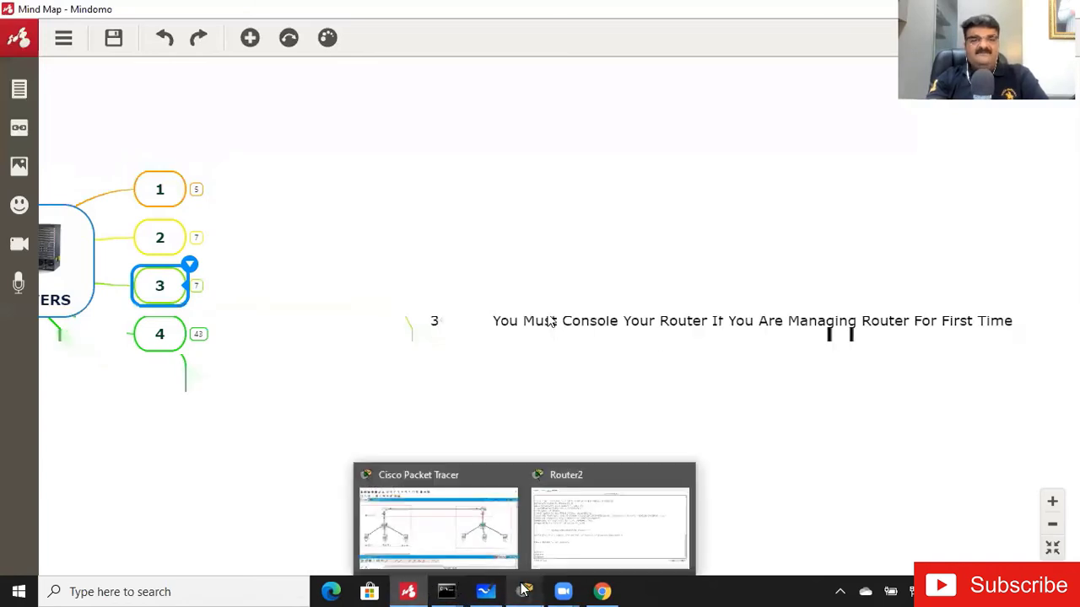
{"action": "left_click", "coordinate": [585, 535]}
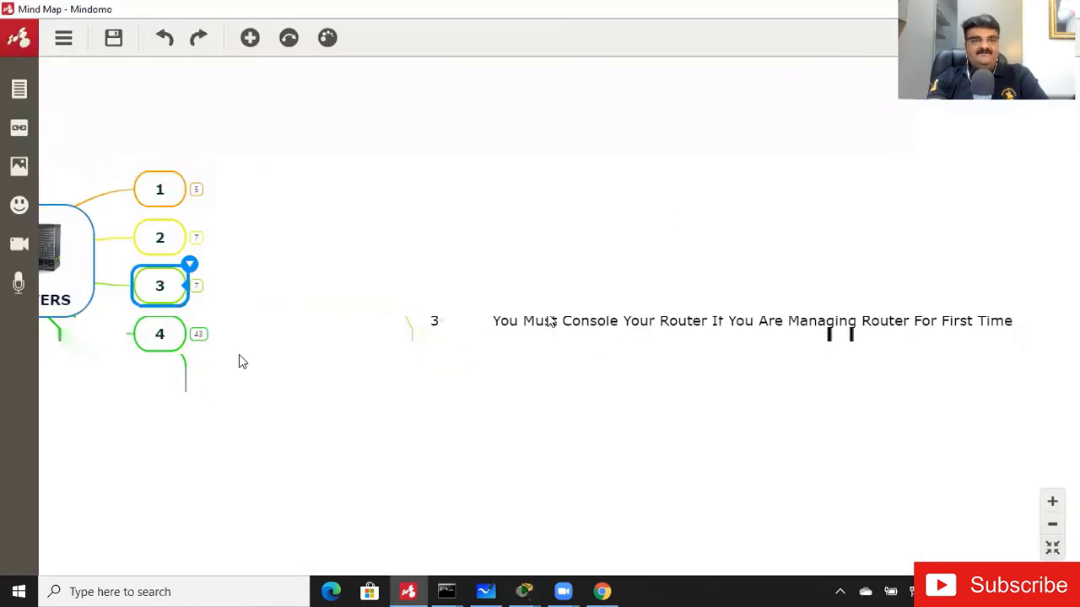
In the Mindomo mind map, expand branch 4, its CLI Mode Of CISCO Routers topic, and item 1 beneath it.
{"action": "left_click", "coordinate": [199, 342]}
{"action": "left_click", "coordinate": [199, 335]}
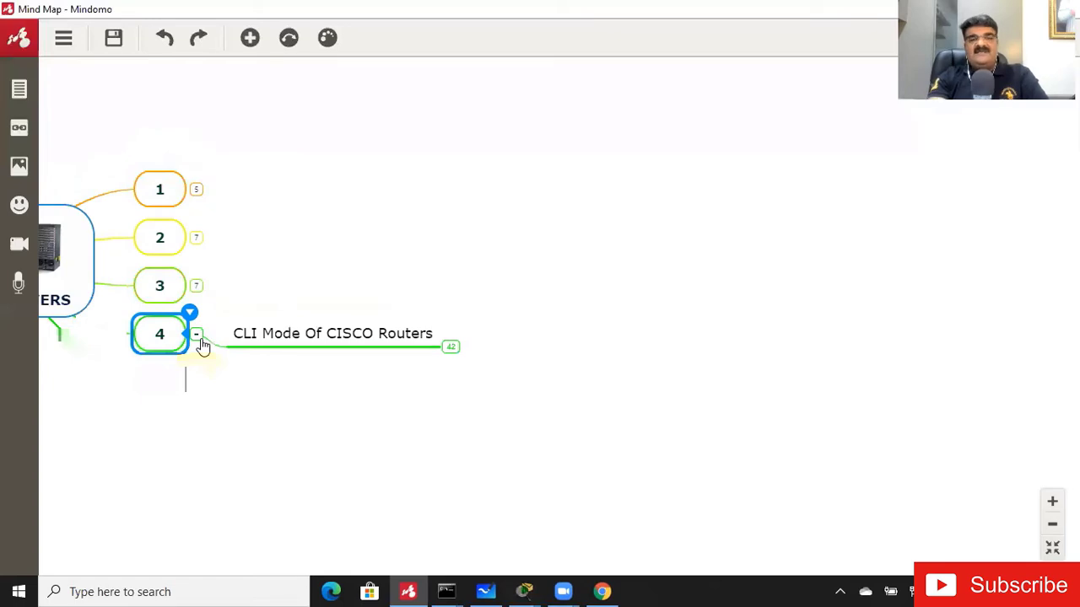
{"action": "left_click", "coordinate": [449, 348]}
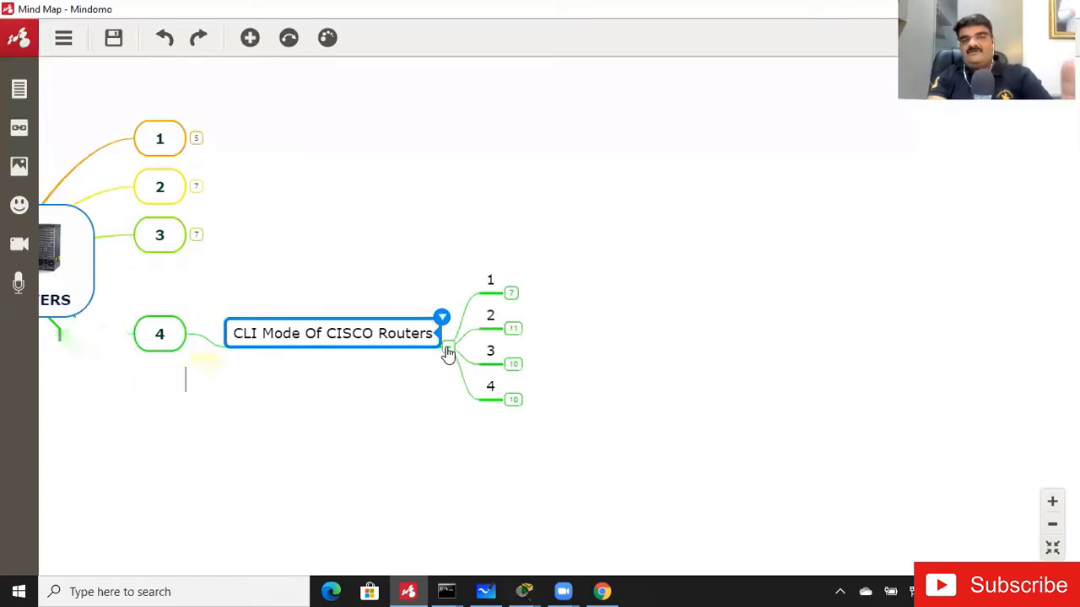
{"action": "left_click", "coordinate": [512, 297]}
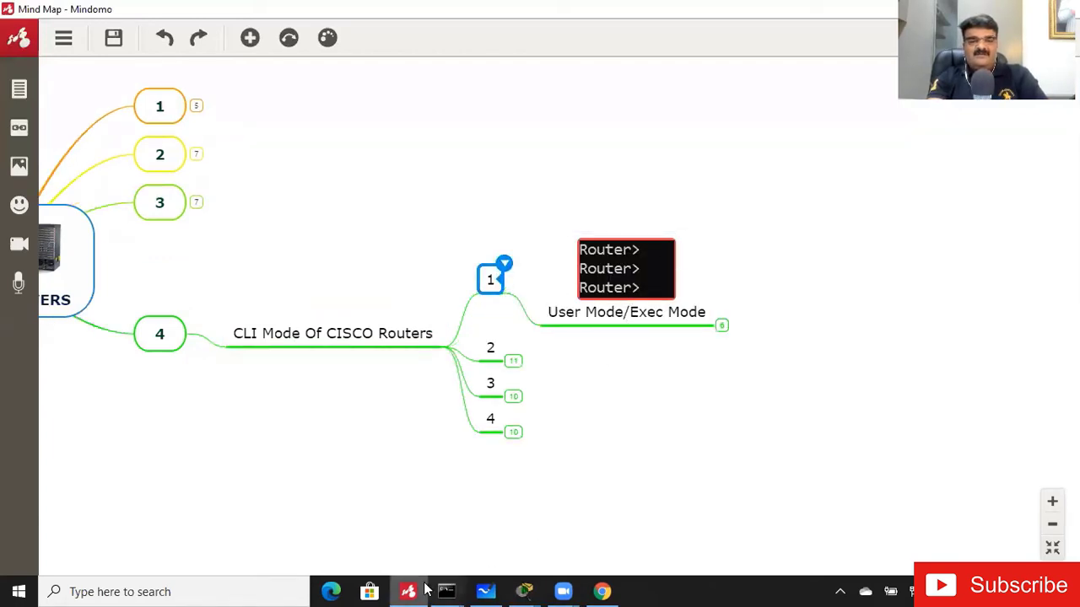
Bring up Router2's command line window in Packet Tracer for a brief look at the user mode prompt.
{"action": "mouse_move", "coordinate": [413, 590]}
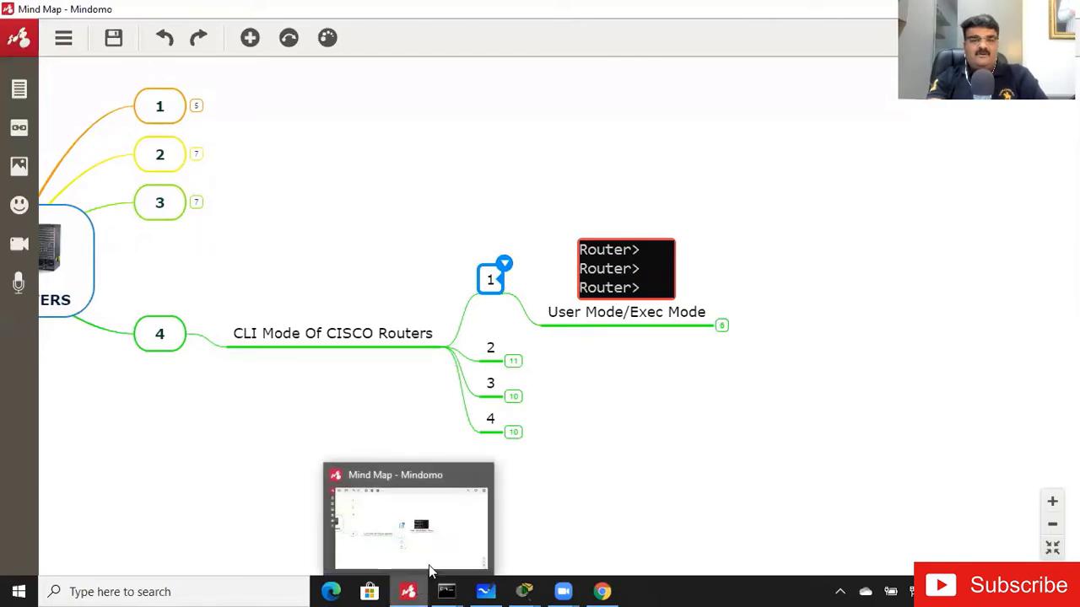
{"action": "left_click", "coordinate": [449, 540]}
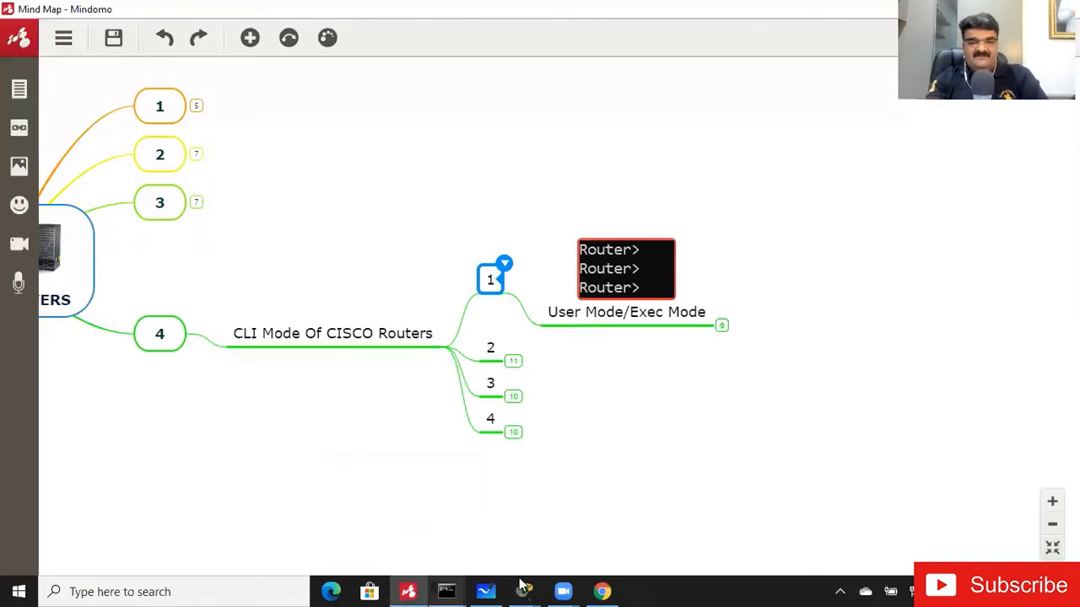
{"action": "mouse_move", "coordinate": [523, 591]}
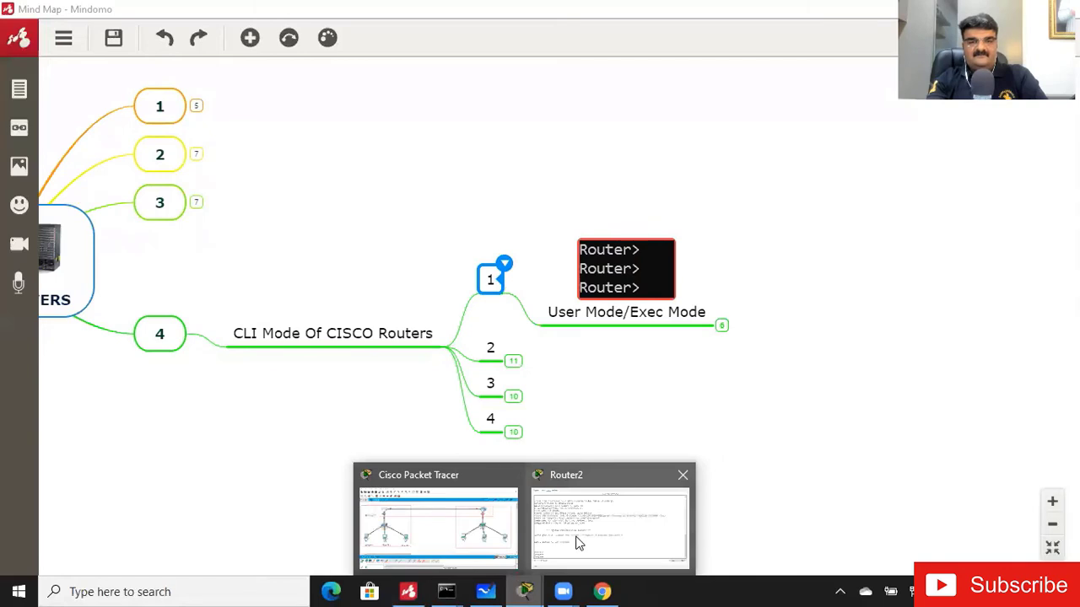
{"action": "left_click", "coordinate": [581, 544]}
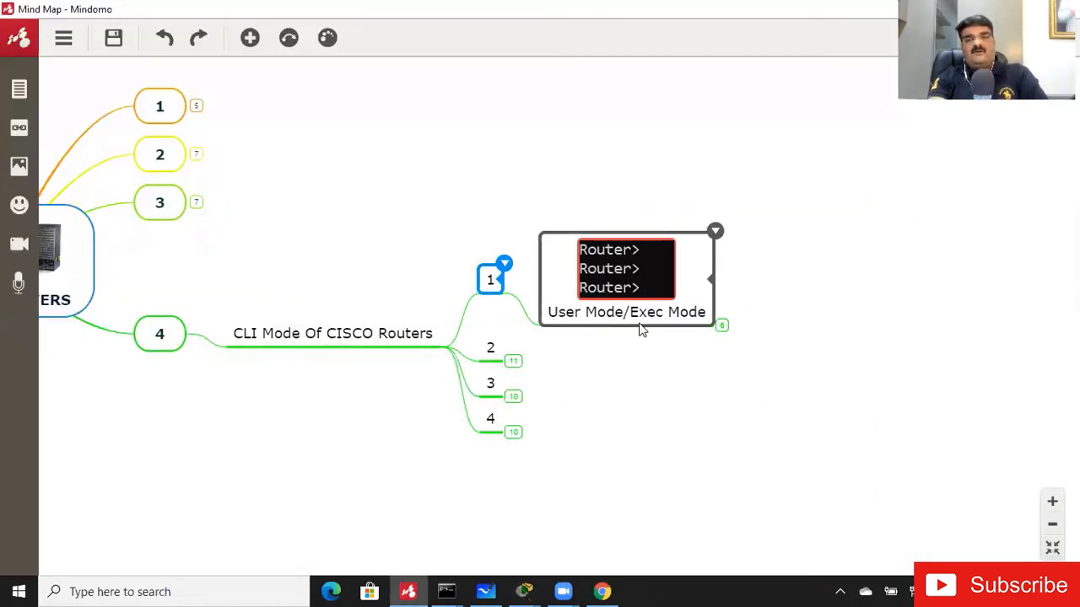
Expand User Mode/Exec Mode in the Mindomo mind map, along with points 1 and 2 under it.
{"action": "left_click", "coordinate": [723, 327]}
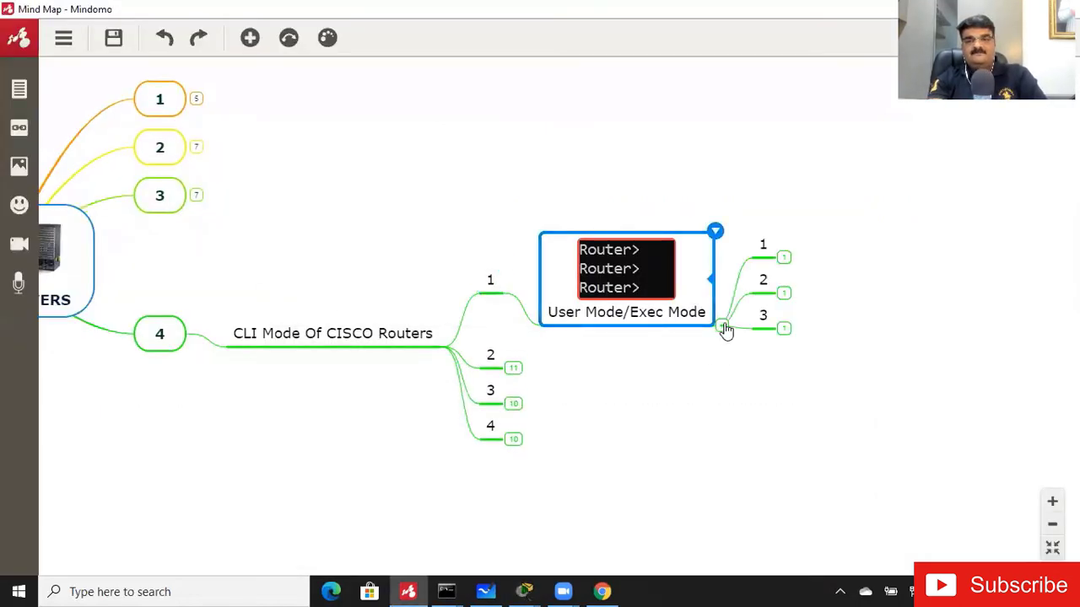
{"action": "left_click", "coordinate": [776, 270]}
{"action": "left_click", "coordinate": [784, 257]}
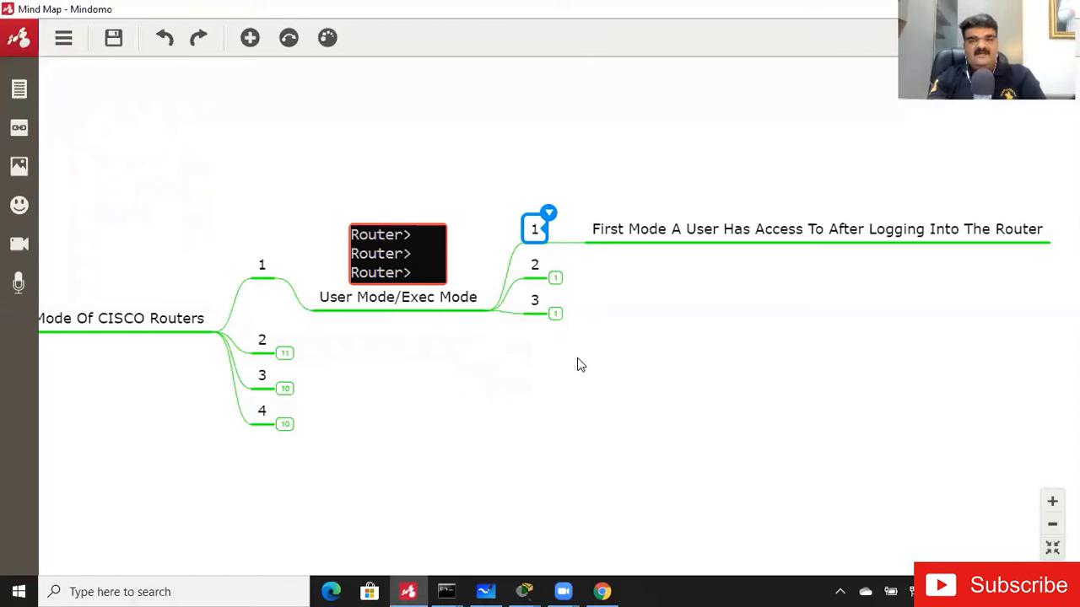
{"action": "mouse_move", "coordinate": [446, 592]}
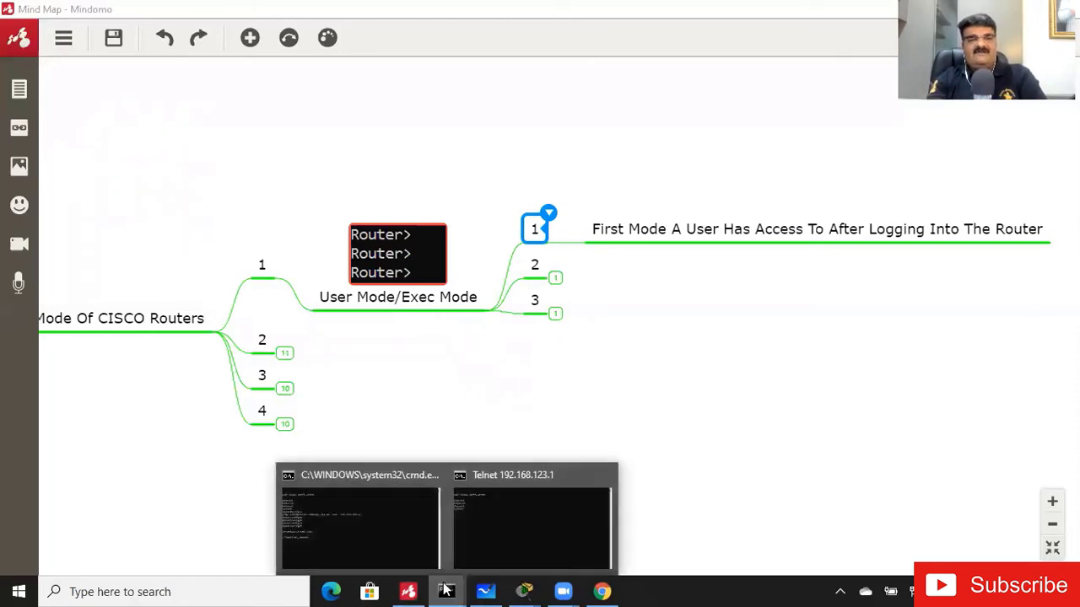
{"action": "left_click", "coordinate": [556, 280]}
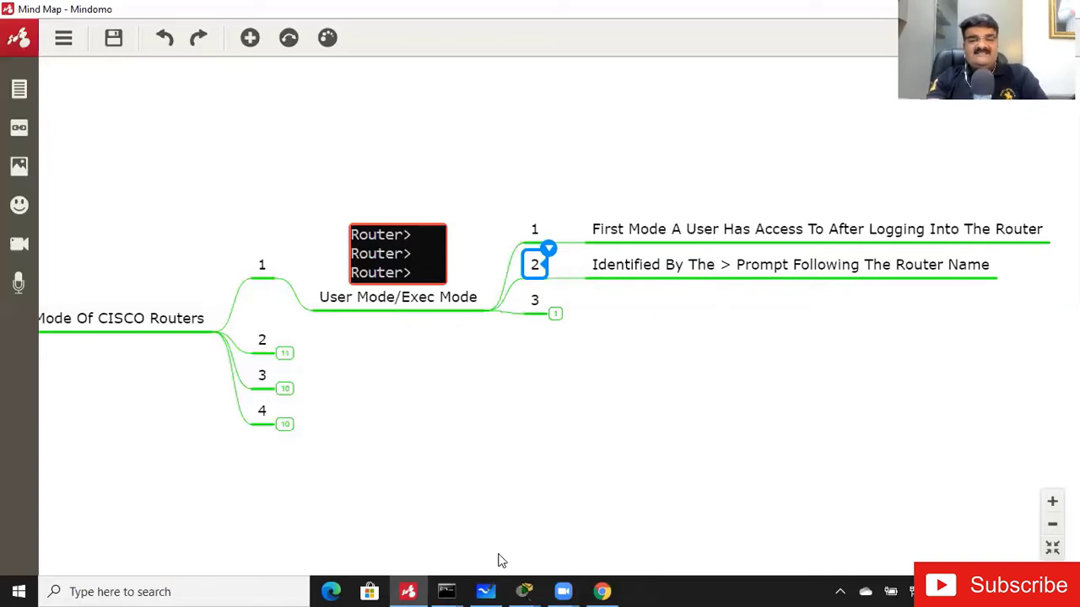
Switch to Router2's command line in Packet Tracer and highlight the > symbol of the last Router> prompt.
{"action": "mouse_move", "coordinate": [524, 590]}
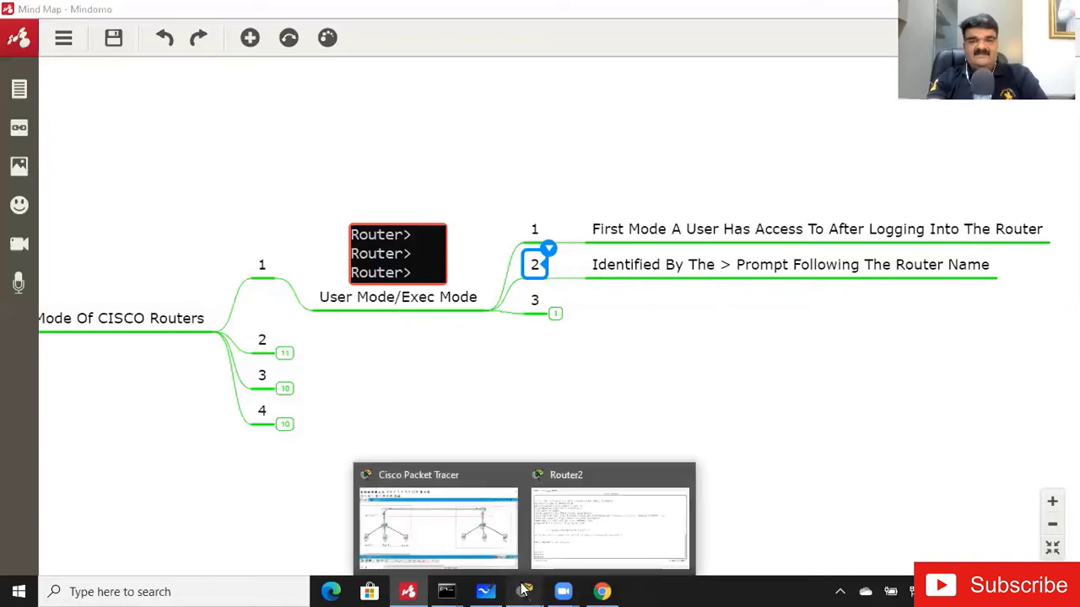
{"action": "left_click", "coordinate": [571, 523]}
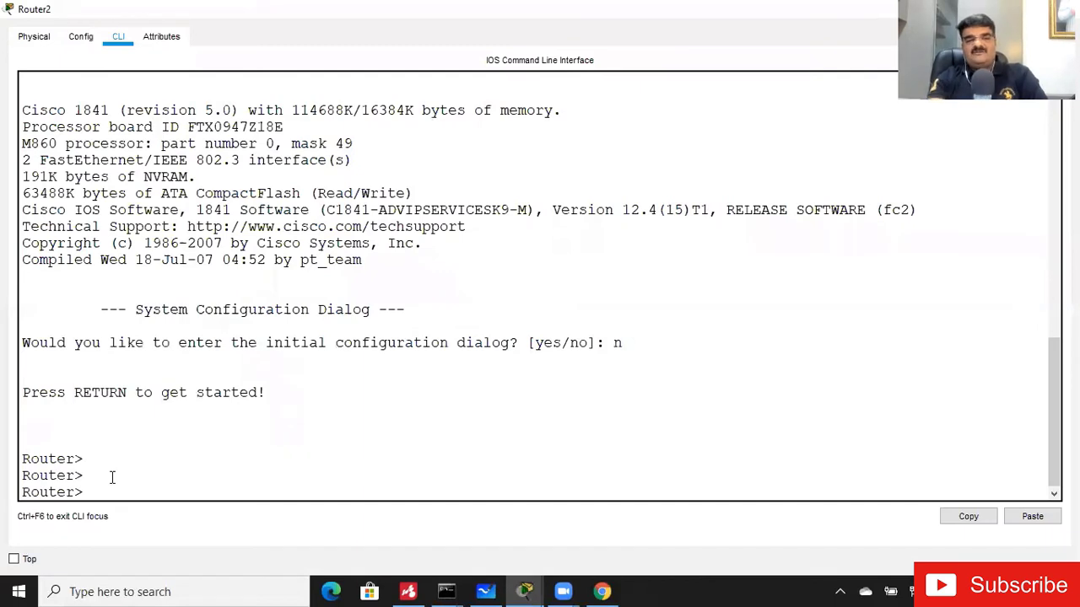
{"action": "left_click_drag", "start_coordinate": [75, 492], "coordinate": [86, 491]}
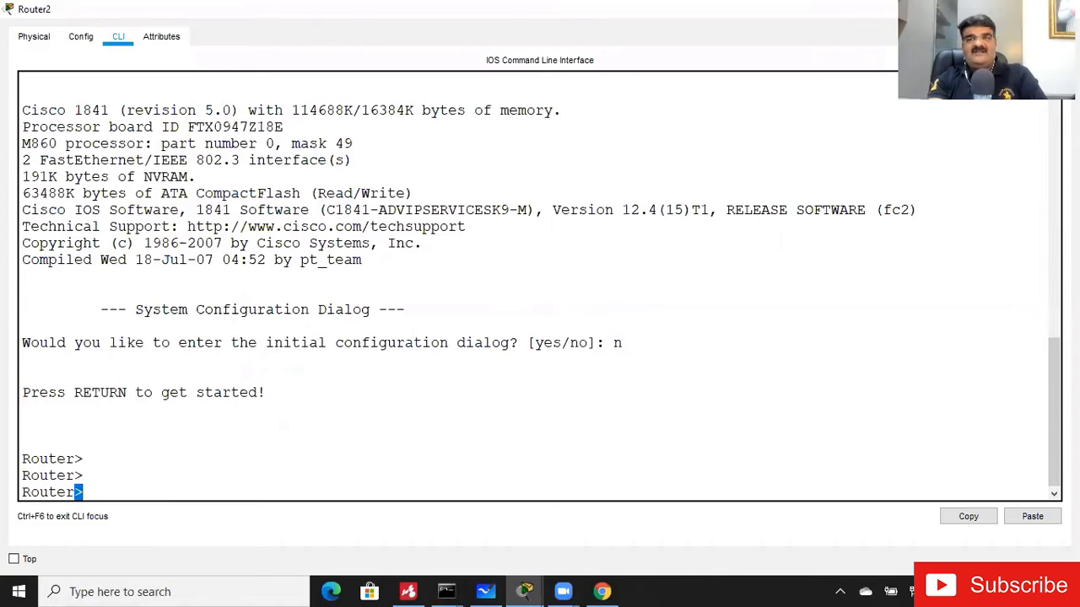
Return to the Mindomo mind map and expand point 3 of User Mode/Exec Mode and item 2, Privileged Mode.
{"action": "key", "text": "alt+Tab"}
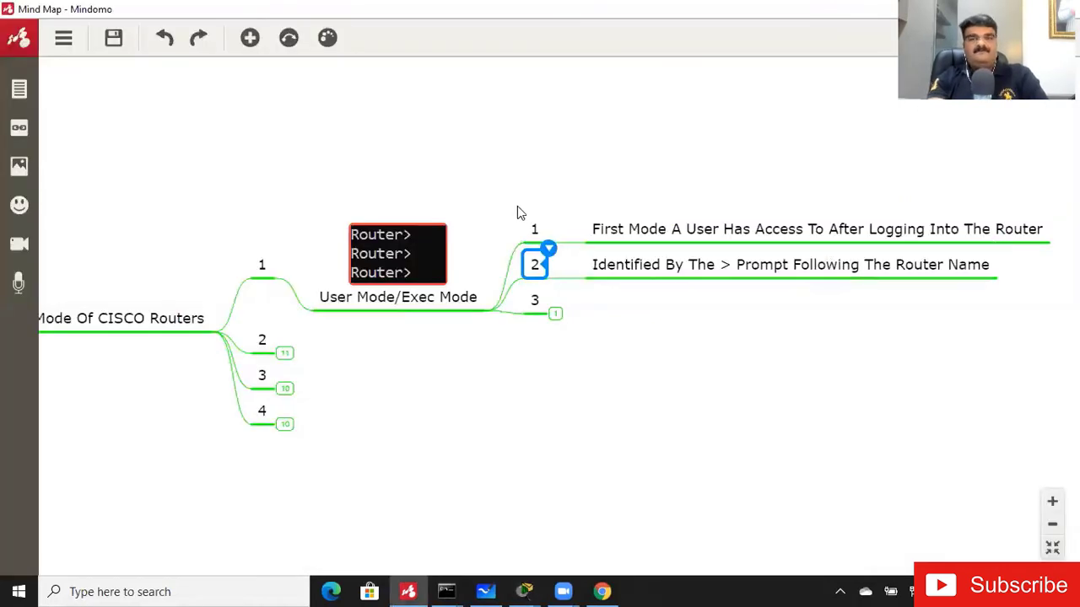
{"action": "left_click", "coordinate": [556, 315]}
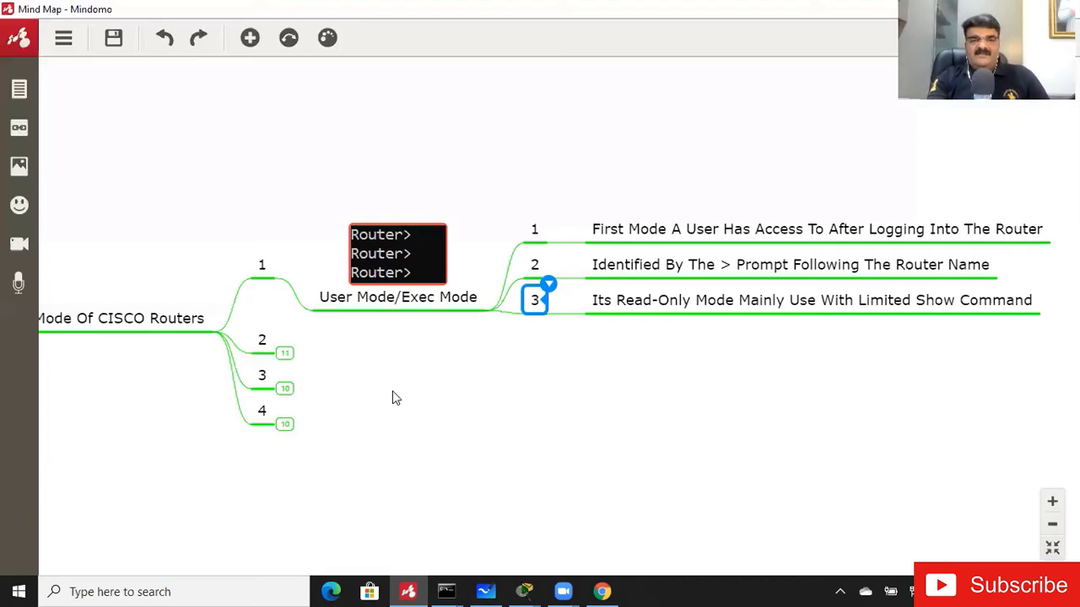
{"action": "left_click", "coordinate": [285, 353]}
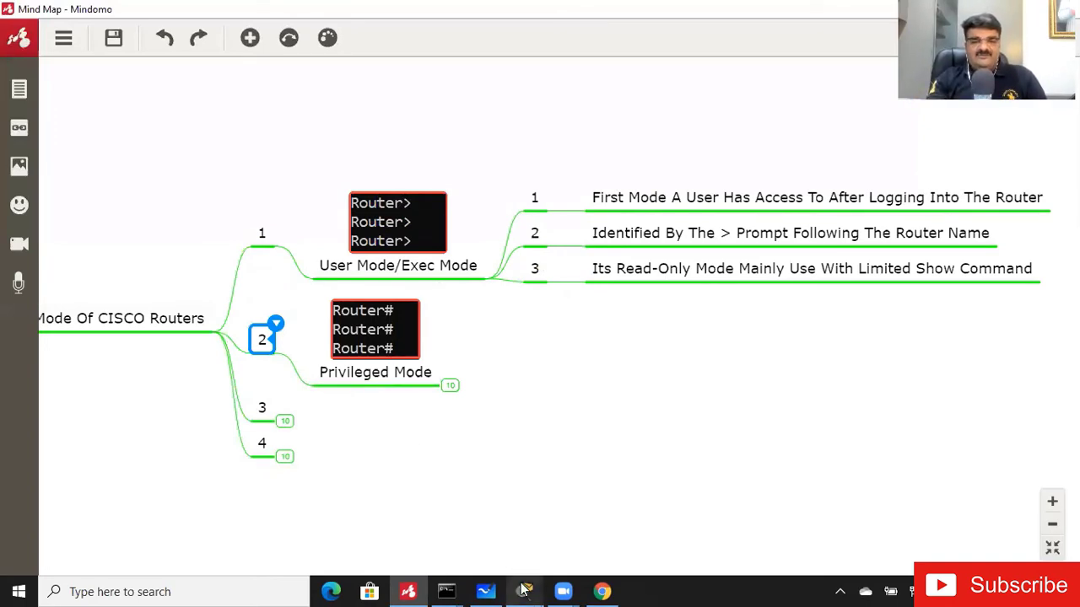
Switch to Router2's command line in Packet Tracer and enter privileged mode with the enable command.
{"action": "mouse_move", "coordinate": [524, 591]}
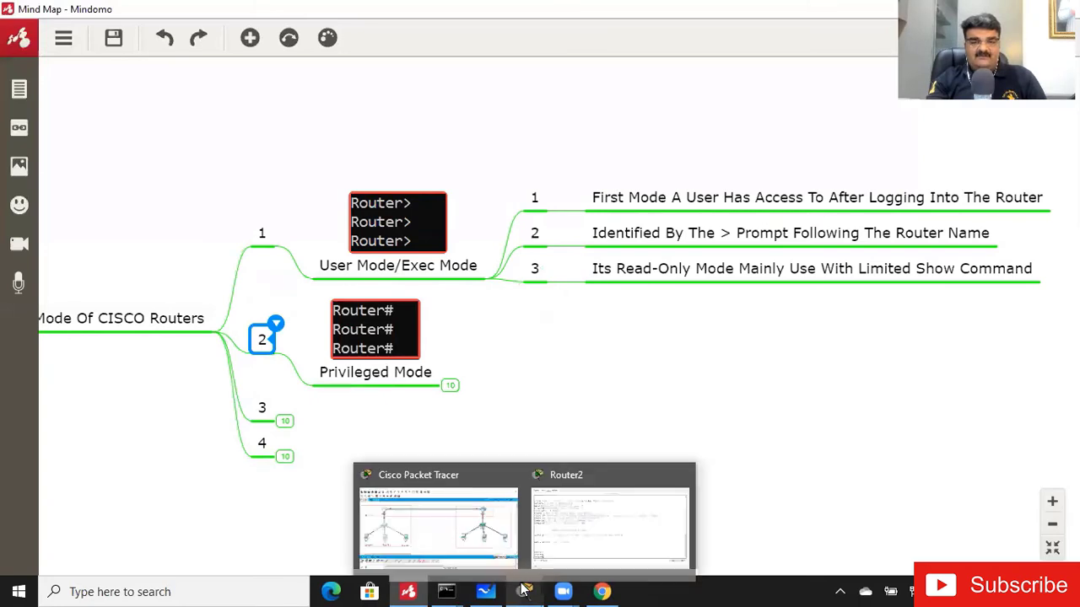
{"action": "left_click", "coordinate": [566, 534]}
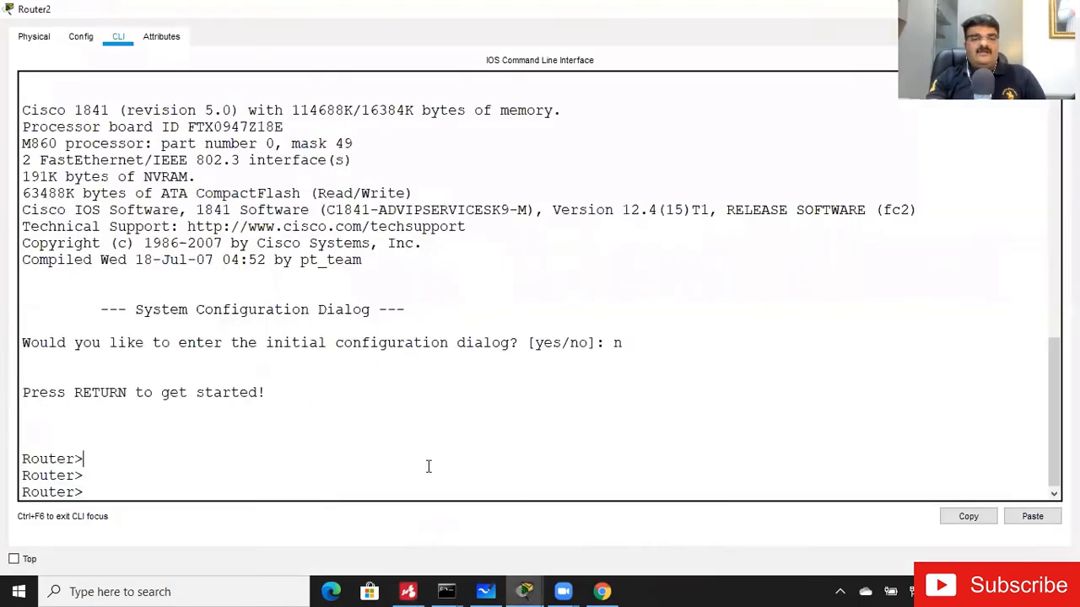
{"action": "key", "text": "Return"}
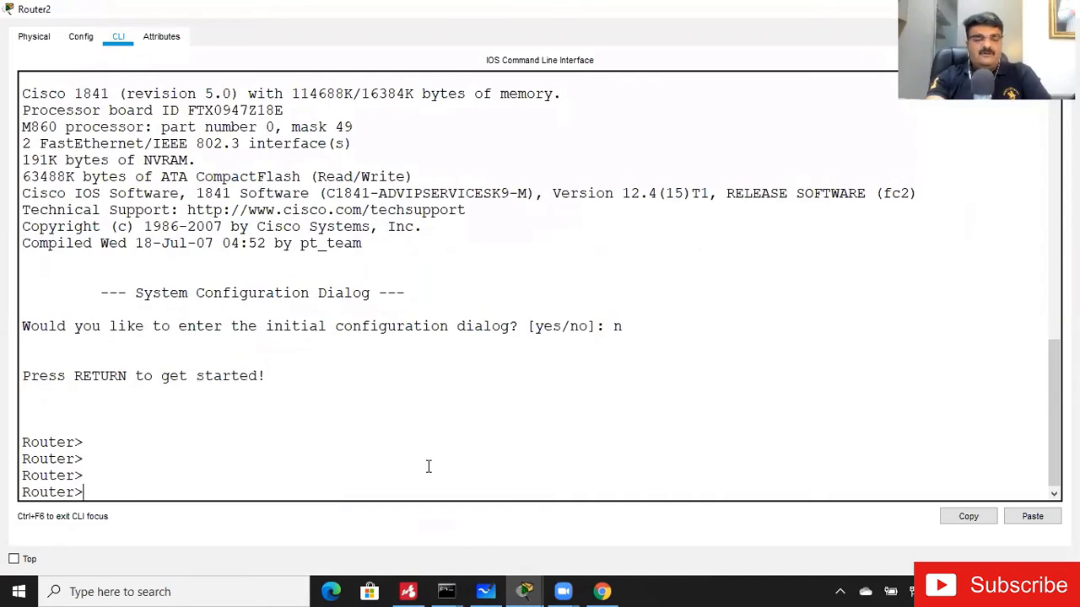
{"action": "type", "text": "enable"}
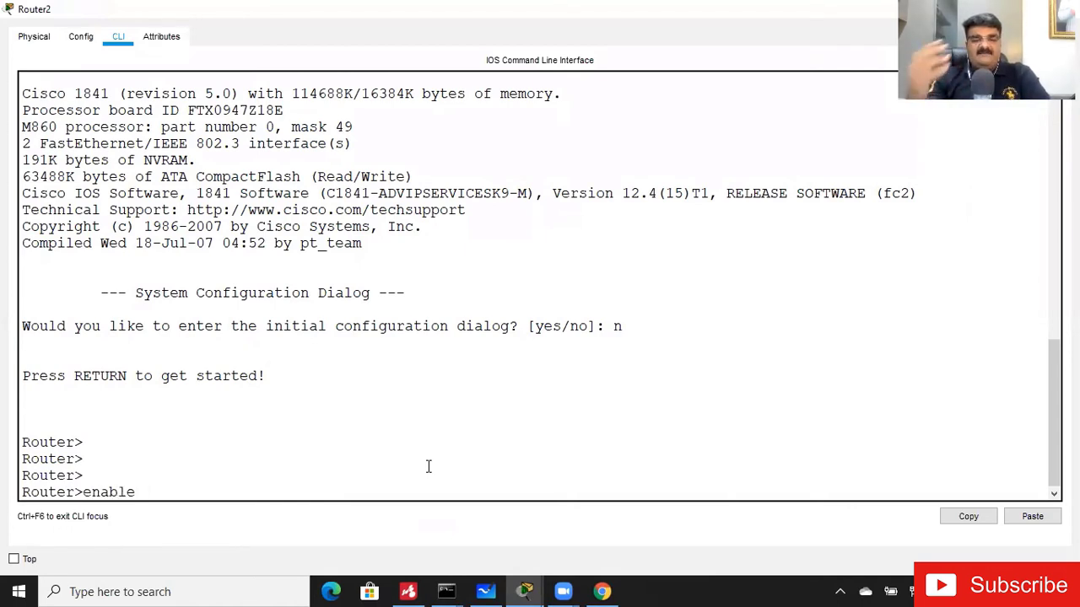
{"action": "key", "text": "Return"}
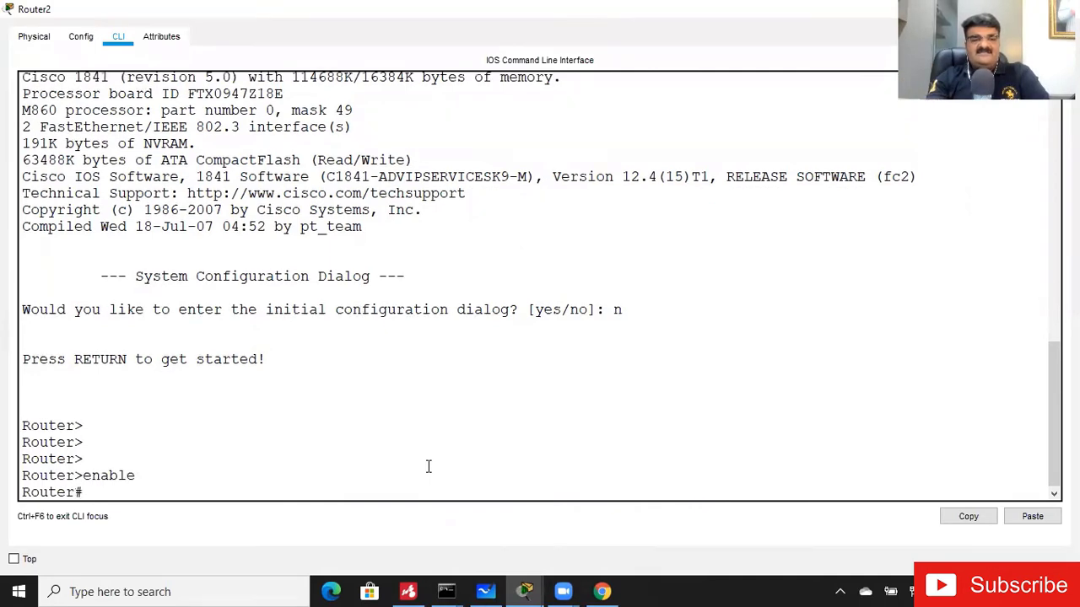
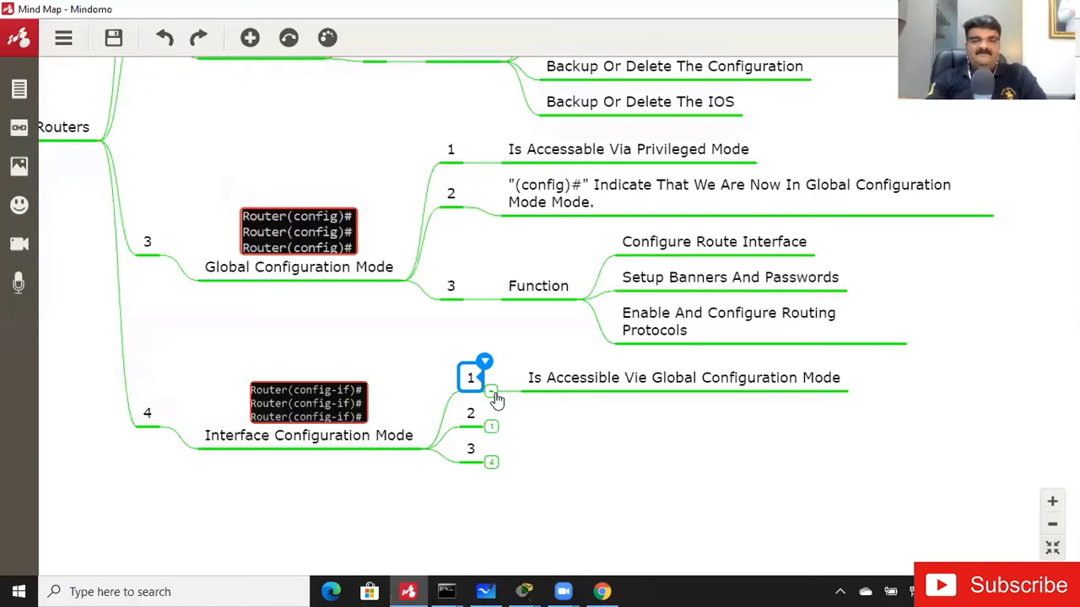
Expand point 2 under Interface Configuration Mode in the mind map.
{"action": "left_click", "coordinate": [495, 432]}
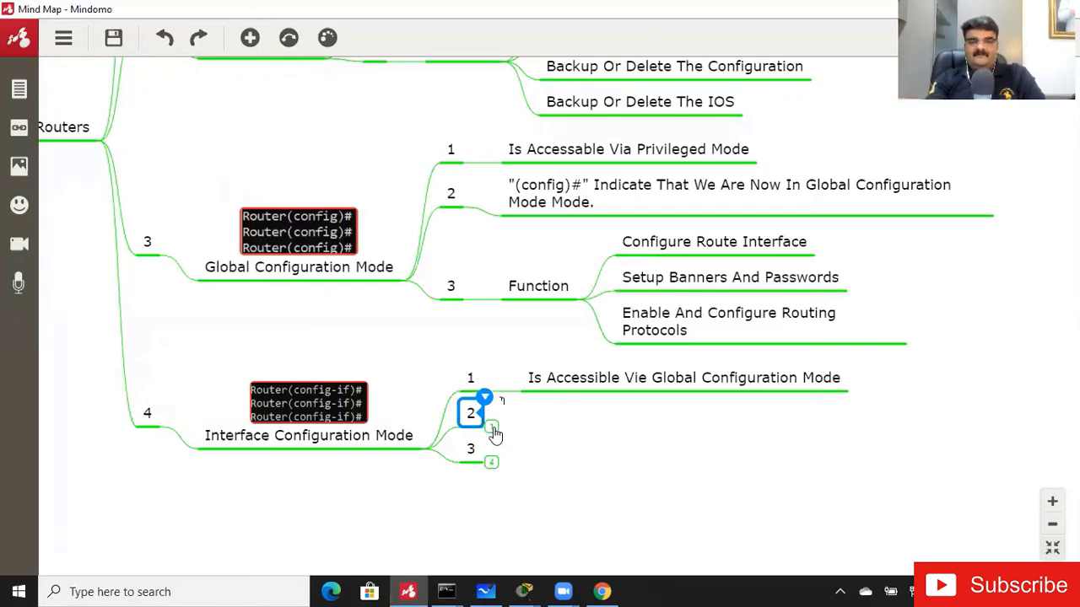
{"action": "type", "text": "\"(Configu-If)# Indicate That We Are Now In Interface Configuration Mode"}
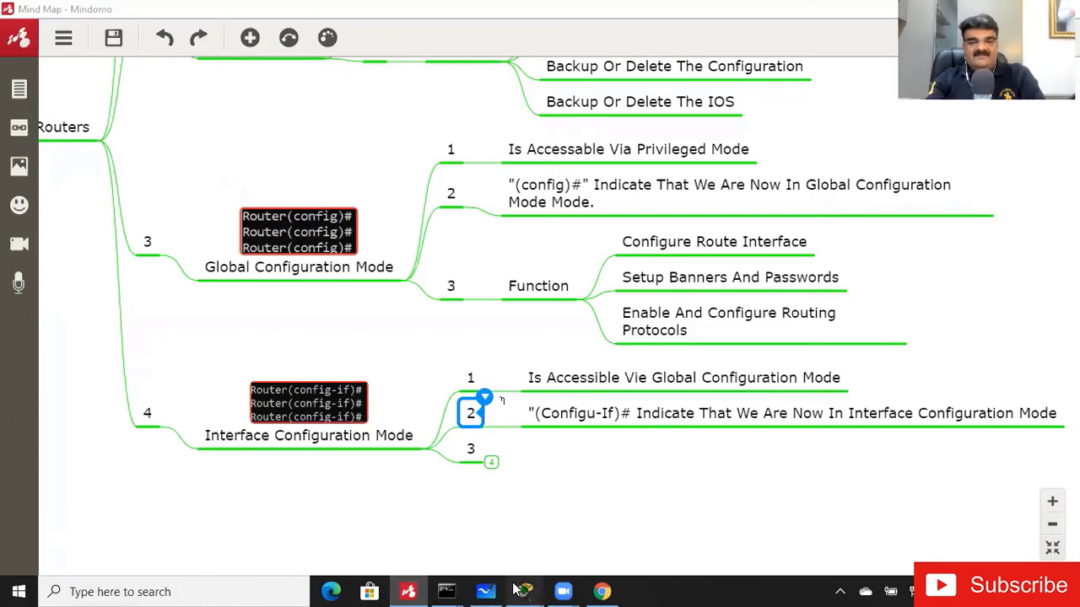
Switch to Router2's command line in Packet Tracer and highlight the interface fastEthernet 0/0 command to review it.
{"action": "mouse_move", "coordinate": [519, 590]}
{"action": "left_click", "coordinate": [565, 533]}
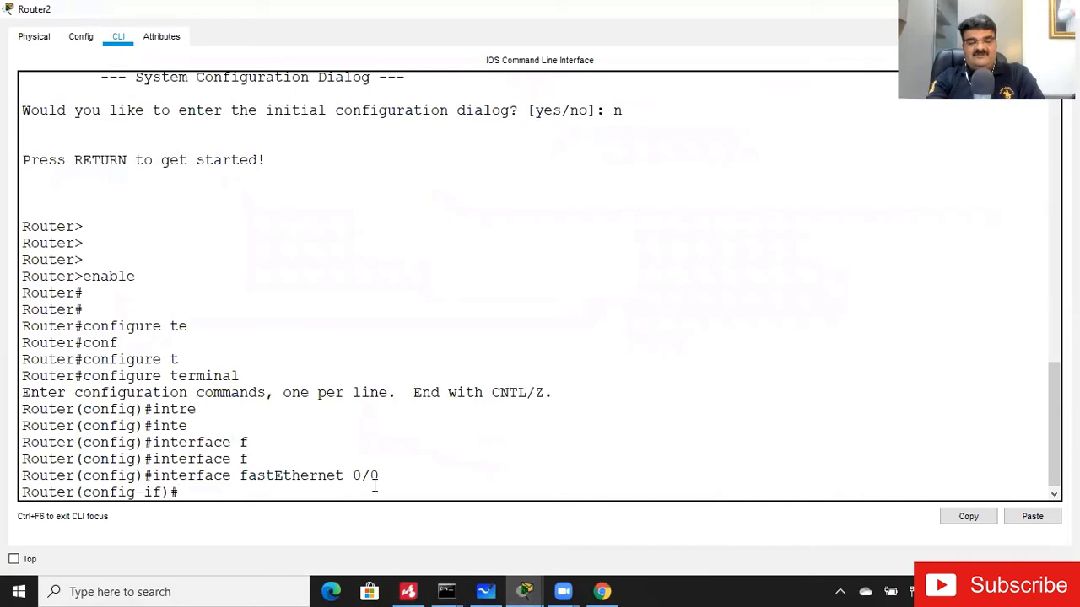
{"action": "left_click_drag", "start_coordinate": [203, 476], "coordinate": [386, 477]}
{"action": "left_click", "coordinate": [251, 489]}
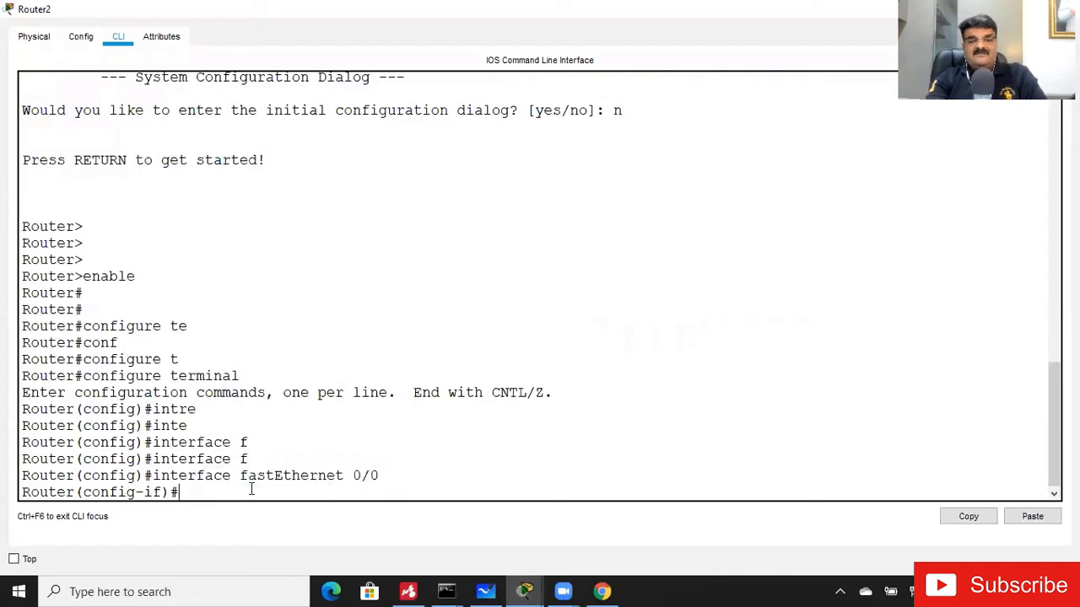
Enter repeated blank lines at the Router(config-if)# prompt until it fills the command line window.
{"action": "key", "text": "Return"}
{"action": "key", "text": "Return"}
{"action": "key", "text": "Return"}
{"action": "key", "text": "Return"}
{"action": "key", "text": "Return"}
{"action": "key", "text": "Return"}
{"action": "key", "text": "Return"}
{"action": "key", "text": "Return"}
{"action": "key", "text": "Return"}
{"action": "key", "text": "Return"}
{"action": "key", "text": "Return"}
{"action": "key", "text": "Return"}
{"action": "key", "text": "Return"}
{"action": "key", "text": "Return"}
{"action": "key", "text": "Return"}
{"action": "key", "text": "Return"}
{"action": "key", "text": "Return"}
{"action": "key", "text": "Return"}
{"action": "key", "text": "Return"}
{"action": "key", "text": "Return"}
{"action": "key", "text": "Return"}
{"action": "key", "text": "Return"}
{"action": "key", "text": "Return"}
{"action": "key", "text": "Return"}
{"action": "key", "text": "Return"}
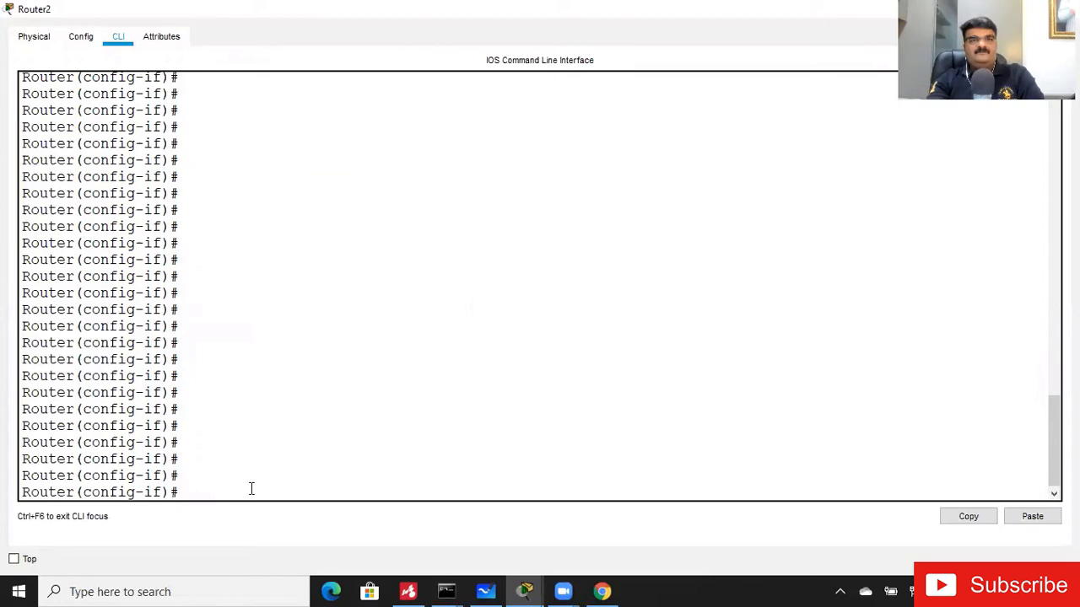
Leave interface configuration mode with exit and re-enter it with the short form command interface fa0/0.
{"action": "type", "text": "exit"}
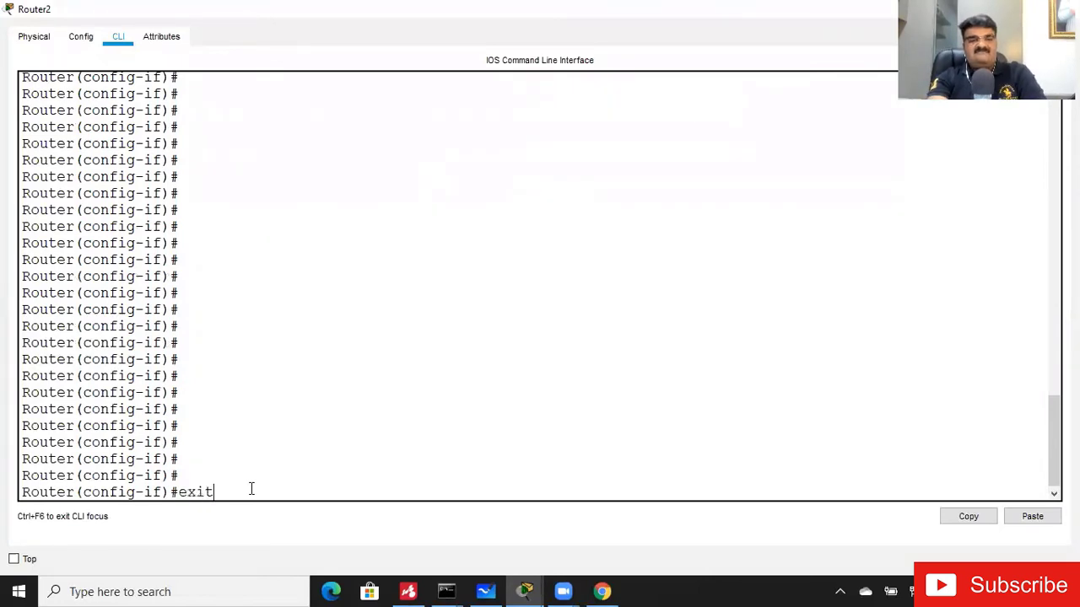
{"action": "key", "text": "Return"}
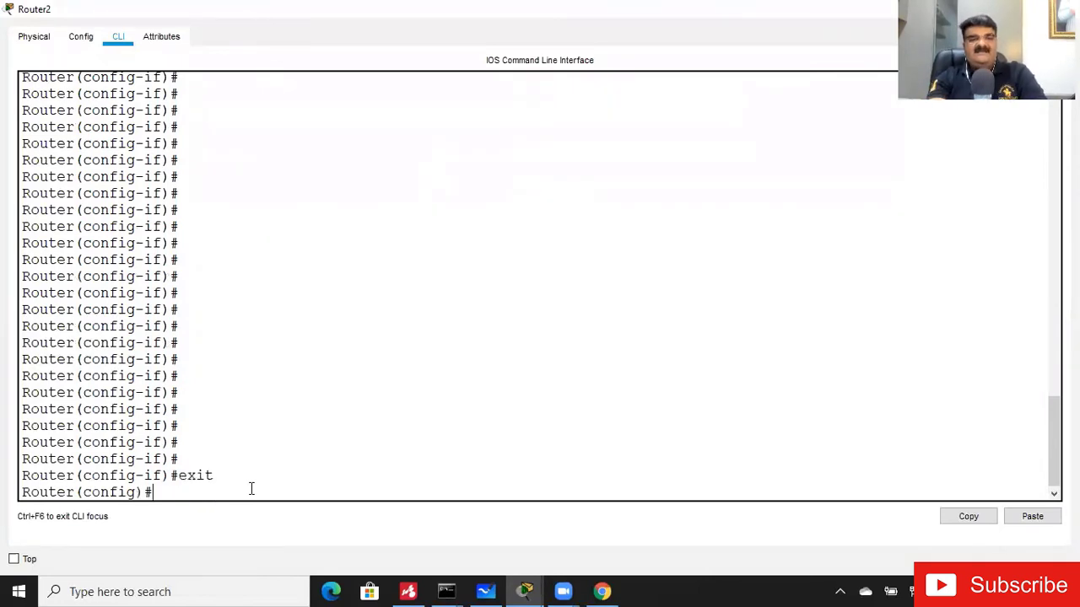
{"action": "type", "text": "int"}
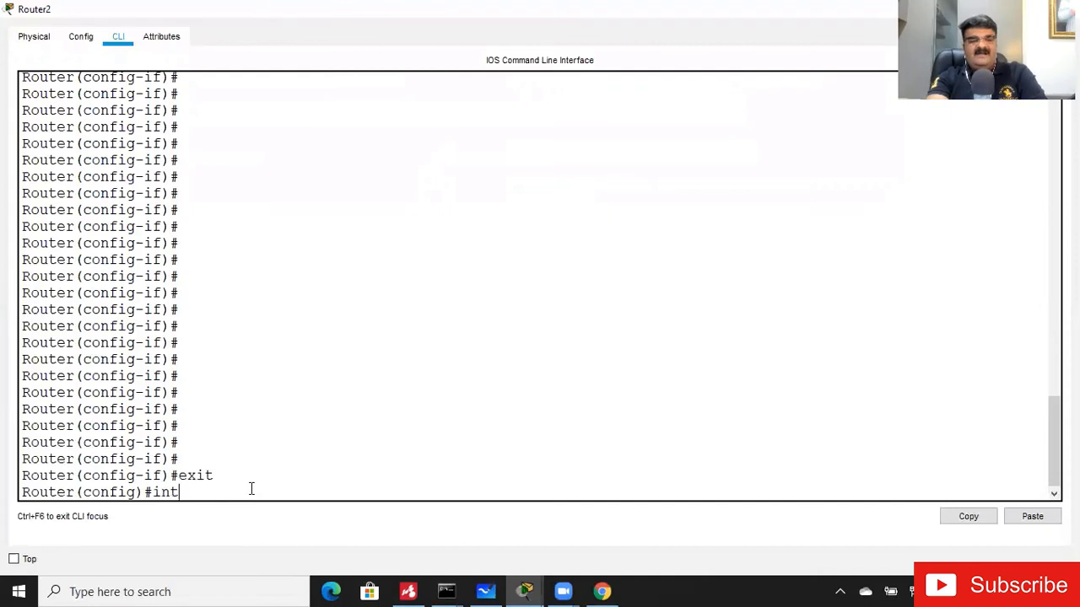
{"action": "key", "text": "Tab"}
{"action": "type", "text": "fa0/0"}
{"action": "key", "text": "Return"}
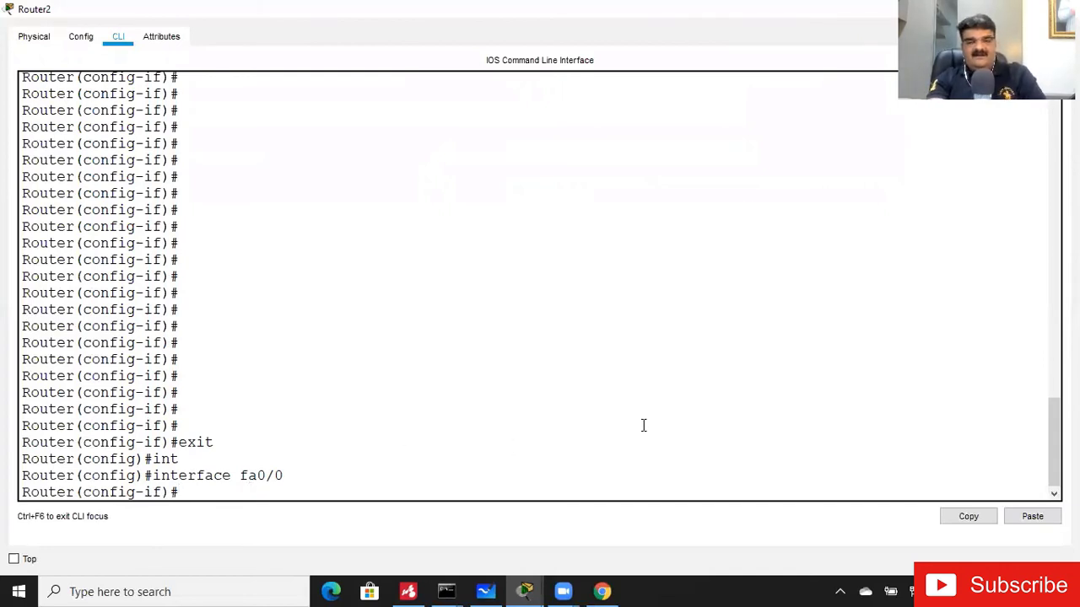
Return to the Mindomo mind map and expand point 3 under Interface Configuration Mode and its Function topic.
{"action": "left_click", "coordinate": [409, 591]}
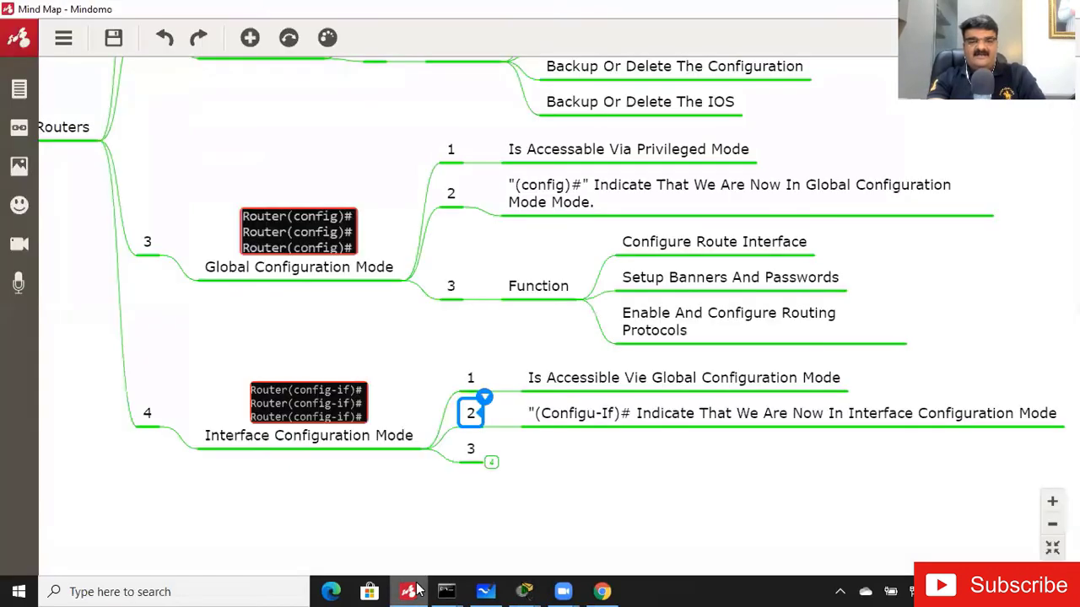
{"action": "left_click", "coordinate": [492, 462]}
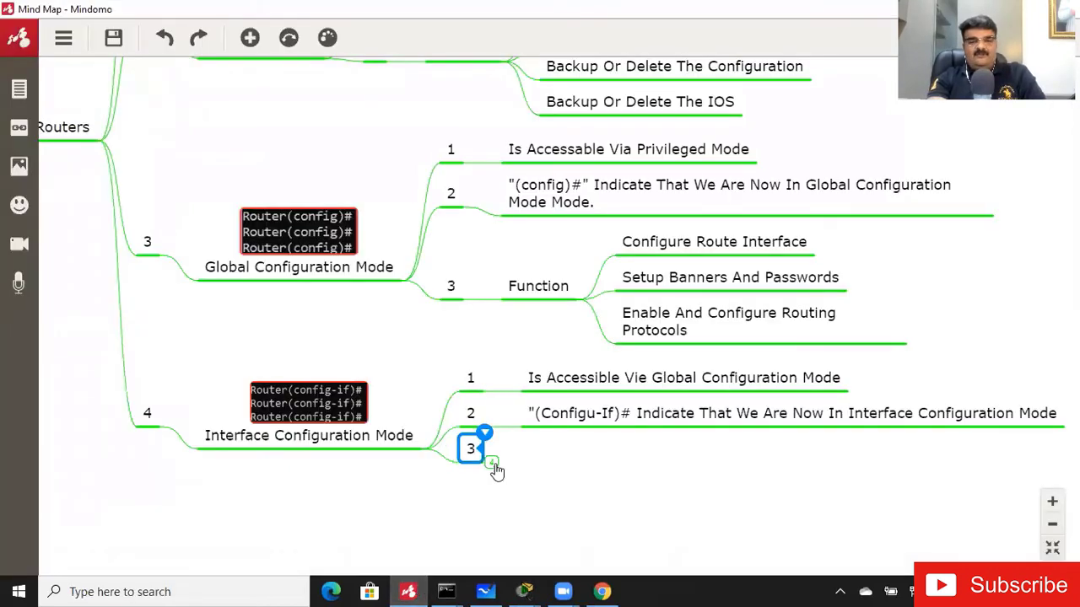
{"action": "left_click", "coordinate": [604, 462]}
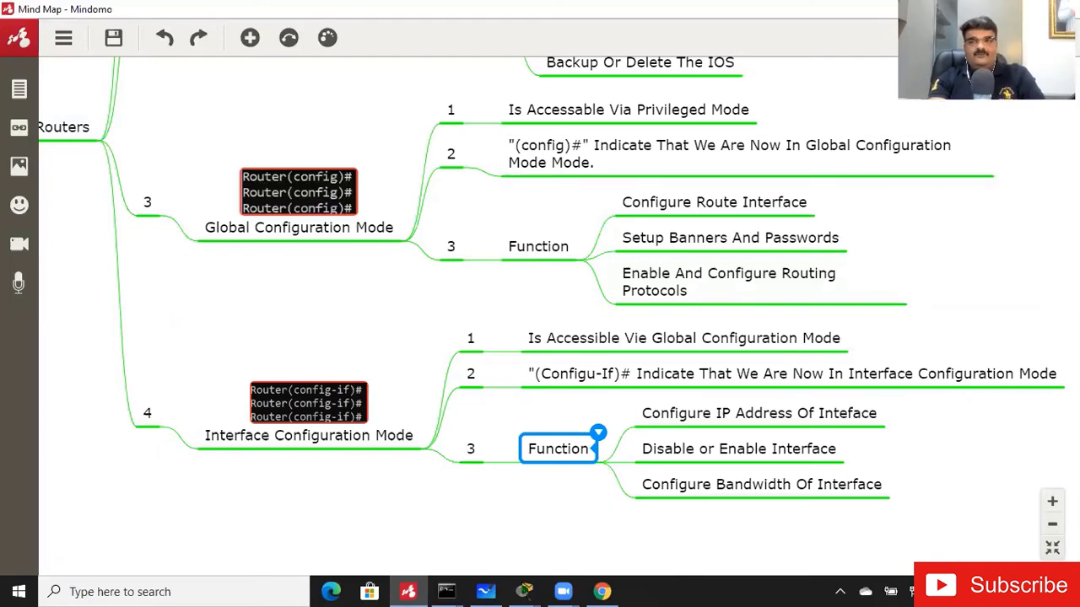
Switch to Router2's command line in Cisco Packet Tracer.
{"action": "key", "text": "alt+Tab"}
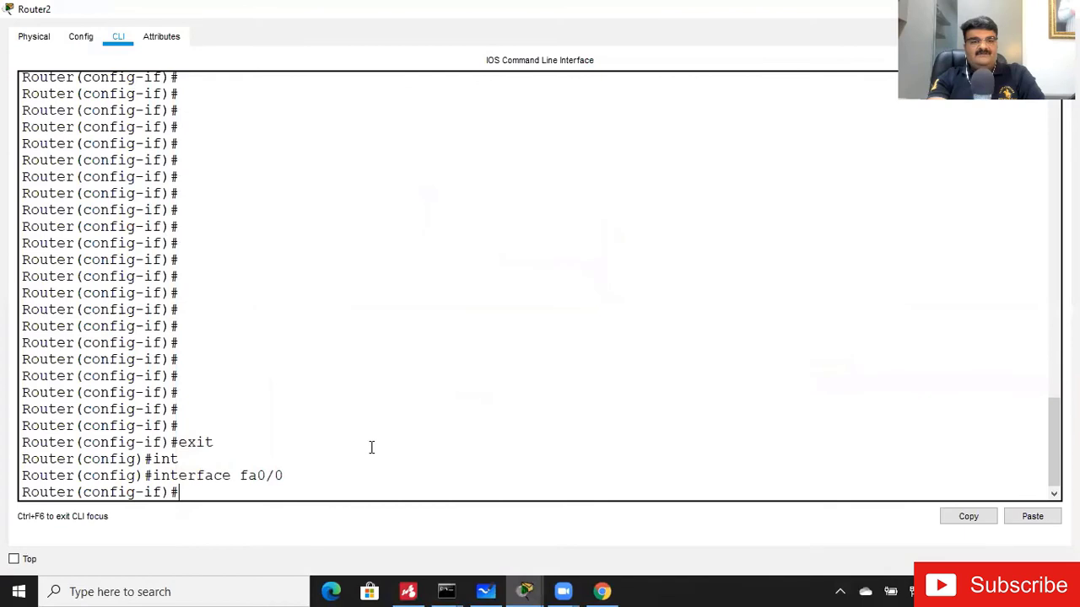
{"action": "type", "text": "ip add"}
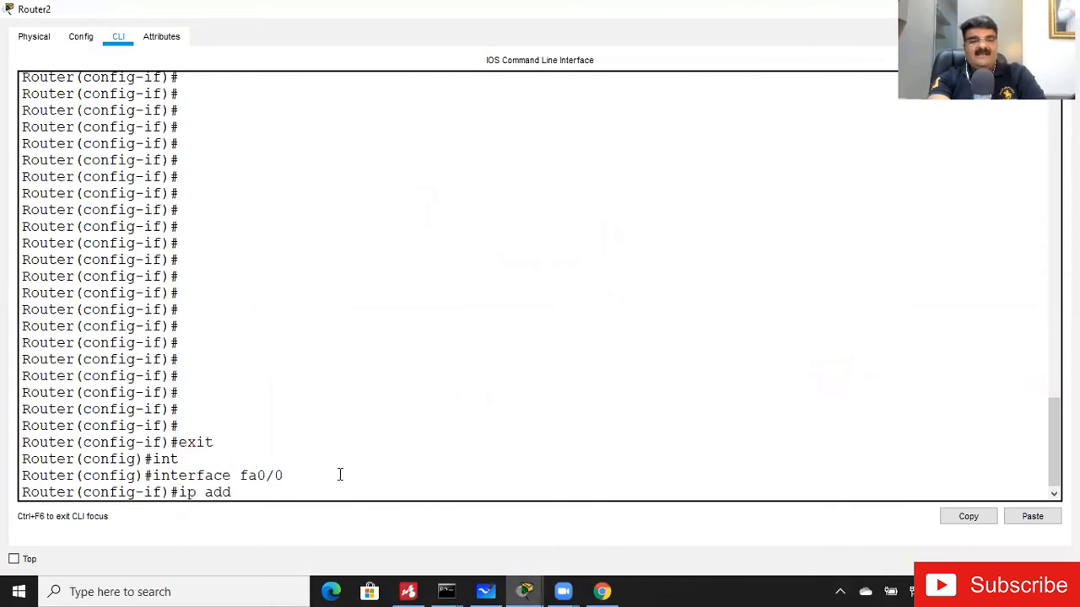
{"action": "key", "text": "Tab"}
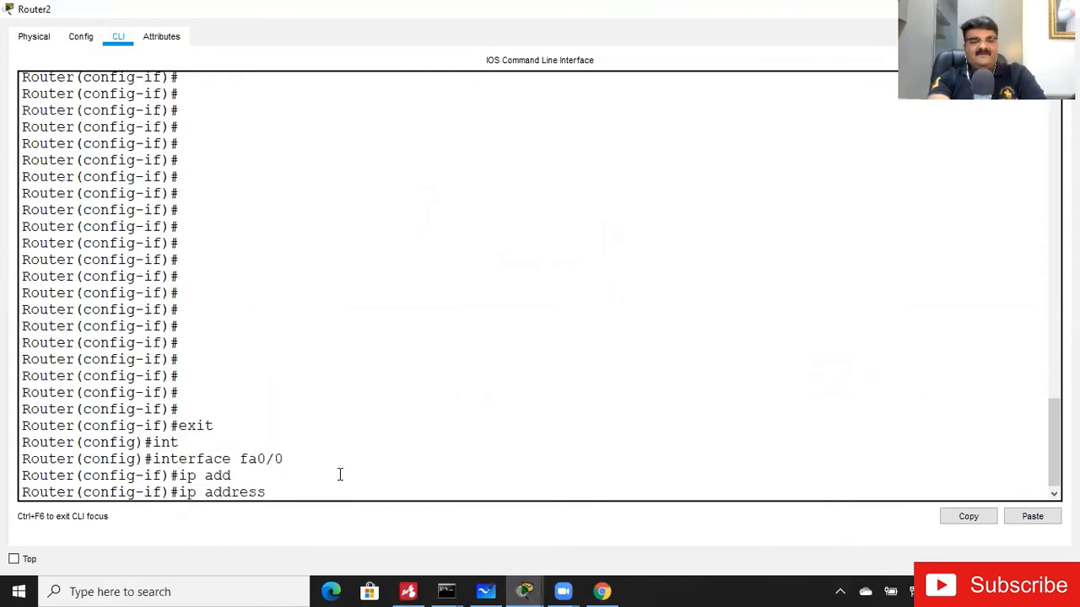
{"action": "key", "text": "BackSpace"}
{"action": "key", "text": "BackSpace"}
{"action": "key", "text": "BackSpace"}
{"action": "key", "text": "BackSpace"}
{"action": "key", "text": "BackSpace"}
{"action": "key", "text": "BackSpace"}
{"action": "key", "text": "BackSpace"}
{"action": "key", "text": "BackSpace"}
{"action": "key", "text": "BackSpace"}
{"action": "key", "text": "BackSpace"}
{"action": "key", "text": "BackSpace"}
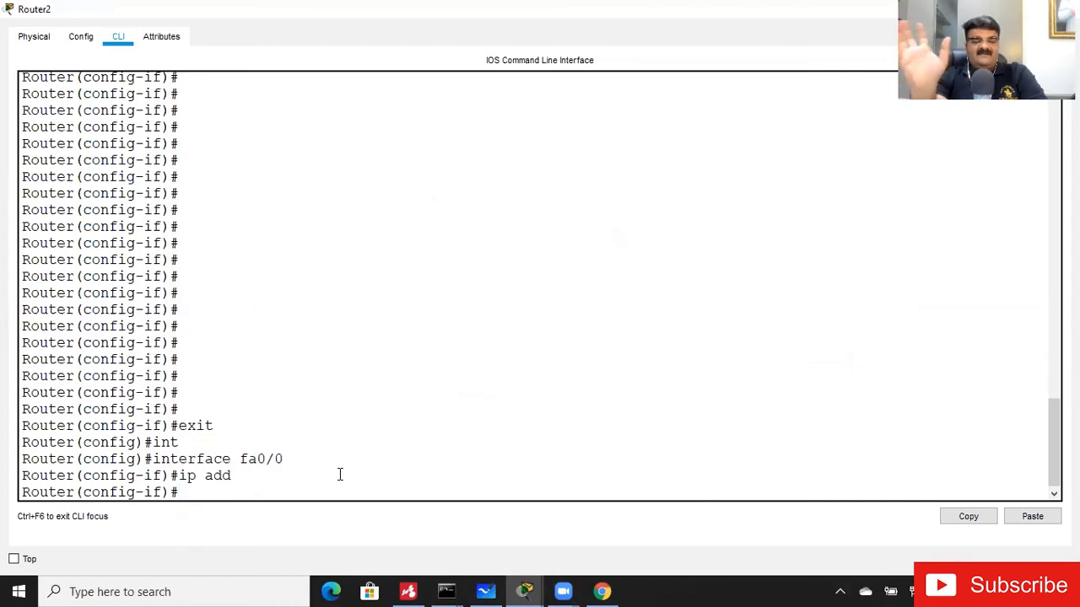
Try to assign IP address 192.168.10.1 to Router2's fa0/0 interface without giving a subnet mask.
{"action": "type", "text": "ip add"}
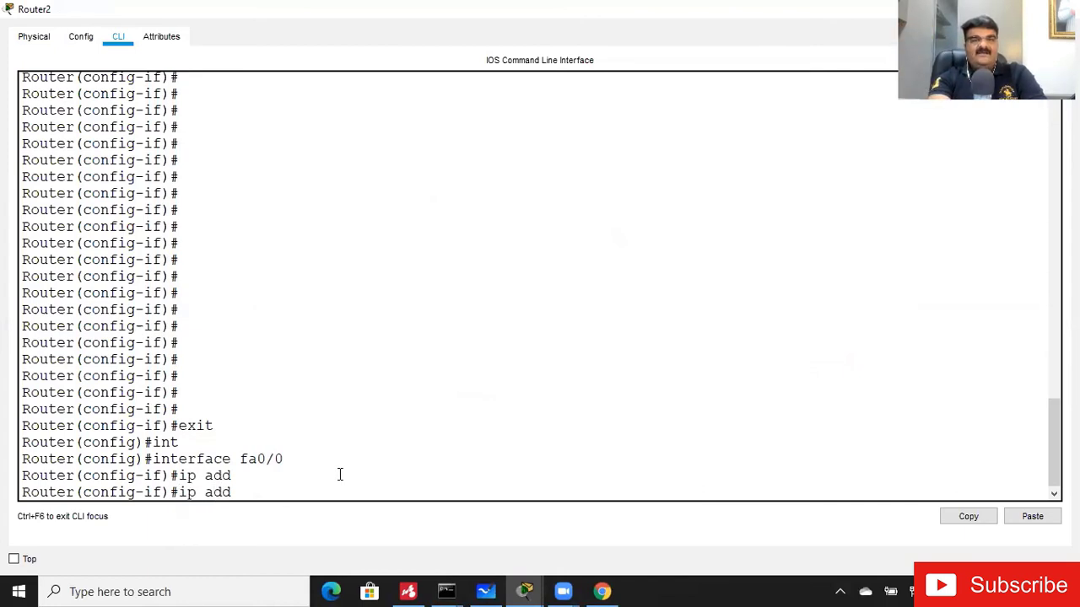
{"action": "key", "text": "Tab"}
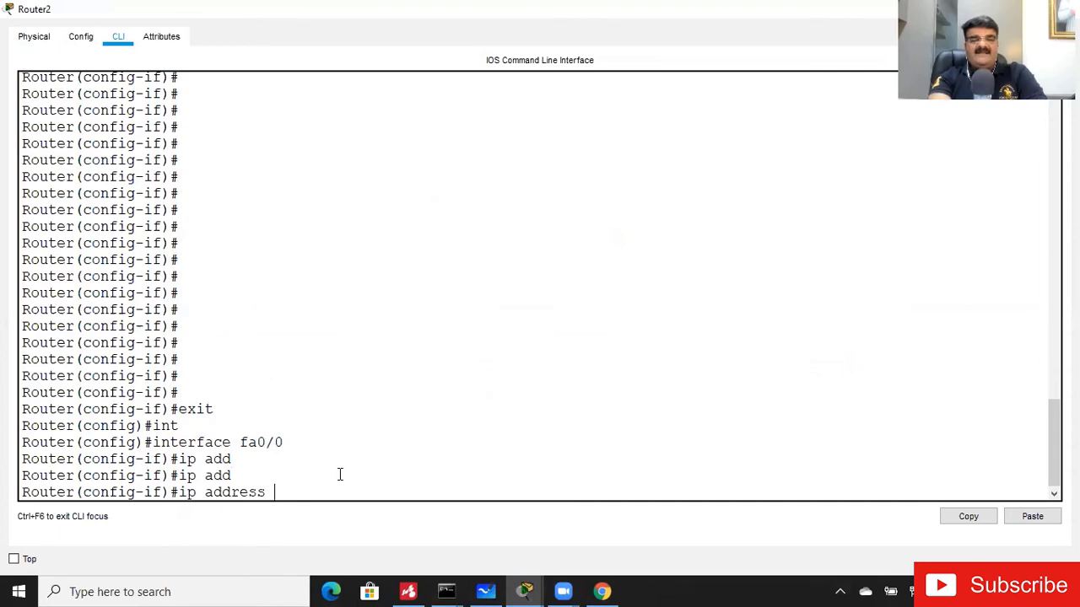
{"action": "type", "text": "192.168."}
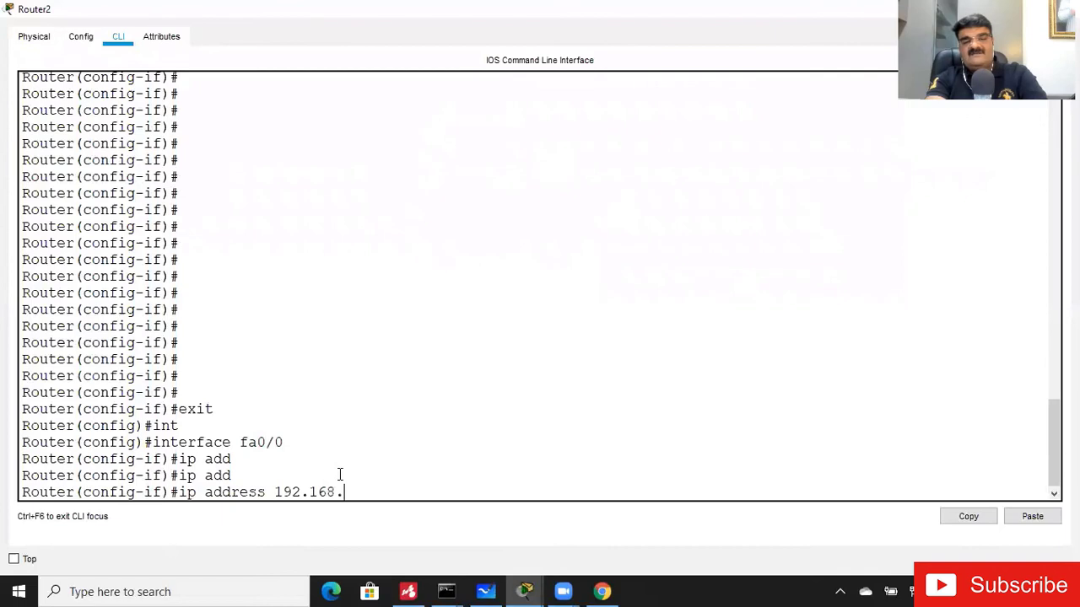
{"action": "type", "text": "10.1"}
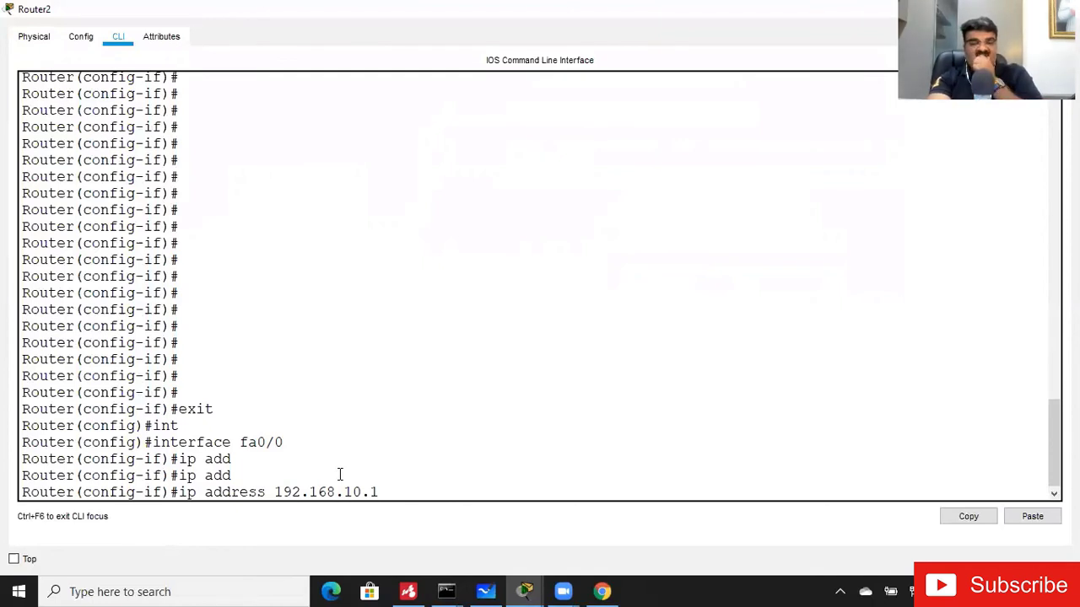
{"action": "key", "text": "Return"}
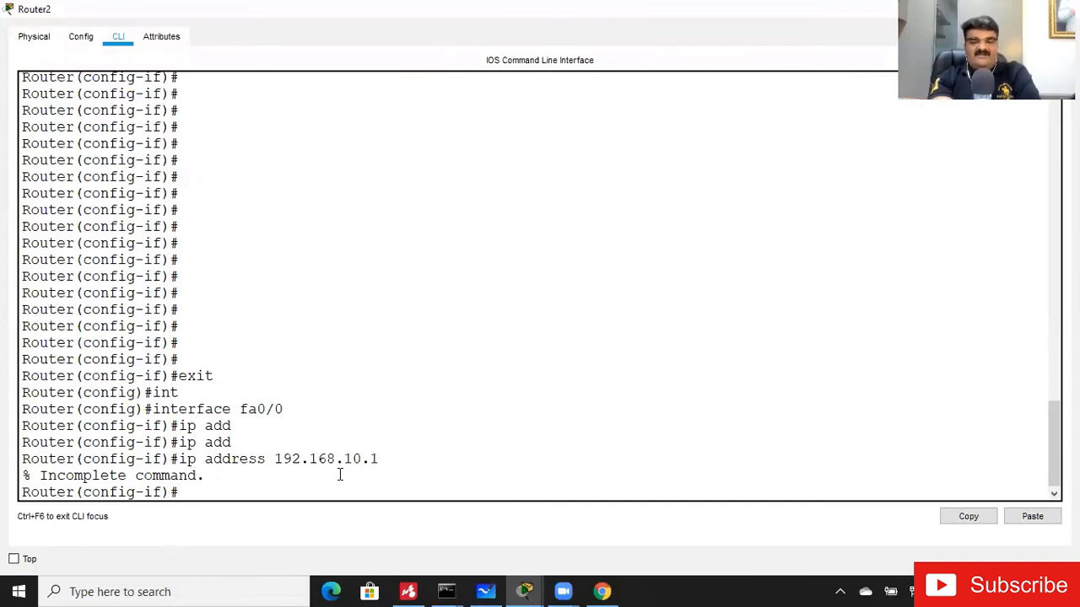
Recall the ip address 192.168.10.1 command, consult inline help for its parameters, and run it with subnet mask 255.255.255.0.
{"action": "key", "text": "Up"}
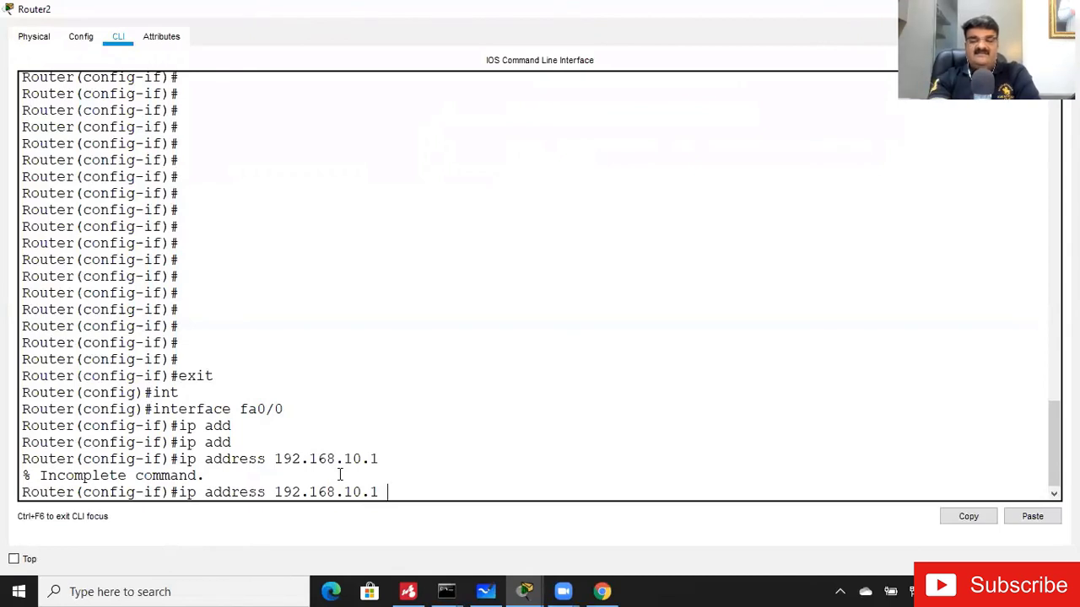
{"action": "type", "text": "?"}
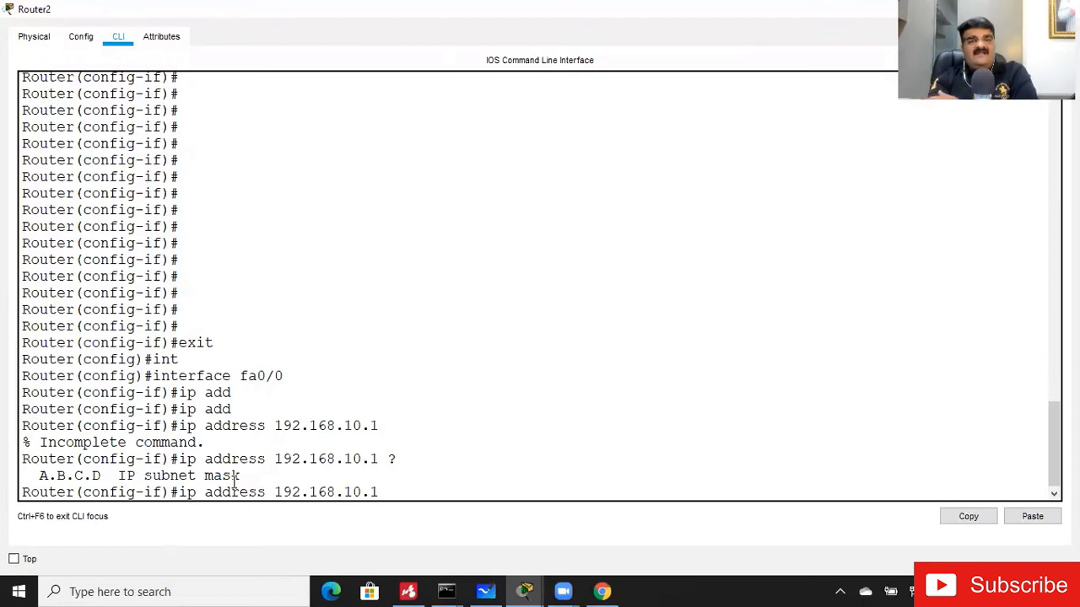
{"action": "type", "text": "25"}
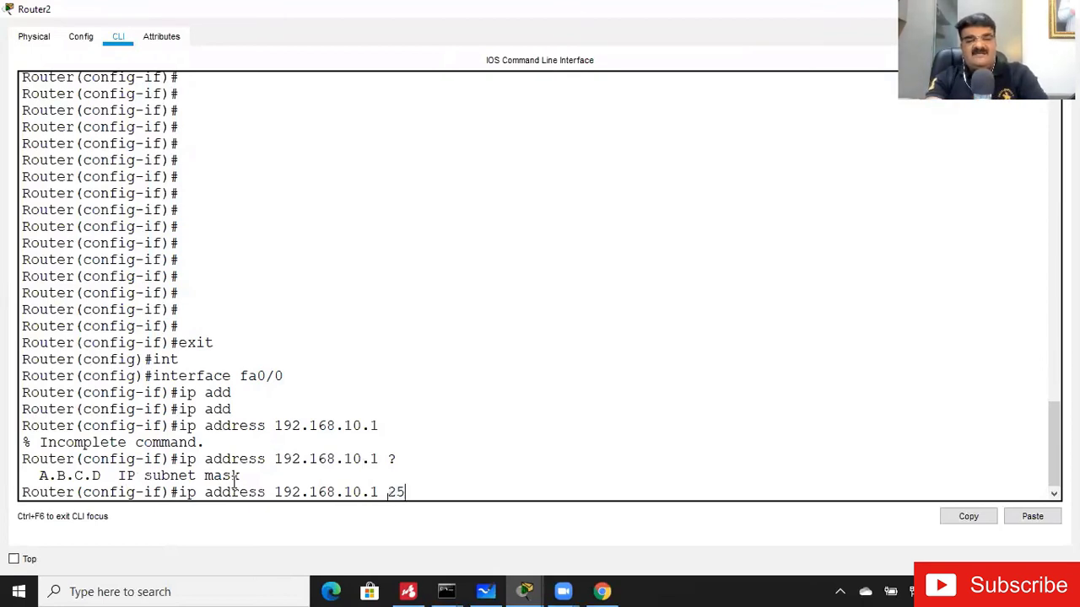
{"action": "type", "text": "5.255.255.2"}
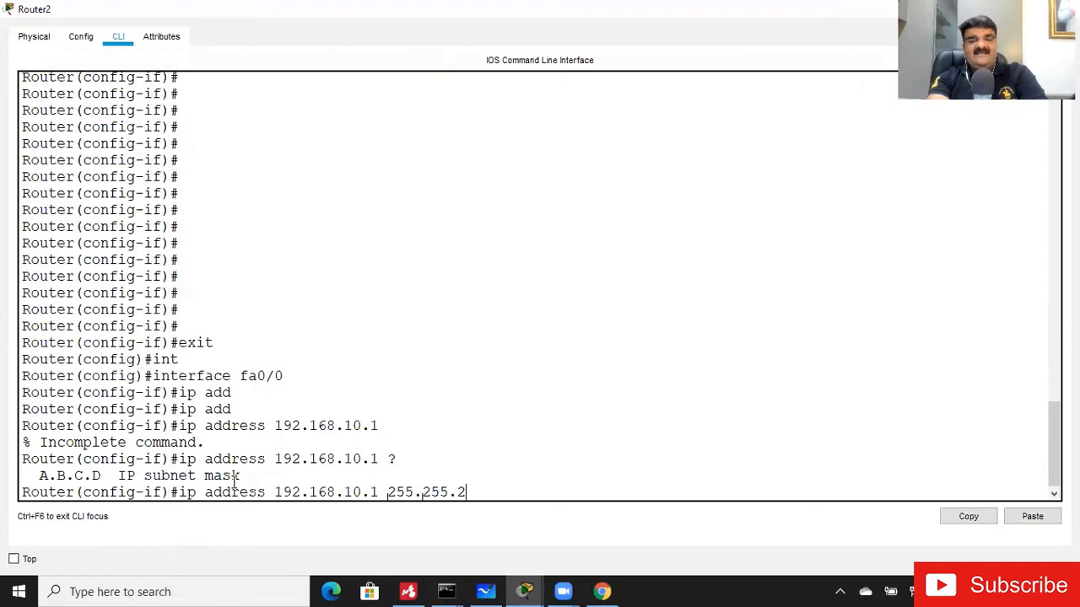
{"action": "type", "text": "55.0"}
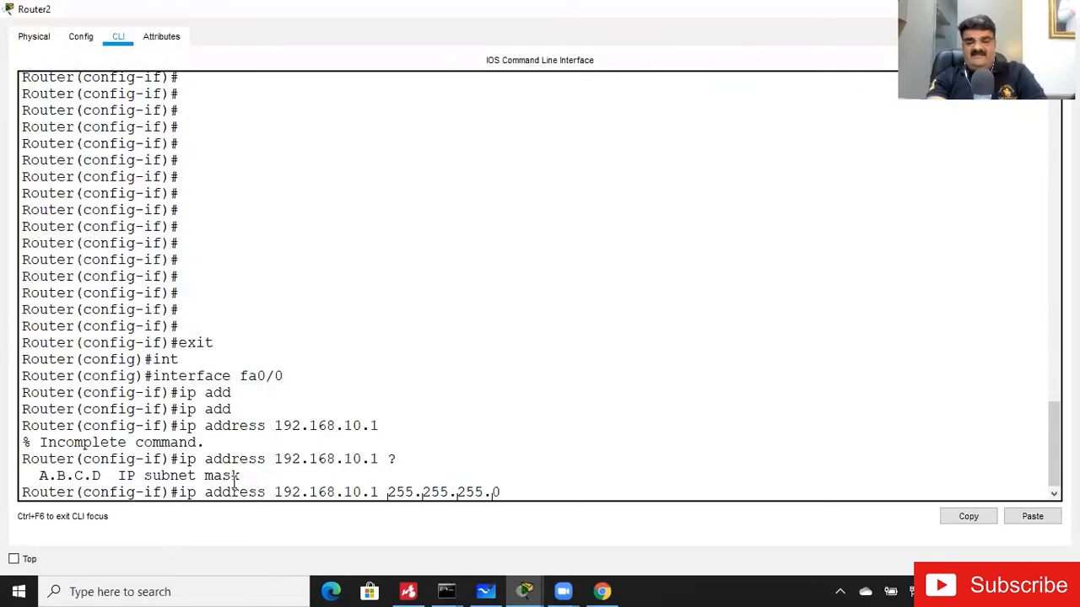
{"action": "type", "text": " ?"}
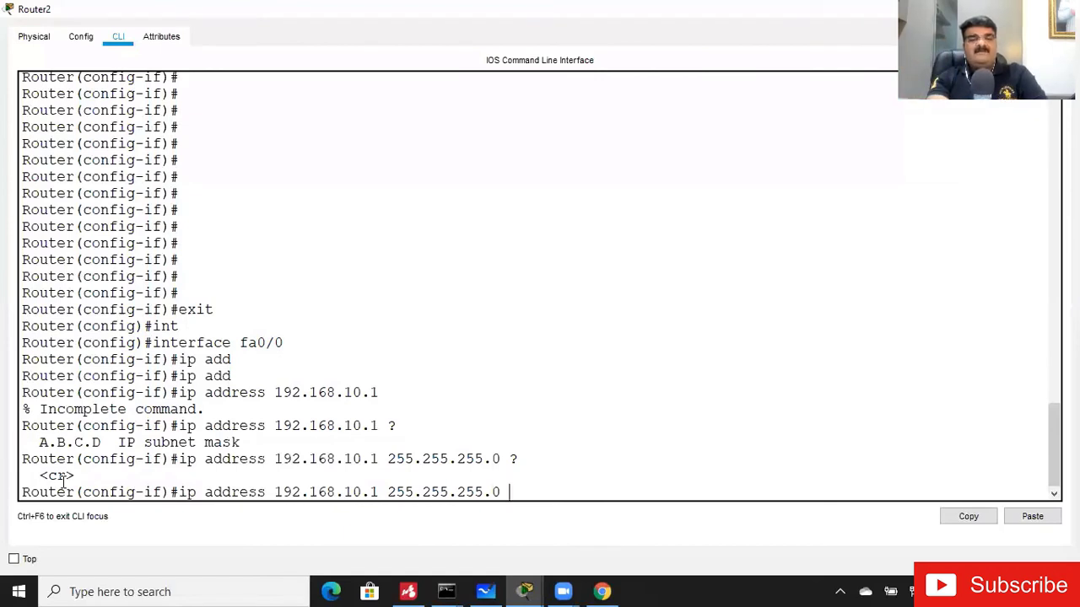
{"action": "key", "text": "Return"}
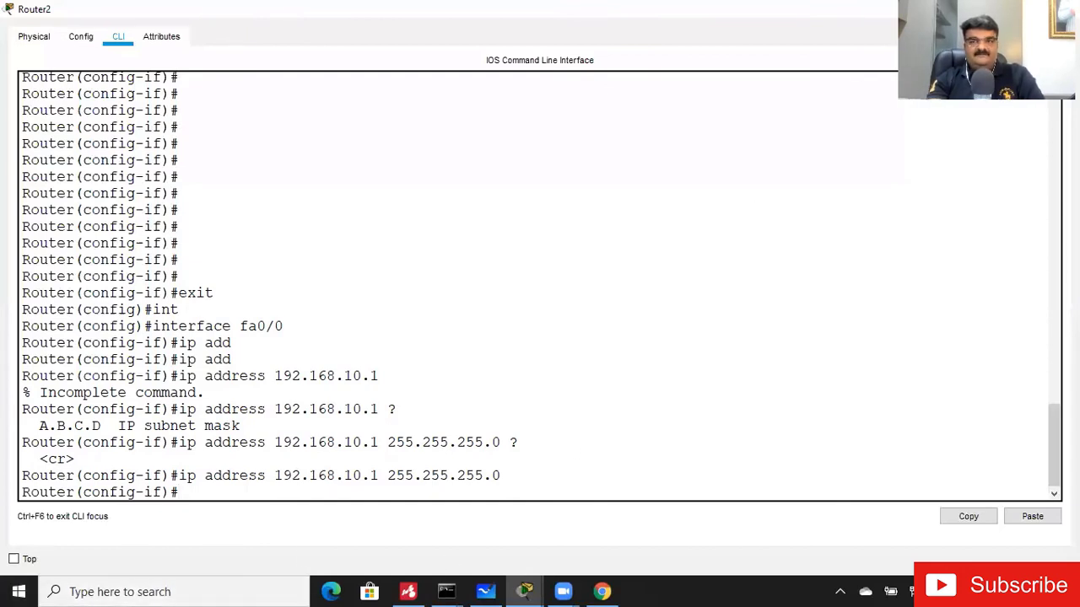
Inspect the ports on the link between Router2 and Switch1 in the network topology.
{"action": "key", "text": "alt+Tab"}
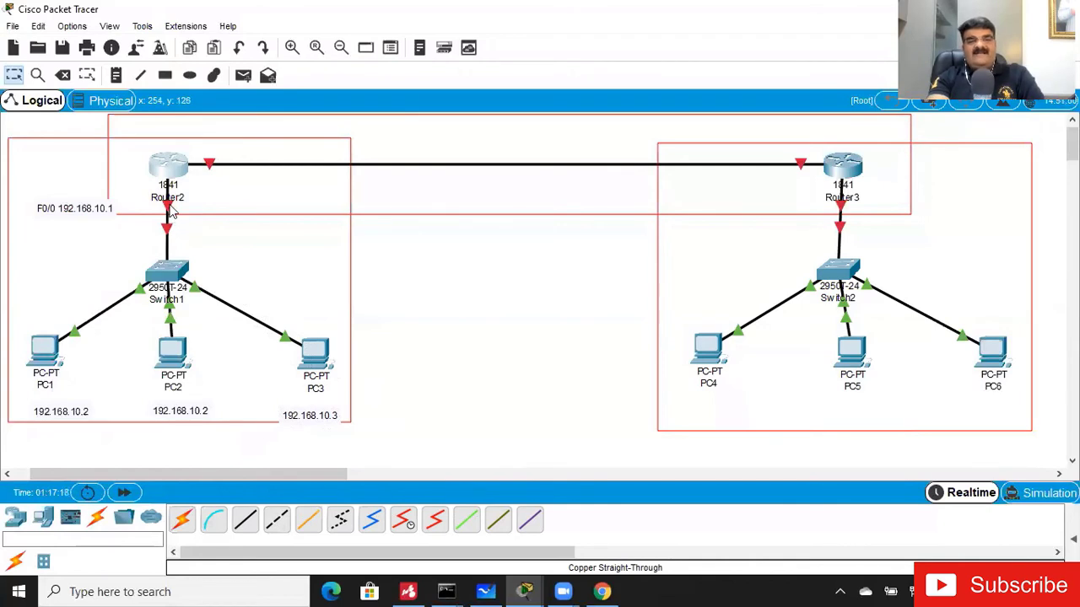
{"action": "mouse_move", "coordinate": [170, 215]}
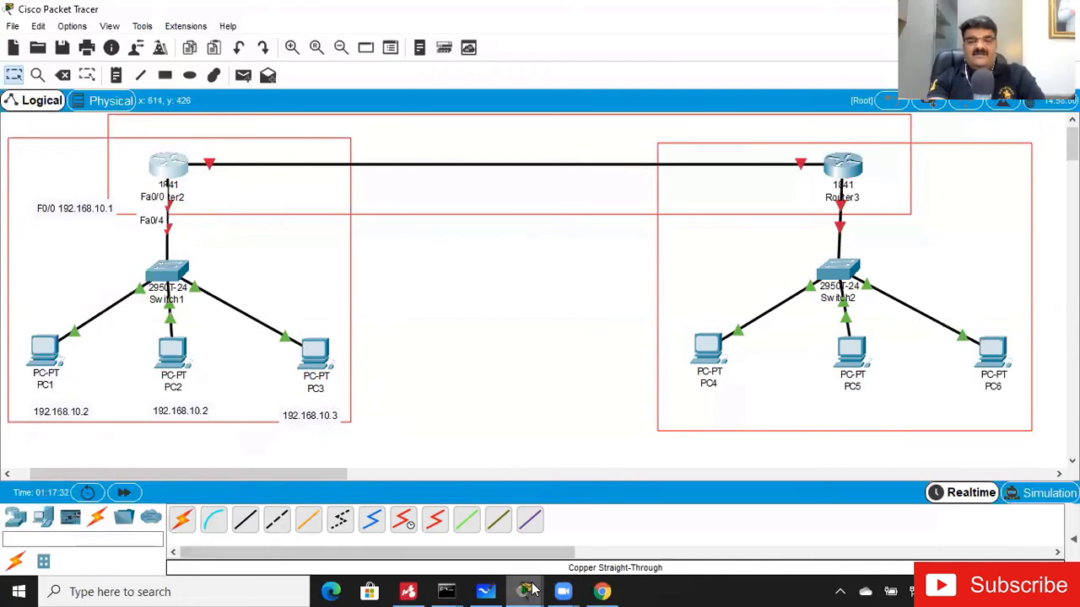
Return to Router2's command line and enable interface fa0/0 with the no shutdown command.
{"action": "mouse_move", "coordinate": [529, 590]}
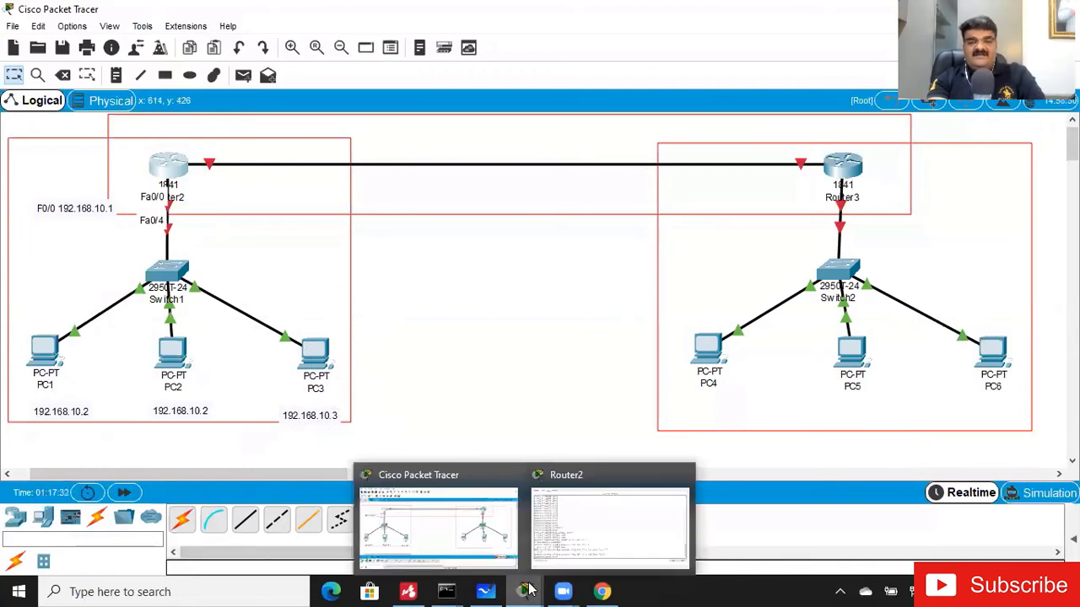
{"action": "left_click", "coordinate": [599, 528]}
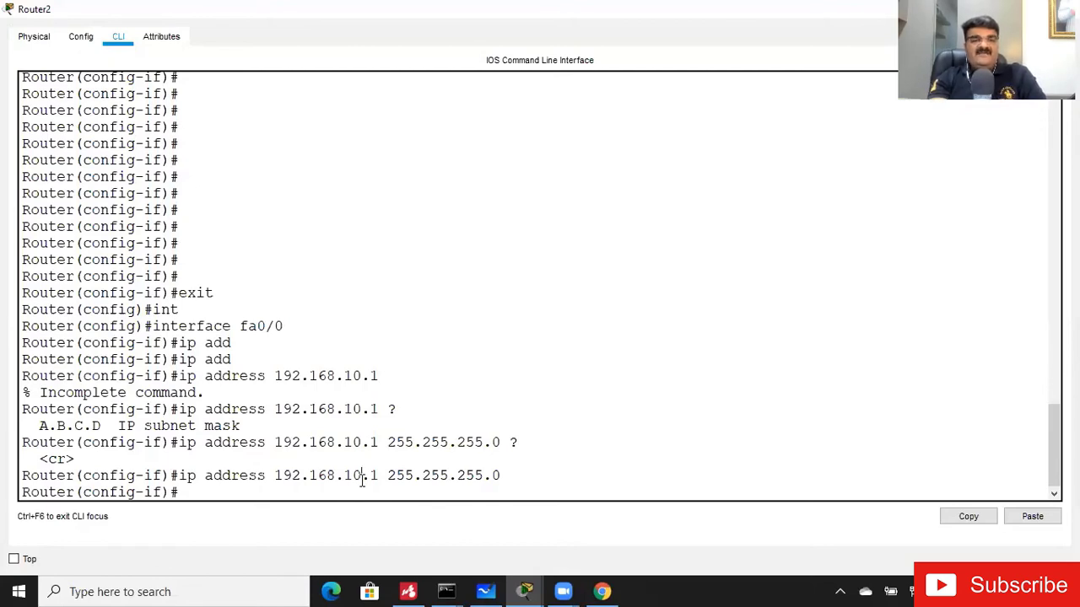
{"action": "key", "text": "Return"}
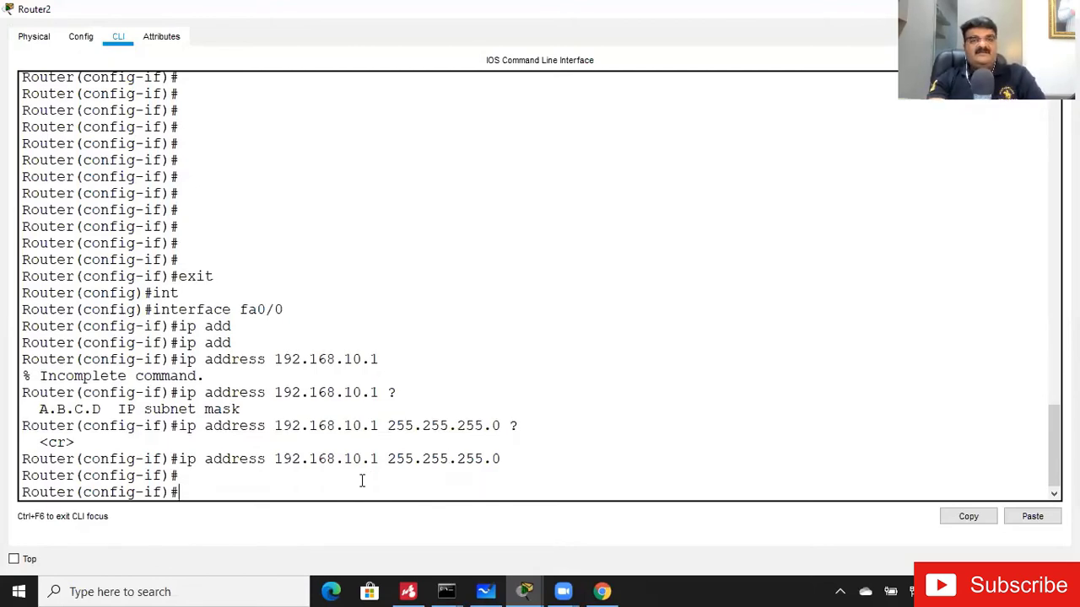
{"action": "type", "text": "no shut"}
{"action": "key", "text": "Tab"}
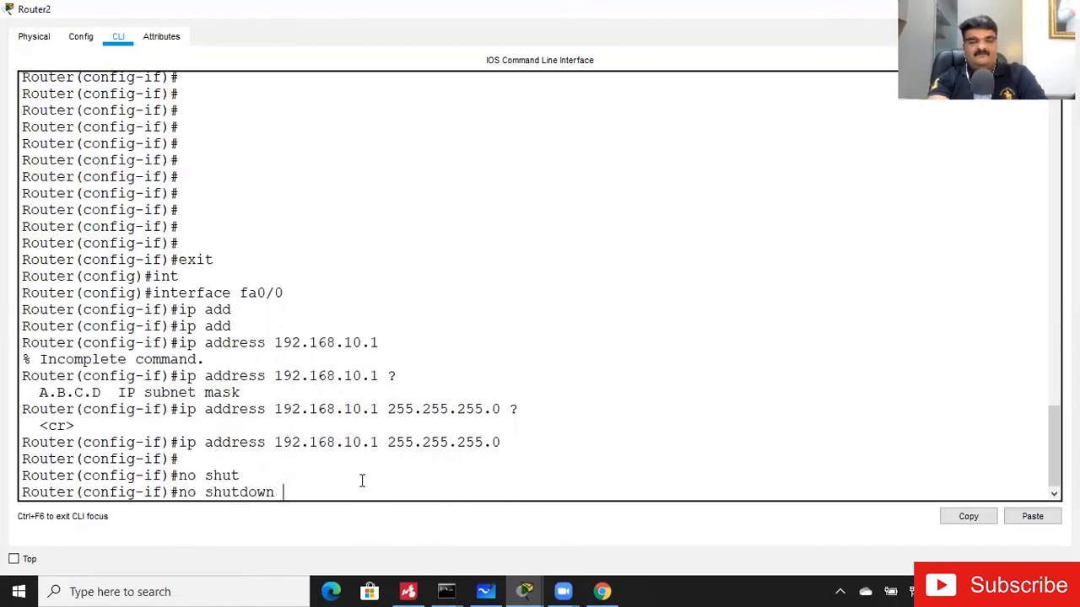
{"action": "key", "text": "Return"}
{"action": "key", "text": "Return"}
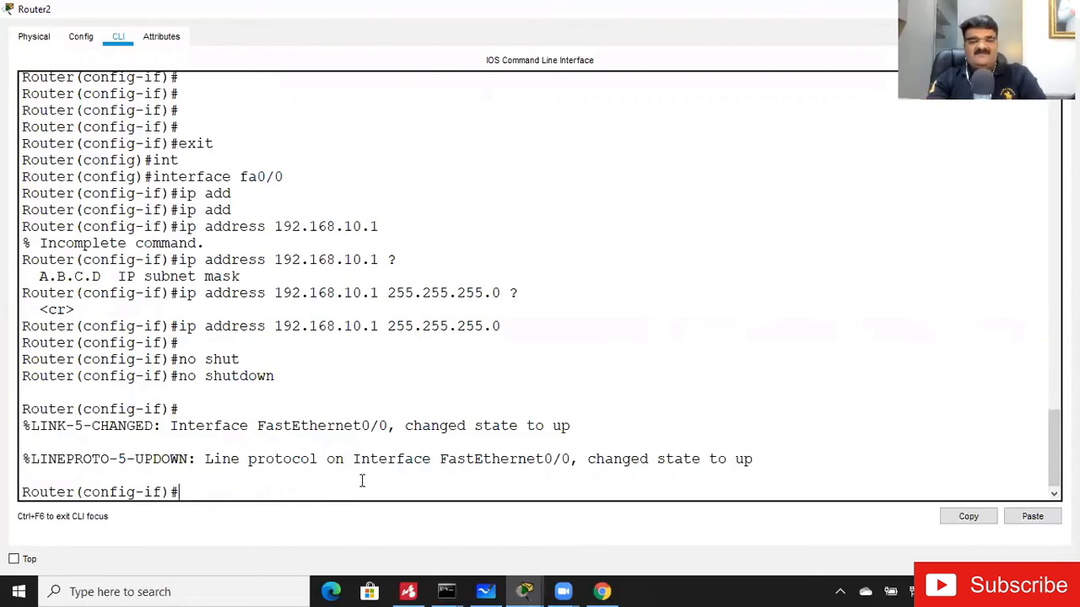
Go back to the topology and give PC1 the static IP address 192.168.10.2 with subnet mask 255.255.255.0.
{"action": "mouse_move", "coordinate": [469, 586]}
{"action": "mouse_move", "coordinate": [415, 589]}
{"action": "mouse_move", "coordinate": [526, 591]}
{"action": "left_click", "coordinate": [462, 537]}
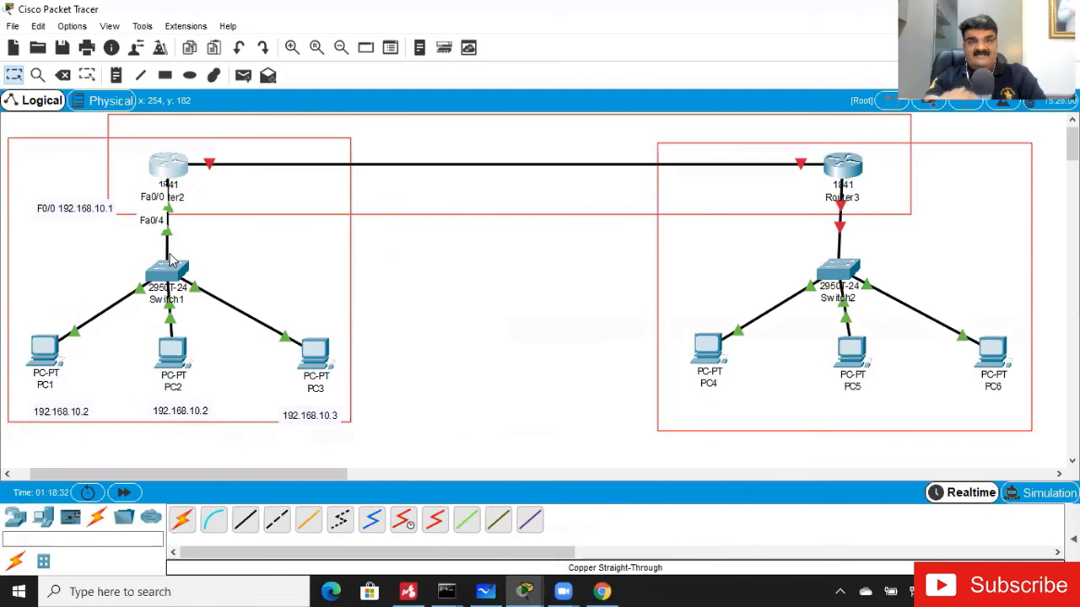
{"action": "left_click", "coordinate": [44, 357]}
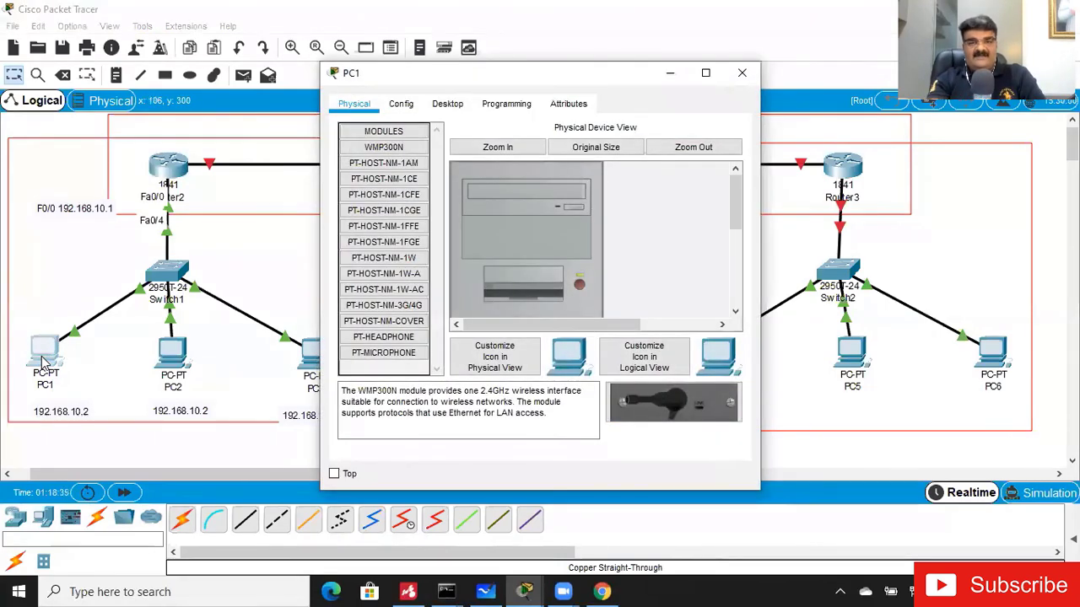
{"action": "left_click", "coordinate": [450, 108]}
{"action": "left_click", "coordinate": [386, 179]}
{"action": "left_click", "coordinate": [456, 211]}
{"action": "type", "text": "192.168.10.2"}
{"action": "key", "text": "Tab"}
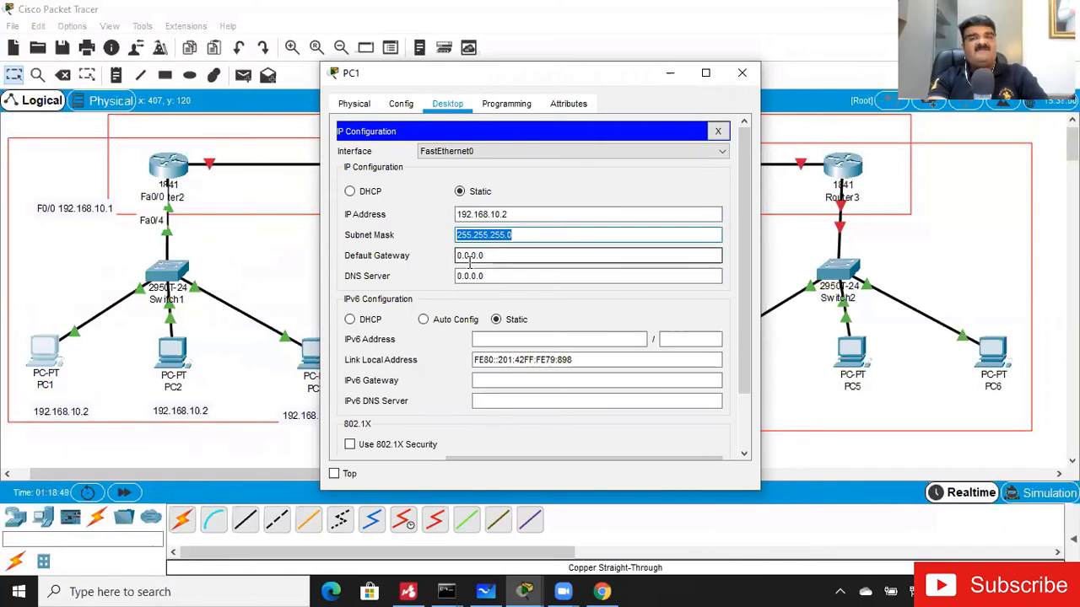
{"action": "left_click", "coordinate": [742, 76]}
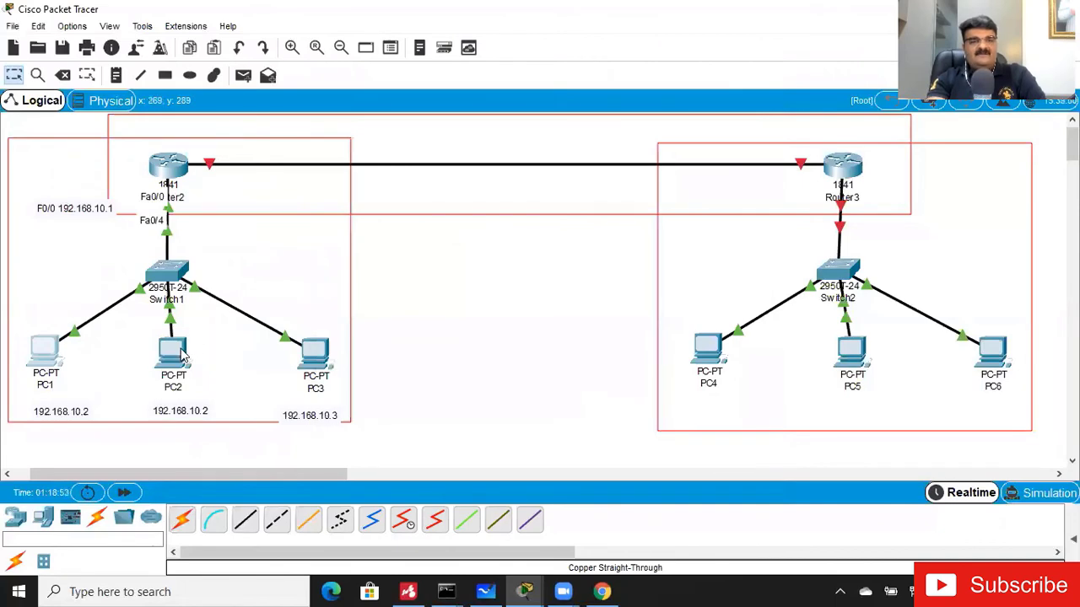
Give PC2 the static IP address 192.168.10.3 with subnet mask 255.255.255.0.
{"action": "left_click", "coordinate": [184, 354]}
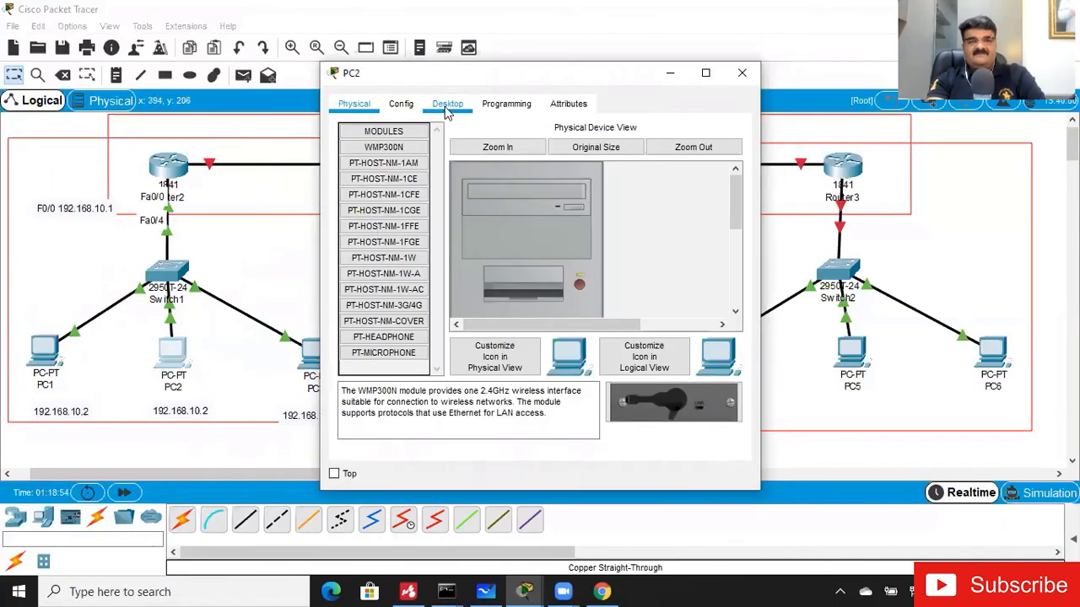
{"action": "left_click", "coordinate": [447, 105]}
{"action": "left_click", "coordinate": [396, 189]}
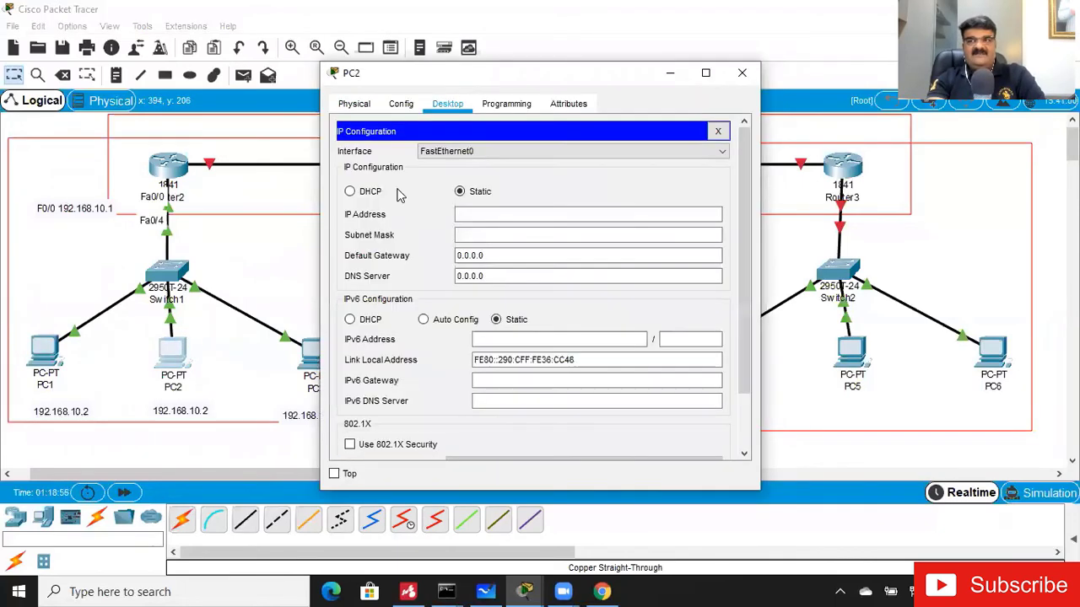
{"action": "left_click", "coordinate": [485, 216]}
{"action": "type", "text": "1"}
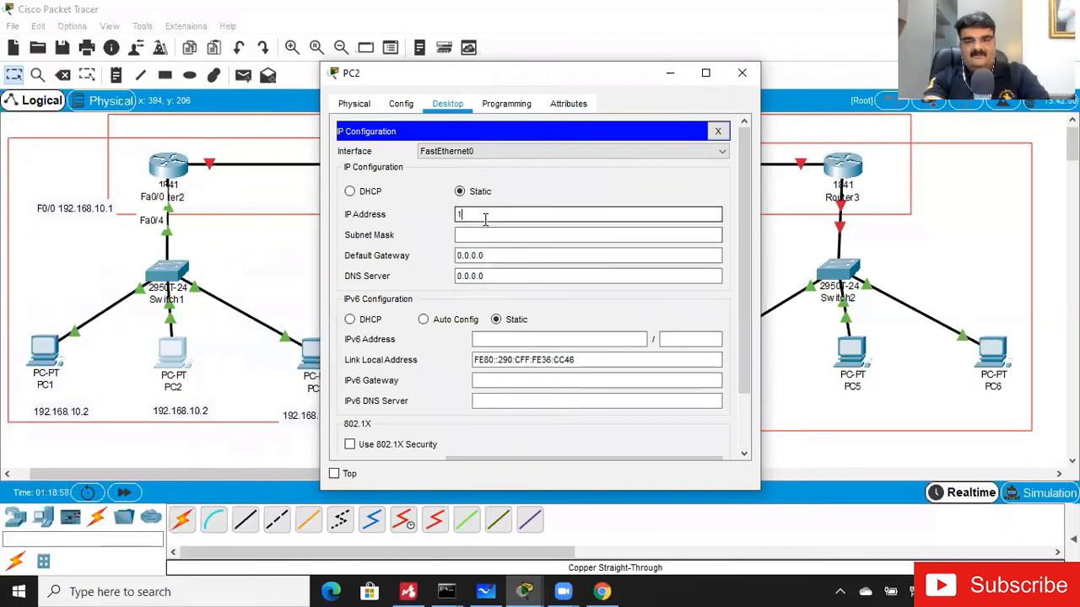
{"action": "type", "text": "92.168.10"}
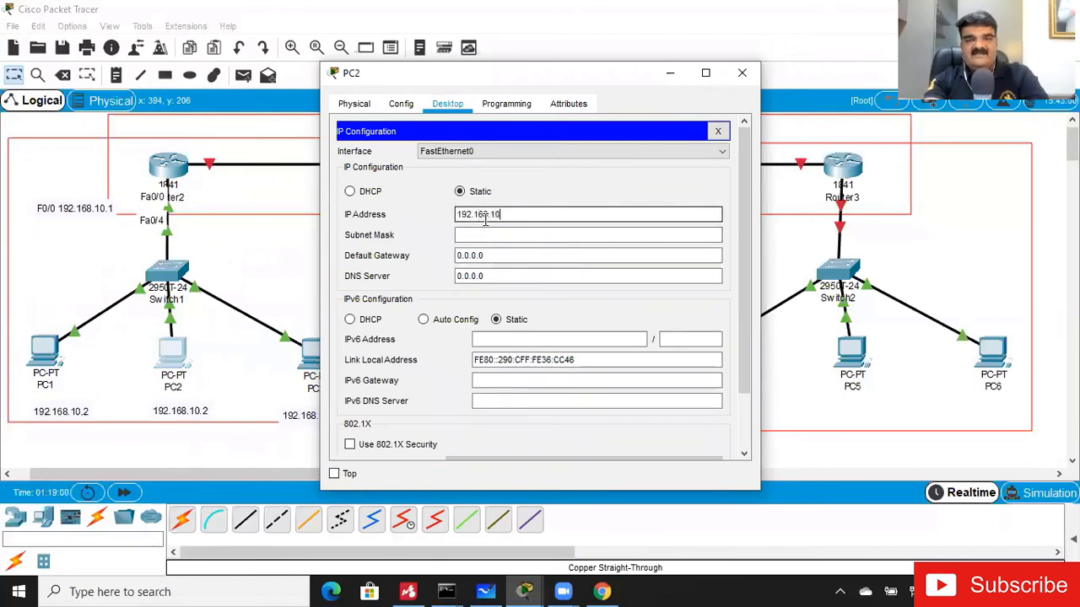
{"action": "type", "text": ".3"}
{"action": "key", "text": "Tab"}
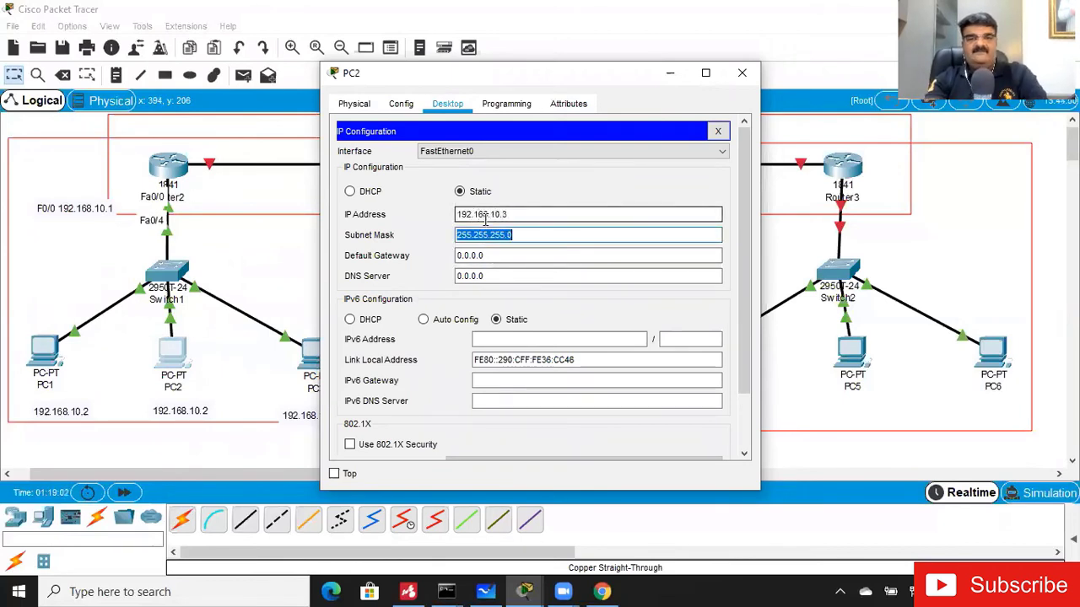
{"action": "left_click", "coordinate": [743, 73]}
Give PC3 the static IP address 192.168.10.4 with subnet mask 255.255.255.0 and close its configuration window.
{"action": "left_click", "coordinate": [314, 353]}
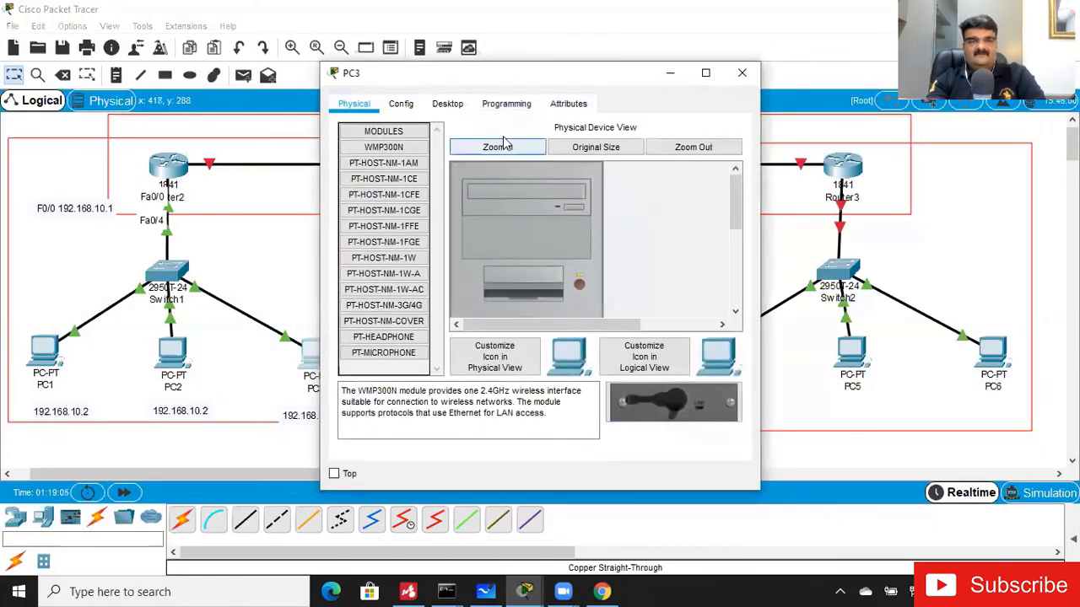
{"action": "left_click", "coordinate": [447, 105]}
{"action": "left_click", "coordinate": [397, 168]}
{"action": "left_click", "coordinate": [494, 216]}
{"action": "type", "text": "192."}
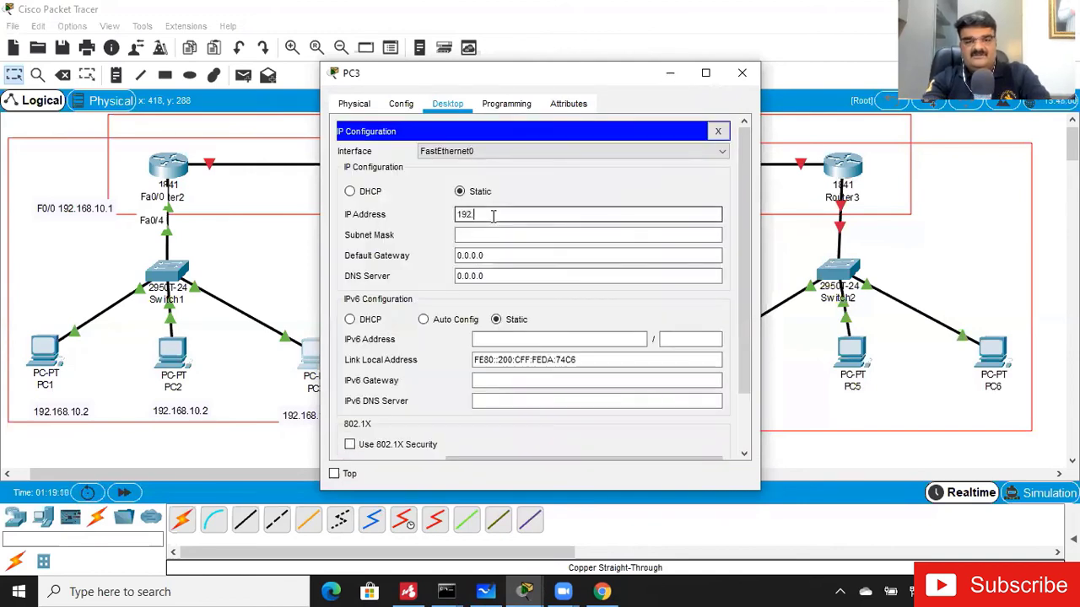
{"action": "type", "text": "168.10."}
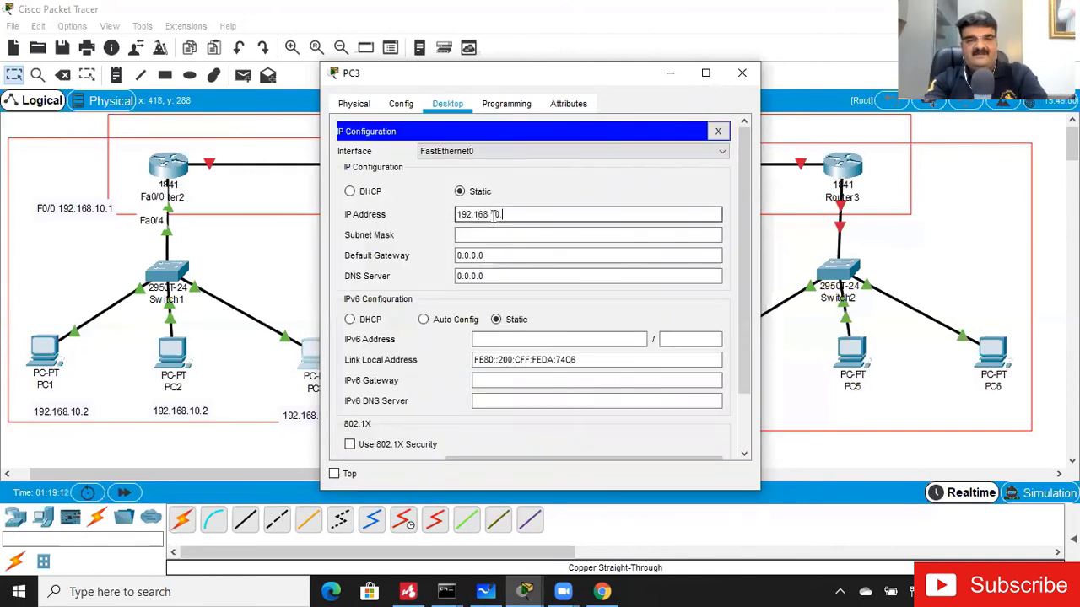
{"action": "type", "text": "4"}
{"action": "key", "text": "Tab"}
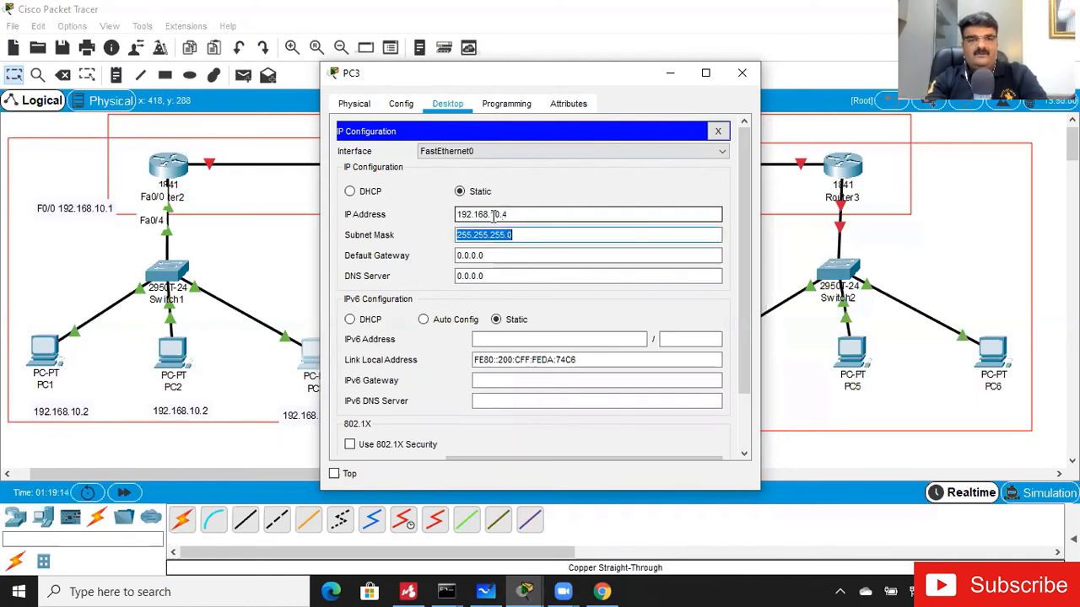
{"action": "left_click", "coordinate": [741, 74]}
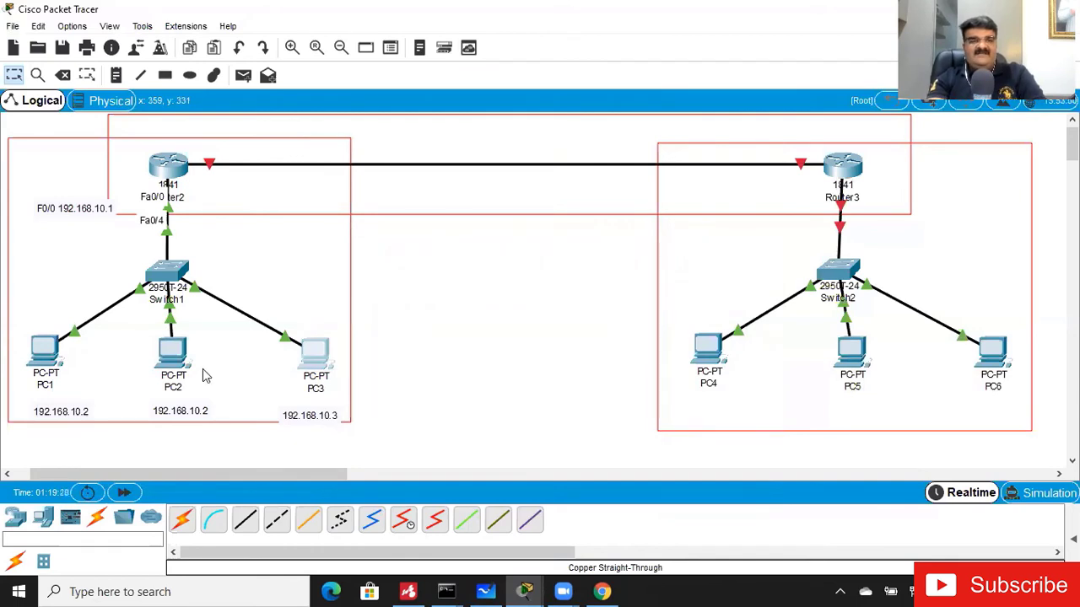
From PC1's command prompt, ping Router2's fa0/0 address 192.168.10.1 and widen the window to read the replies.
{"action": "left_click", "coordinate": [44, 359]}
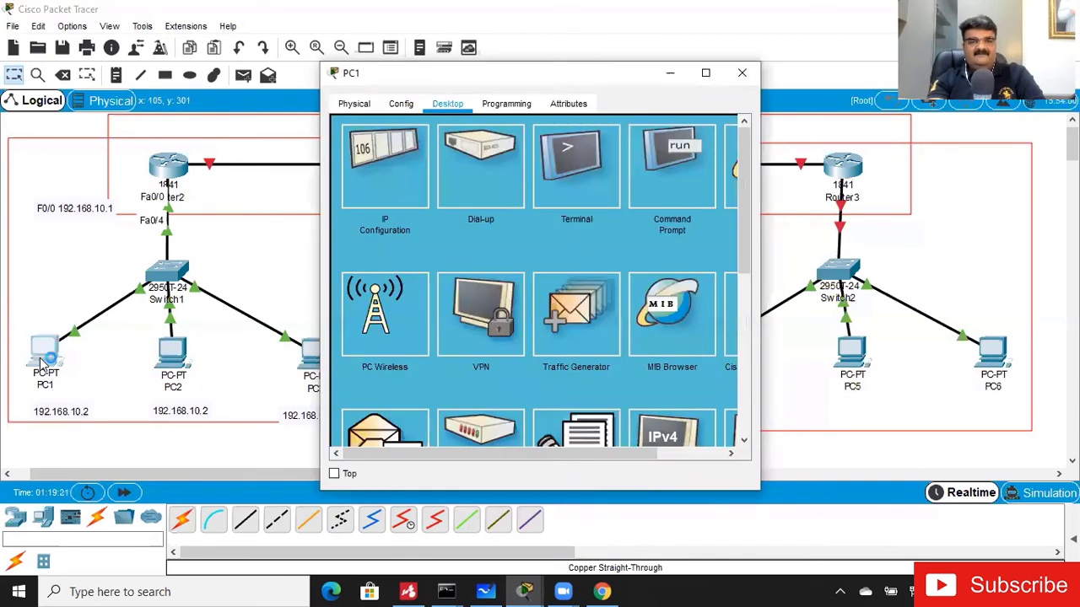
{"action": "left_click", "coordinate": [696, 177]}
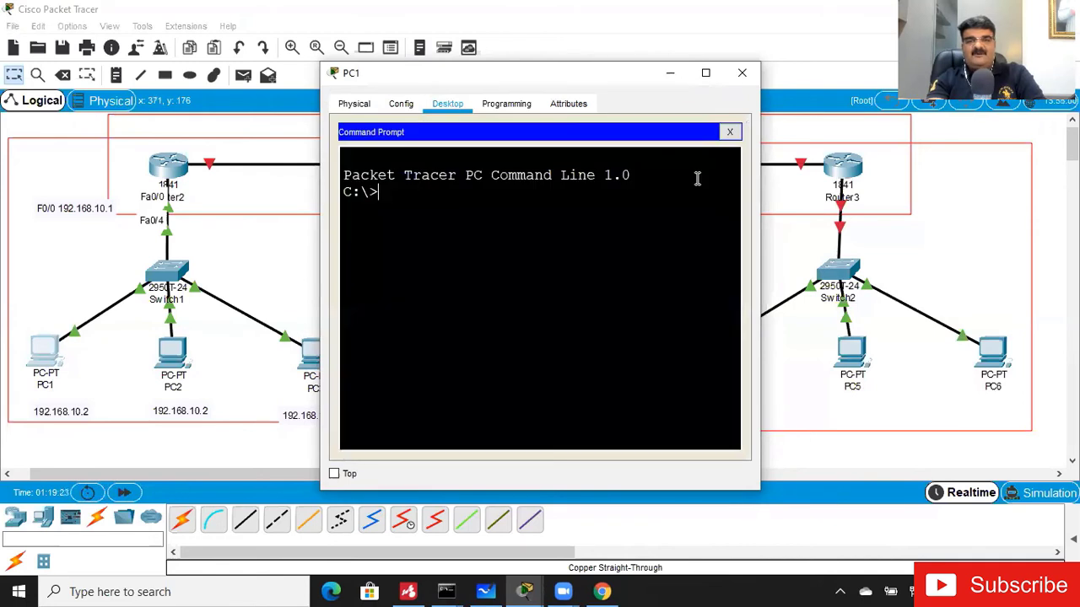
{"action": "type", "text": "ping"}
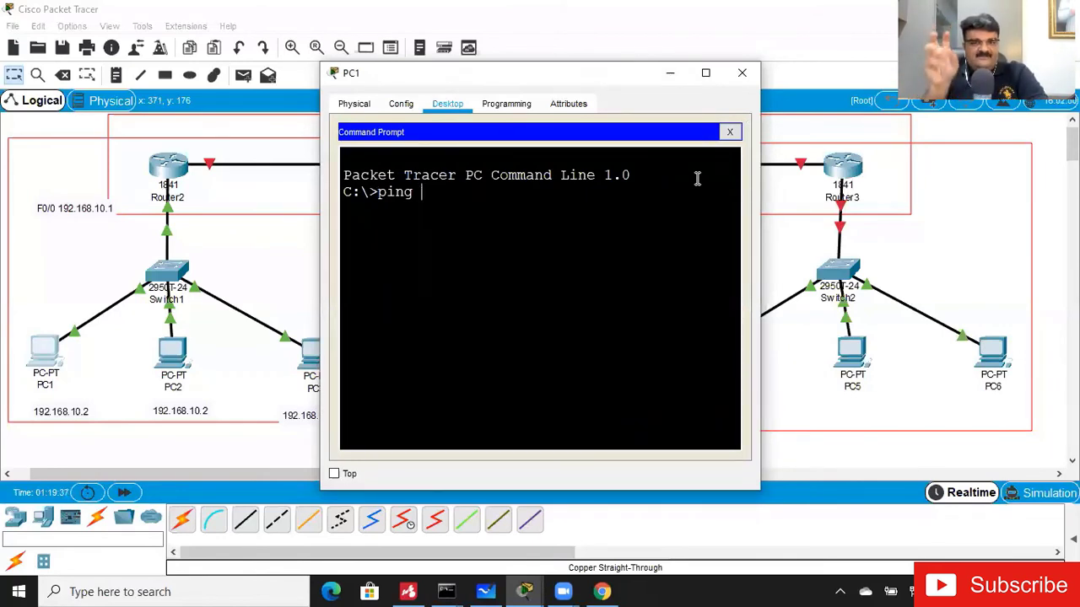
{"action": "type", "text": "192."}
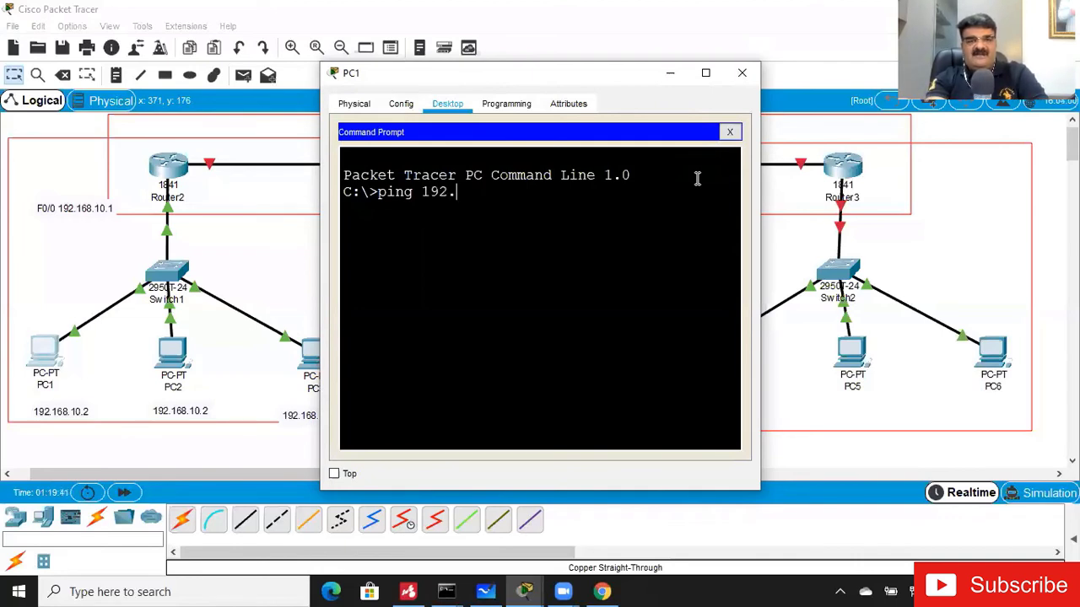
{"action": "type", "text": "168."}
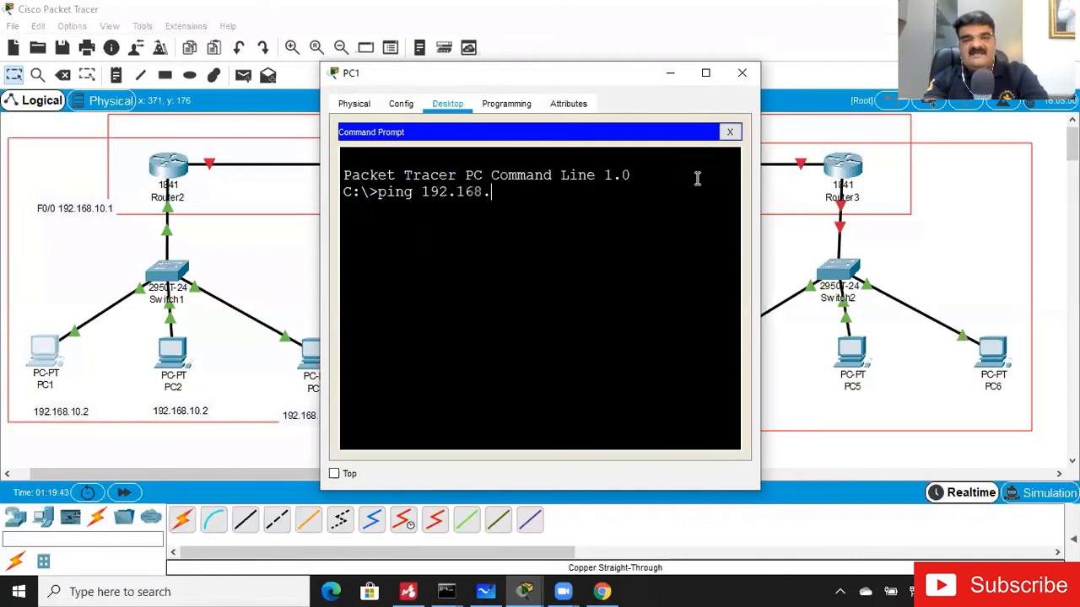
{"action": "type", "text": "10.1"}
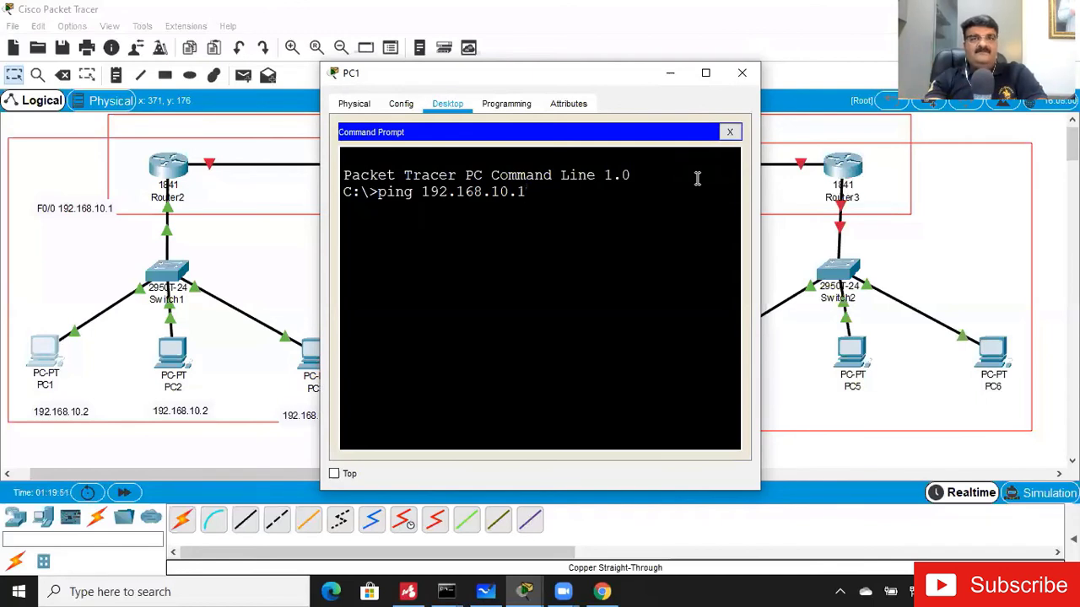
{"action": "key", "text": "Return"}
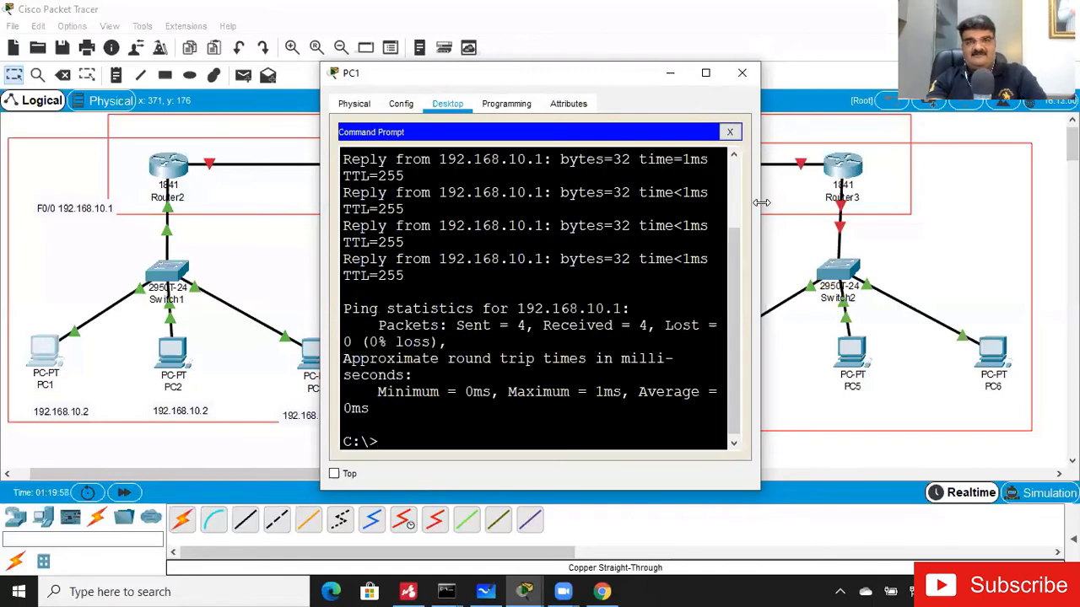
{"action": "left_click_drag", "start_coordinate": [760, 203], "coordinate": [1031, 261]}
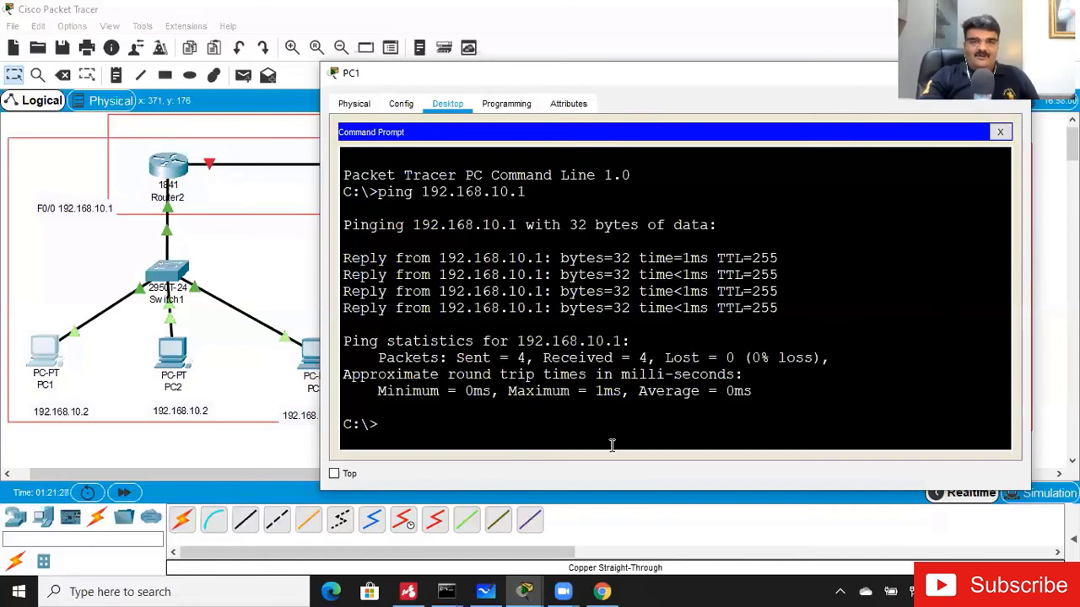
Repeat the ping to 192.168.10.1 from PC1 and interrupt it before it completes.
{"action": "key", "text": "Up"}
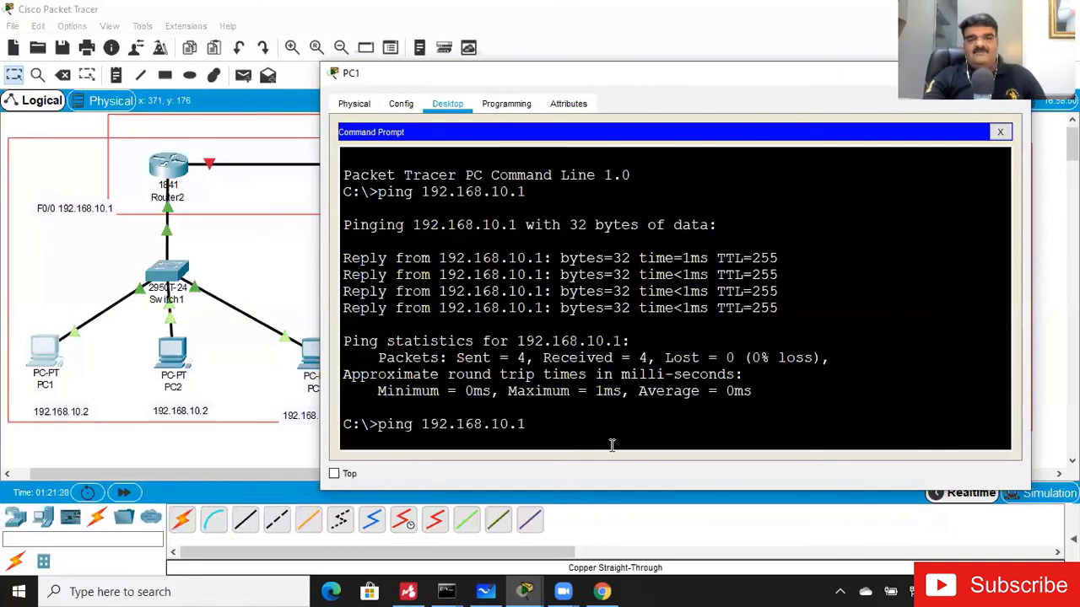
{"action": "key", "text": "Return"}
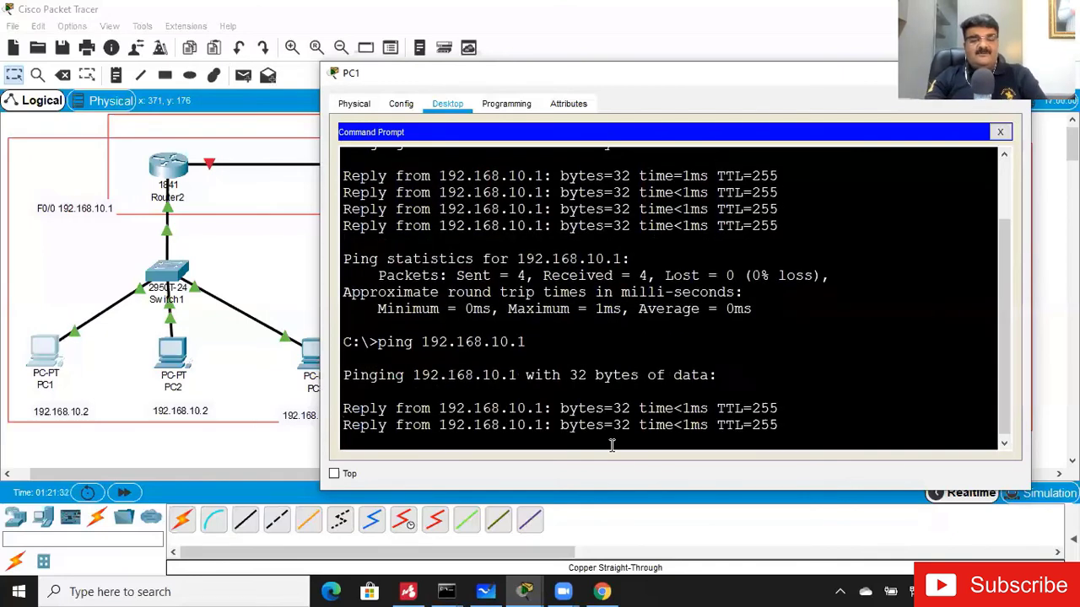
{"action": "key", "text": "ctrl+c"}
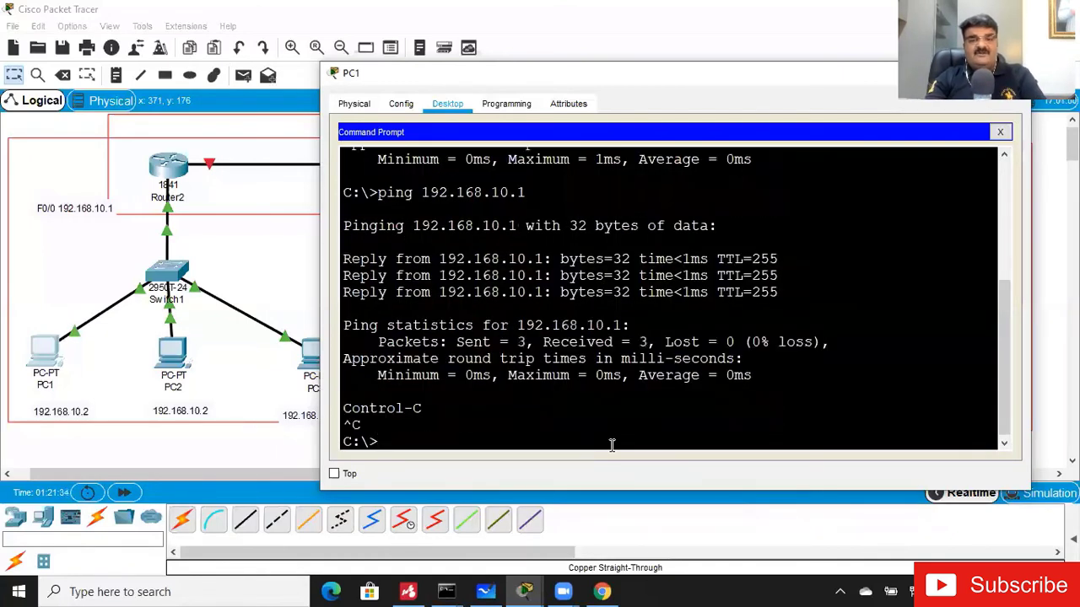
Ping the unassigned address 192.168.10.6 from PC1 and close the PC1 window.
{"action": "key", "text": "Up"}
{"action": "key", "text": "BackSpace"}
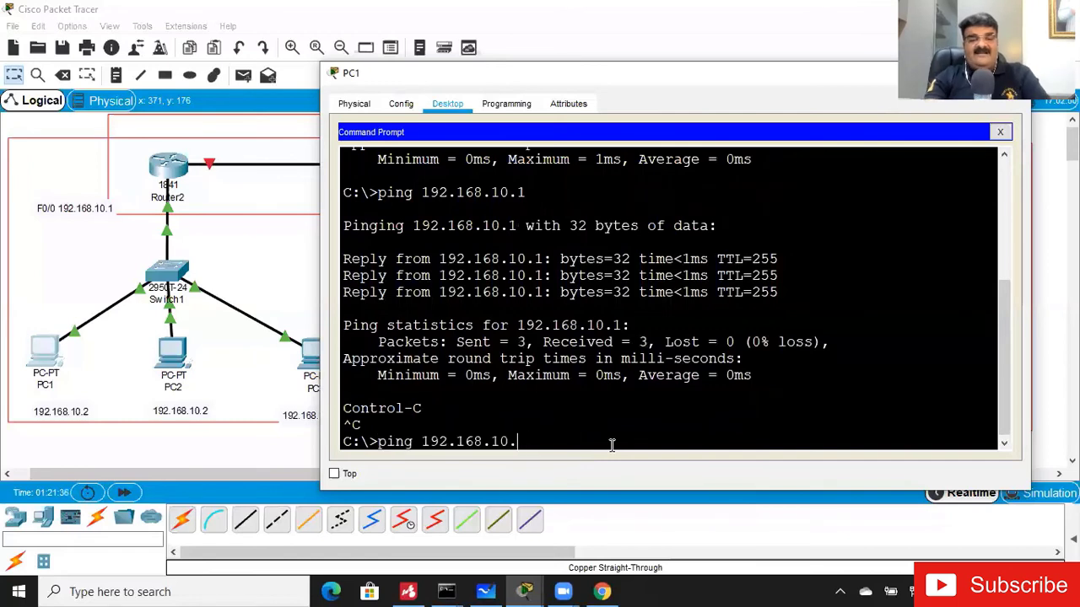
{"action": "type", "text": "6"}
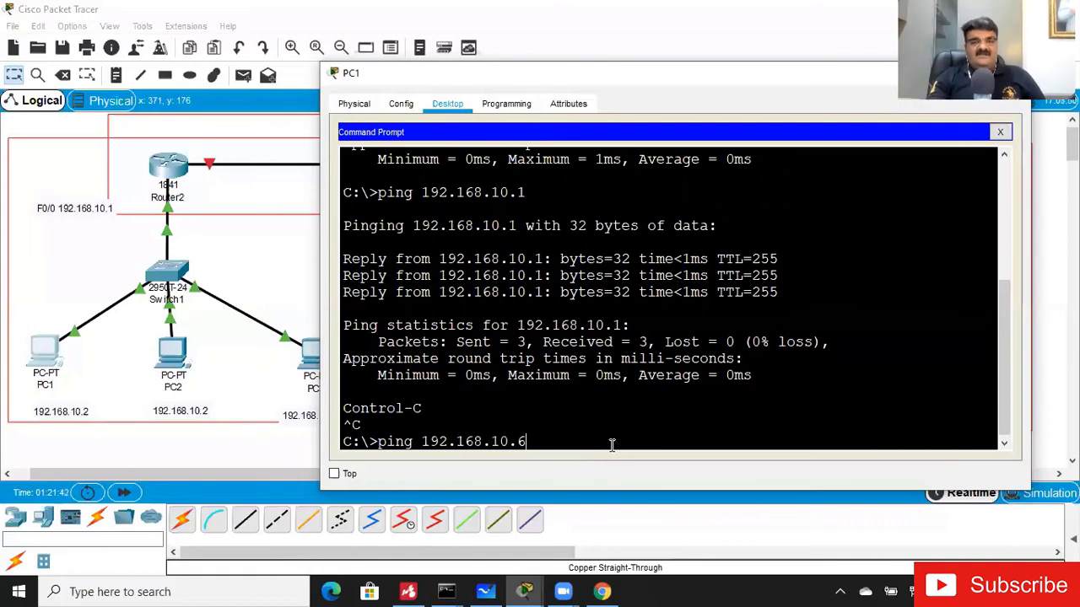
{"action": "key", "text": "Return"}
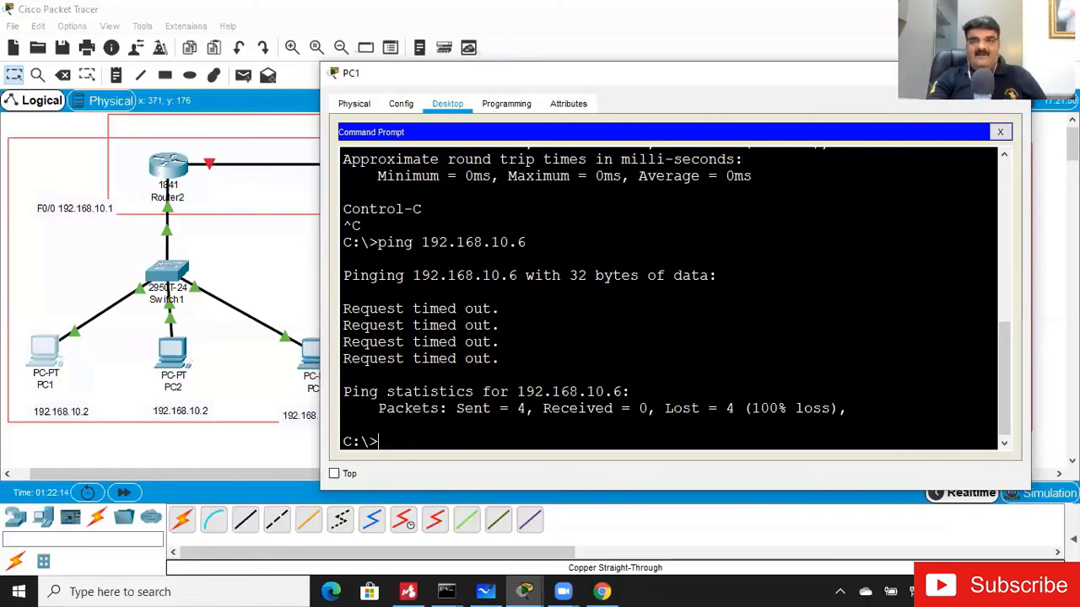
{"action": "left_click", "coordinate": [1013, 73]}
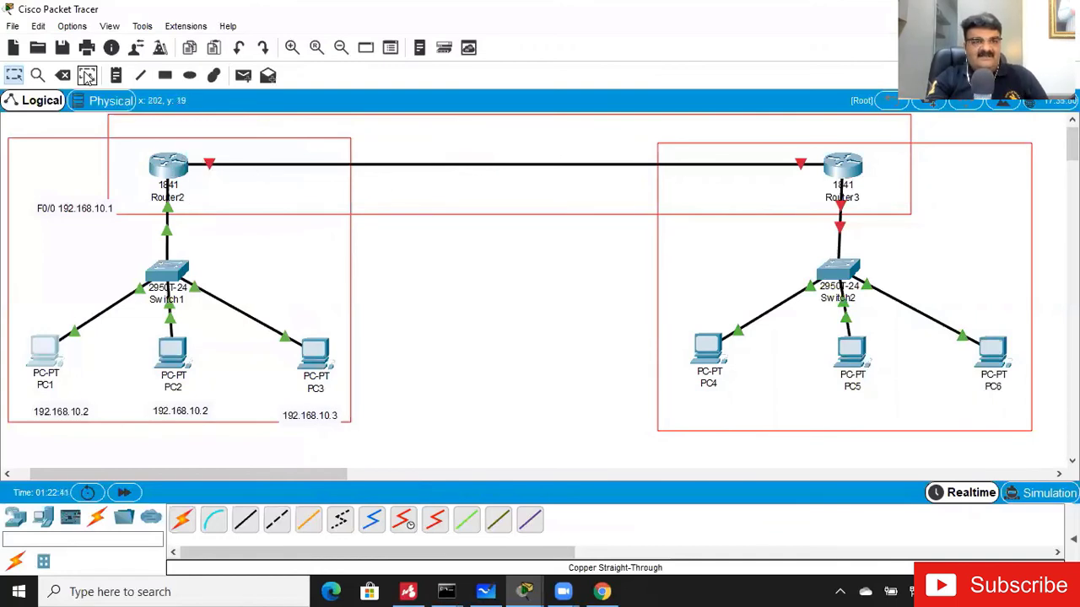
Place a text note reading 192.168.20.1 in the empty area between the two networks.
{"action": "left_click", "coordinate": [113, 76]}
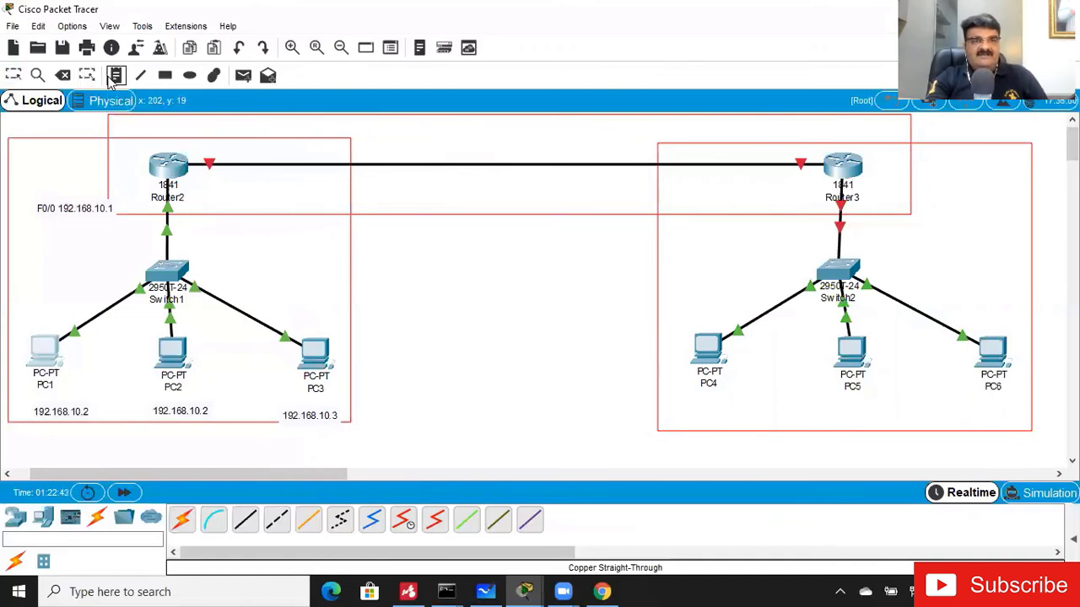
{"action": "left_click", "coordinate": [461, 266]}
{"action": "type", "text": "192.1"}
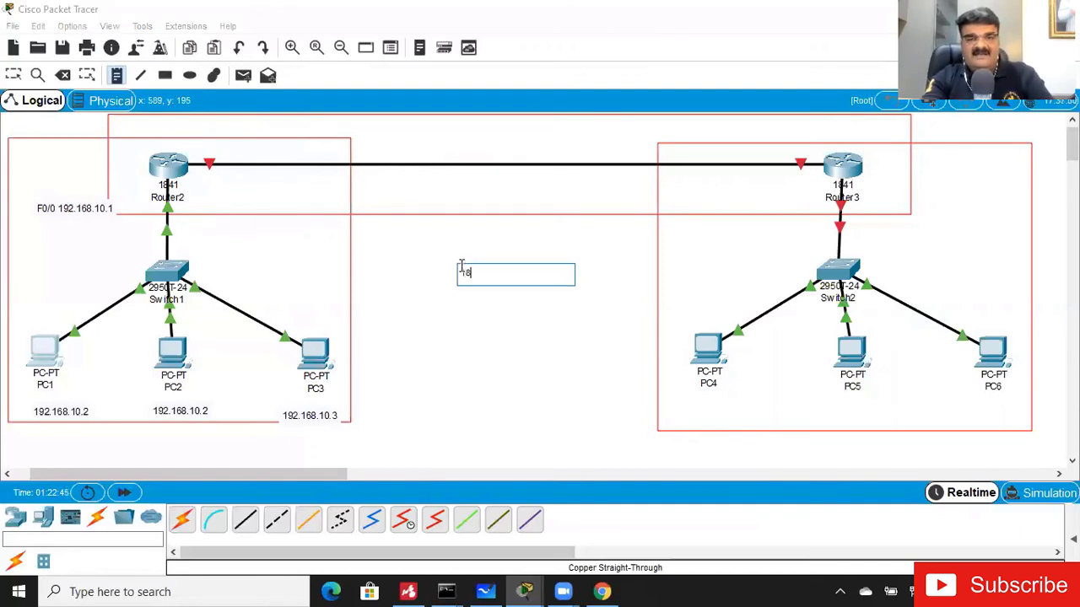
{"action": "type", "text": "68.20.1"}
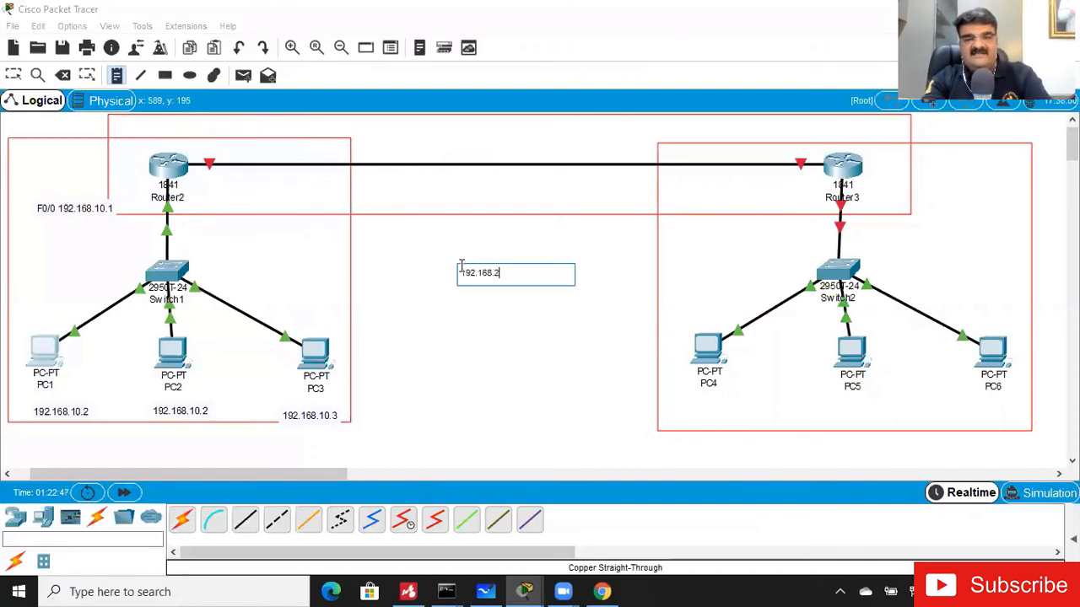
{"action": "left_click", "coordinate": [497, 344]}
{"action": "left_click", "coordinate": [489, 272]}
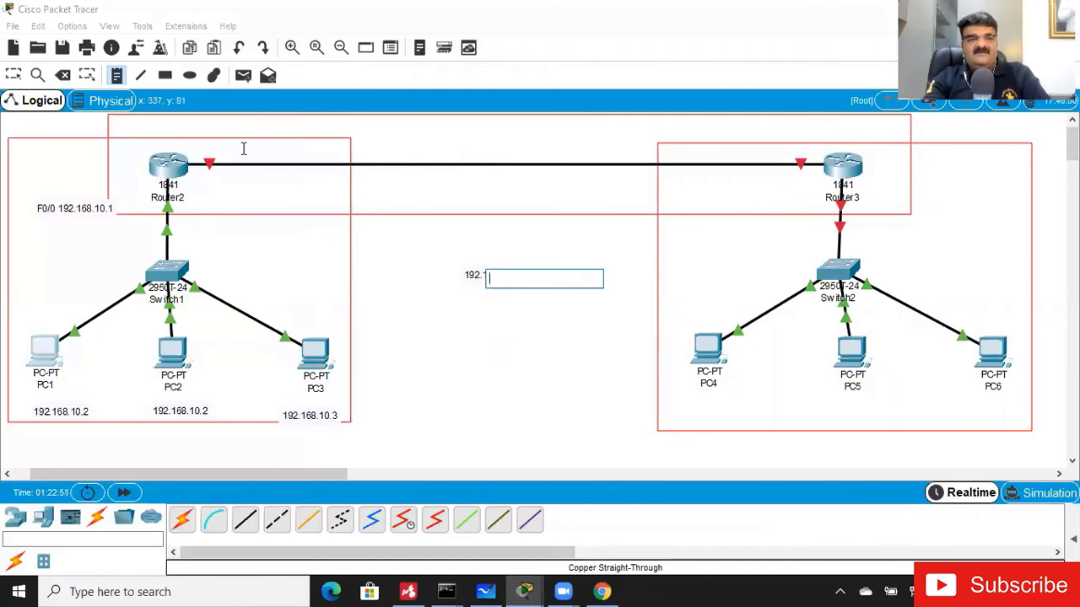
Add a text note reading 192.168.20.1 beside Router2 on its link to Router3.
{"action": "left_click", "coordinate": [196, 140]}
{"action": "type", "text": "192"}
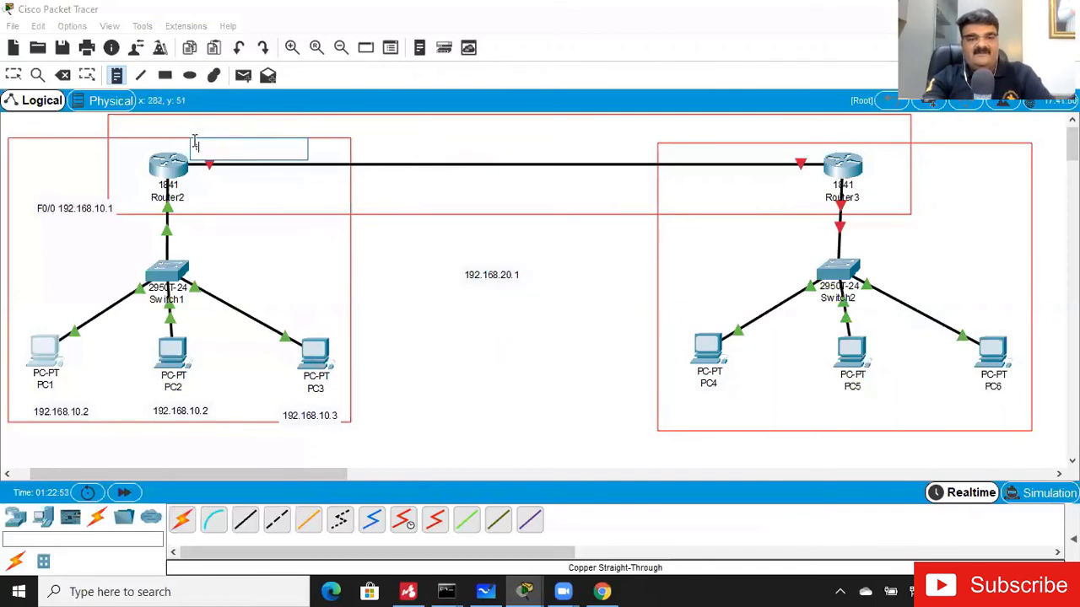
{"action": "type", "text": ".168."}
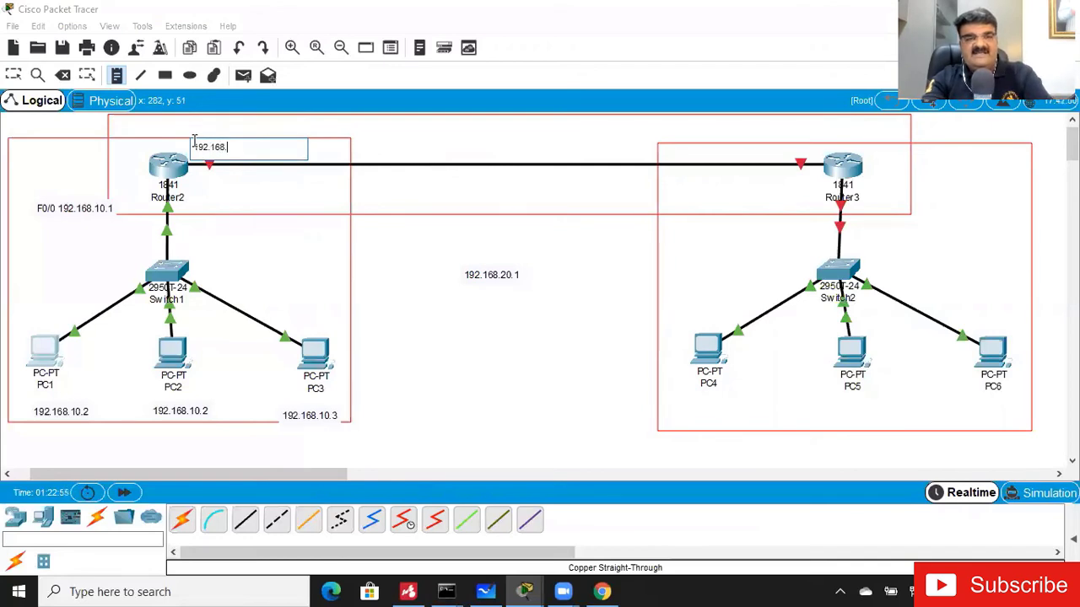
{"action": "type", "text": "20.1"}
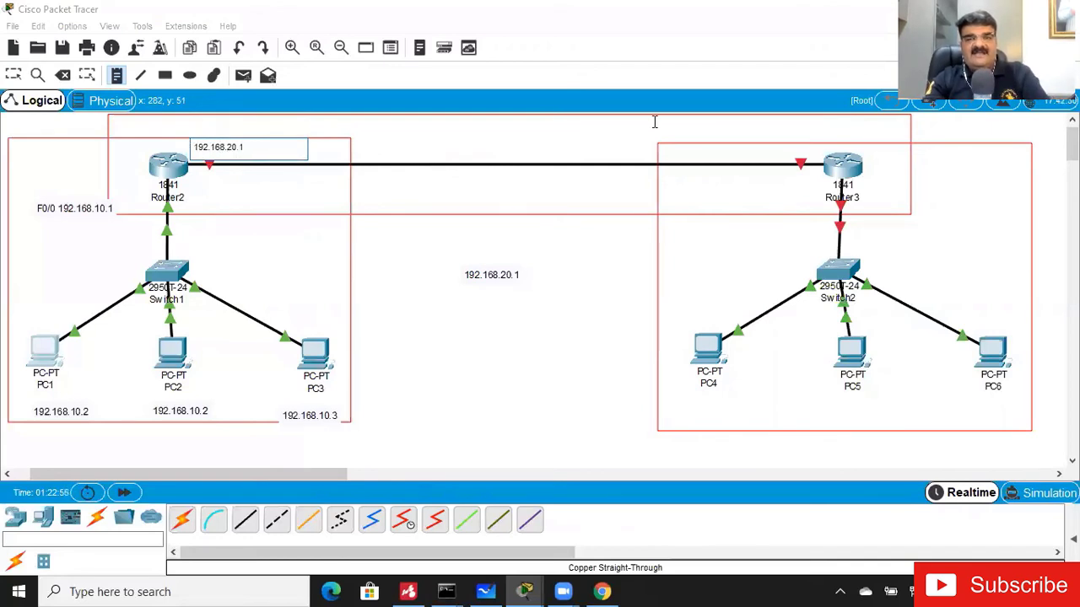
Label Router3's end of the router-to-router link with a text note reading 192.168.20.2.
{"action": "left_click", "coordinate": [744, 149]}
{"action": "type", "text": "192"}
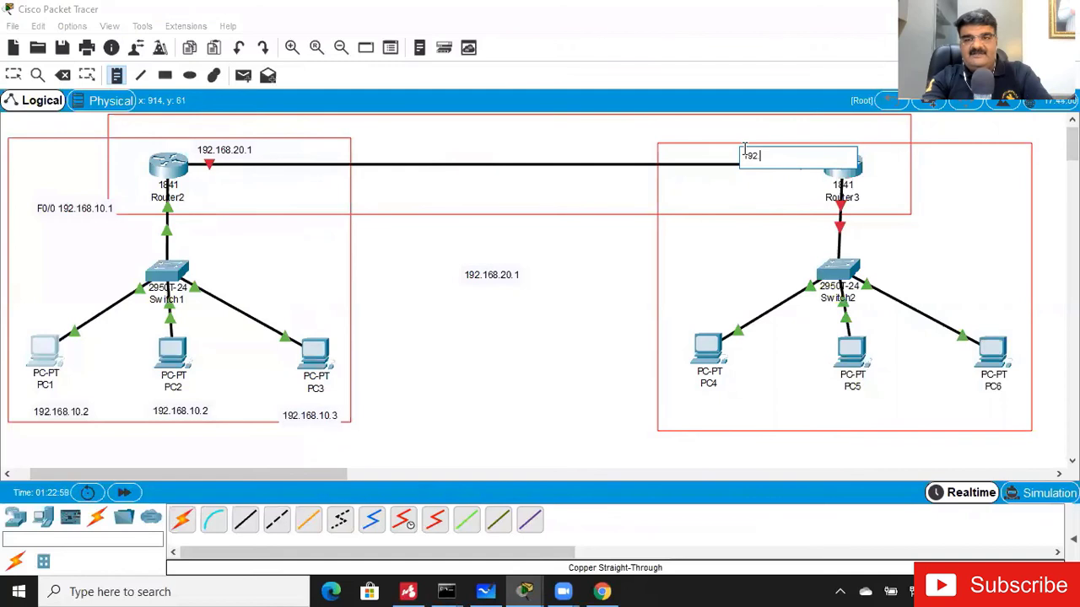
{"action": "type", "text": ".168.20.2"}
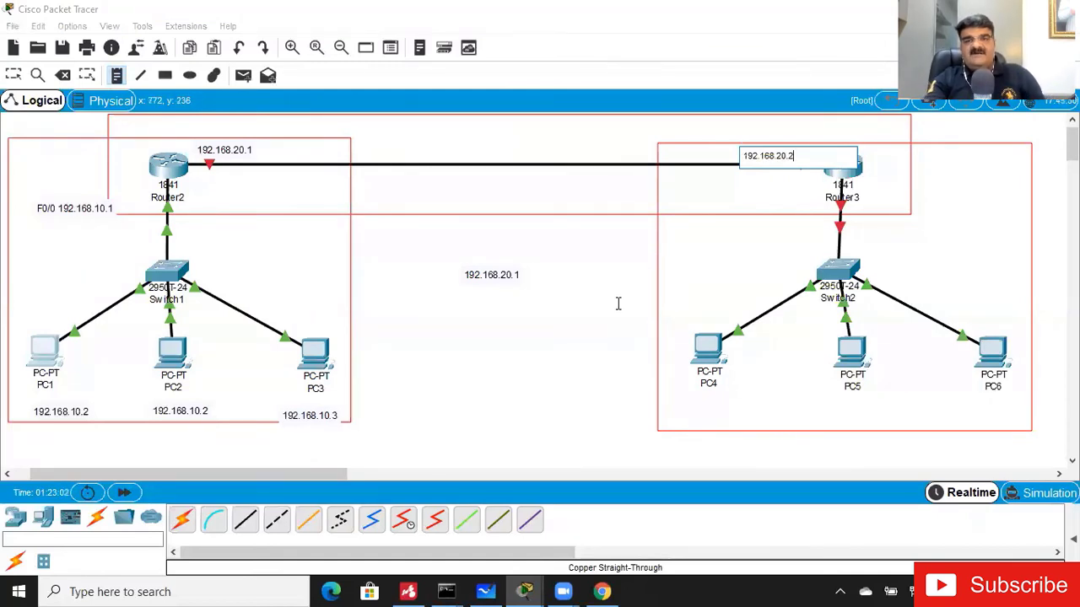
{"action": "left_click", "coordinate": [618, 307]}
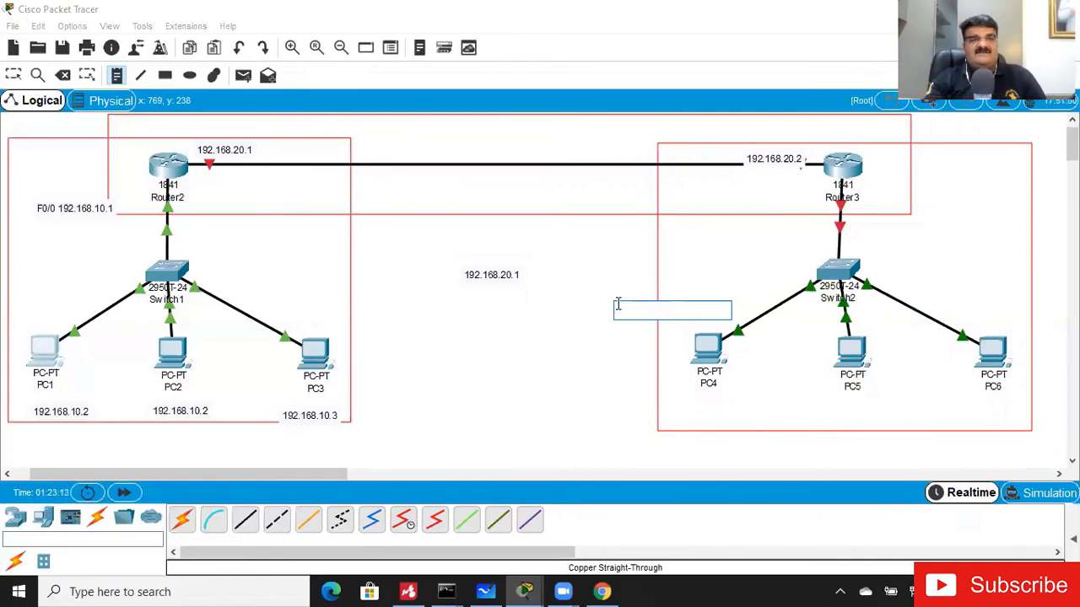
Replace the text of the note at Router2's end of the router link with f0/1 192.168.20.2.
{"action": "left_click", "coordinate": [239, 150]}
{"action": "key", "text": "ctrl+a"}
{"action": "key", "text": "BackSpace"}
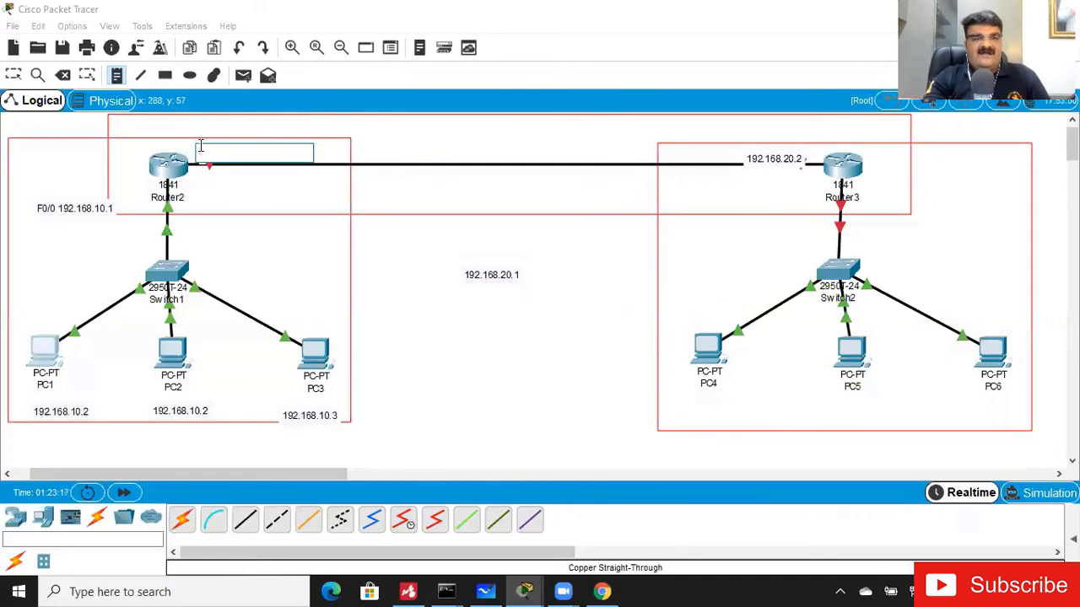
{"action": "type", "text": "F0/1 1"}
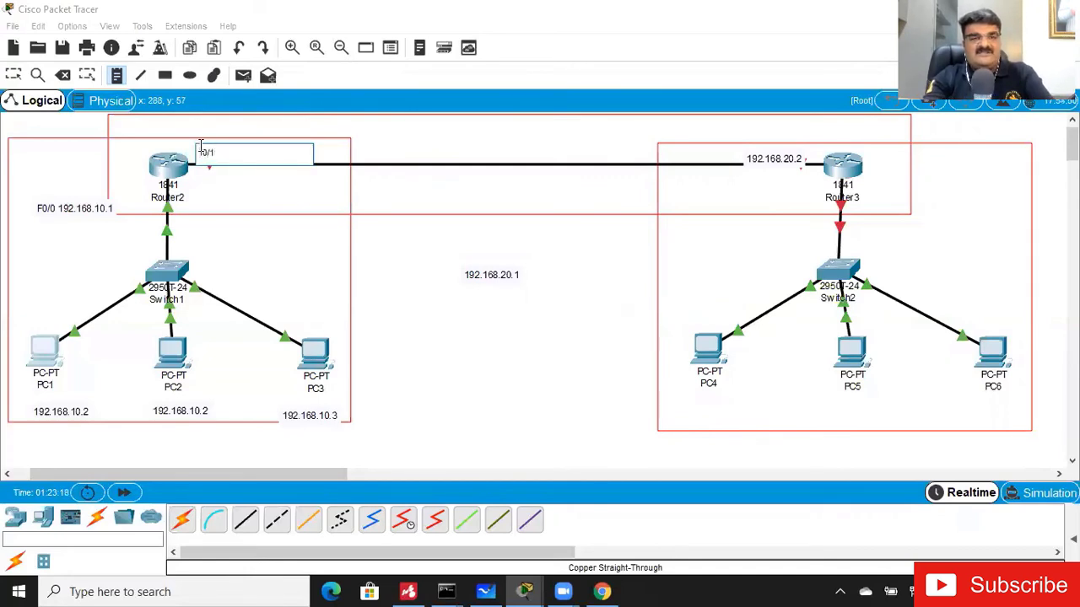
{"action": "type", "text": "92.168."}
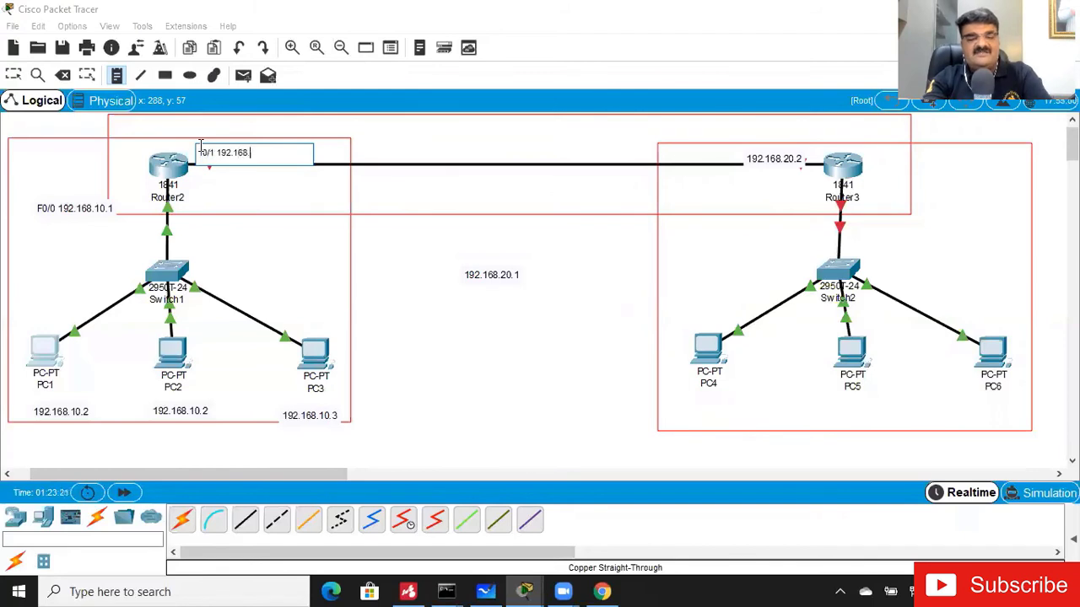
{"action": "type", "text": "20.2"}
{"action": "left_click", "coordinate": [379, 271]}
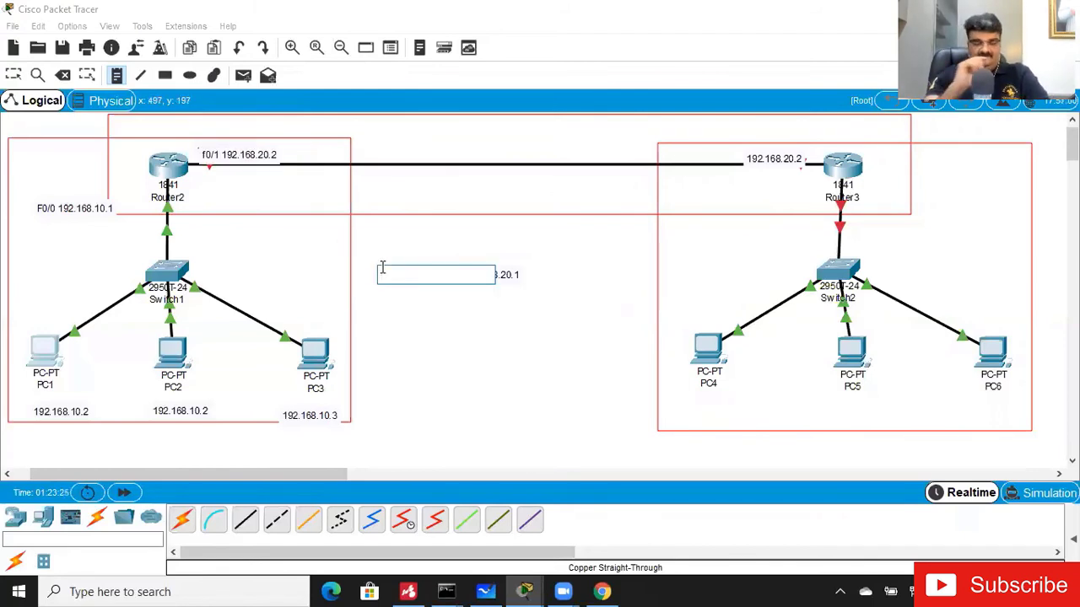
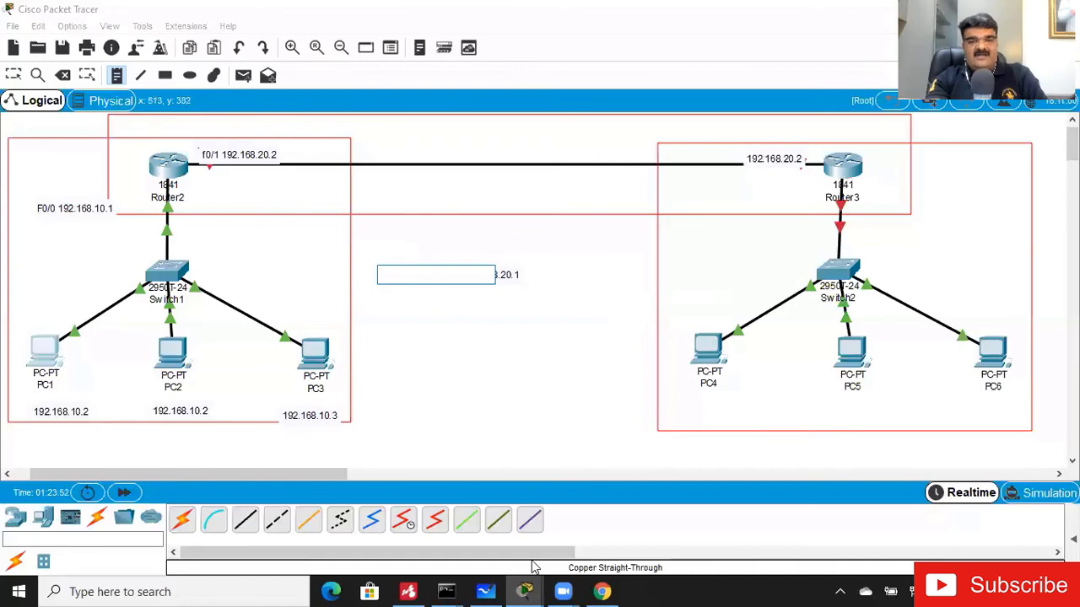
Switch to Router2's open command-line window.
{"action": "left_click", "coordinate": [525, 590]}
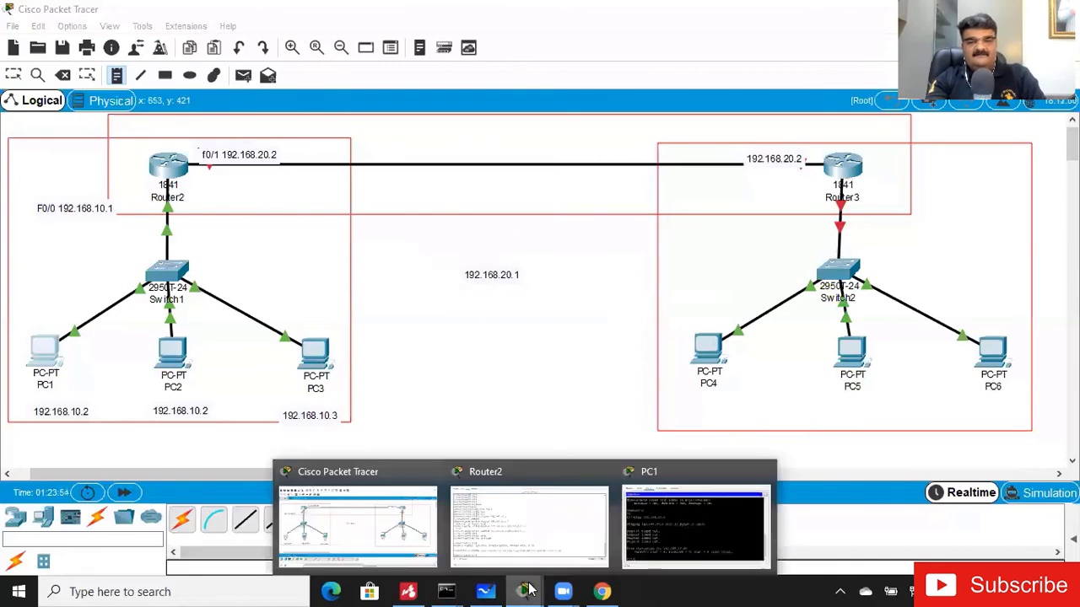
{"action": "left_click", "coordinate": [530, 521]}
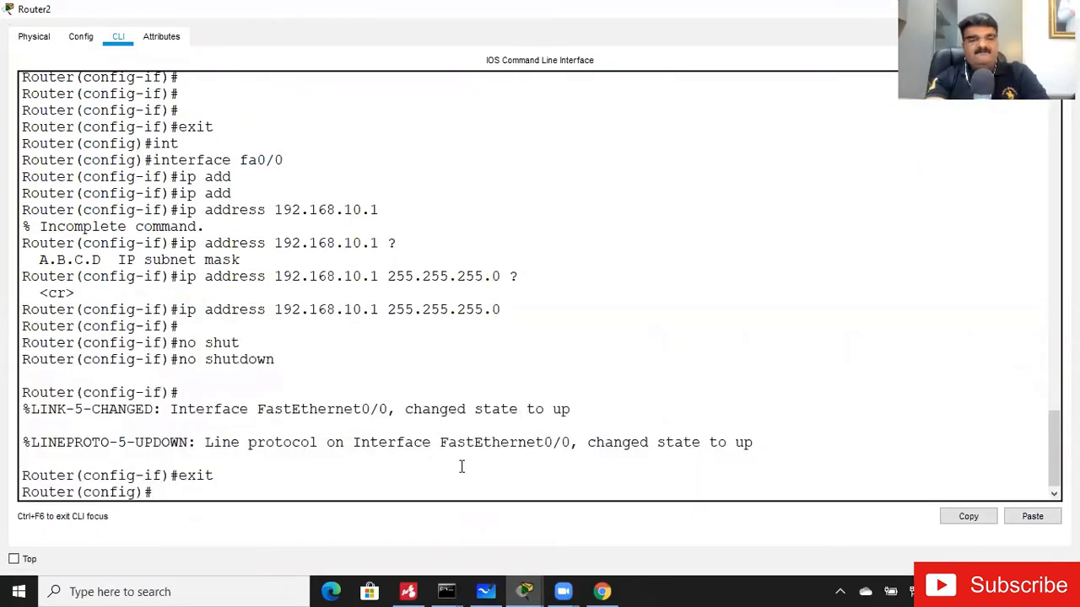
Try to enter interface configuration mode for fa1/0 on Router2.
{"action": "type", "text": "nt fa0"}
{"action": "key", "text": "BackSpace"}
{"action": "key", "text": "BackSpace"}
{"action": "key", "text": "BackSpace"}
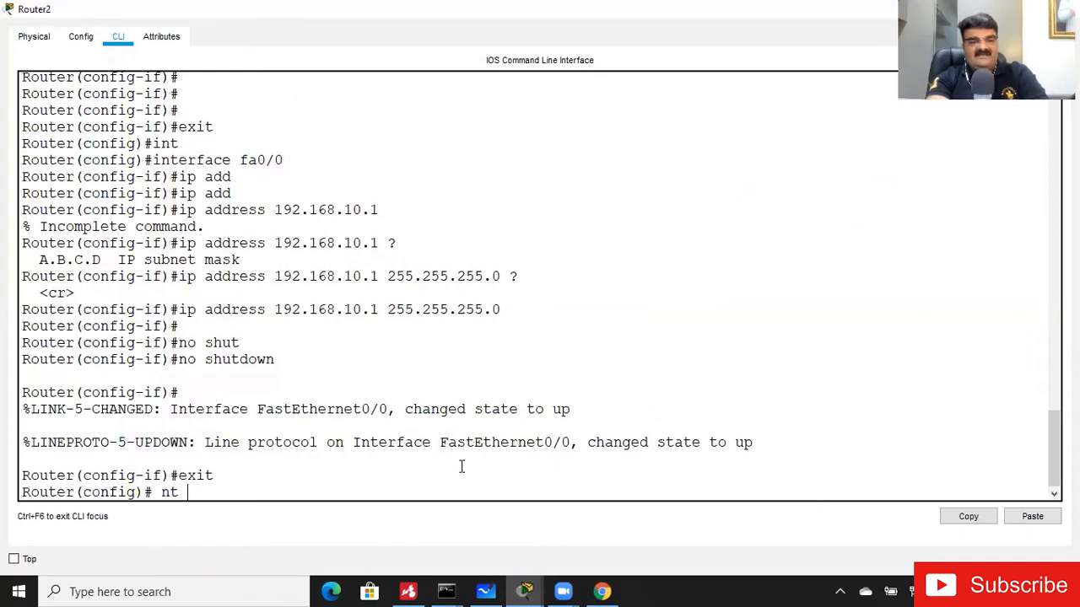
{"action": "key", "text": "Tab"}
{"action": "type", "text": "fa1/0"}
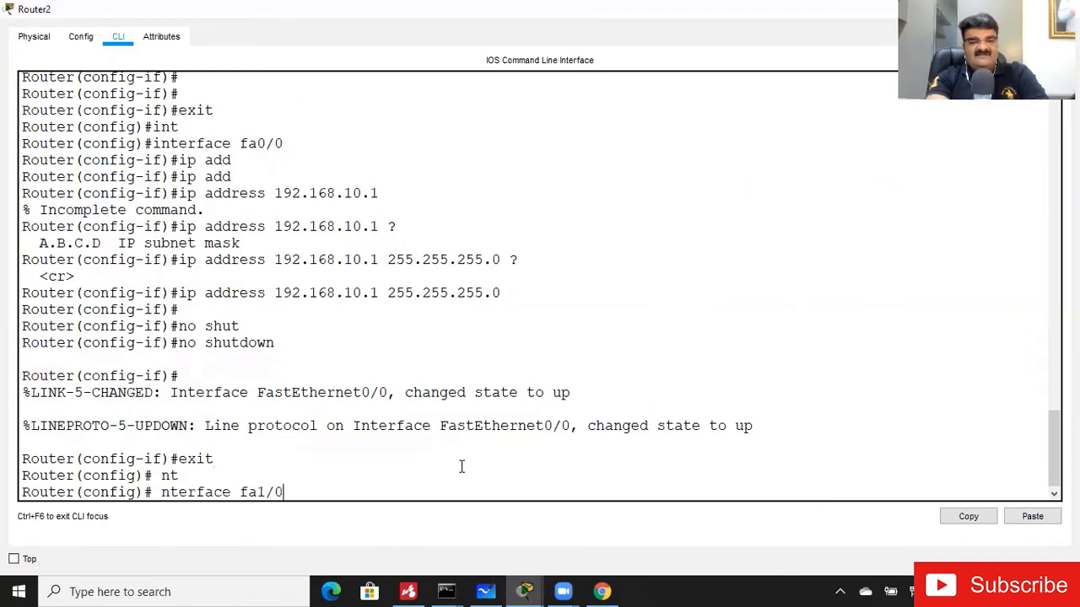
{"action": "key", "text": "Return"}
Enter interface configuration mode for fa0/1 on Router2.
{"action": "type", "text": "int"}
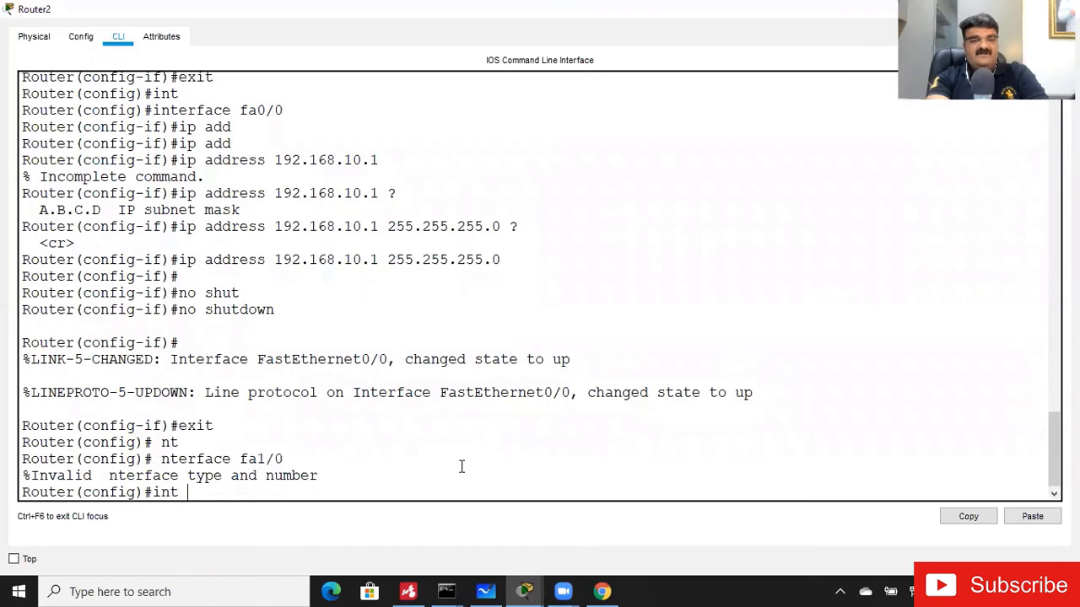
{"action": "key", "text": "Tab"}
{"action": "type", "text": "f"}
{"action": "type", "text": "a0/1"}
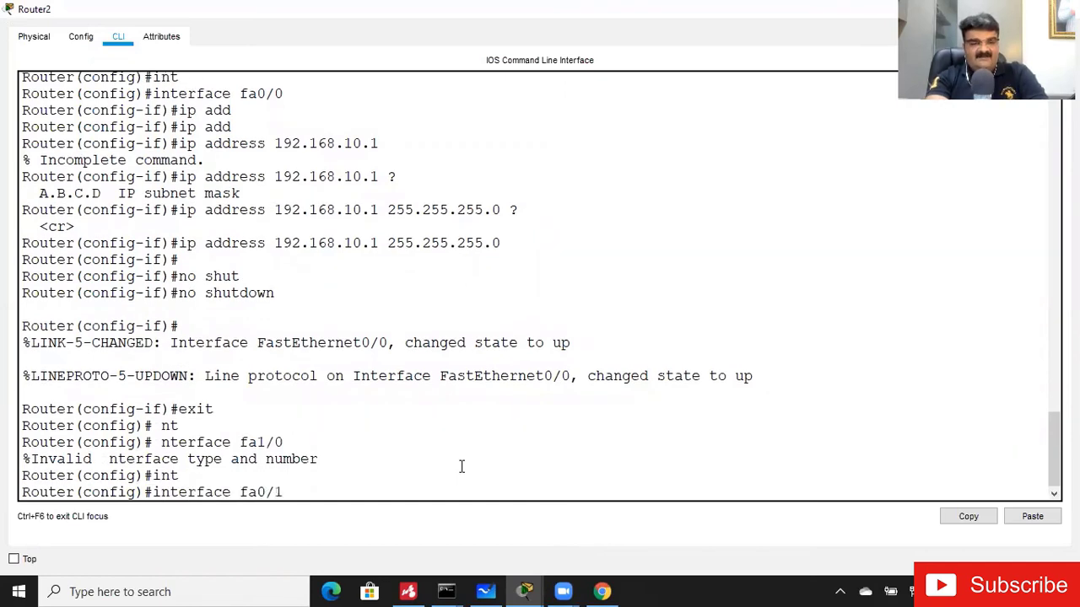
{"action": "key", "text": "Return"}
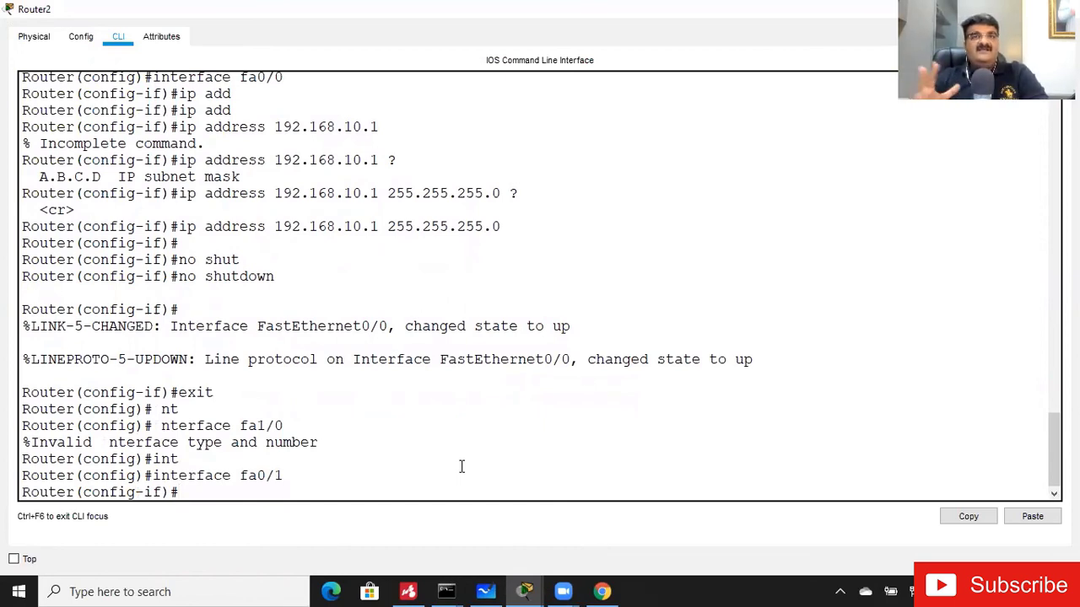
Try to assign IP address 192.168.10.100 with mask 255.255.255.0 to Router2's fa0/1 interface.
{"action": "type", "text": "ip add"}
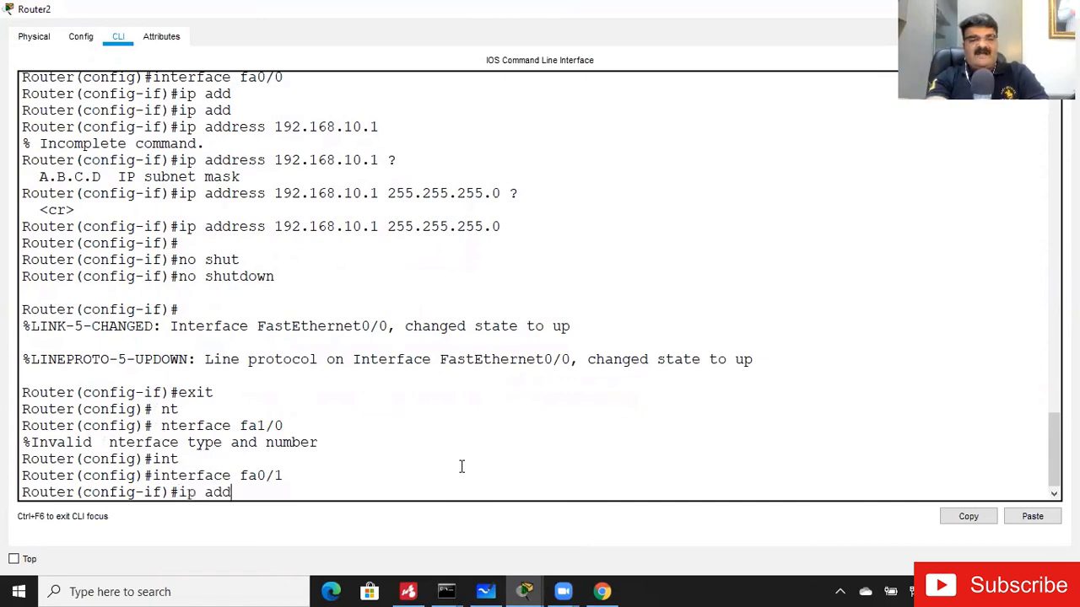
{"action": "key", "text": "Tab"}
{"action": "type", "text": "192.168."}
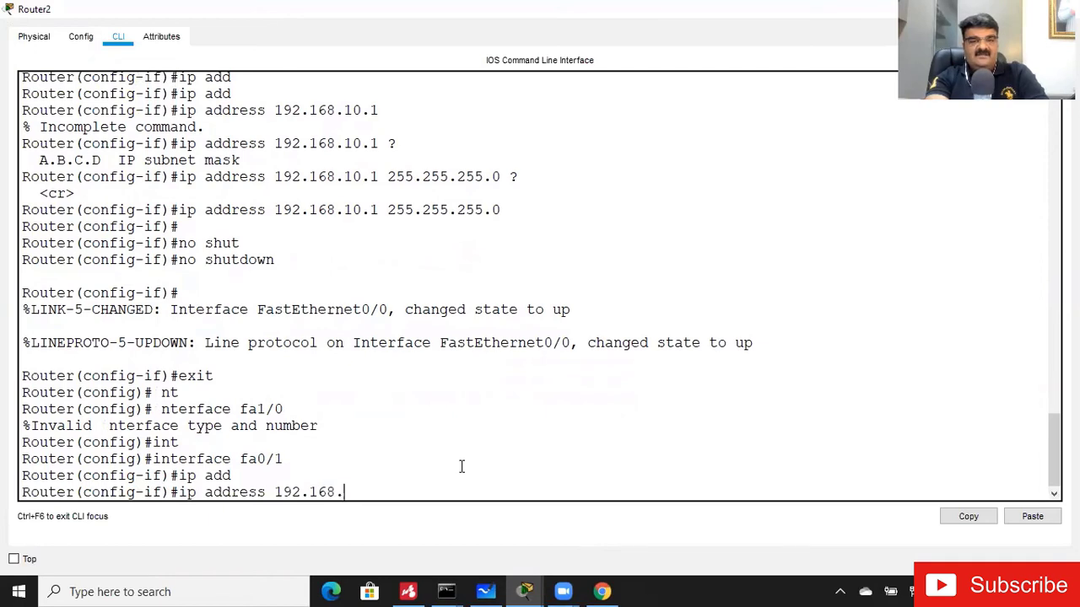
{"action": "type", "text": "10."}
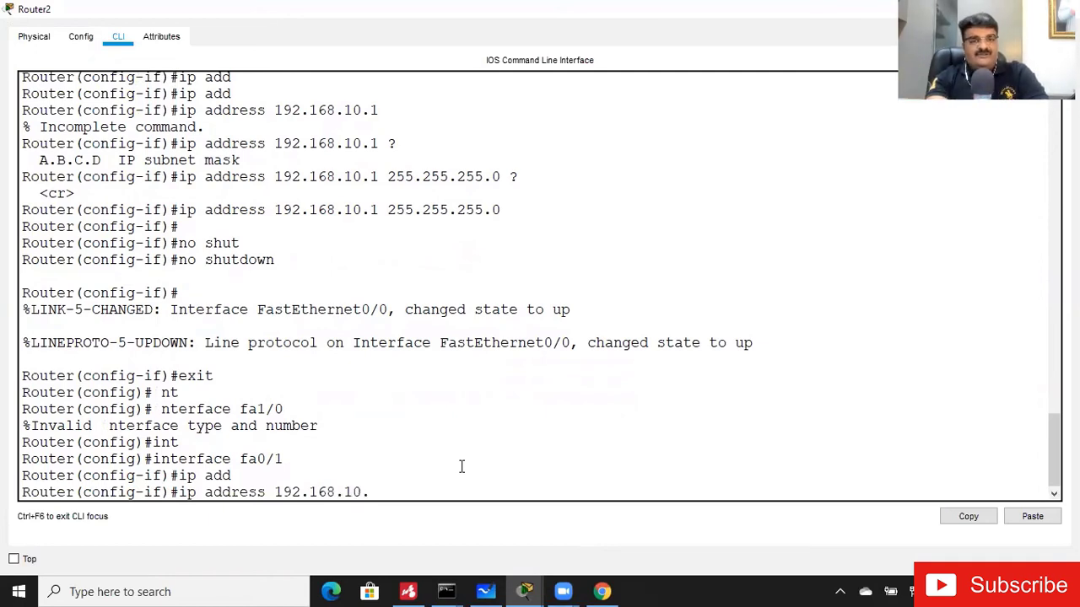
{"action": "type", "text": "100"}
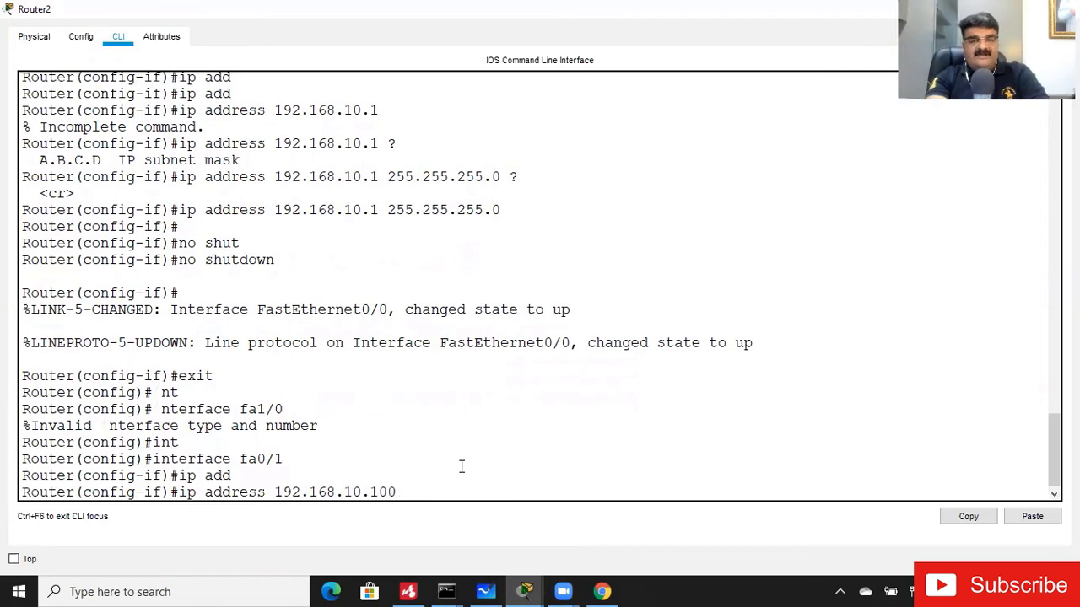
{"action": "type", "text": " 255.255.255.0"}
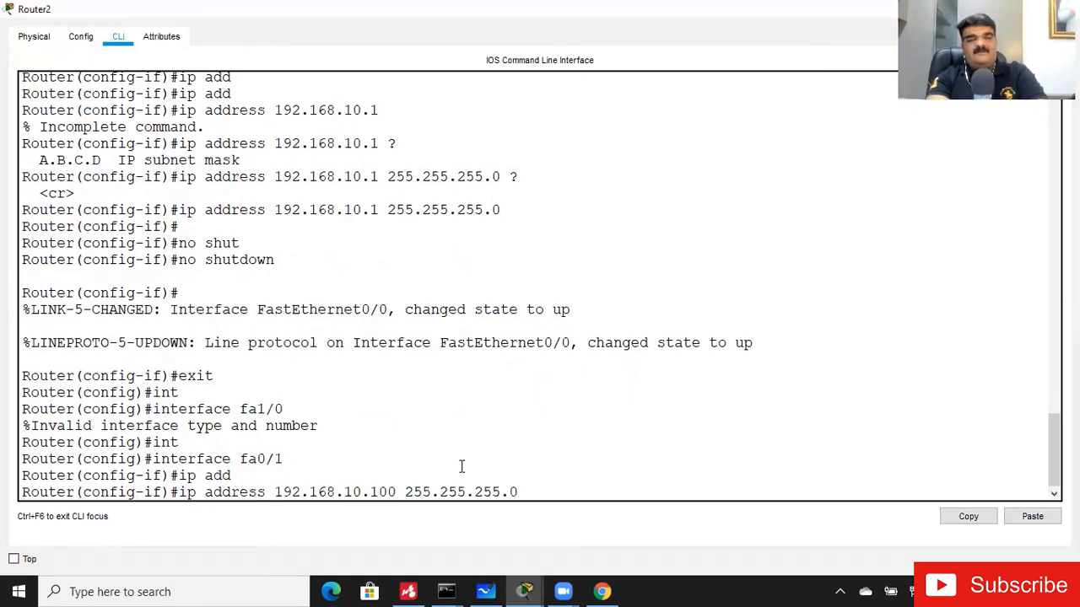
{"action": "key", "text": "Return"}
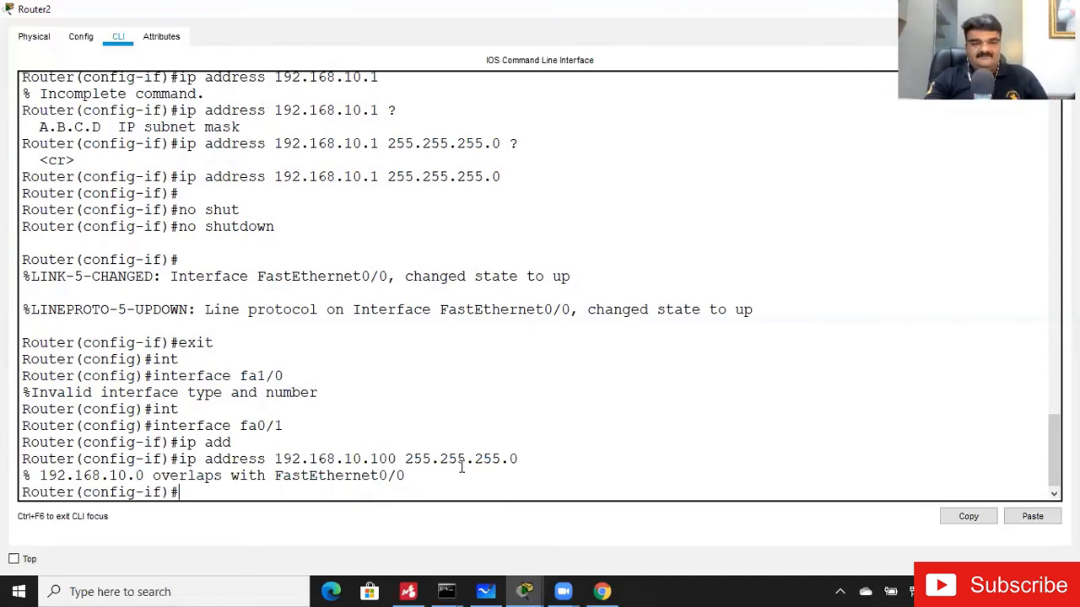
Rework the previous address command to assign 192.168.20.1 with mask 255.255.255.0 to Router2's fa0/1 interface.
{"action": "key", "text": "Up"}
{"action": "key", "text": "Left"}
{"action": "key", "text": "Left"}
{"action": "key", "text": "Left"}
{"action": "key", "text": "Left"}
{"action": "key", "text": "Left"}
{"action": "key", "text": "Left"}
{"action": "key", "text": "Left"}
{"action": "key", "text": "Left"}
{"action": "key", "text": "Left"}
{"action": "key", "text": "Left"}
{"action": "key", "text": "Left"}
{"action": "key", "text": "Left"}
{"action": "key", "text": "Left"}
{"action": "key", "text": "Left"}
{"action": "key", "text": "Left"}
{"action": "key", "text": "Left"}
{"action": "key", "text": "Left"}
{"action": "key", "text": "Left"}
{"action": "key", "text": "Left"}
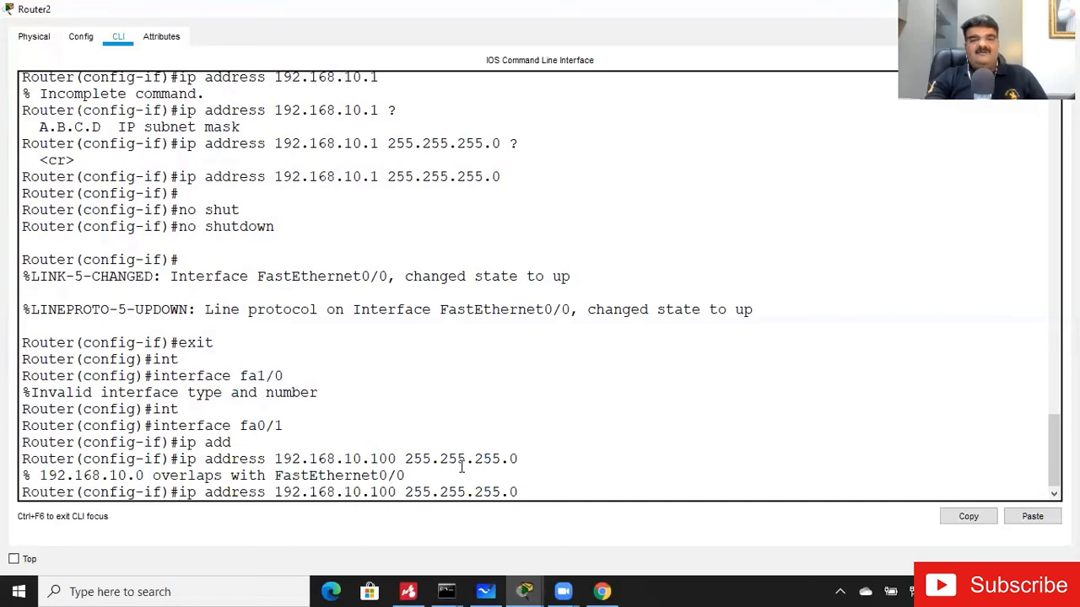
{"action": "key", "text": "Right"}
{"action": "key", "text": "Right"}
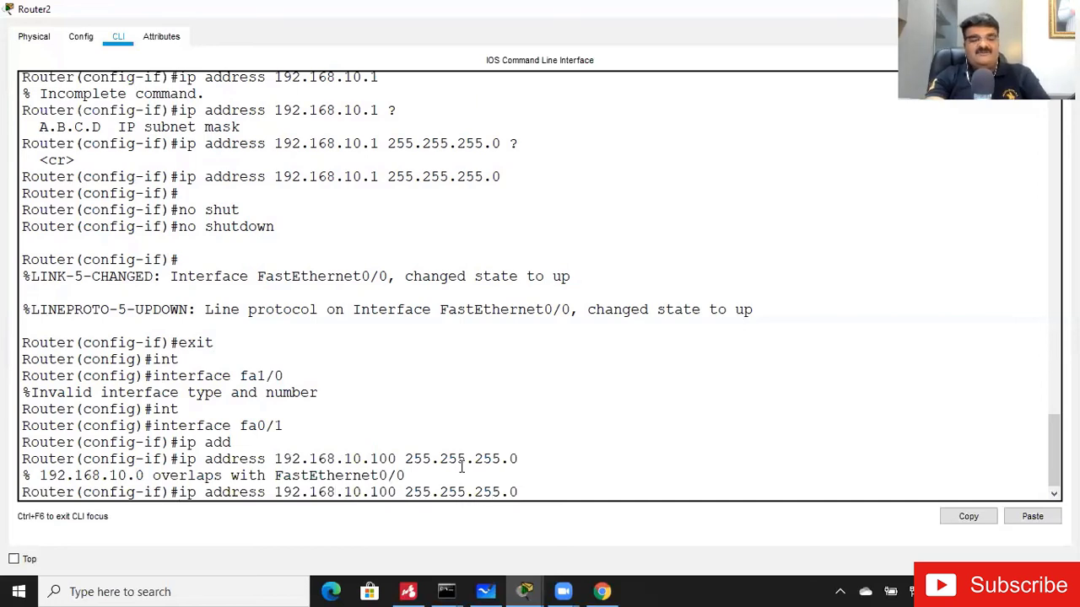
{"action": "key", "text": "BackSpace"}
{"action": "type", "text": "2"}
{"action": "key", "text": "Right"}
{"action": "key", "text": "Right"}
{"action": "key", "text": "Right"}
{"action": "key", "text": "BackSpace"}
{"action": "key", "text": "BackSpace"}
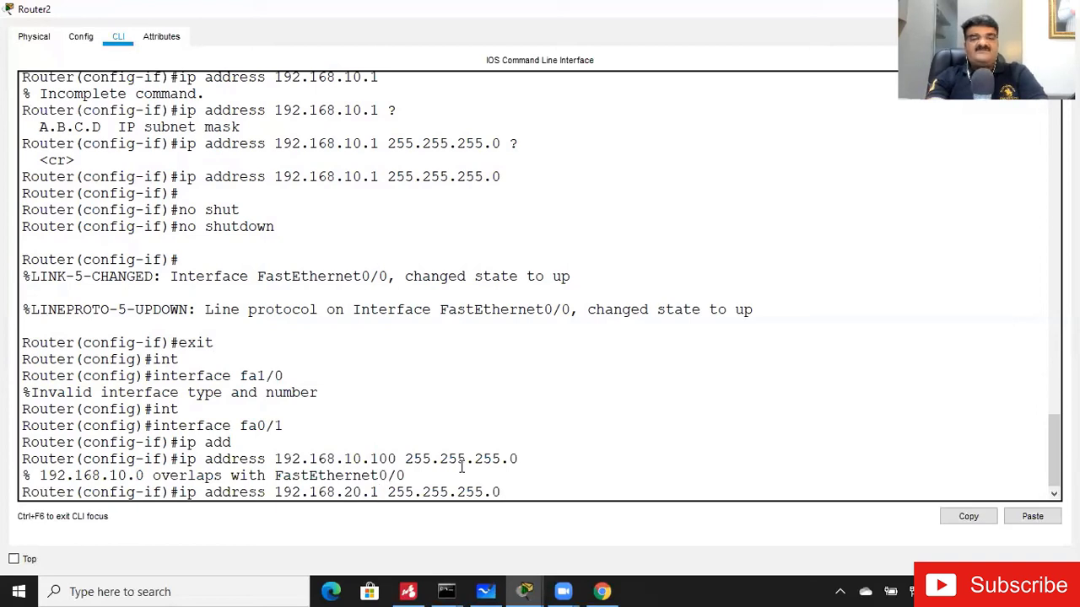
{"action": "key", "text": "Return"}
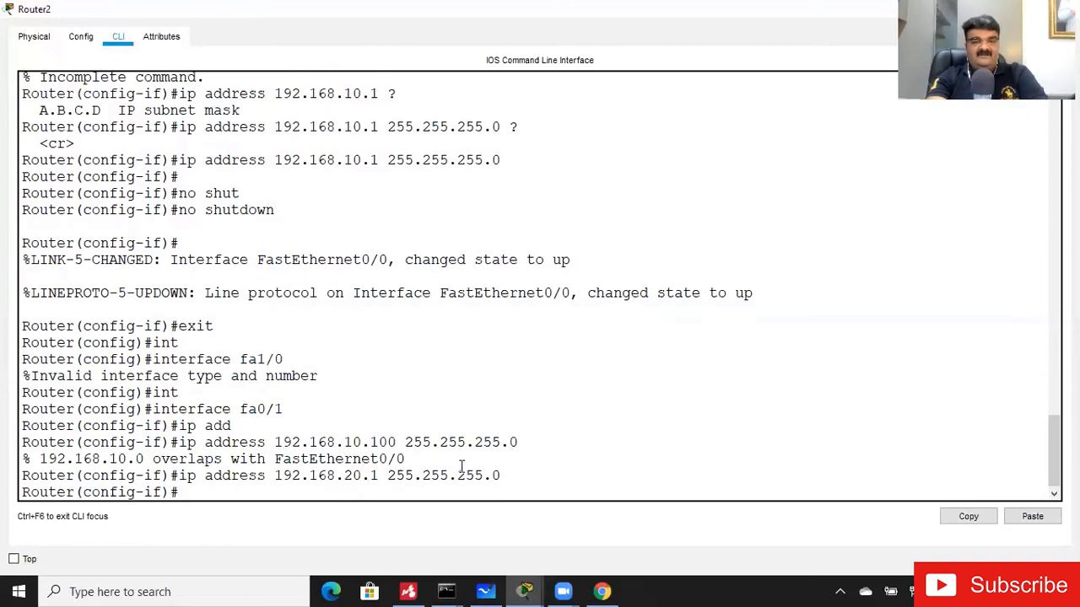
Bring up Router2's fa0/1 interface with the no shut command.
{"action": "type", "text": "no shut"}
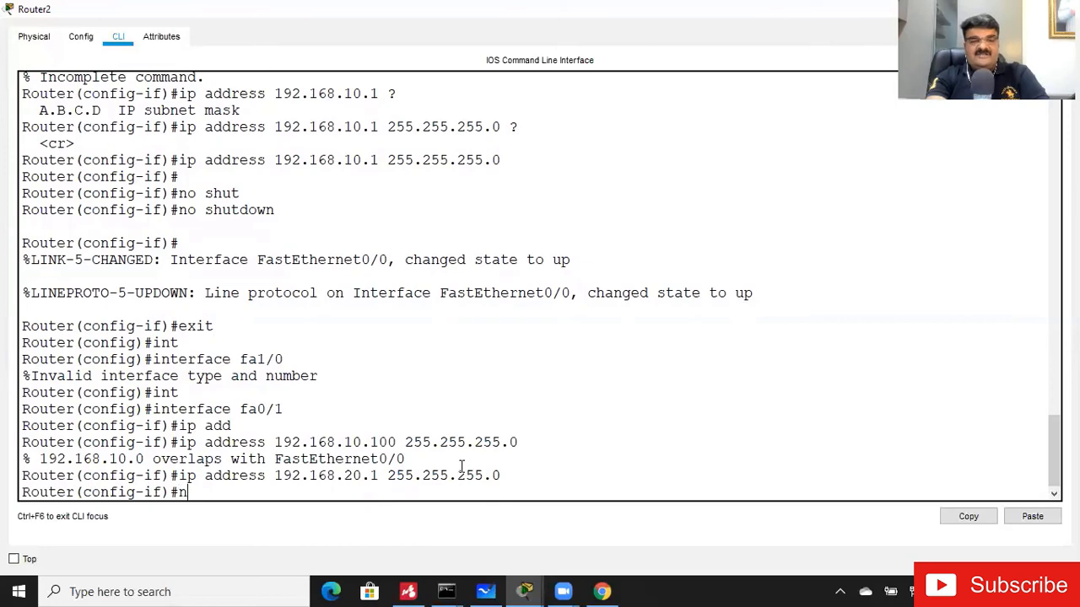
{"action": "key", "text": "Return"}
{"action": "key", "text": "Return"}
{"action": "key", "text": "Return"}
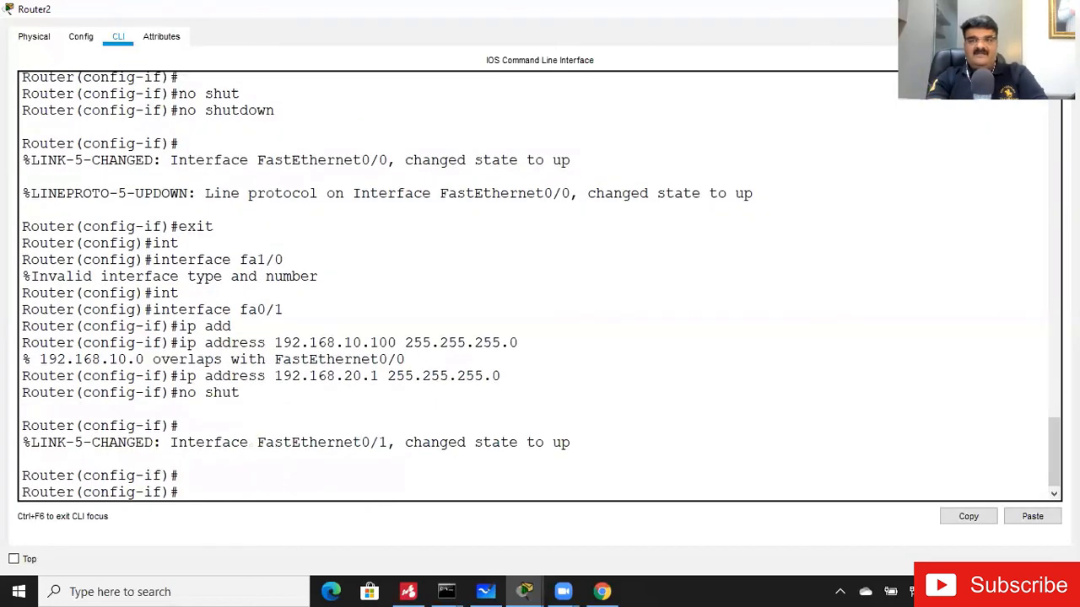
Open Router3's command line in a maximized window and decline the initial configuration dialog.
{"action": "key", "text": "alt+Tab"}
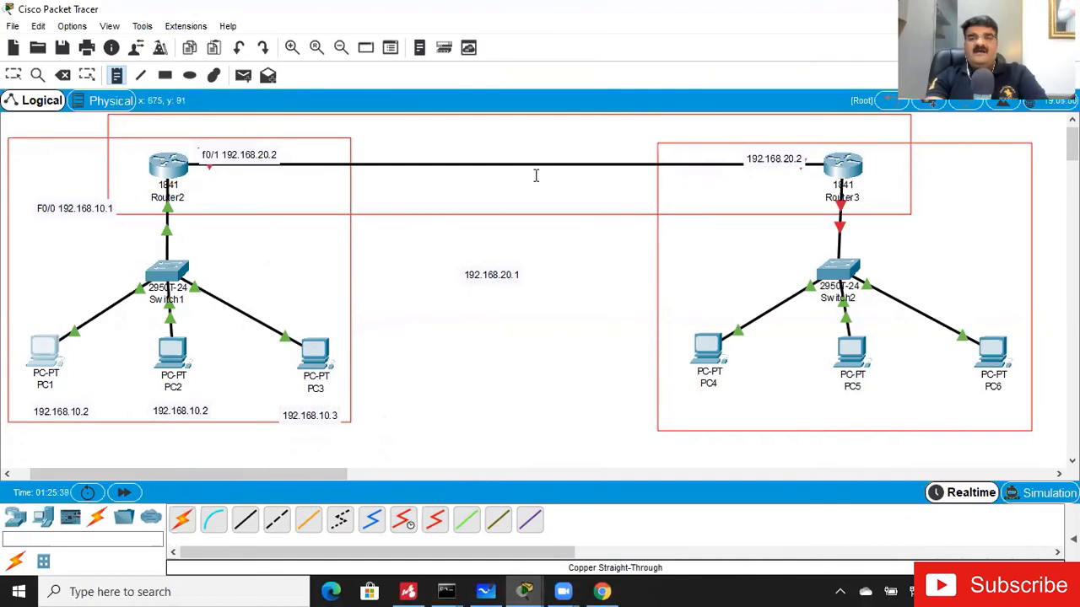
{"action": "mouse_move", "coordinate": [847, 174]}
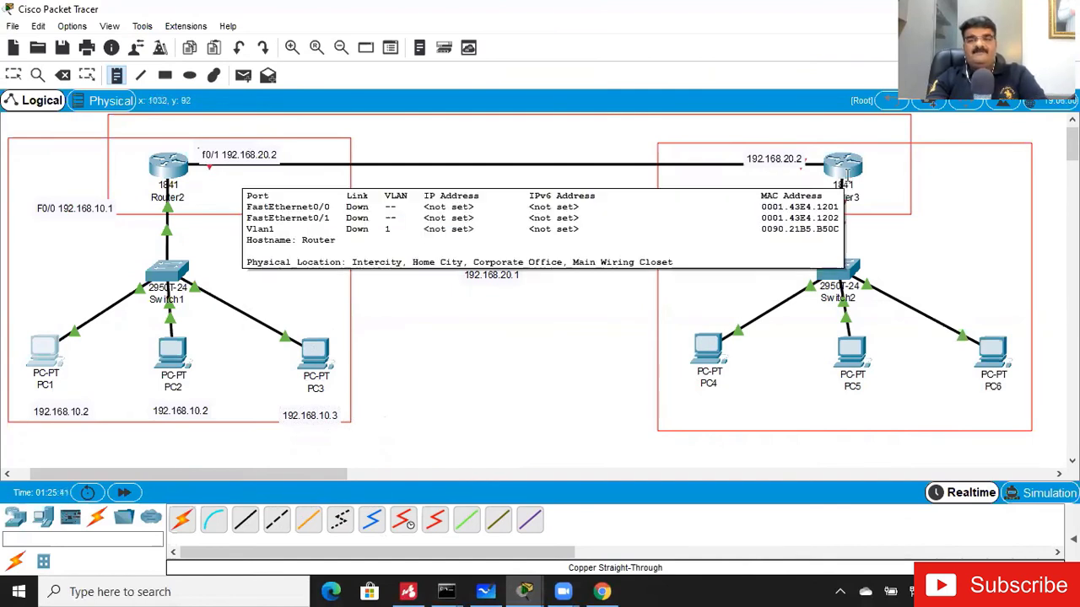
{"action": "key", "text": "Escape"}
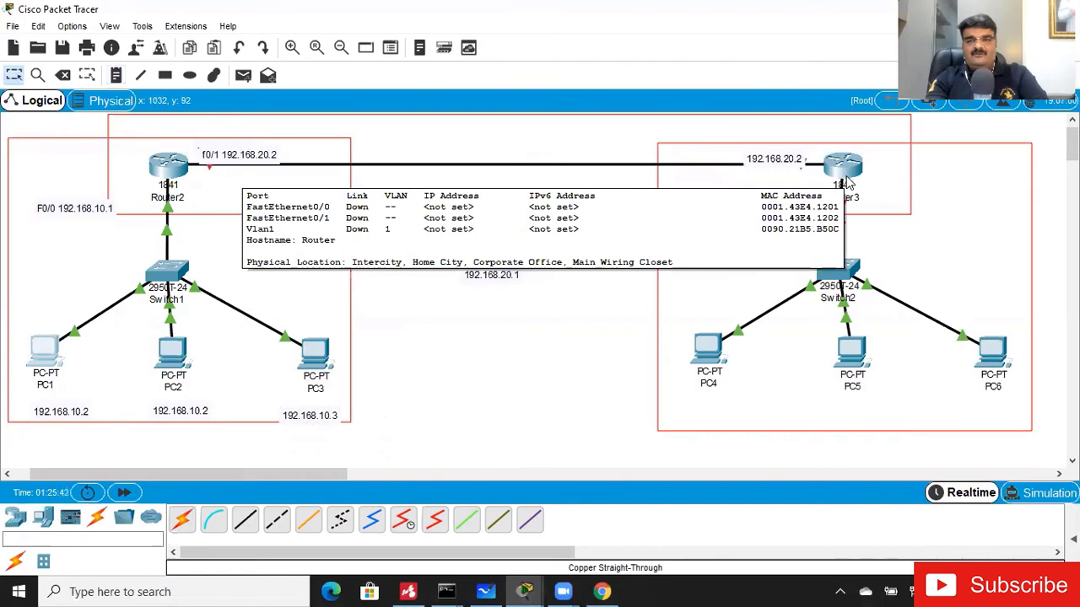
{"action": "left_click", "coordinate": [843, 169]}
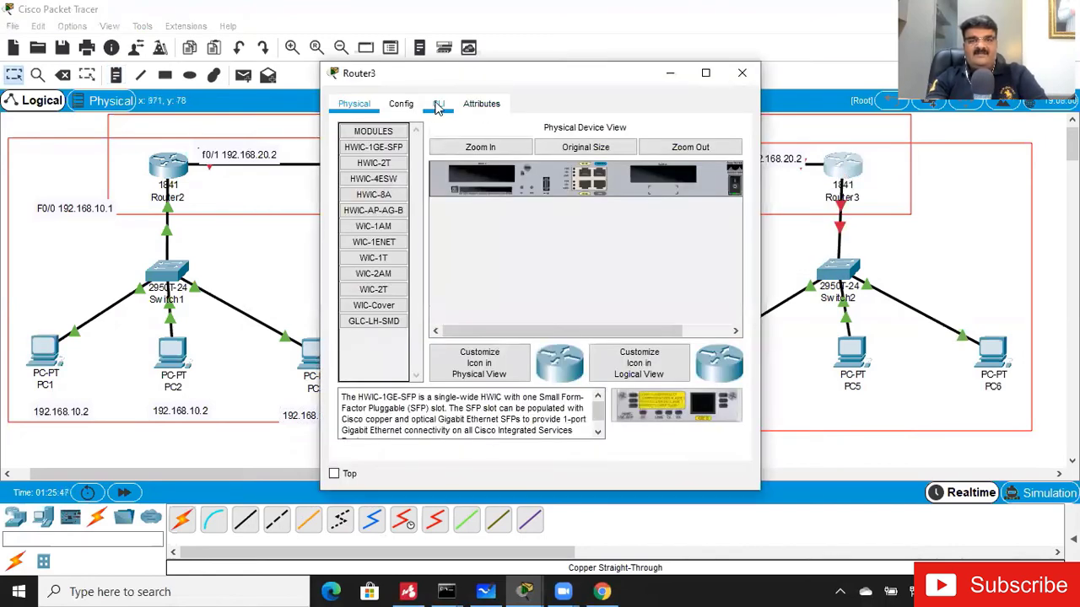
{"action": "left_click", "coordinate": [439, 104]}
{"action": "left_click", "coordinate": [705, 74]}
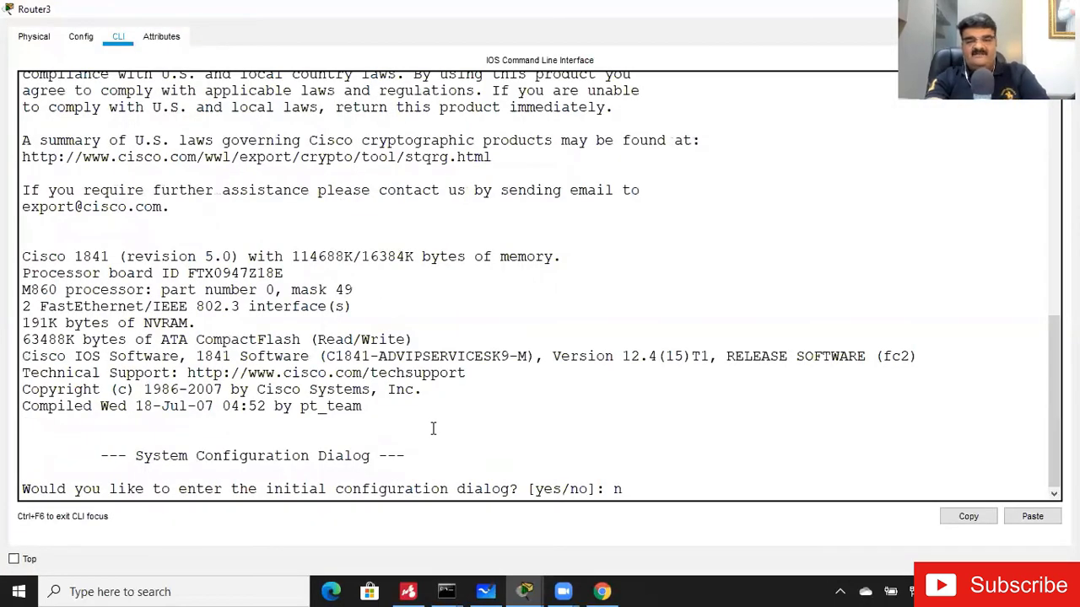
{"action": "type", "text": "n"}
{"action": "key", "text": "Return"}
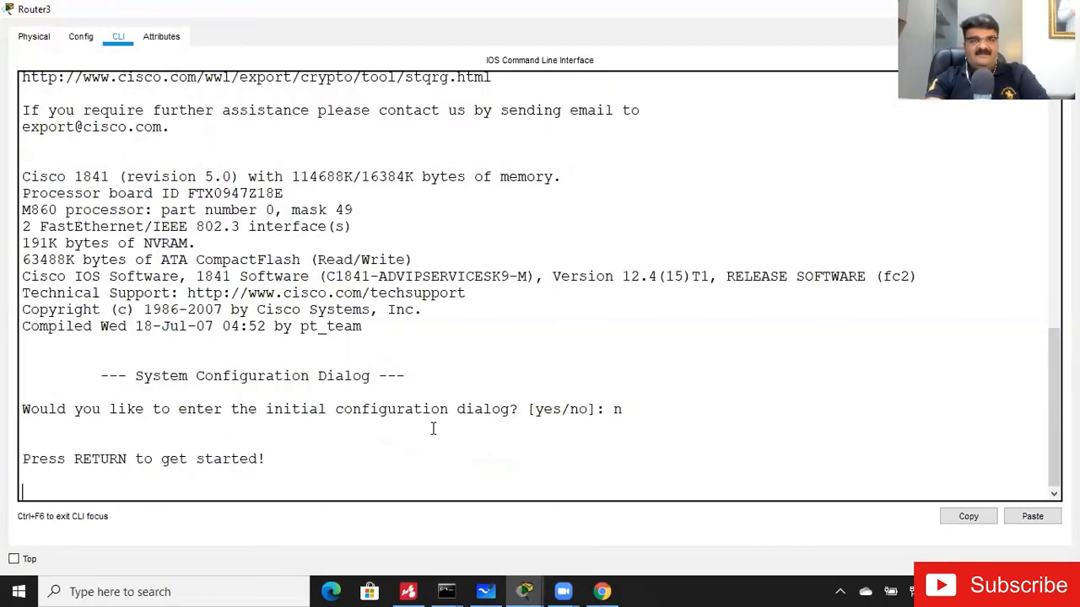
{"action": "key", "text": "Return"}
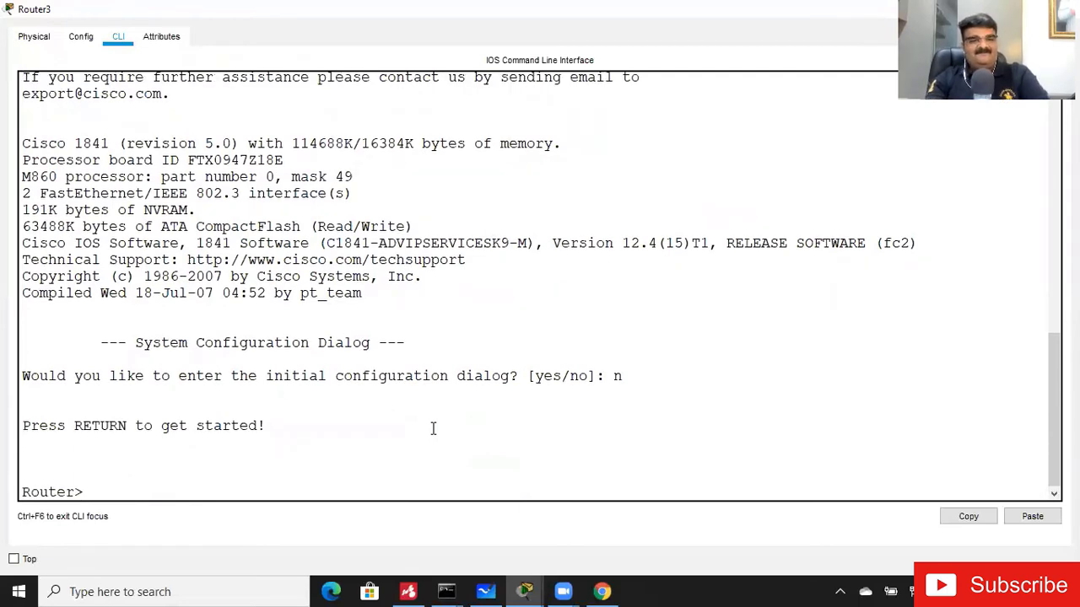
Enter privileged and global configuration mode on Router3 and select interface fa0/1.
{"action": "type", "text": "en"}
{"action": "key", "text": "Return"}
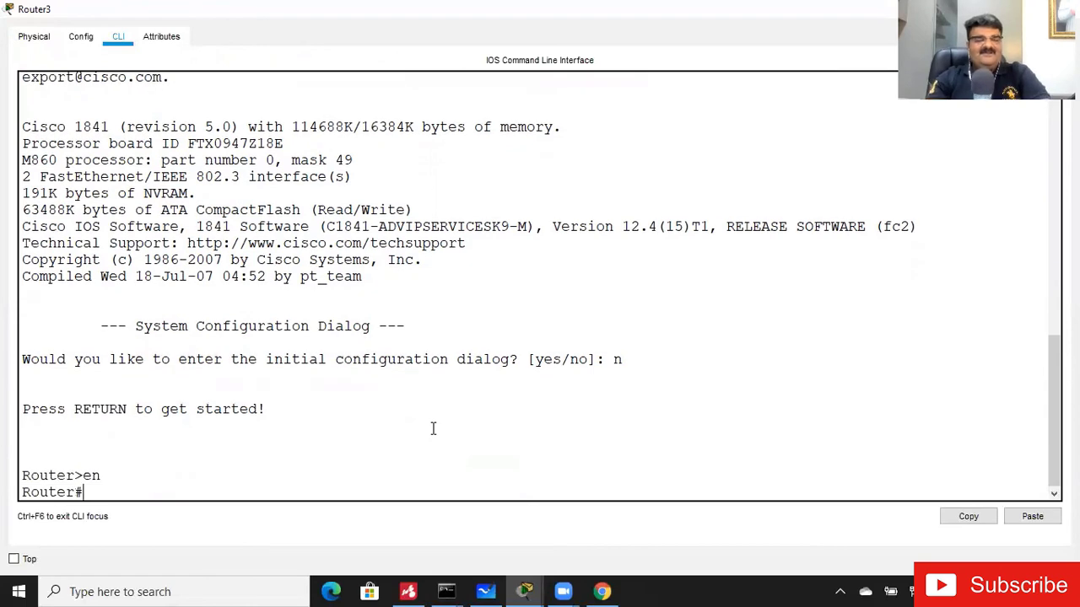
{"action": "type", "text": "config t"}
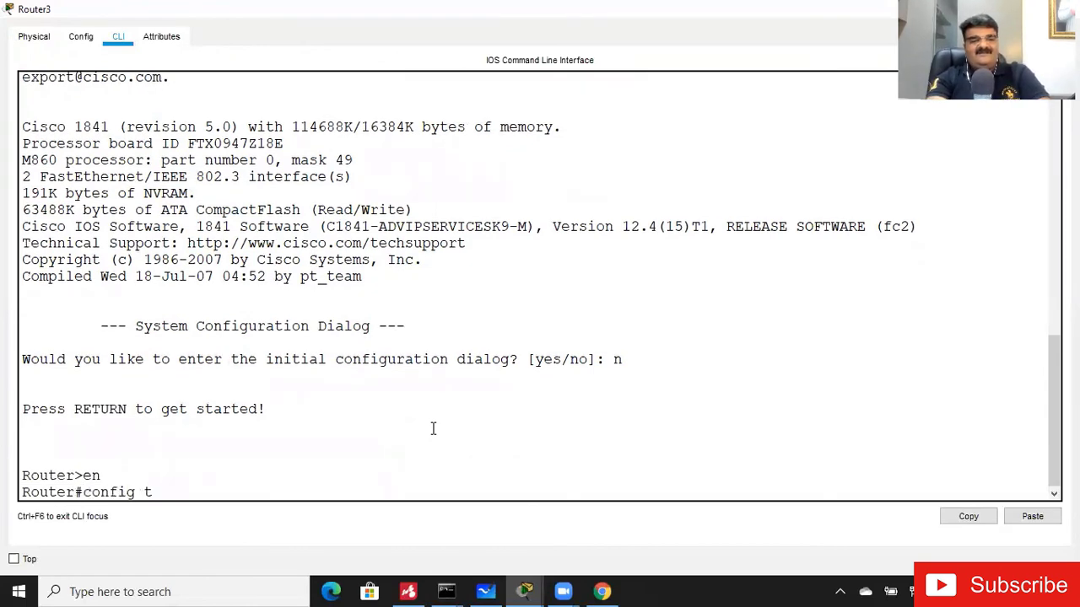
{"action": "key", "text": "Return"}
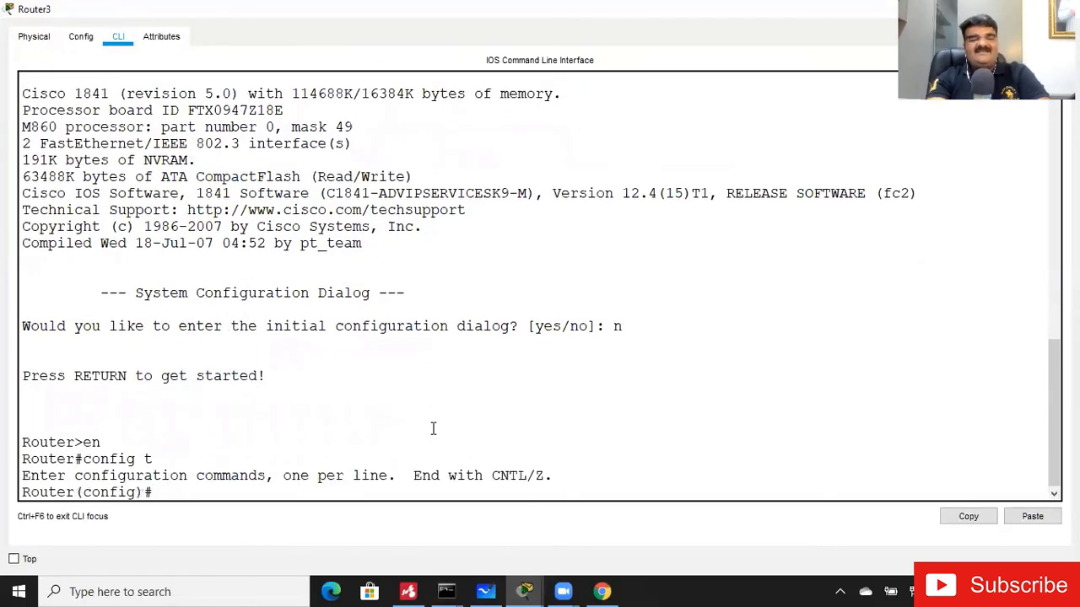
{"action": "type", "text": "in"}
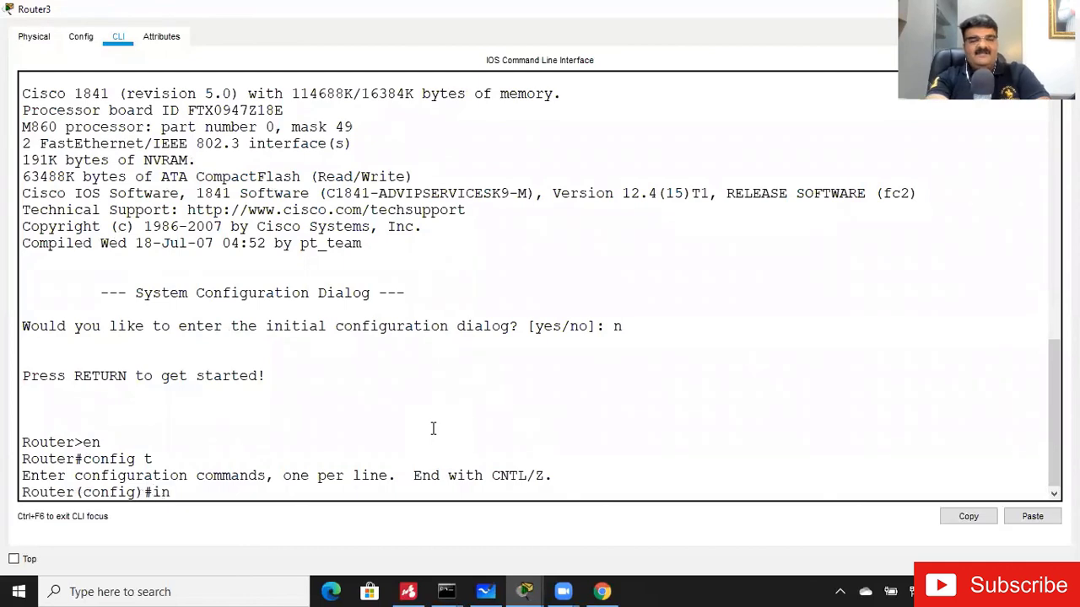
{"action": "type", "text": "t fa1/"}
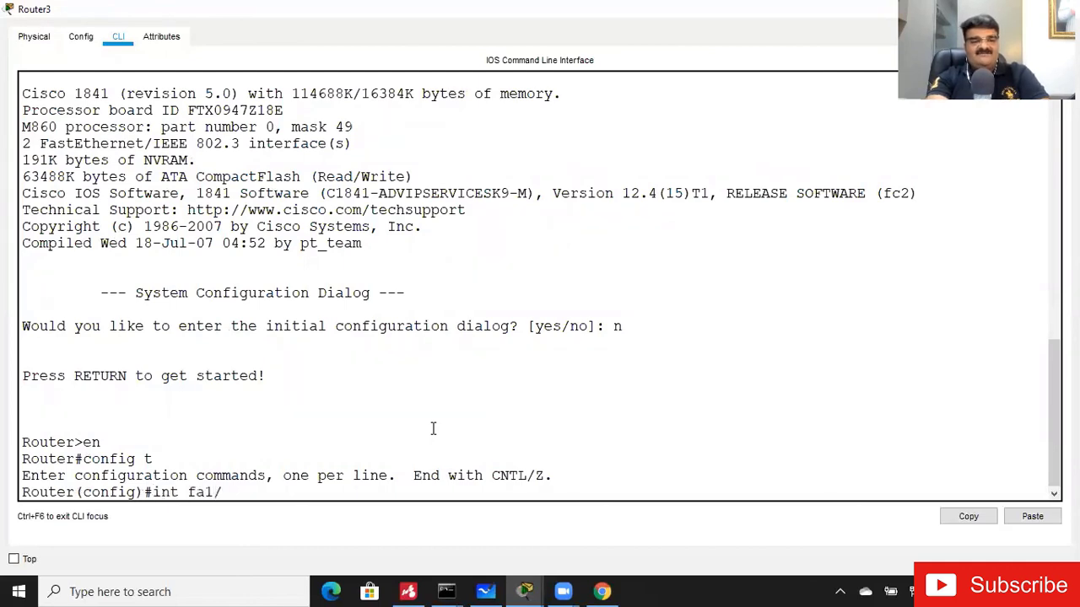
{"action": "key", "text": "BackSpace"}
{"action": "key", "text": "BackSpace"}
{"action": "type", "text": "0/1"}
{"action": "key", "text": "Return"}
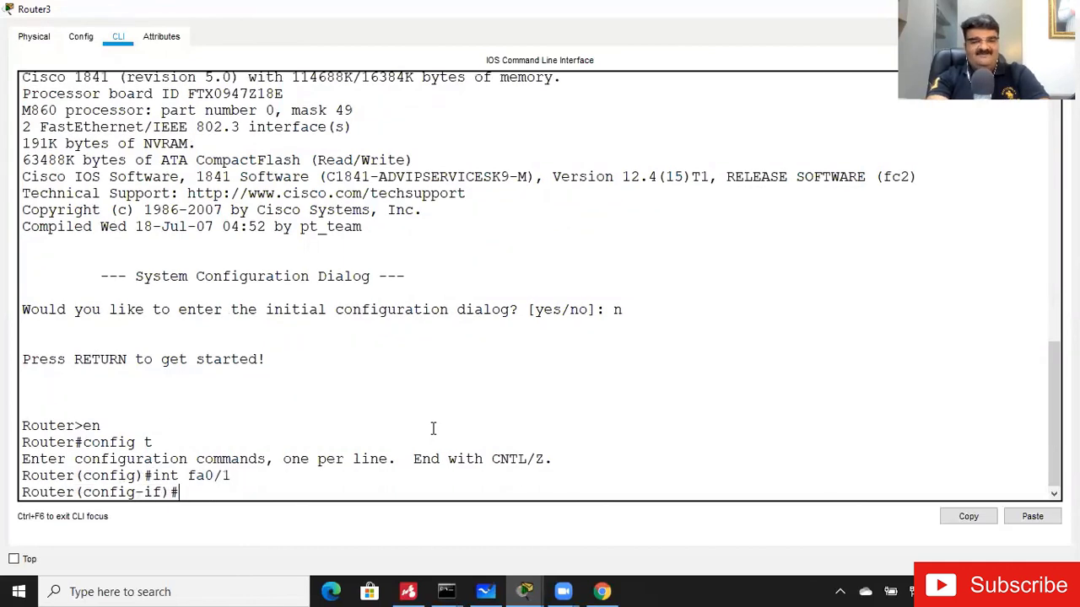
Assign IP address 192.168.20.2 with mask 255.255.255.0 to Router3's fa0/1 interface.
{"action": "type", "text": "ip add"}
{"action": "key", "text": "Tab"}
{"action": "type", "text": "1"}
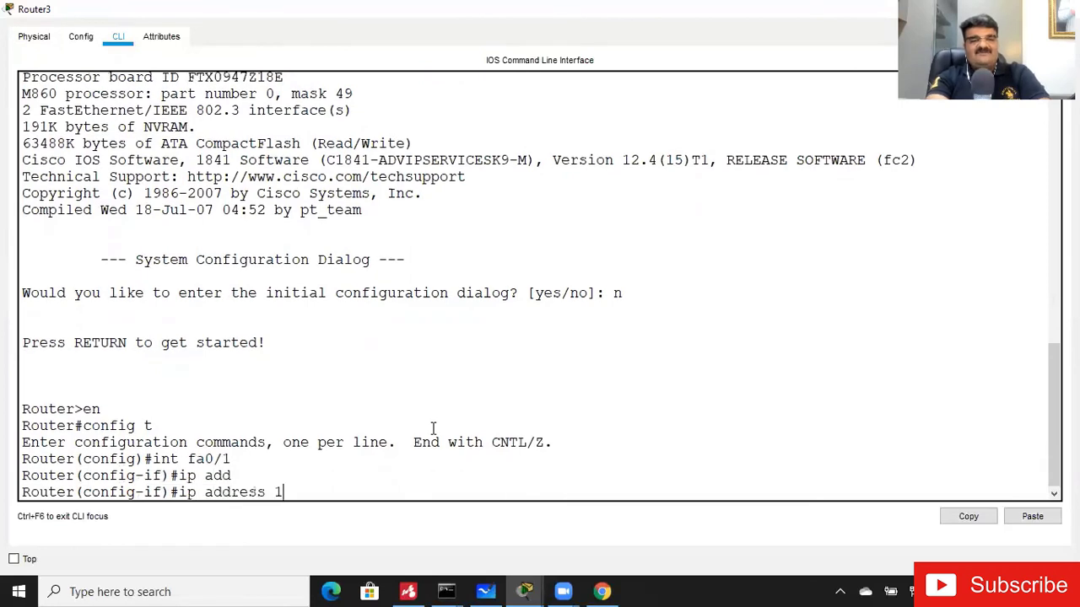
{"action": "type", "text": "92.168.20"}
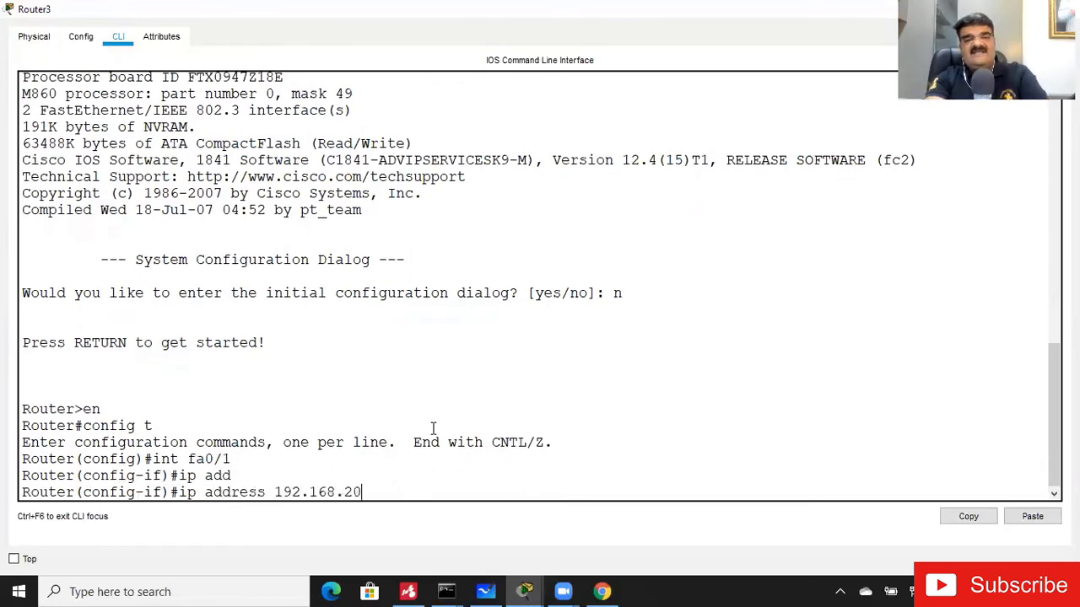
{"action": "type", "text": ".2 255."}
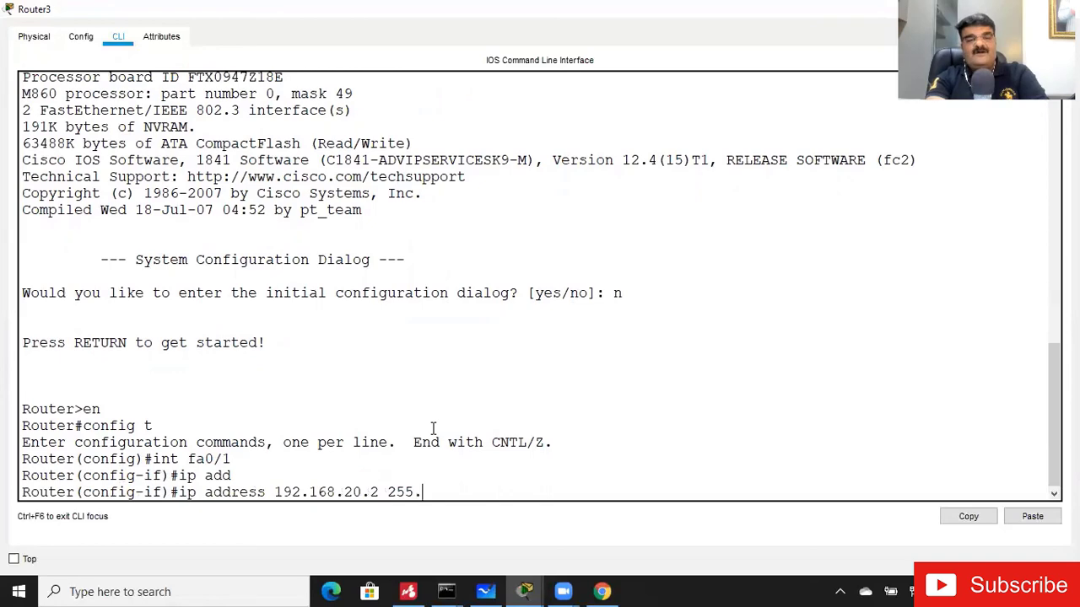
{"action": "type", "text": "255.255.0"}
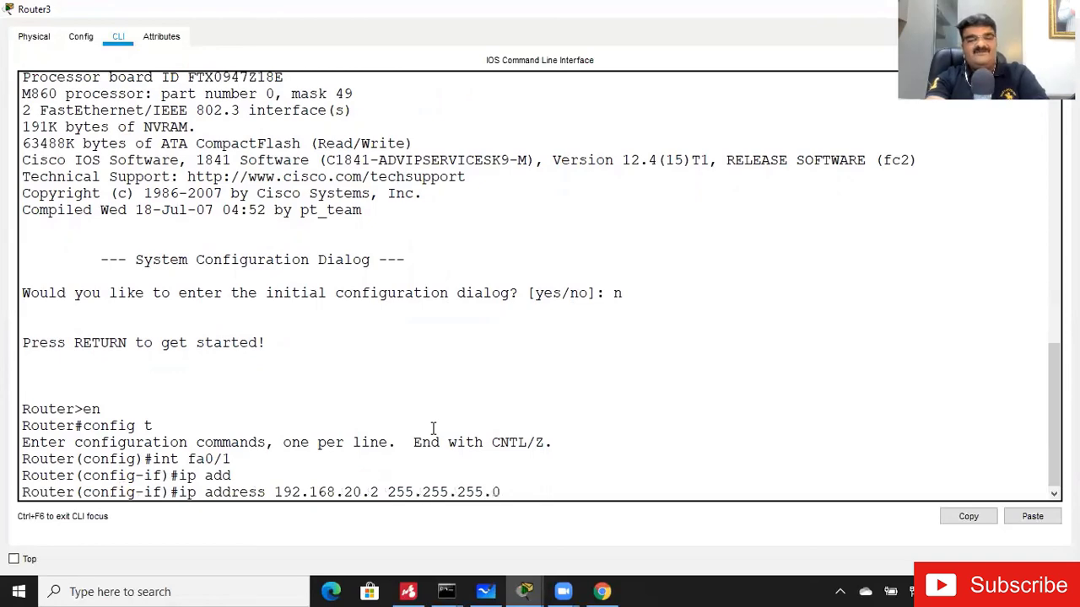
{"action": "key", "text": "Return"}
Bring up Router3's fa0/1 interface with the no shut command.
{"action": "type", "text": "no shut"}
{"action": "key", "text": "Return"}
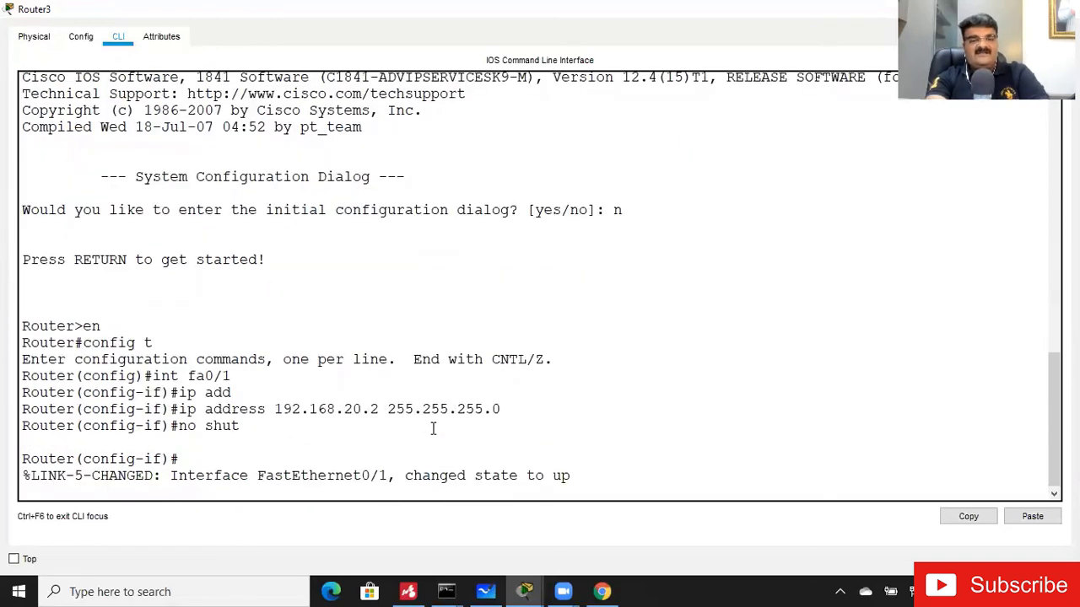
{"action": "key", "text": "Return"}
{"action": "key", "text": "Return"}
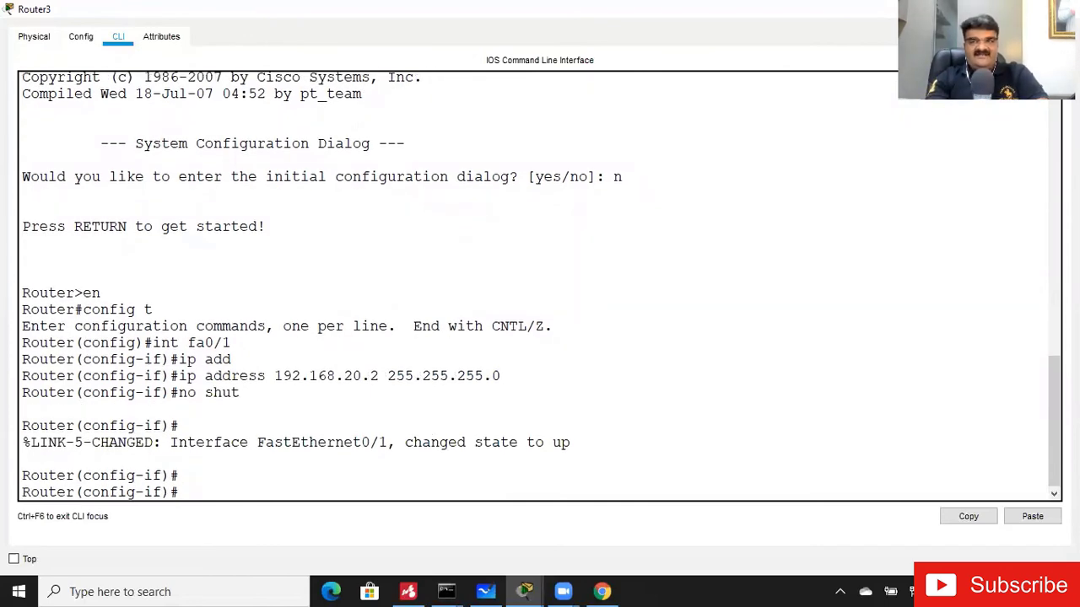
Return to the topology and move the 192.168.20.2 label below the router link, beside Router3.
{"action": "left_click", "coordinate": [1062, 9]}
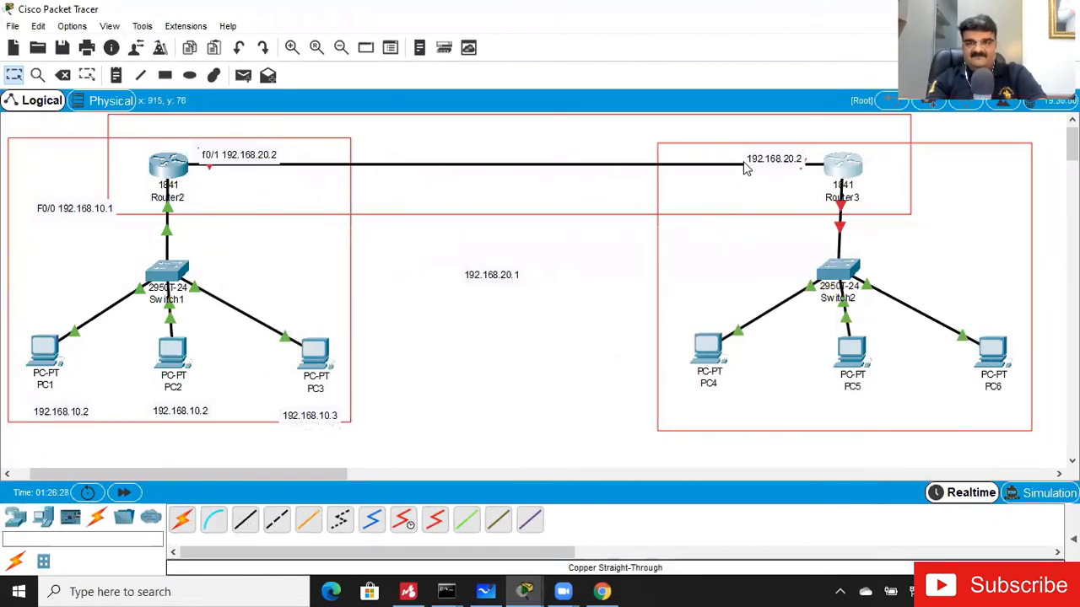
{"action": "left_click_drag", "start_coordinate": [768, 169], "coordinate": [752, 214]}
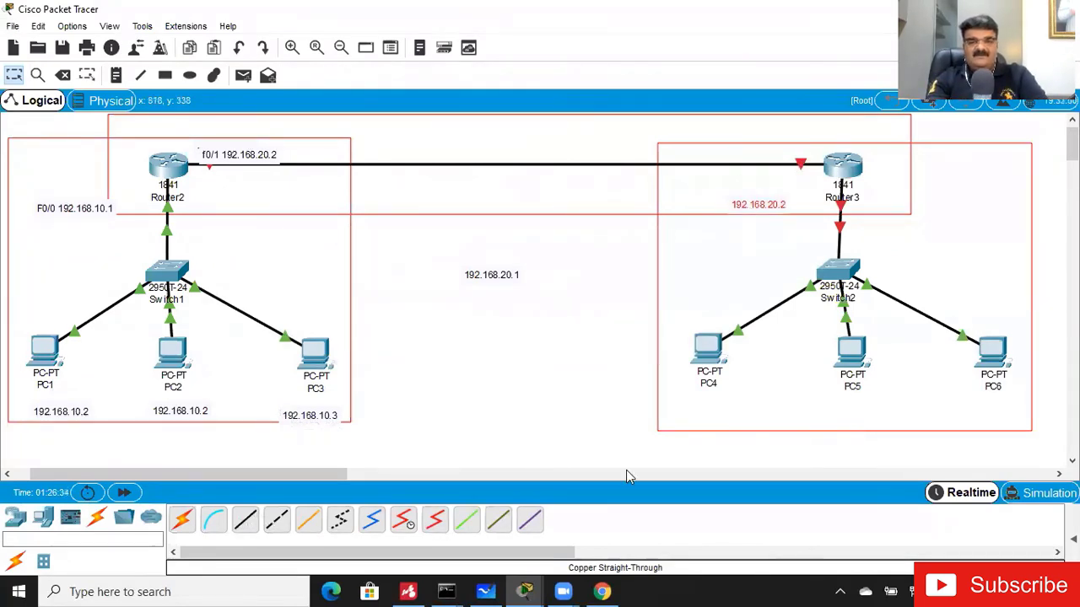
Review the fa0/1 configuration output in Router3's command line, and return to the topology.
{"action": "mouse_move", "coordinate": [526, 589]}
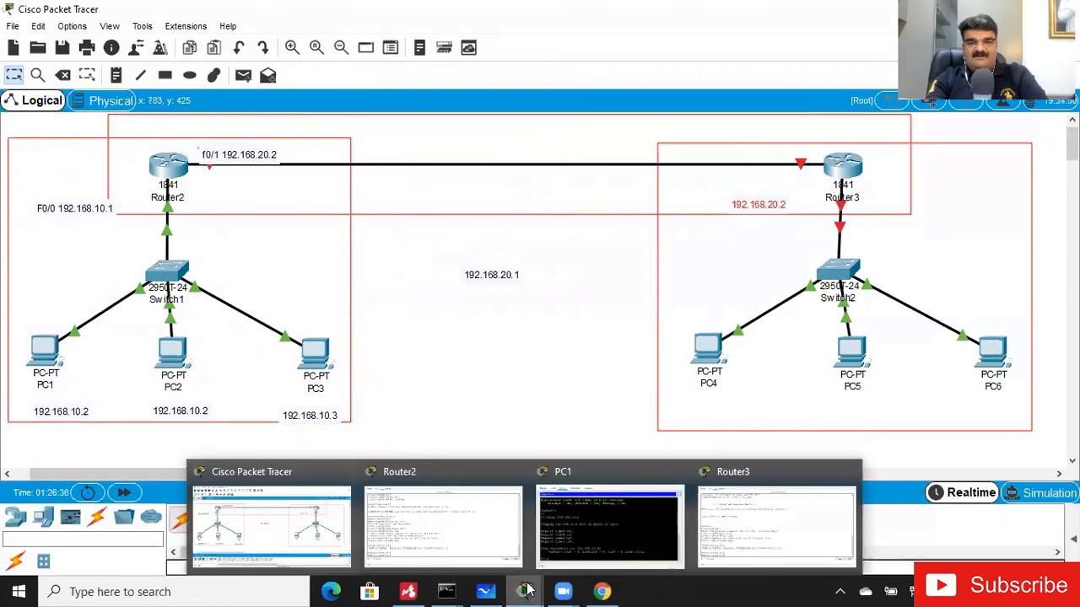
{"action": "left_click", "coordinate": [733, 523]}
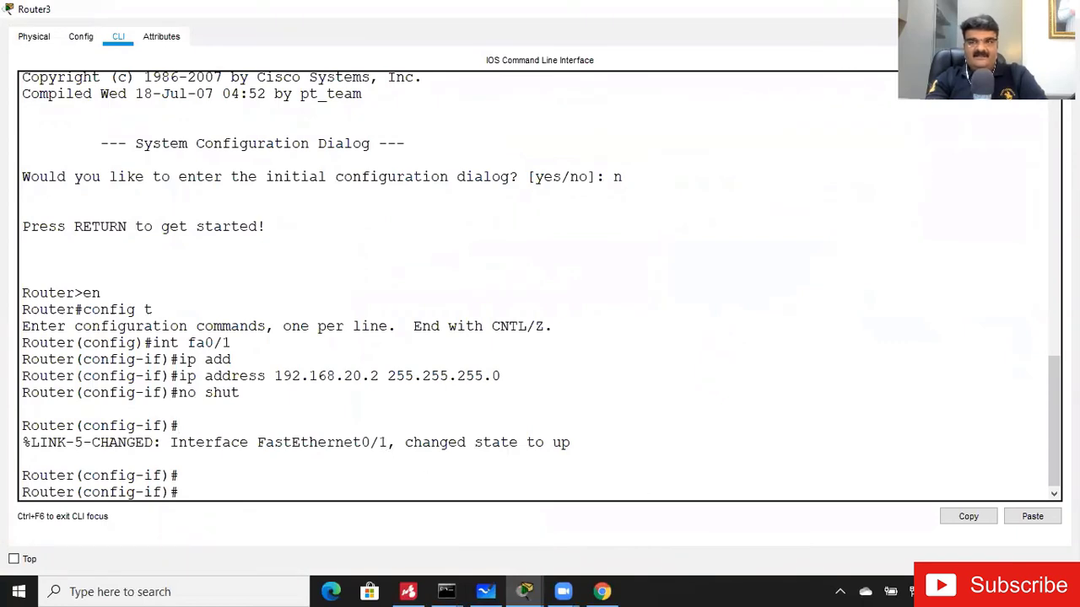
{"action": "left_click", "coordinate": [1067, 9]}
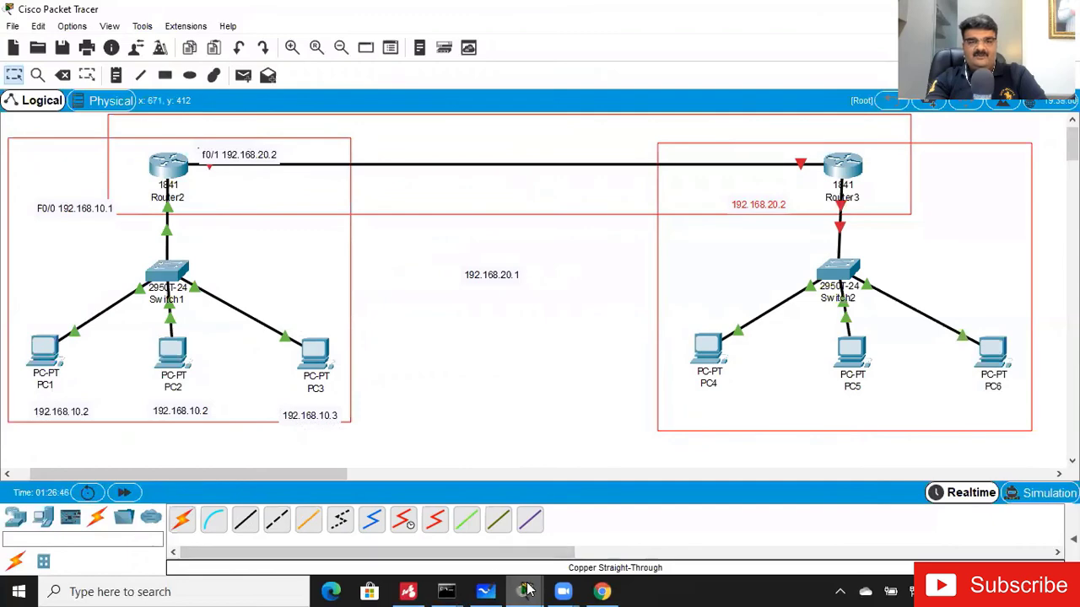
Switch to Router2's command line and exit interface and global configuration back to privileged mode.
{"action": "mouse_move", "coordinate": [524, 591]}
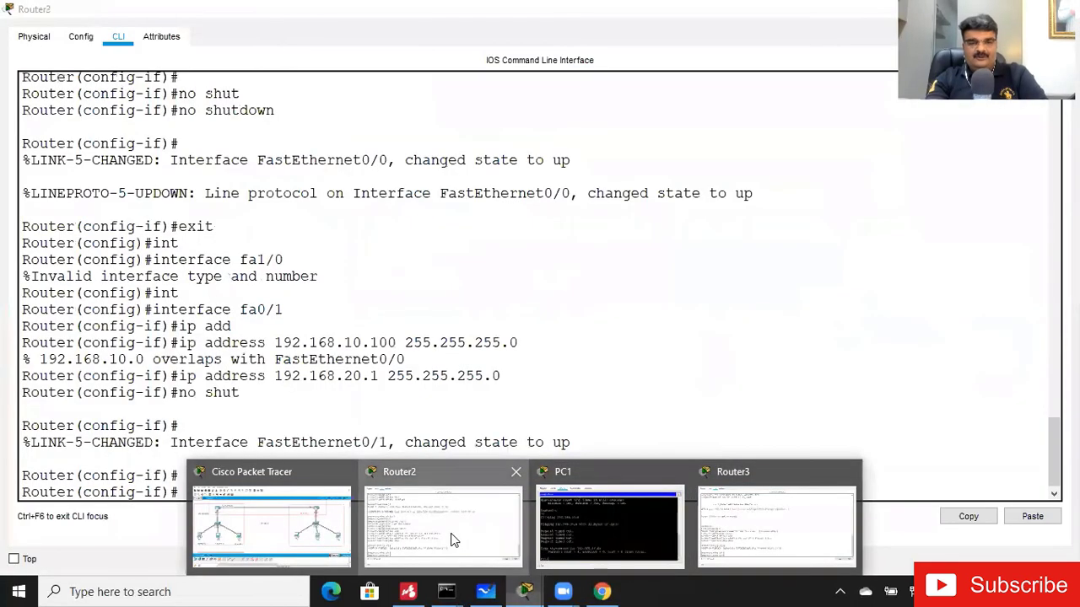
{"action": "left_click", "coordinate": [452, 540]}
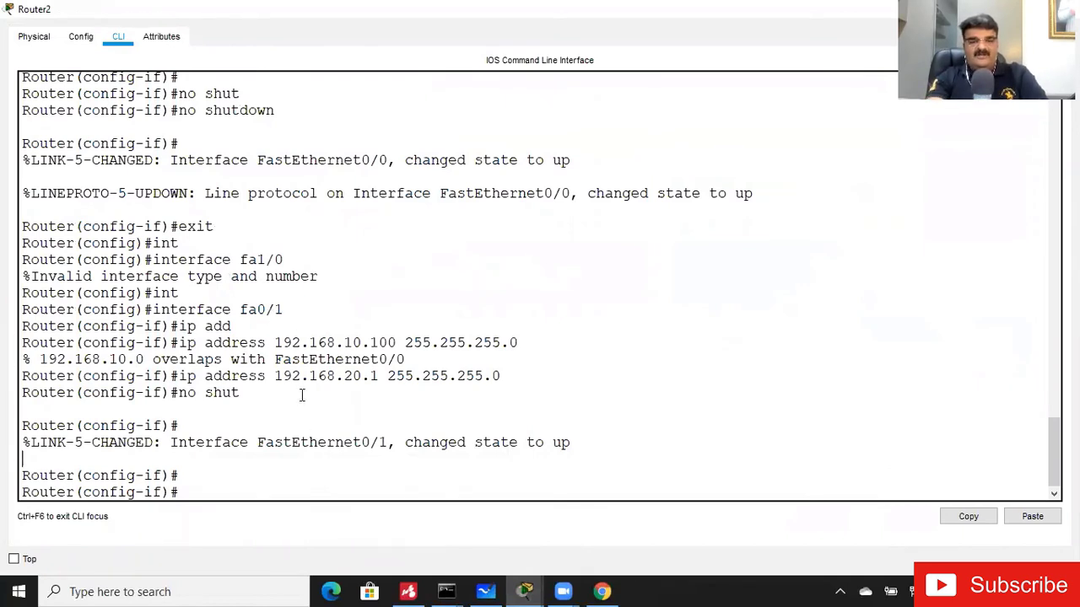
{"action": "key", "text": "Return"}
{"action": "key", "text": "Return"}
{"action": "key", "text": "Return"}
{"action": "type", "text": "e"}
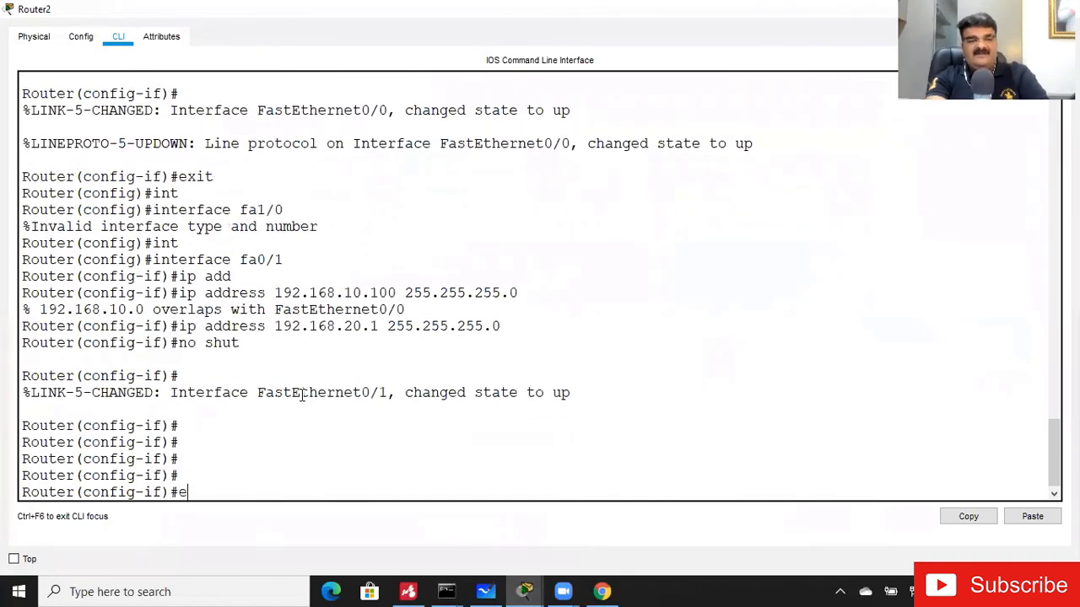
{"action": "type", "text": "xit"}
{"action": "key", "text": "Return"}
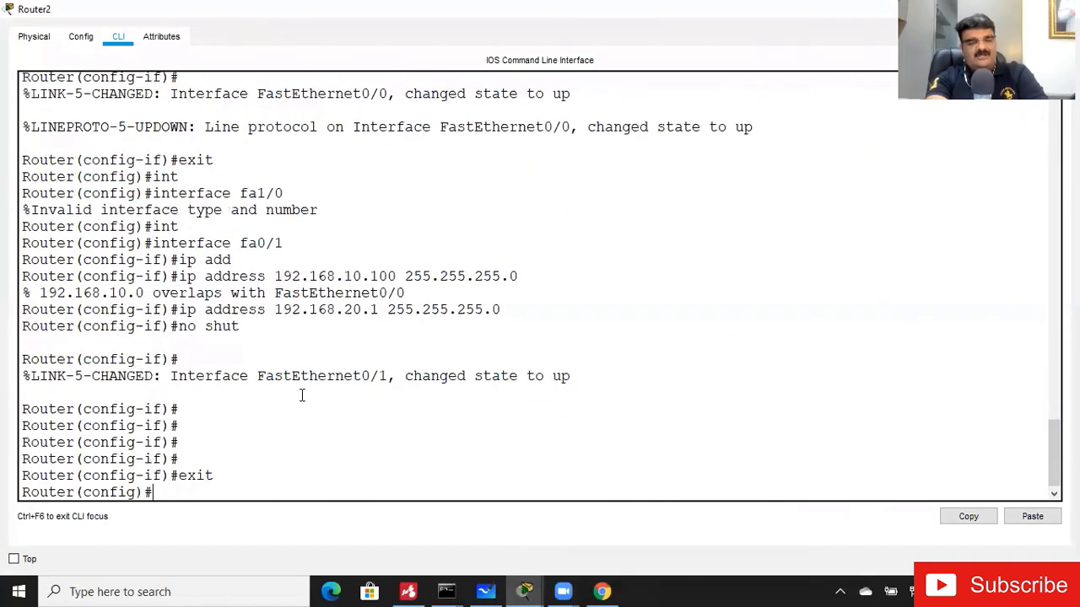
{"action": "type", "text": "exit"}
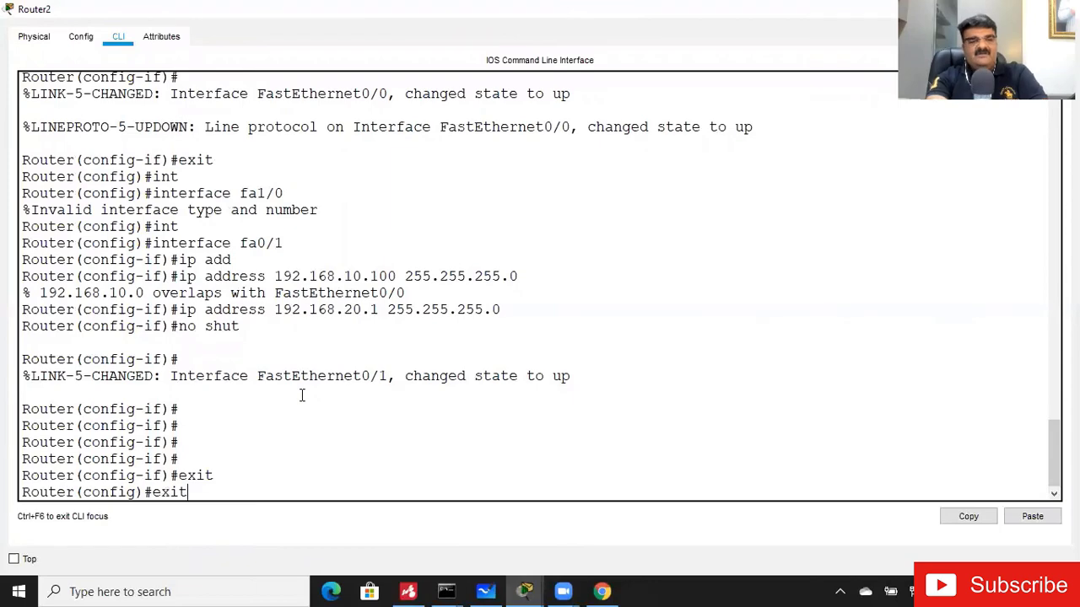
{"action": "key", "text": "Return"}
{"action": "key", "text": "Return"}
Display Router2's interface summary with show ip interface brief and examine the protocol status of FastEthernet0/1.
{"action": "type", "text": "s"}
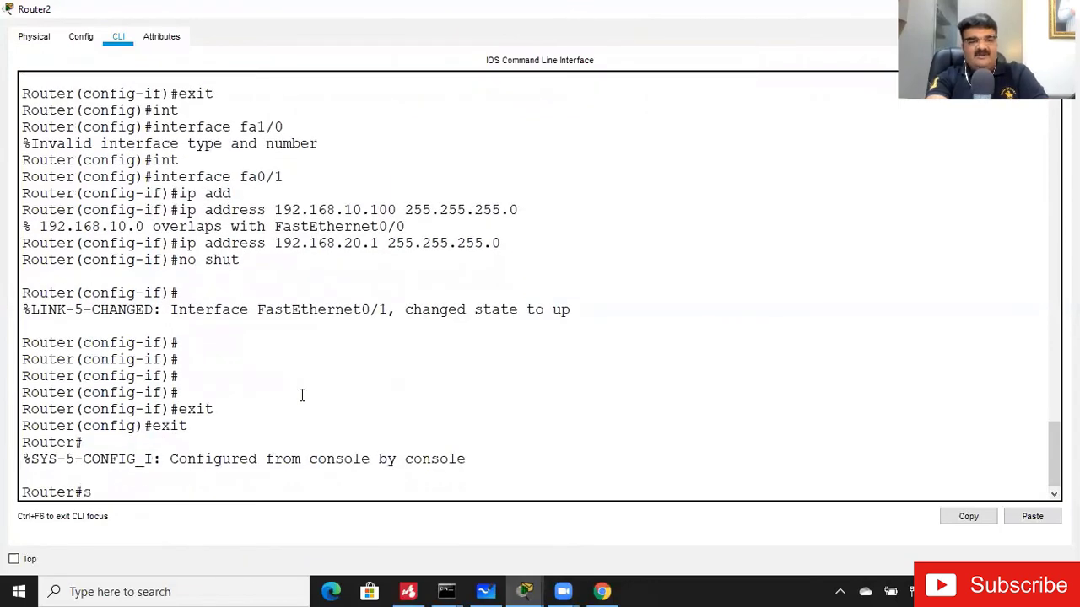
{"action": "type", "text": "how ip  int"}
{"action": "key", "text": "Tab"}
{"action": "type", "text": "br"}
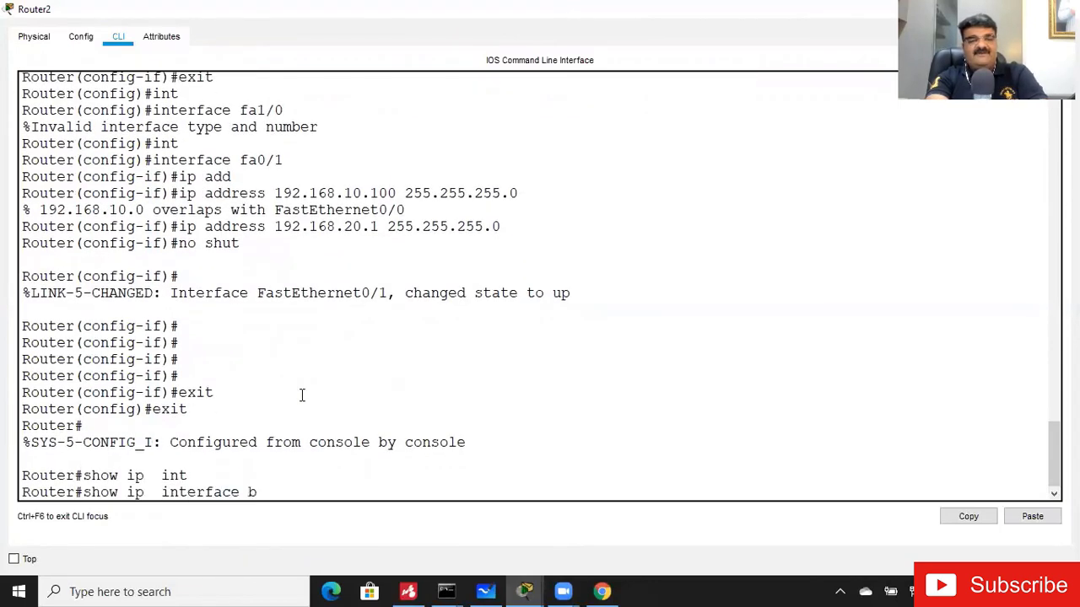
{"action": "key", "text": "Tab"}
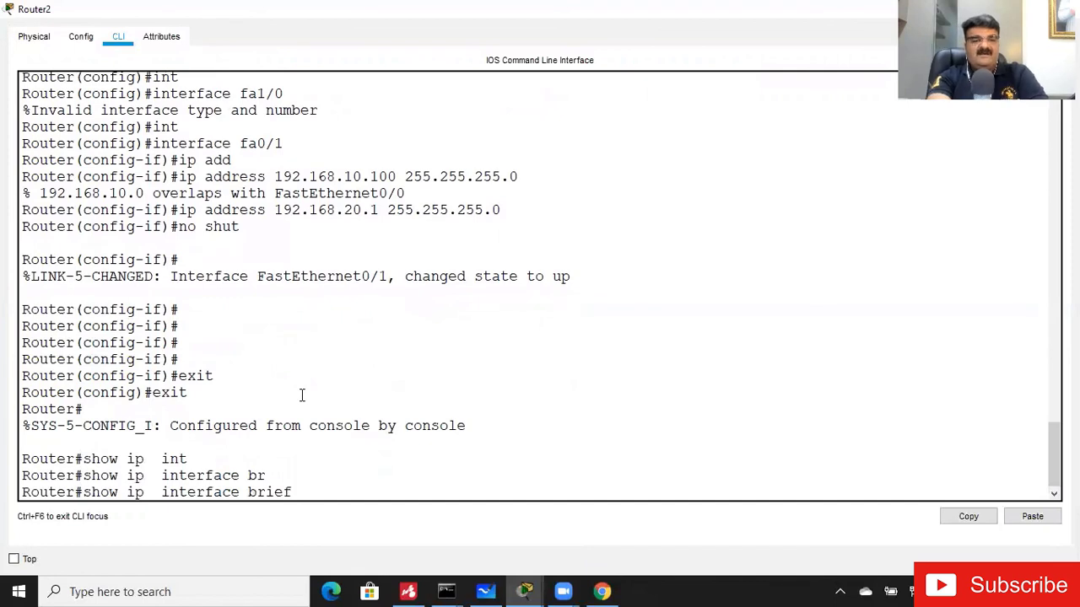
{"action": "key", "text": "BackSpace"}
{"action": "key", "text": "BackSpace"}
{"action": "key", "text": "BackSpace"}
{"action": "key", "text": "BackSpace"}
{"action": "key", "text": "BackSpace"}
{"action": "key", "text": "BackSpace"}
{"action": "key", "text": "BackSpace"}
{"action": "key", "text": "BackSpace"}
{"action": "key", "text": "BackSpace"}
{"action": "key", "text": "BackSpace"}
{"action": "key", "text": "BackSpace"}
{"action": "key", "text": "BackSpace"}
{"action": "key", "text": "BackSpace"}
{"action": "key", "text": "BackSpace"}
{"action": "key", "text": "BackSpace"}
{"action": "key", "text": "BackSpace"}
{"action": "type", "text": "t"}
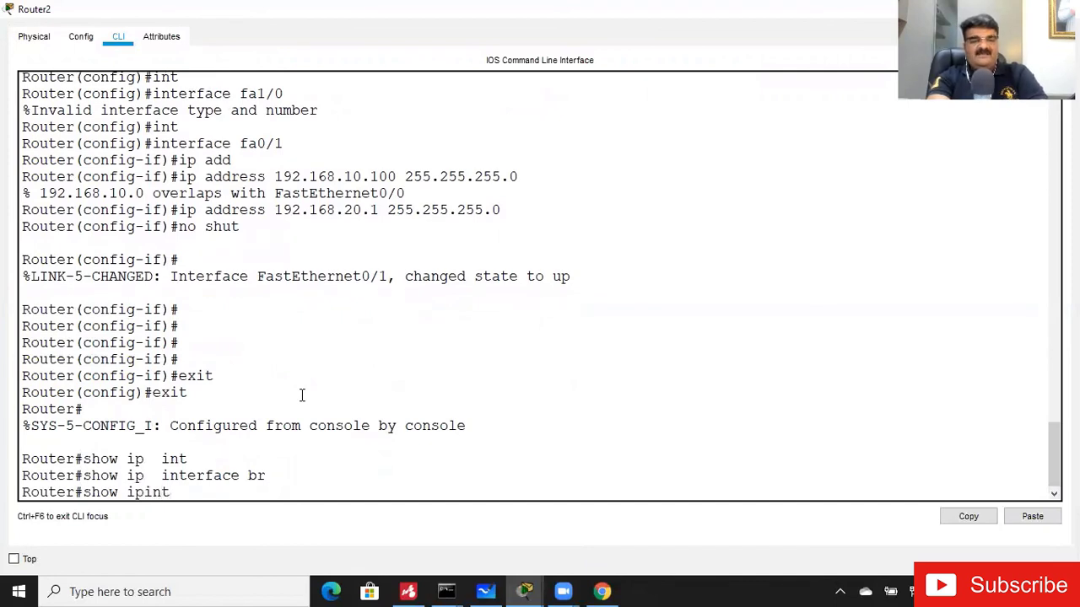
{"action": "key", "text": "BackSpace"}
{"action": "key", "text": "BackSpace"}
{"action": "key", "text": "BackSpace"}
{"action": "type", "text": "int"}
{"action": "key", "text": "Tab"}
{"action": "type", "text": "br"}
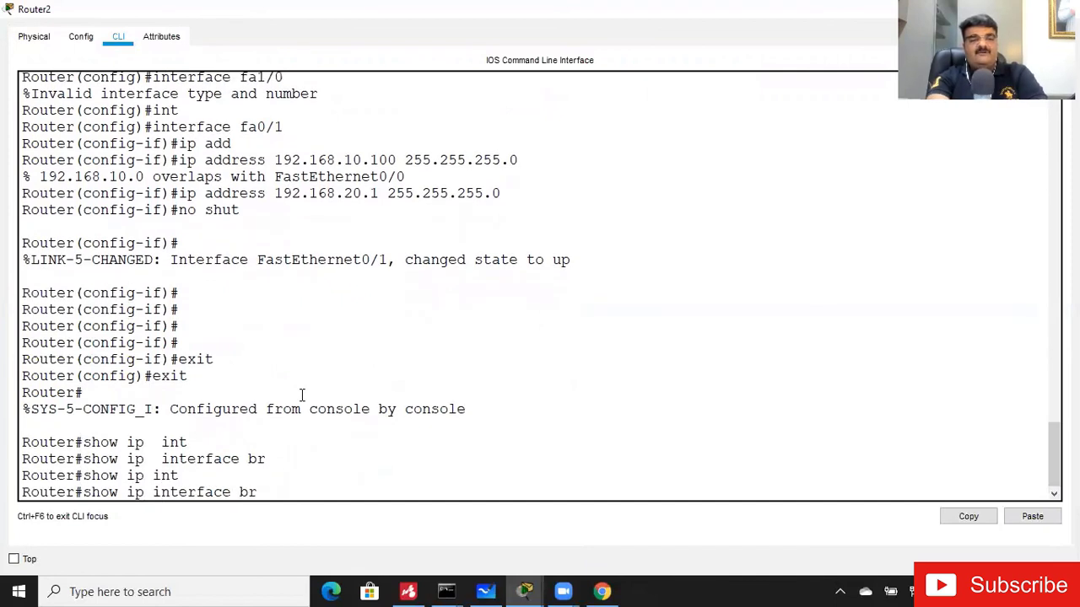
{"action": "key", "text": "Tab"}
{"action": "type", "text": "ef"}
{"action": "key", "text": "Return"}
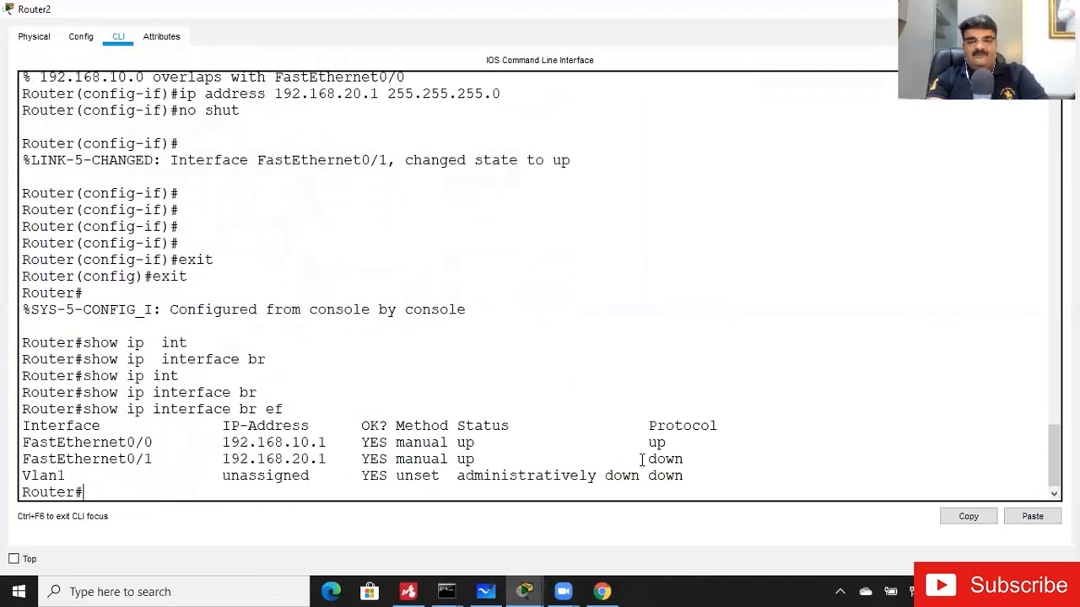
{"action": "left_click_drag", "start_coordinate": [657, 460], "coordinate": [697, 462]}
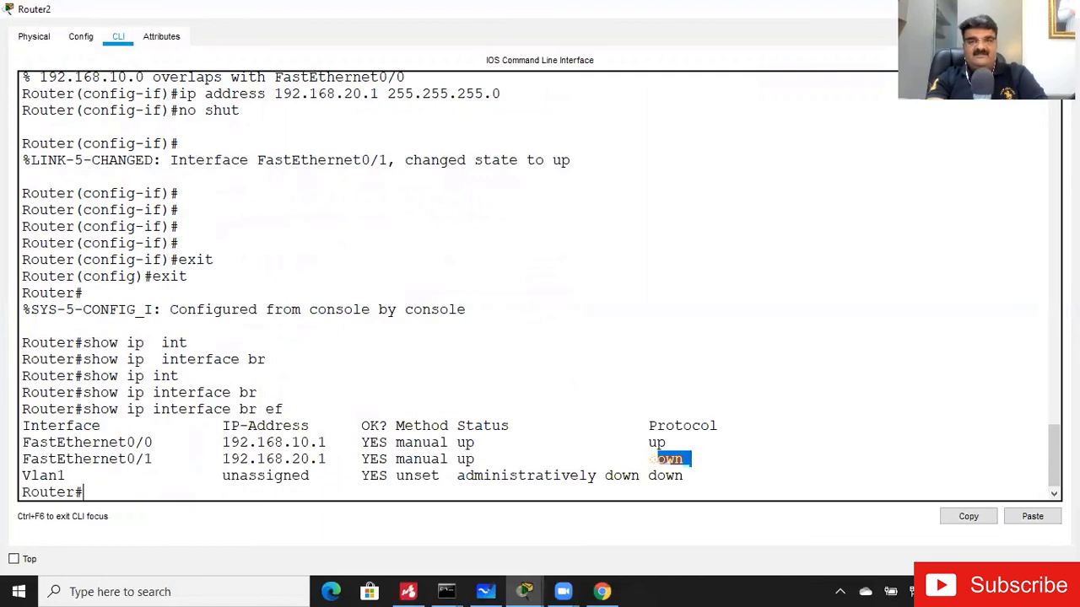
Open Router3's command line in a maximized window and leave interface configuration for privileged mode.
{"action": "left_click", "coordinate": [1065, 8]}
{"action": "left_click", "coordinate": [844, 169]}
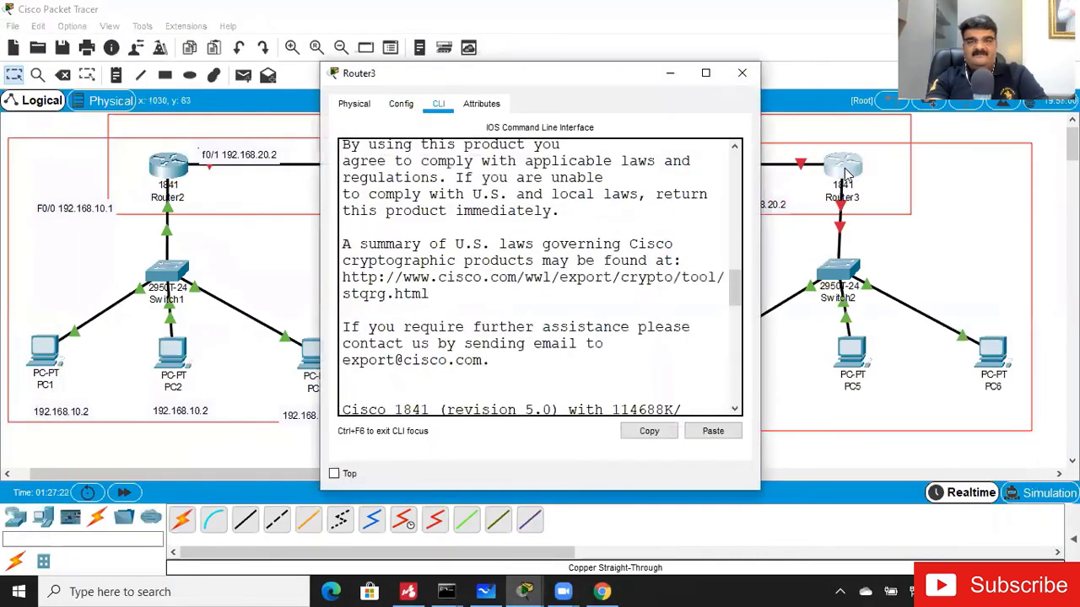
{"action": "left_click", "coordinate": [705, 72]}
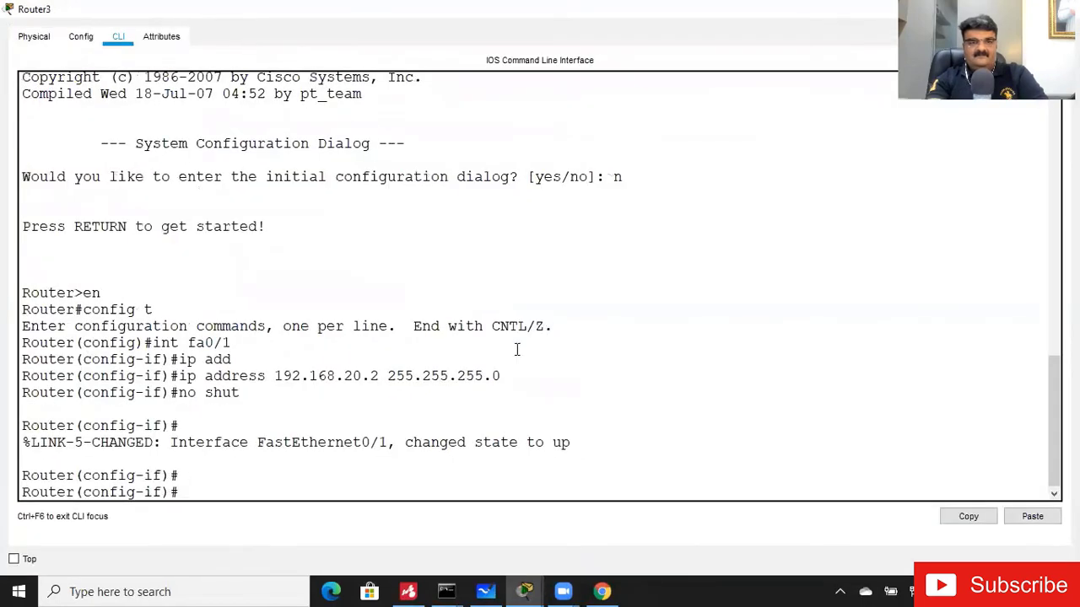
{"action": "key", "text": "Return"}
{"action": "key", "text": "Return"}
{"action": "key", "text": "Return"}
{"action": "key", "text": "ctrl+z"}
{"action": "key", "text": "Return"}
{"action": "key", "text": "Return"}
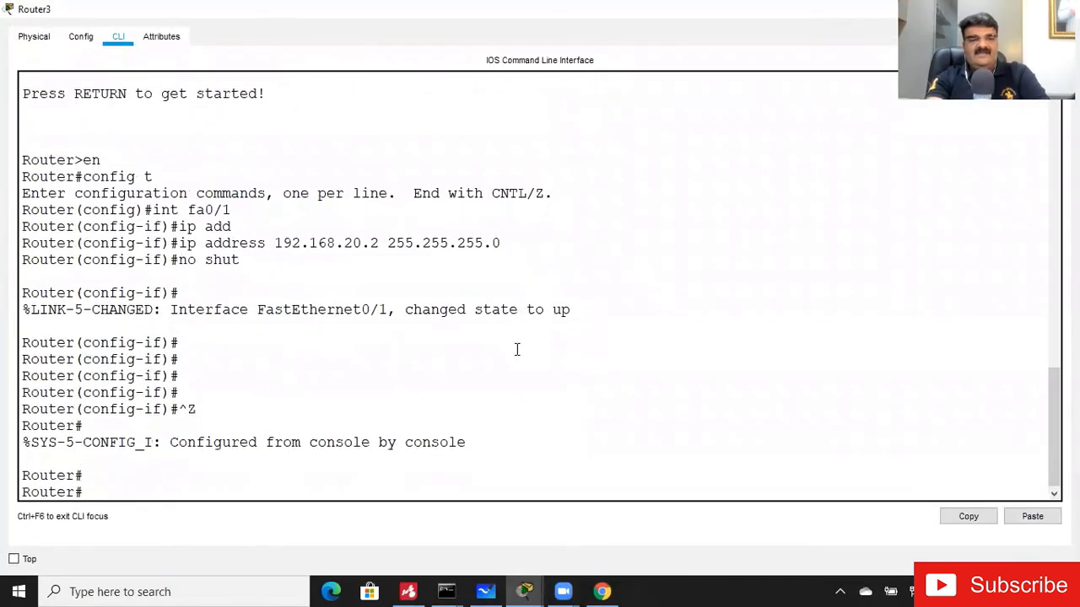
Display Router3's interface summary with show ip interface brief, and close its window after checking FastEthernet0/1.
{"action": "type", "text": "show ip  int"}
{"action": "key", "text": "Tab"}
{"action": "type", "text": "br"}
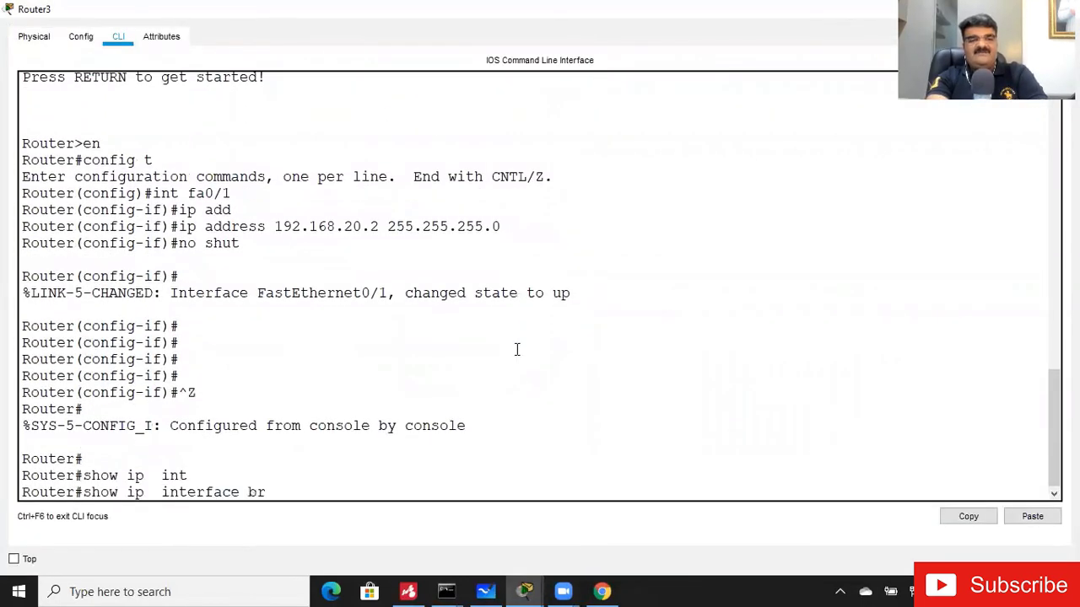
{"action": "key", "text": "Tab"}
{"action": "key", "text": "Return"}
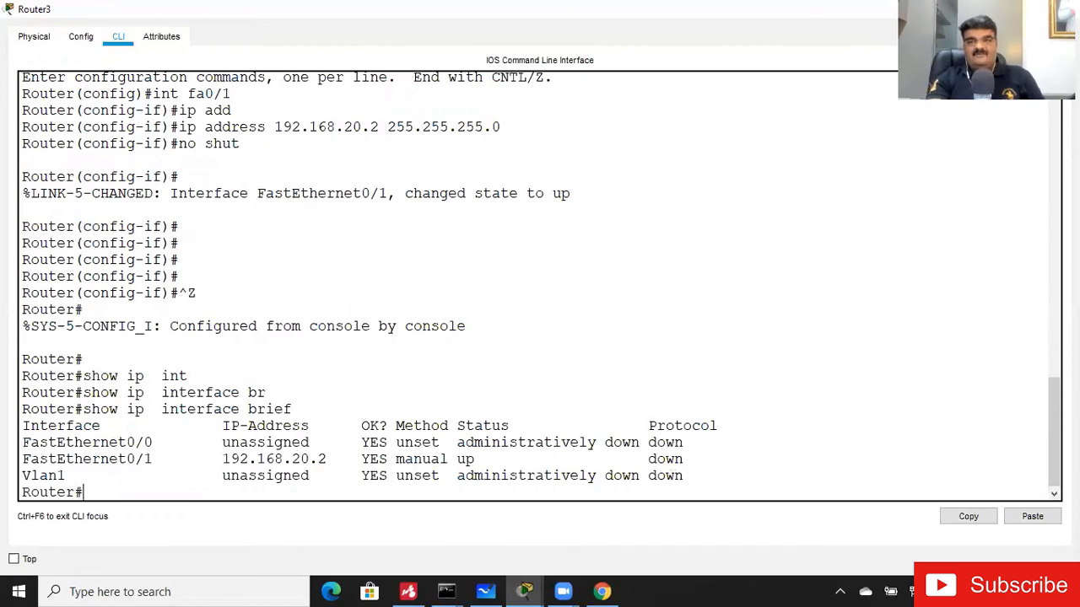
{"action": "key", "text": "alt+F4"}
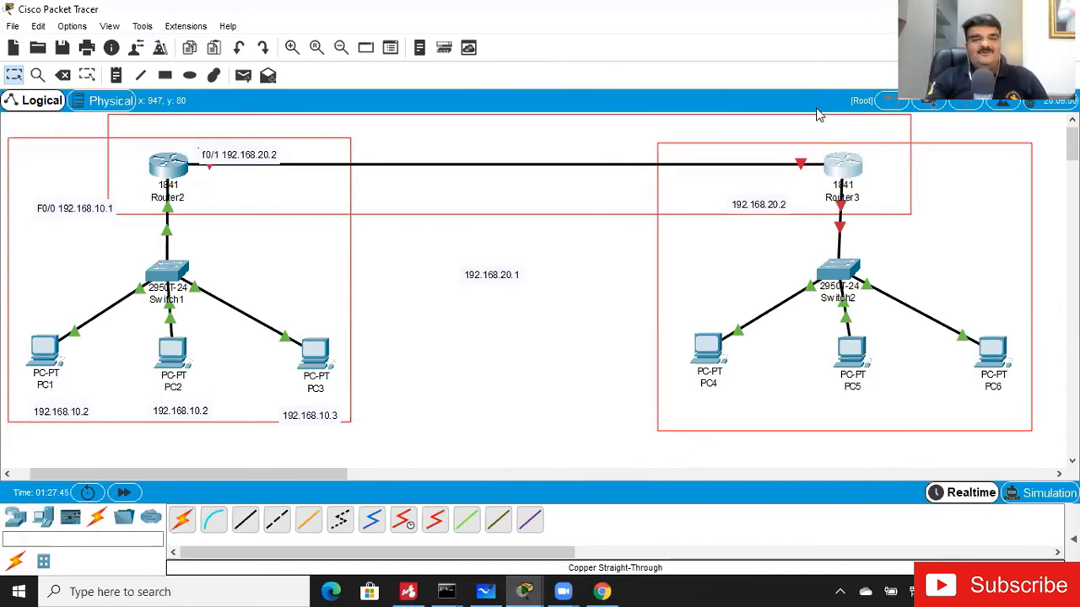
Delete the cable connecting the Fa0/1 interfaces of Router2 and Router3.
{"action": "left_click", "coordinate": [285, 527]}
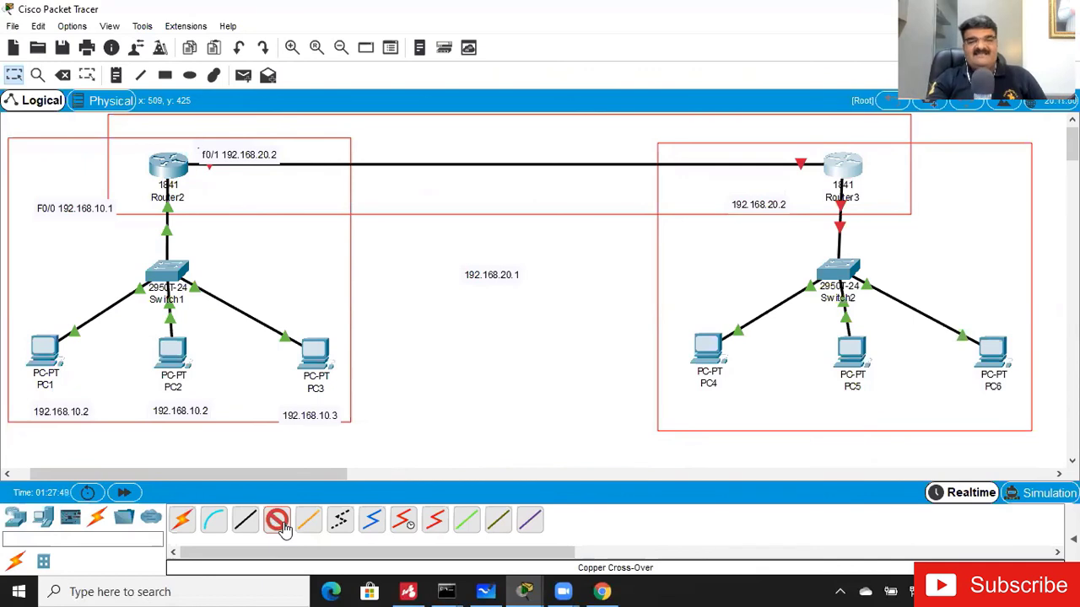
{"action": "left_click", "coordinate": [286, 527]}
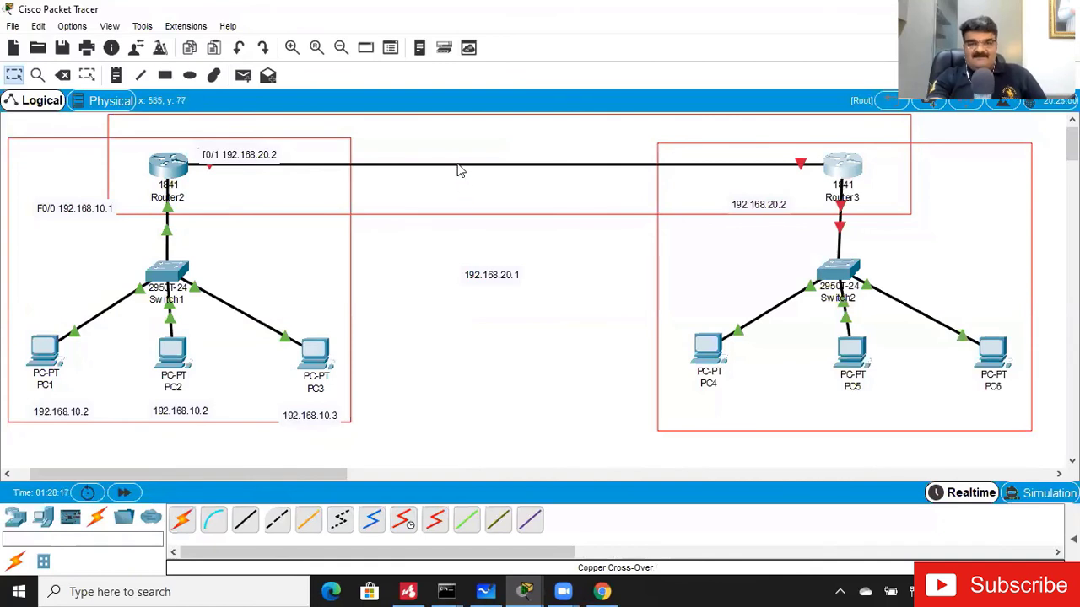
{"action": "mouse_move", "coordinate": [460, 171]}
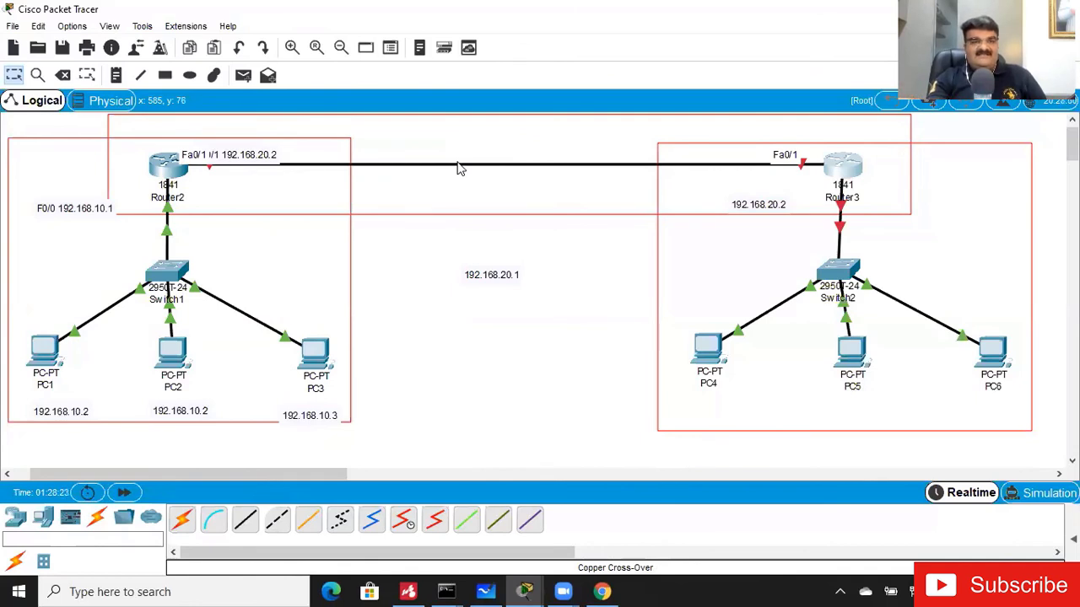
{"action": "left_click", "coordinate": [64, 75]}
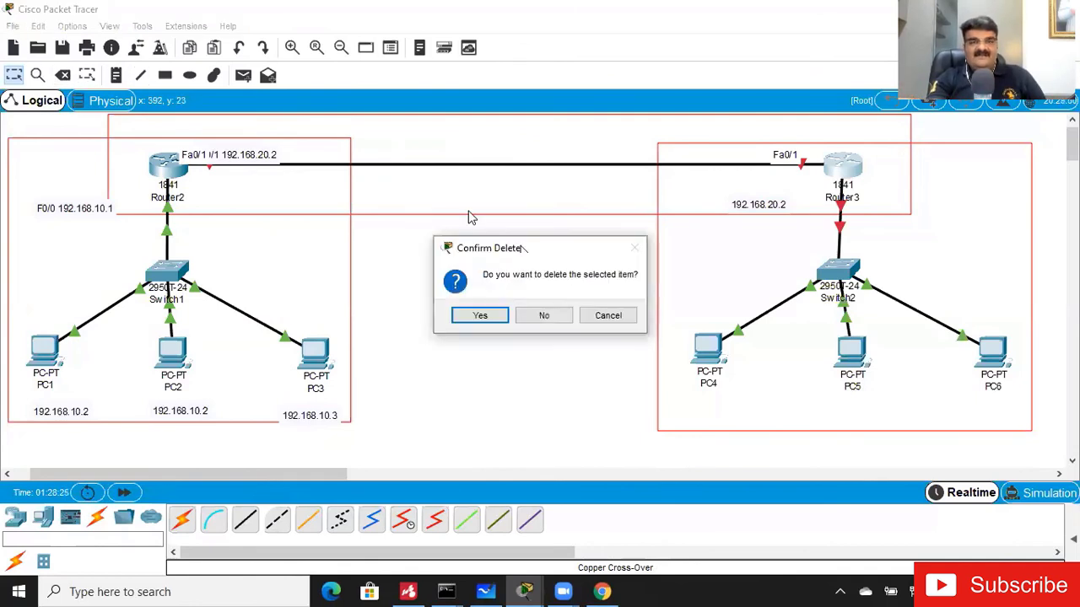
{"action": "left_click", "coordinate": [550, 315]}
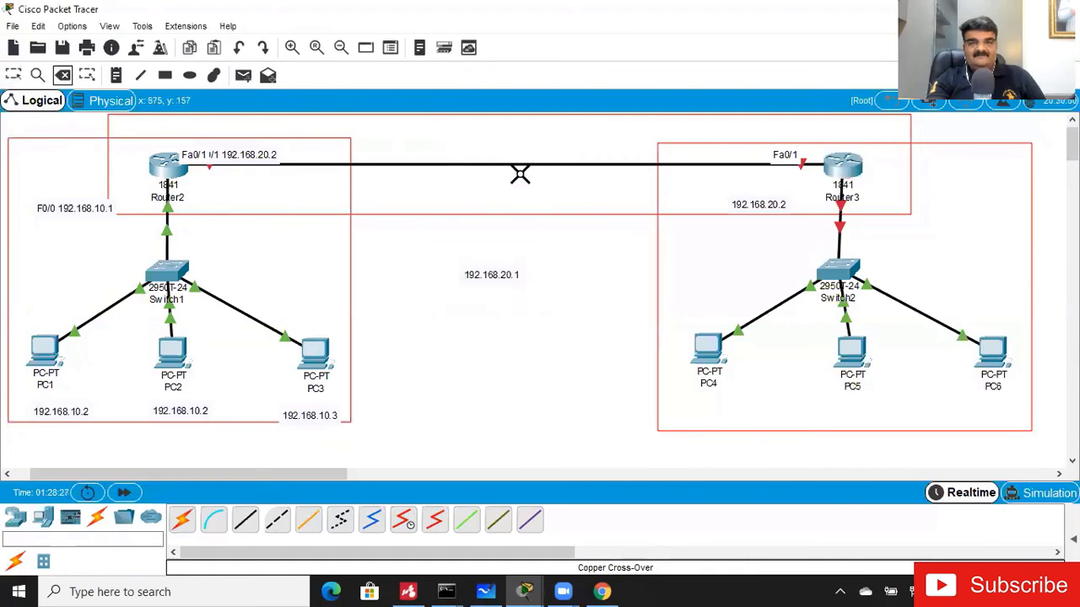
{"action": "left_click", "coordinate": [518, 165]}
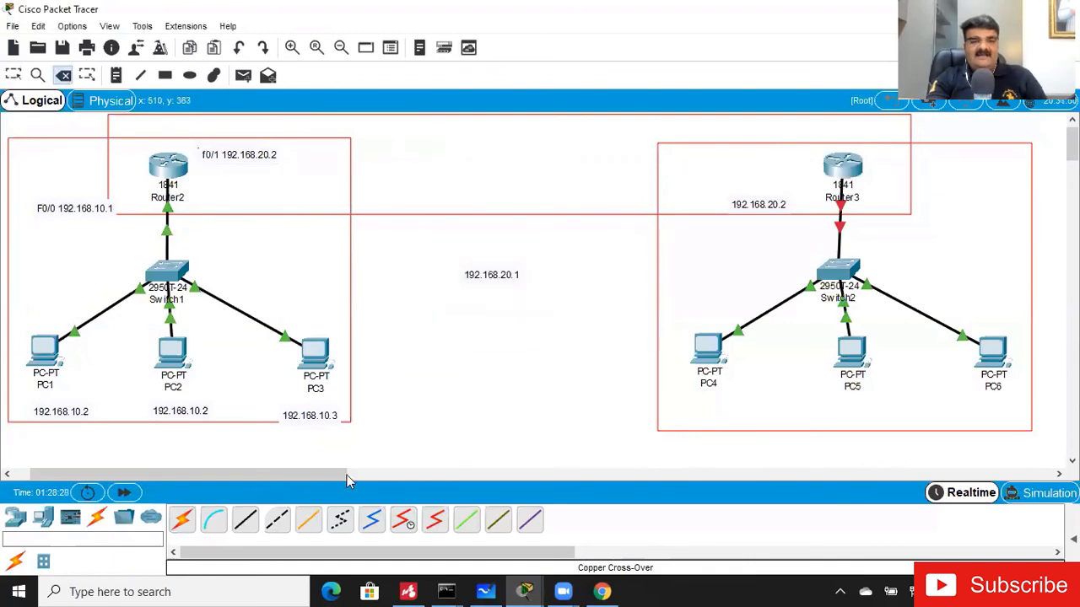
Connect Router2's FastEthernet0/1 to Router3's FastEthernet0/1 with a Copper Cross-Over cable.
{"action": "left_click", "coordinate": [277, 520]}
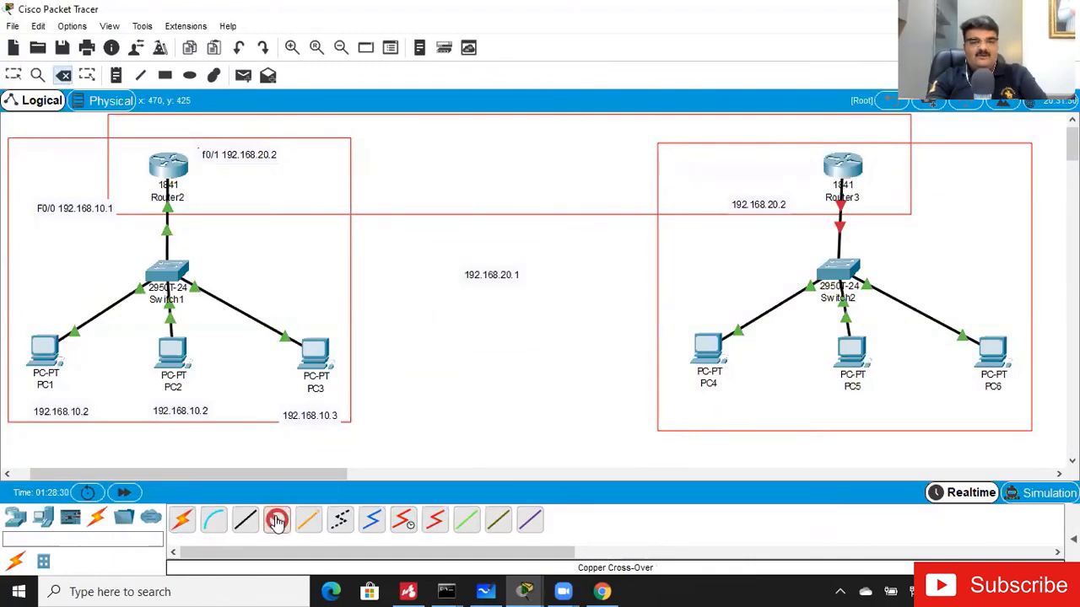
{"action": "left_click", "coordinate": [173, 167]}
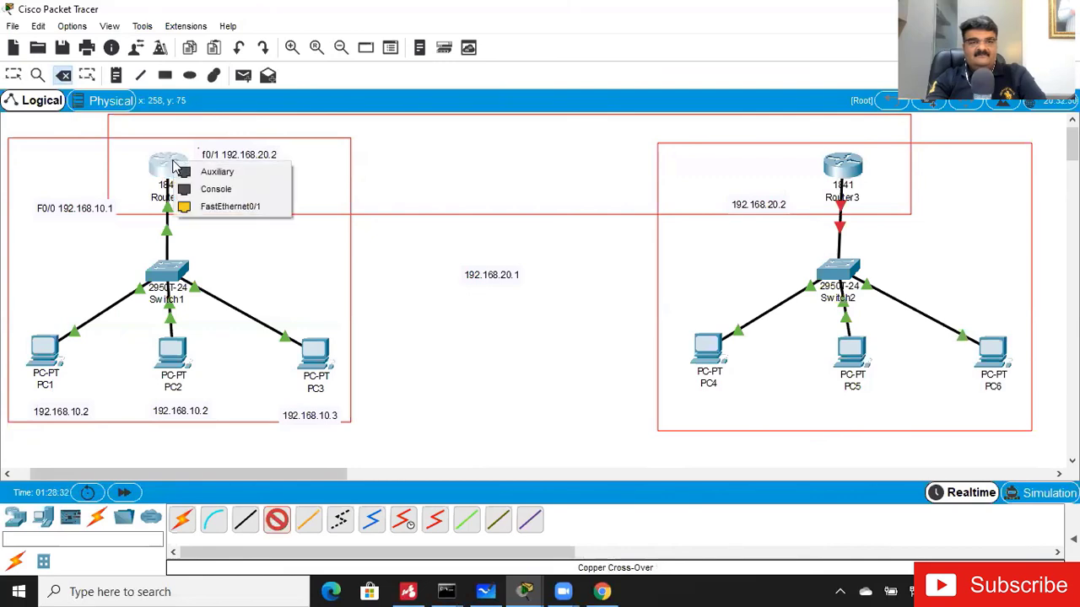
{"action": "left_click", "coordinate": [232, 211]}
{"action": "left_click", "coordinate": [841, 170]}
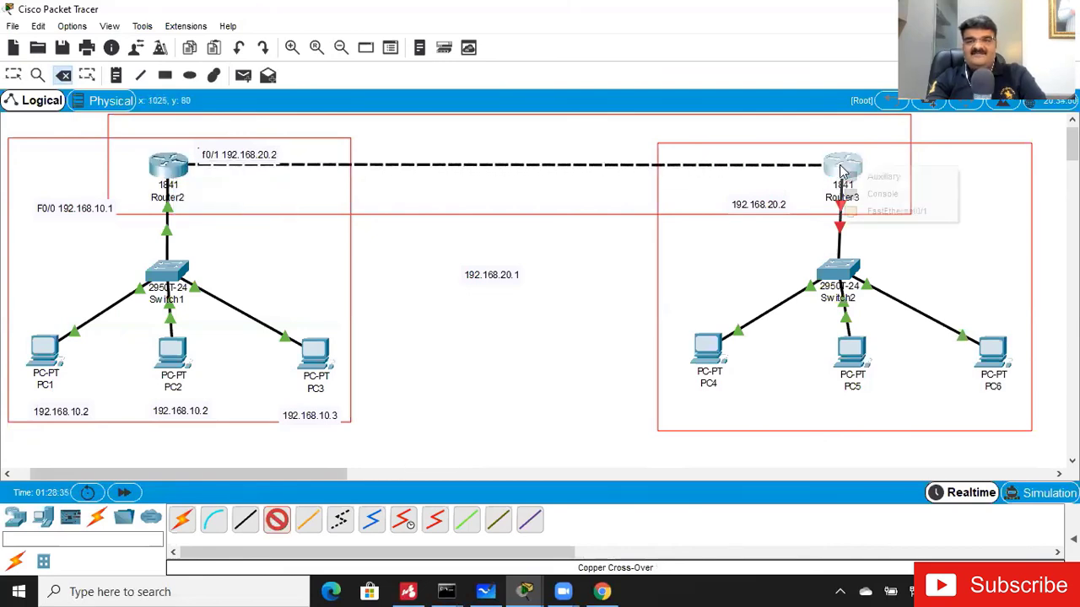
{"action": "left_click", "coordinate": [877, 214]}
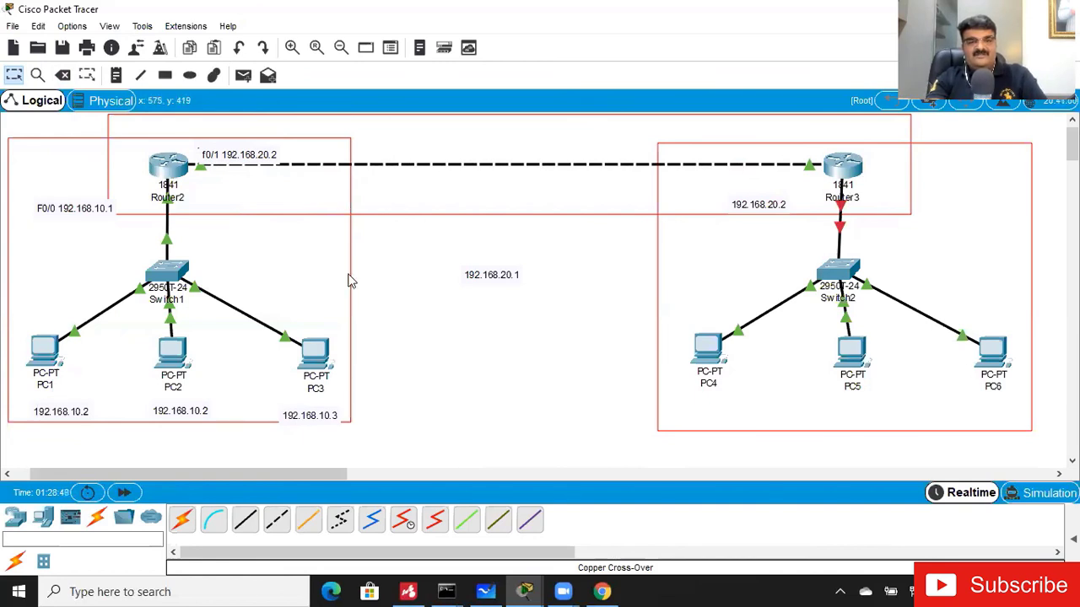
Change the f0/1 address note beside Router2 to read "f0/1 192.168.20.1".
{"action": "double_click", "coordinate": [275, 152]}
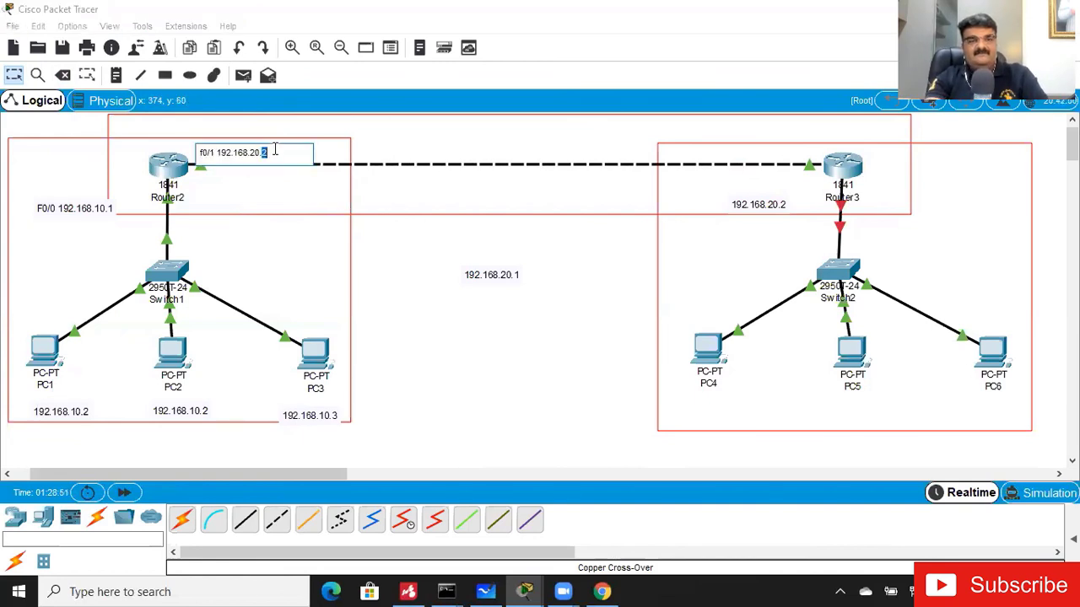
{"action": "type", "text": "1"}
{"action": "left_click", "coordinate": [768, 161]}
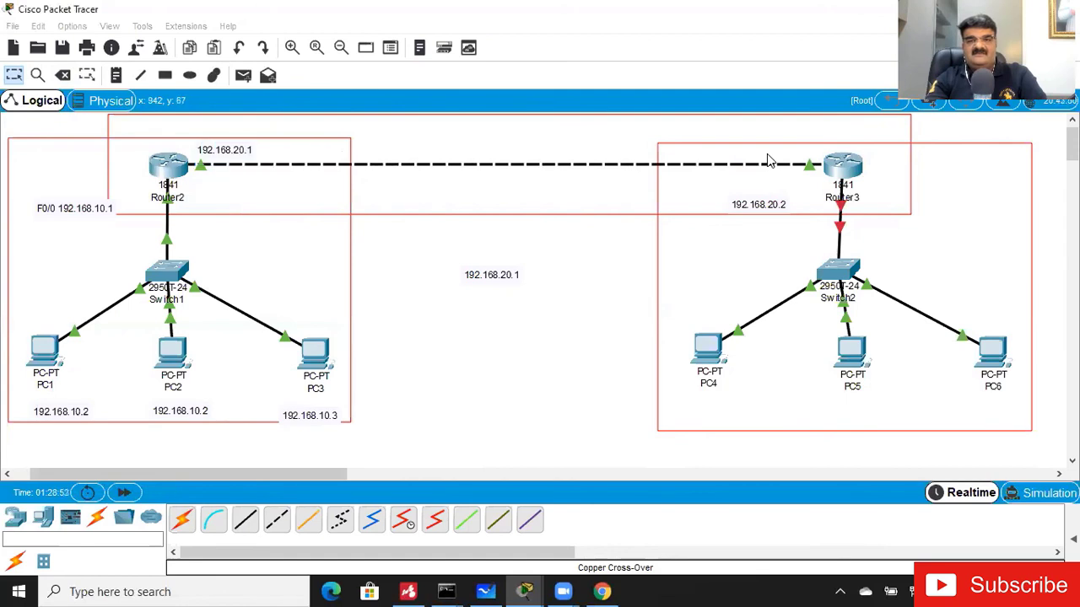
{"action": "left_click", "coordinate": [547, 313]}
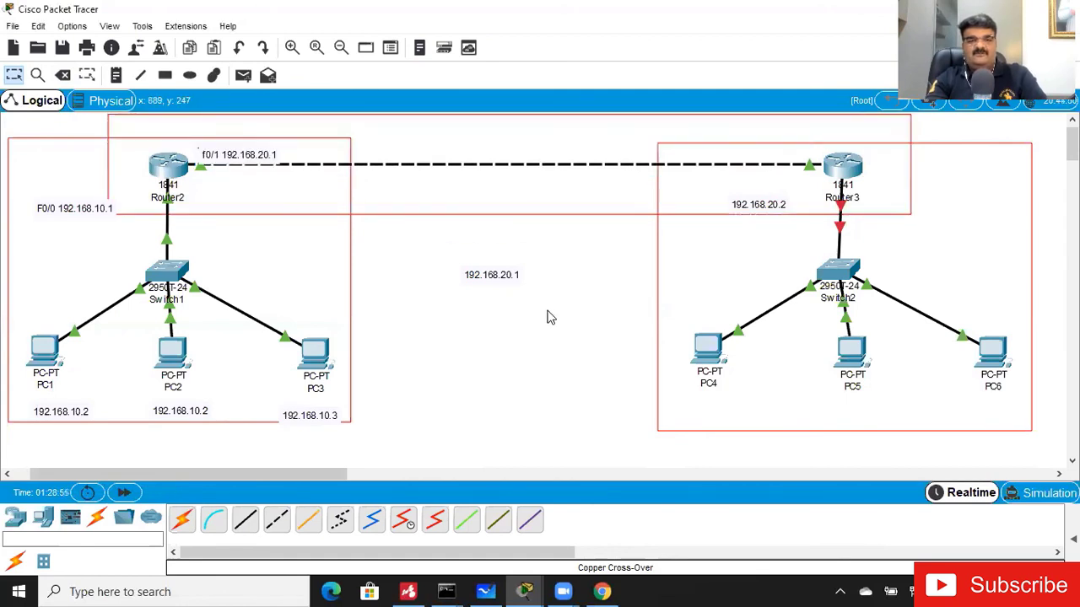
Bring up Router2's command line, enter global configuration mode and set the hostname to R1.
{"action": "mouse_move", "coordinate": [519, 591]}
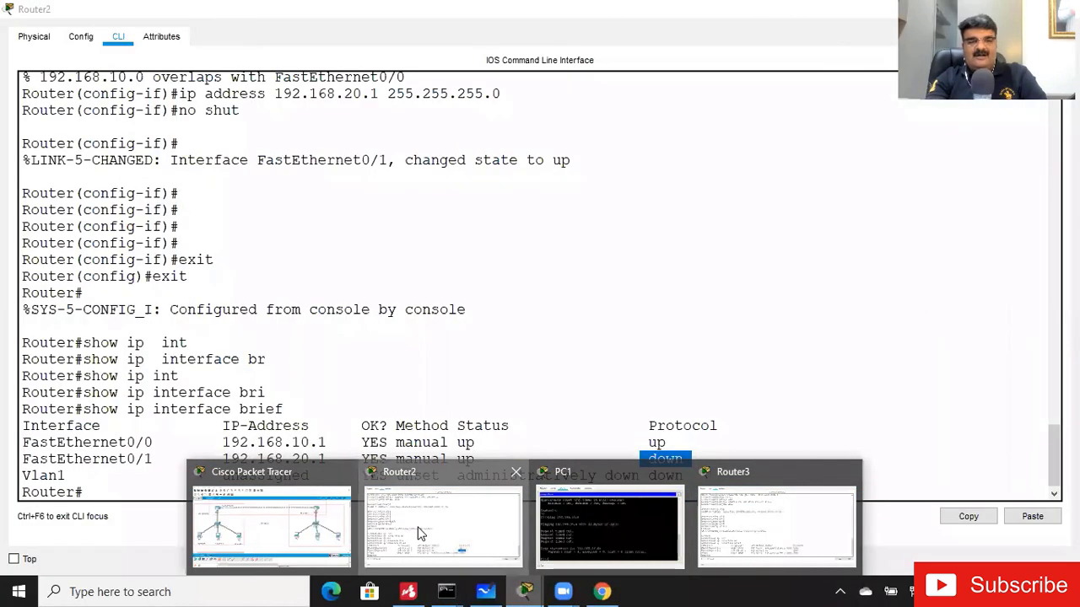
{"action": "left_click", "coordinate": [420, 532]}
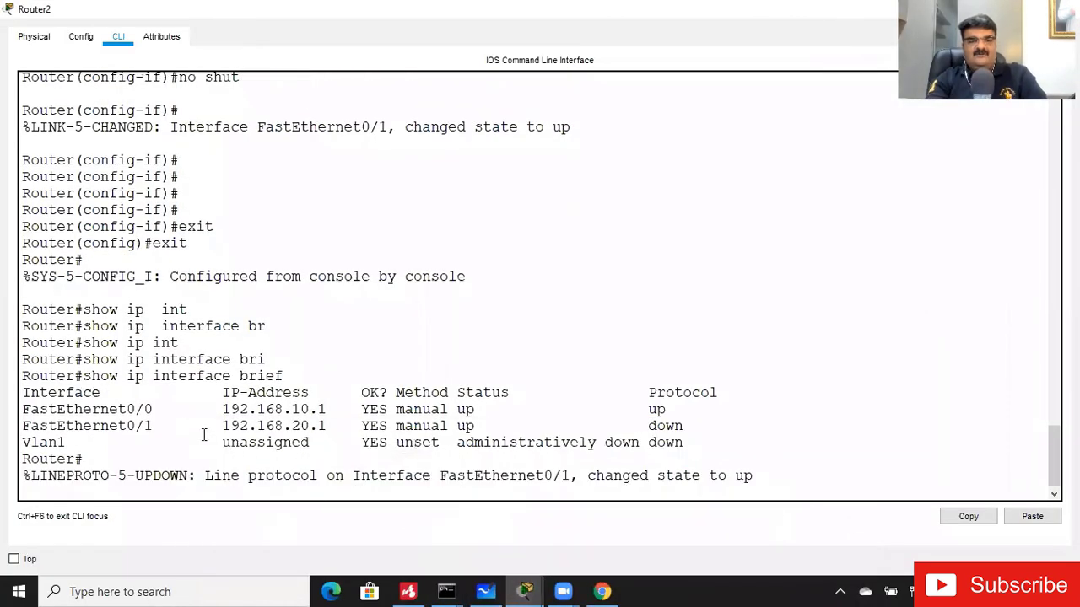
{"action": "key", "text": "Return"}
{"action": "key", "text": "Return"}
{"action": "key", "text": "Return"}
{"action": "key", "text": "Return"}
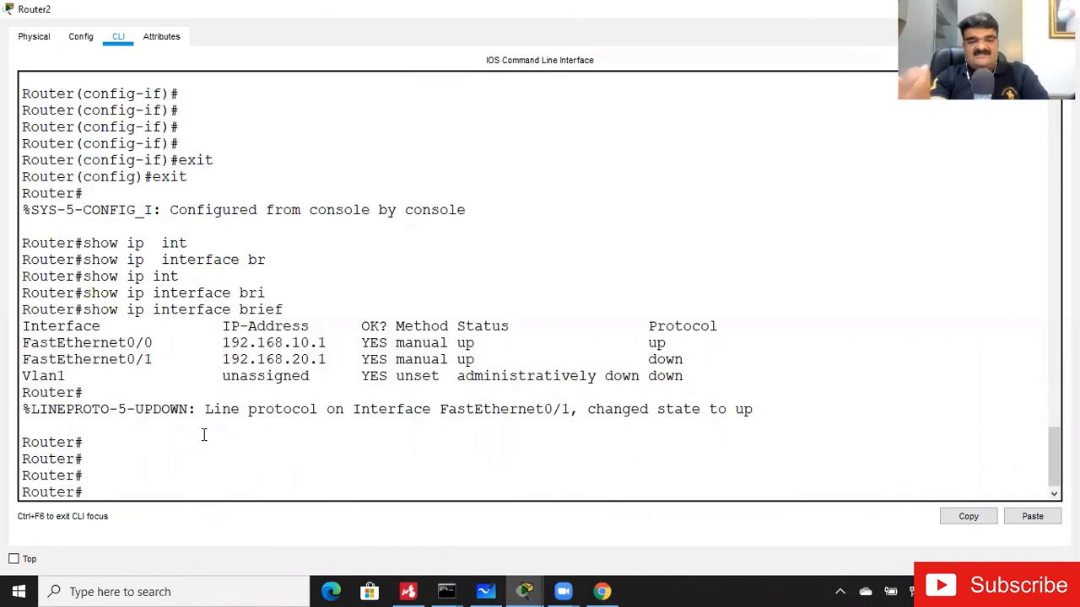
{"action": "type", "text": "config t"}
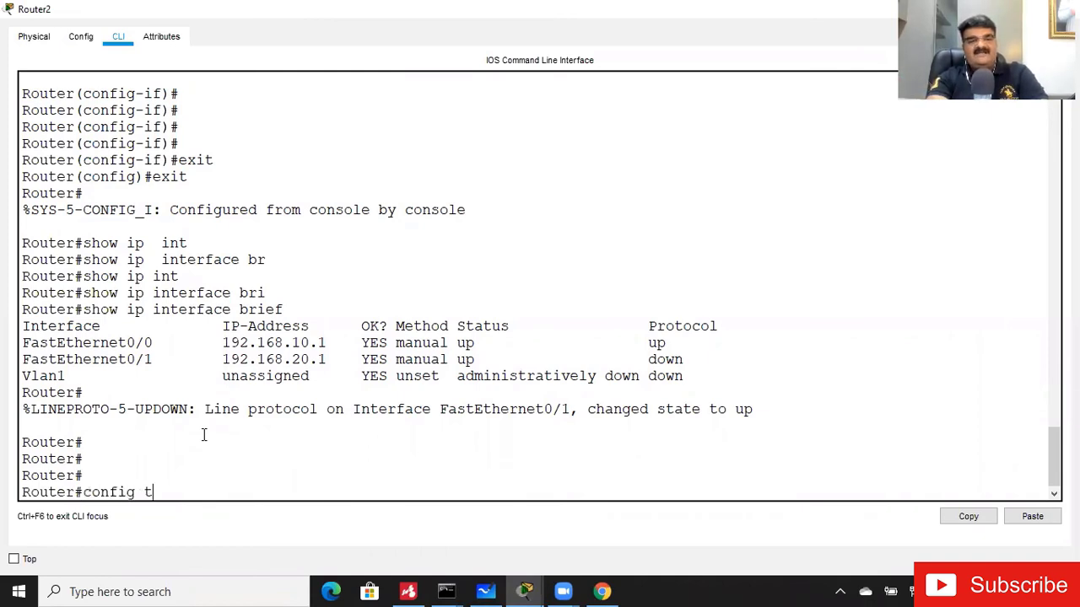
{"action": "key", "text": "Return"}
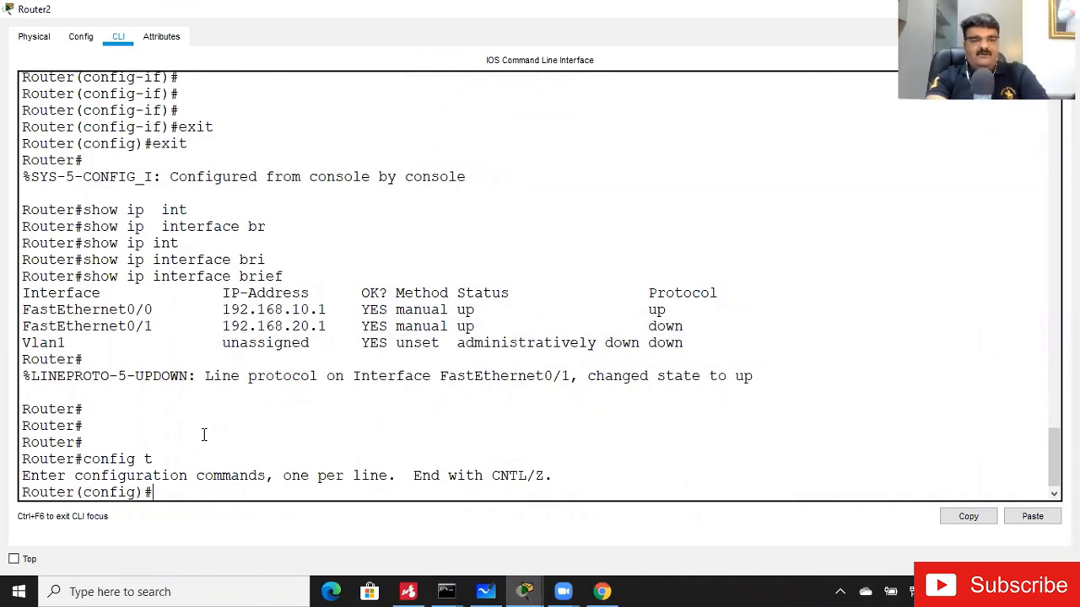
{"action": "type", "text": "ho"}
{"action": "key", "text": "Tab"}
{"action": "type", "text": "R1"}
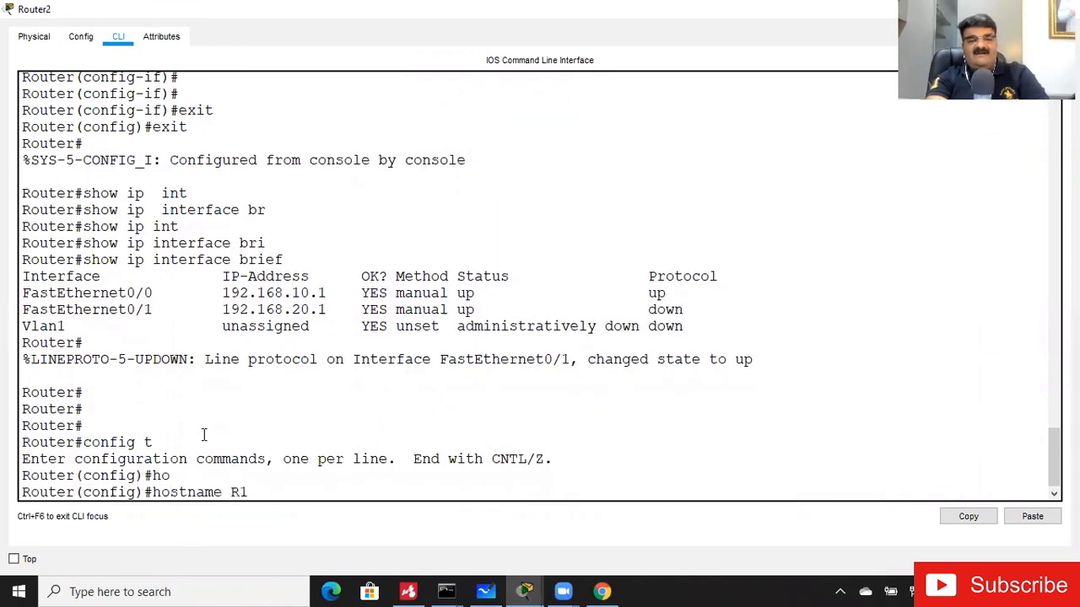
{"action": "key", "text": "Return"}
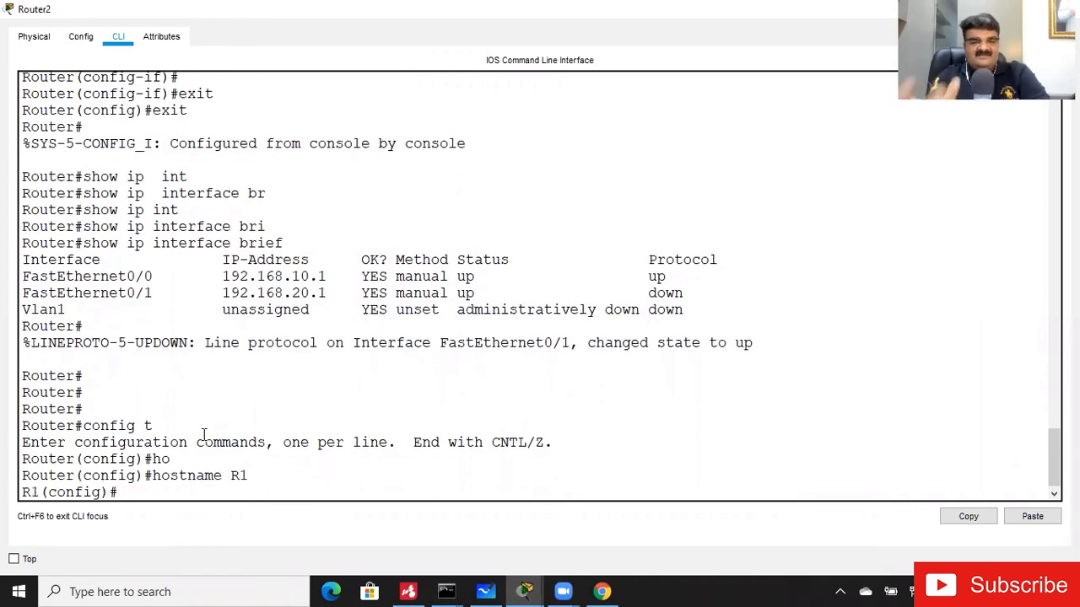
Bring up Router3's command line, enter global configuration mode and set the hostname to R2.
{"action": "mouse_move", "coordinate": [530, 589]}
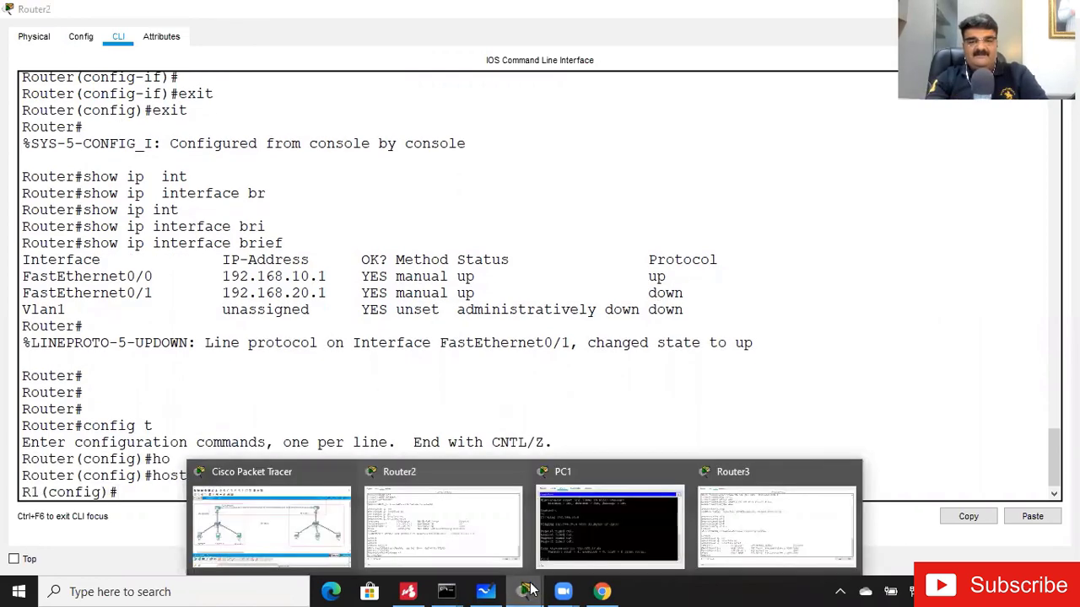
{"action": "left_click", "coordinate": [777, 527]}
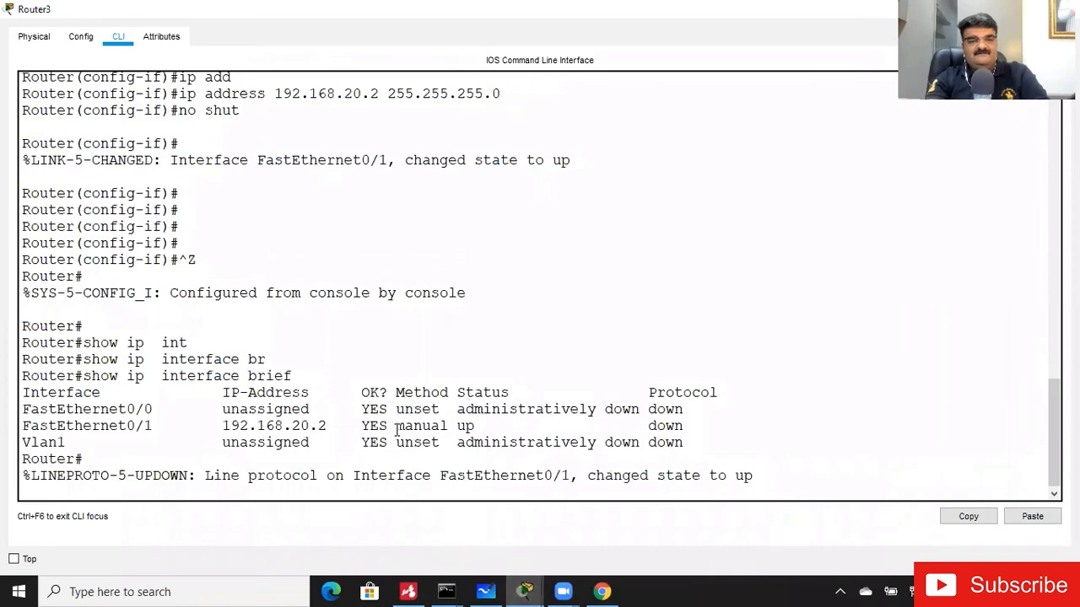
{"action": "key", "text": "Return"}
{"action": "key", "text": "Return"}
{"action": "key", "text": "Return"}
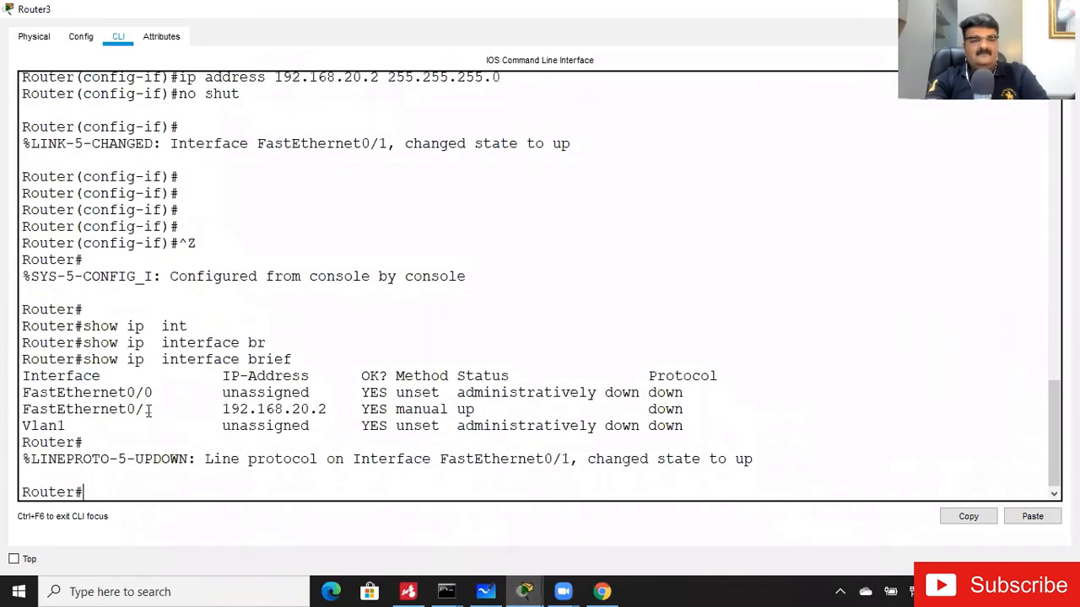
{"action": "type", "text": "conf t"}
{"action": "key", "text": "Return"}
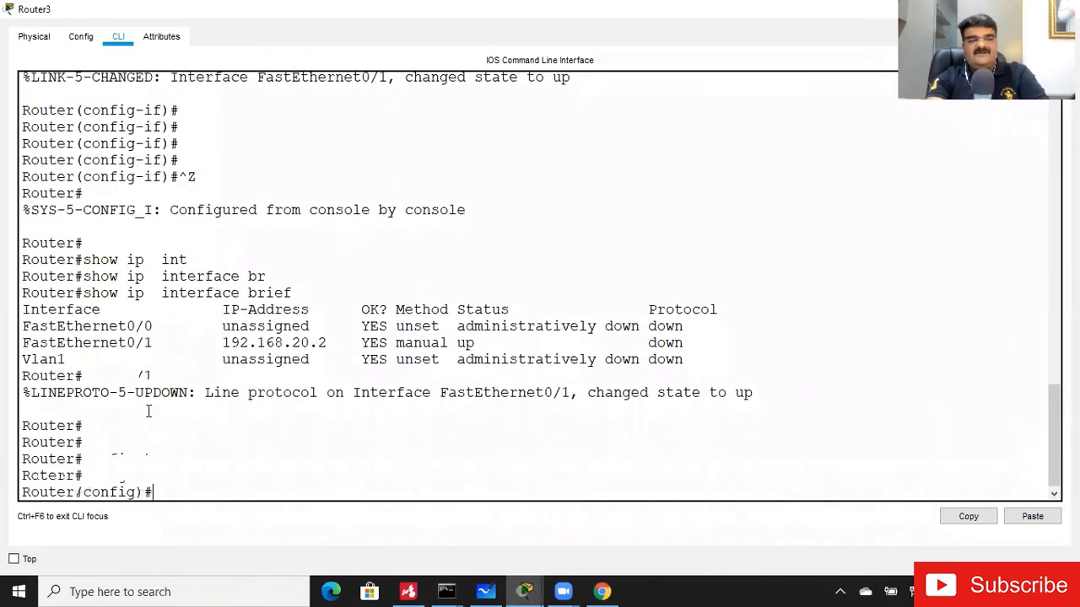
{"action": "type", "text": "ho"}
{"action": "key", "text": "Tab"}
{"action": "type", "text": "R2"}
{"action": "key", "text": "Return"}
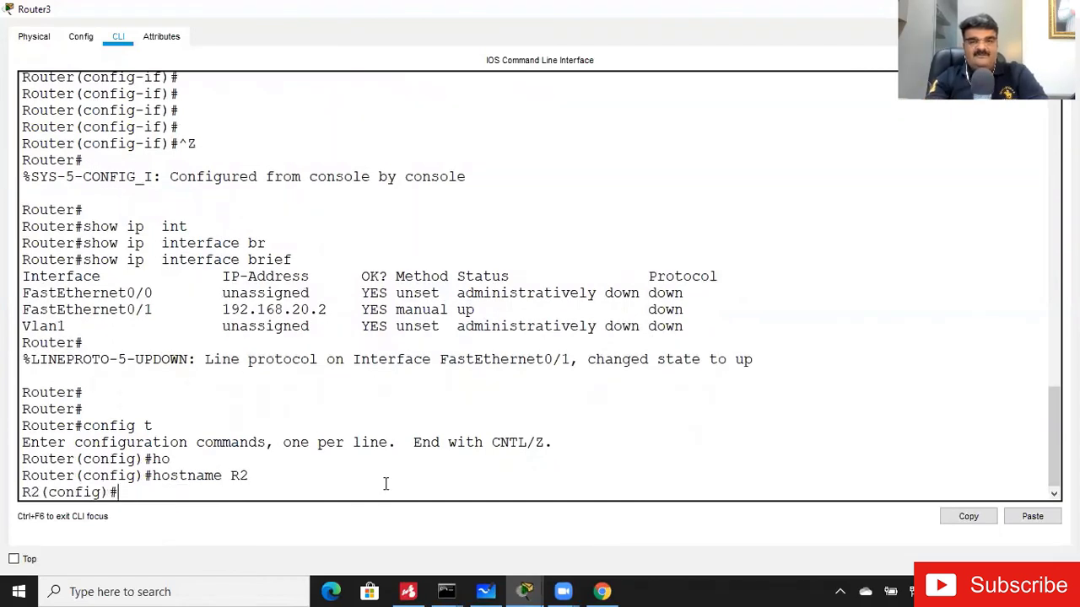
Return to Router2's command line and exit global configuration mode to the privileged R1# prompt.
{"action": "left_click", "coordinate": [525, 591]}
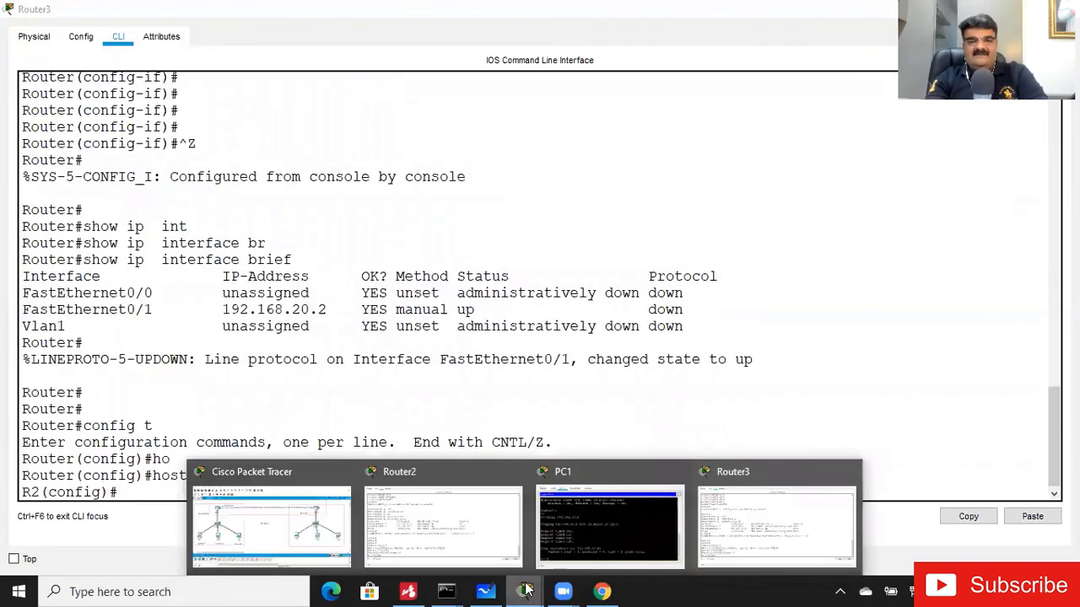
{"action": "left_click", "coordinate": [407, 521]}
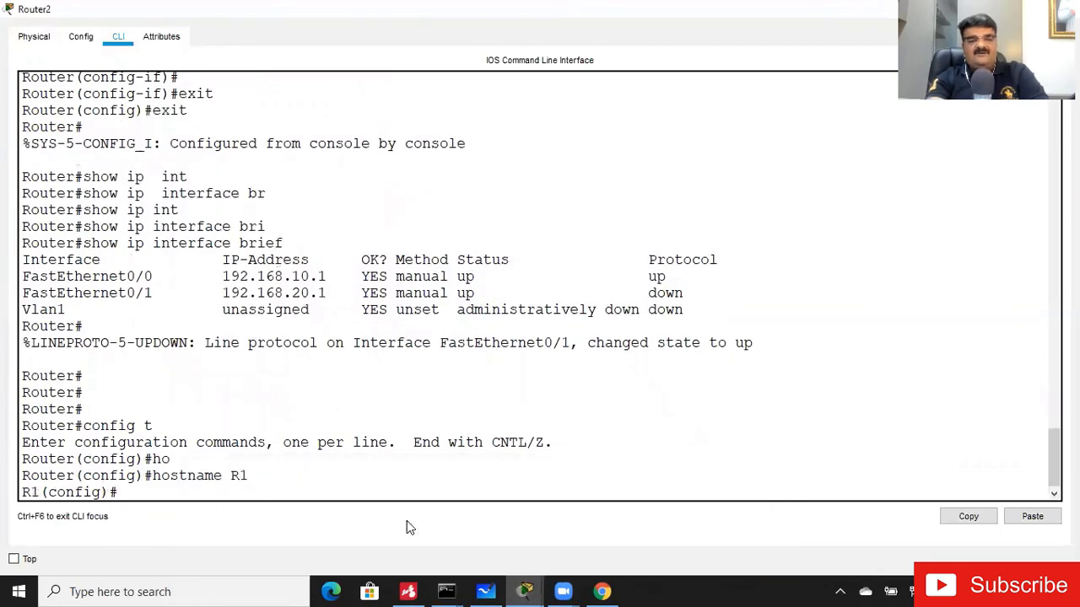
{"action": "key", "text": "Return"}
{"action": "key", "text": "Return"}
{"action": "type", "text": "exit"}
{"action": "key", "text": "Return"}
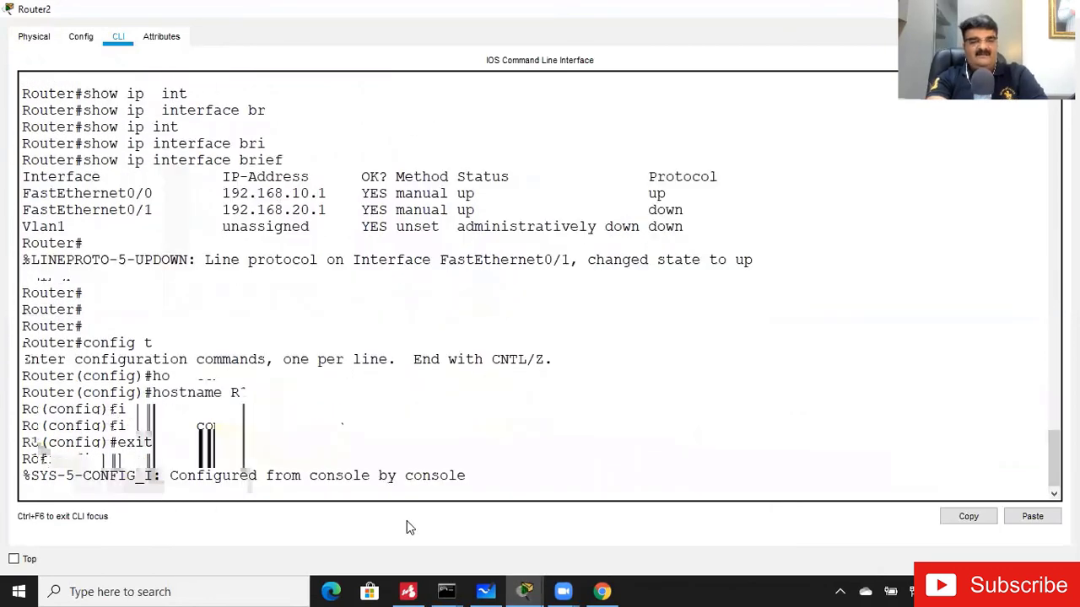
{"action": "key", "text": "Return"}
{"action": "key", "text": "Return"}
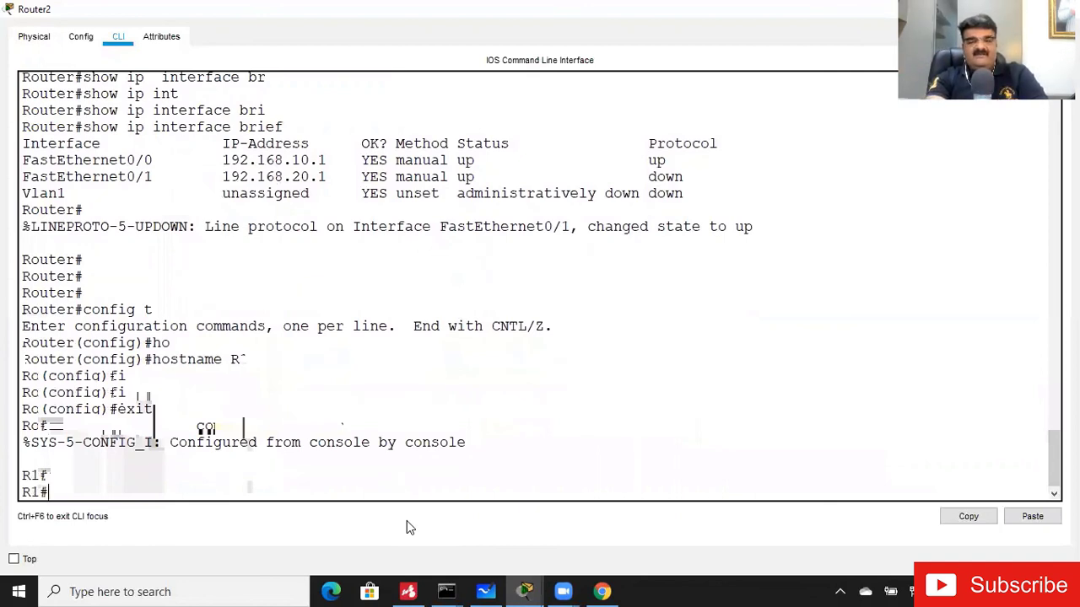
Ping Router3's address 192.168.20.2 from R1, and repeat the same ping once more.
{"action": "type", "text": "ping"}
{"action": "key", "text": "BackSpace"}
{"action": "key", "text": "BackSpace"}
{"action": "key", "text": "BackSpace"}
{"action": "key", "text": "BackSpace"}
{"action": "type", "text": "ppin"}
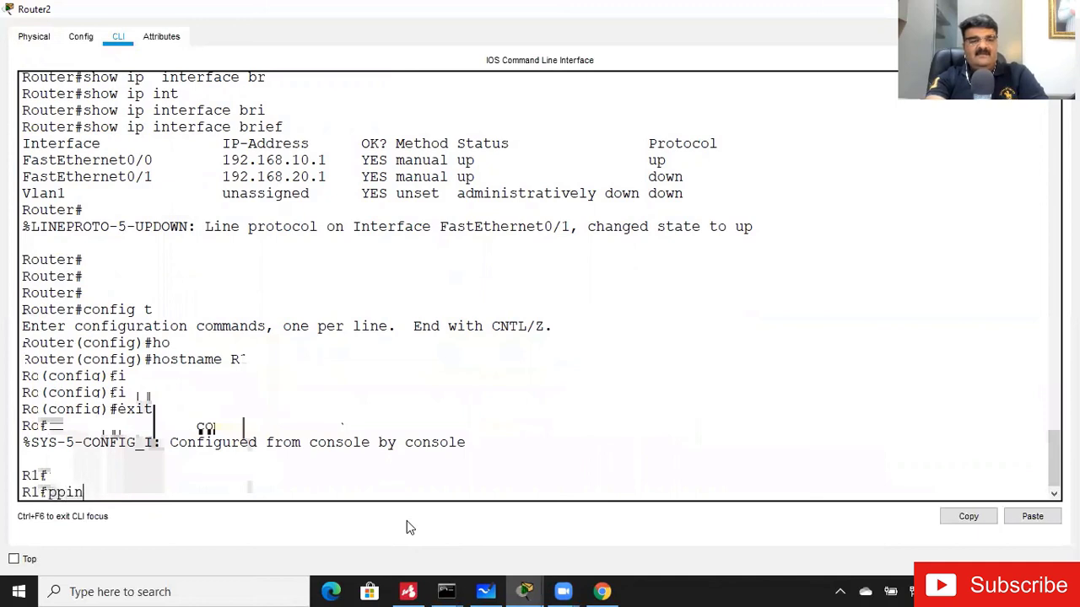
{"action": "key", "text": "BackSpace"}
{"action": "key", "text": "BackSpace"}
{"action": "key", "text": "BackSpace"}
{"action": "type", "text": "ing 192."}
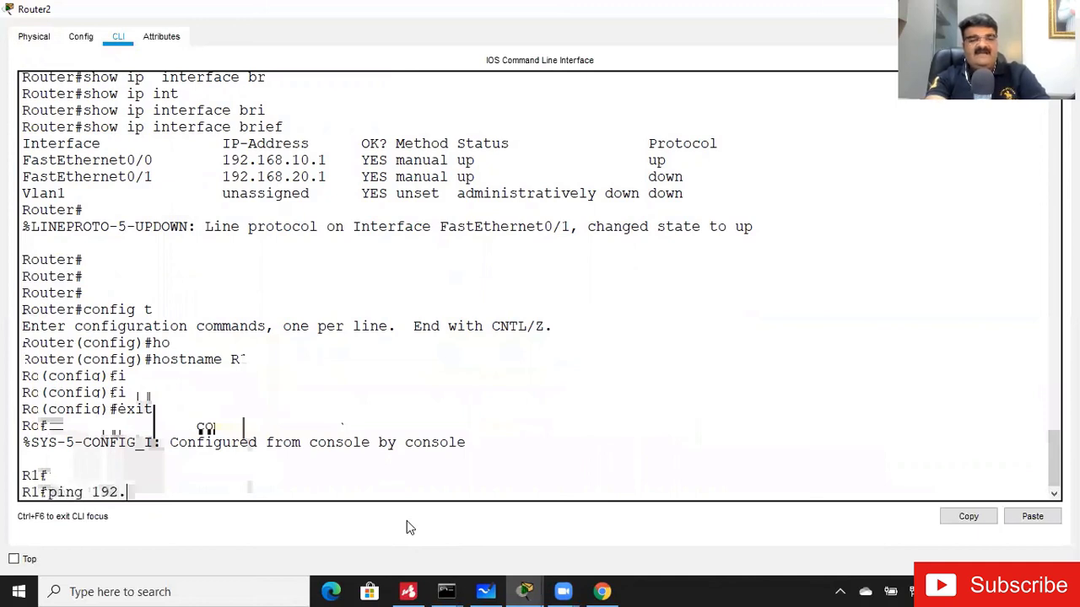
{"action": "type", "text": "168.20"}
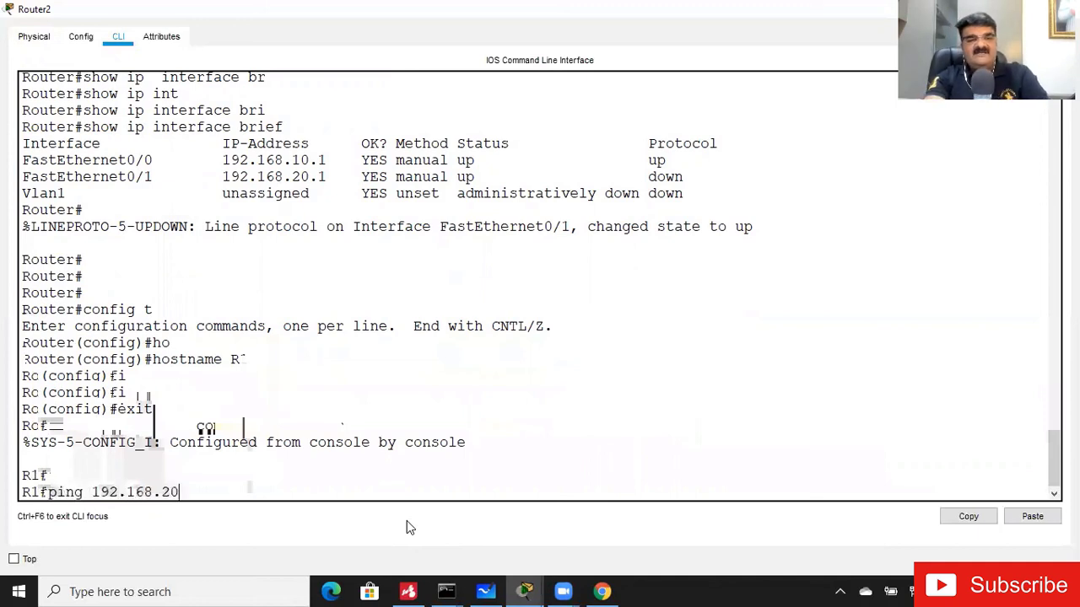
{"action": "type", "text": ".2"}
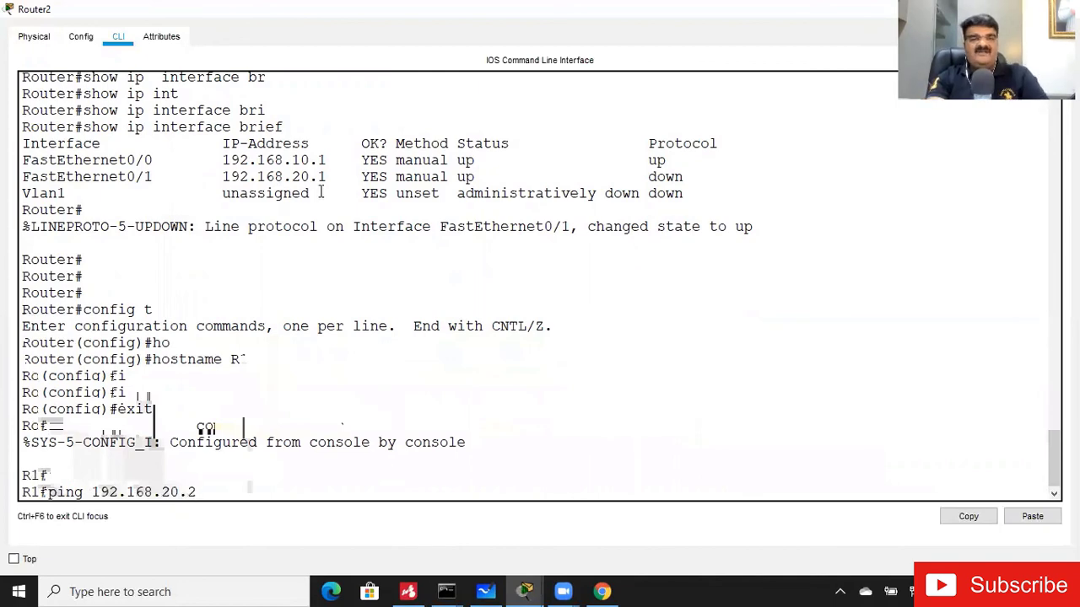
{"action": "key", "text": "Return"}
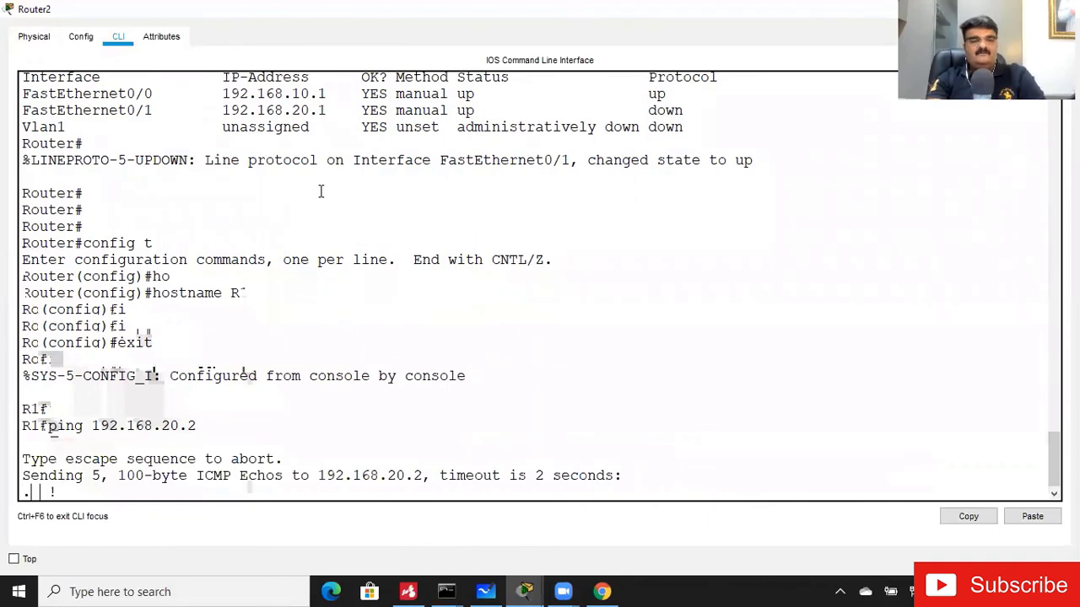
{"action": "key", "text": "Up"}
{"action": "key", "text": "Return"}
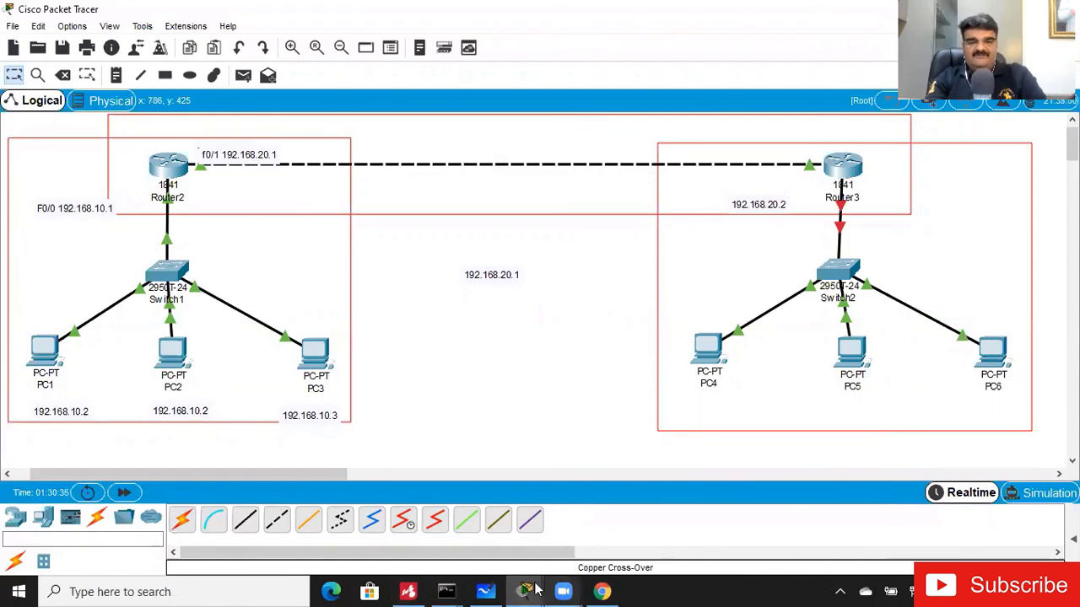
Bring up Router3's command line and enter interface configuration mode for fa0/0 on R2.
{"action": "mouse_move", "coordinate": [525, 589]}
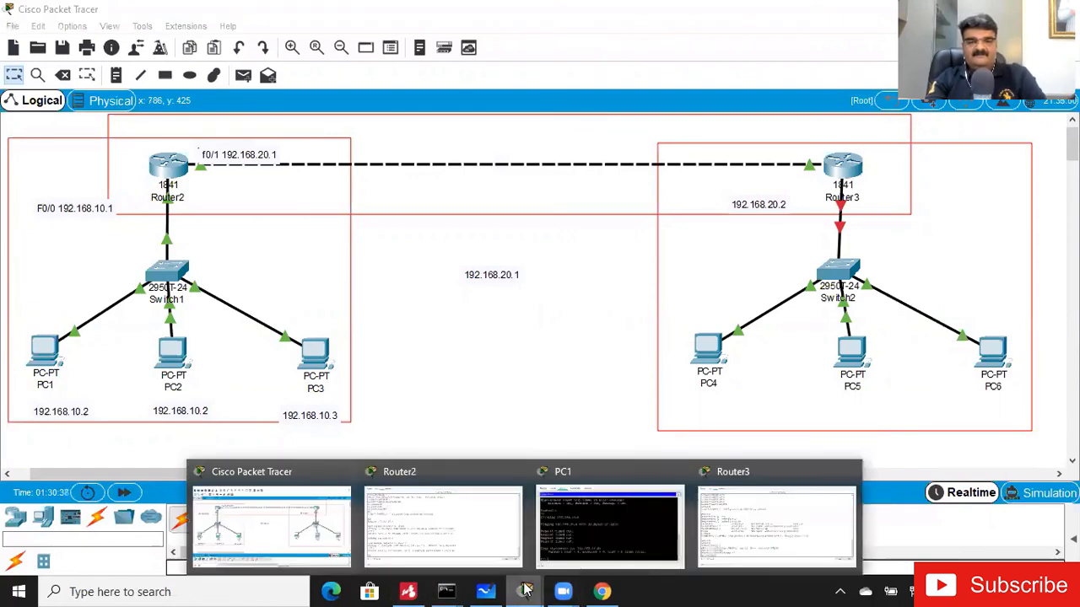
{"action": "left_click", "coordinate": [777, 536]}
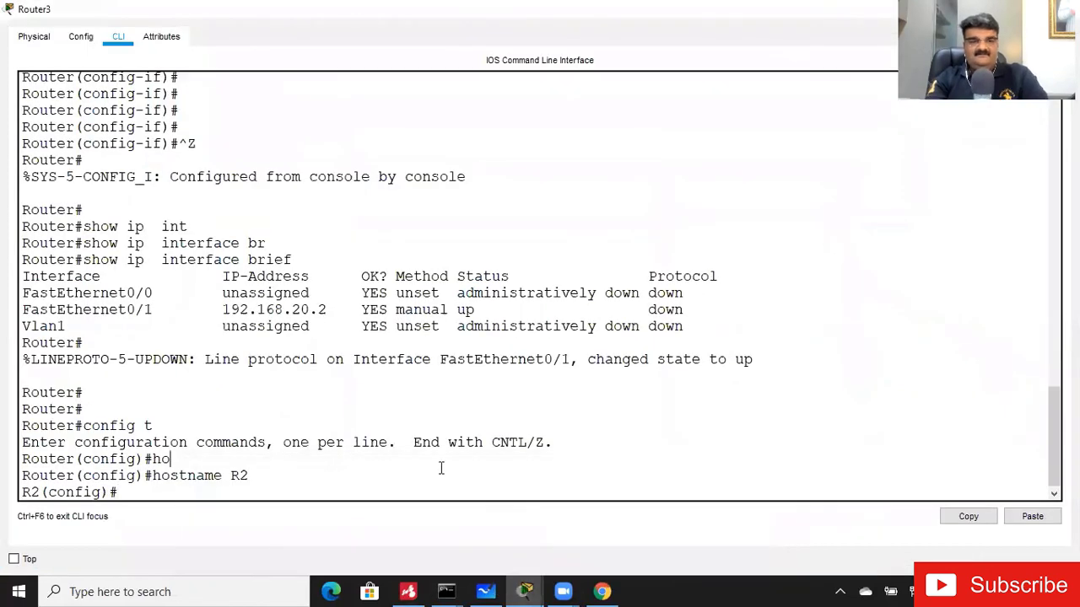
{"action": "key", "text": "Return"}
{"action": "key", "text": "Return"}
{"action": "type", "text": "int"}
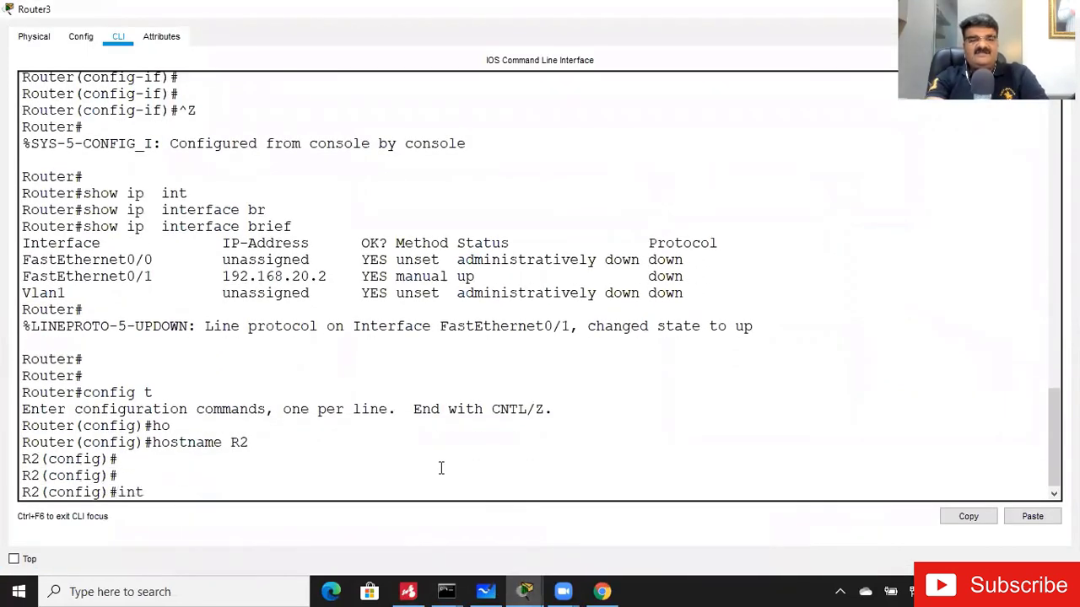
{"action": "type", "text": " fa0/0"}
{"action": "key", "text": "Return"}
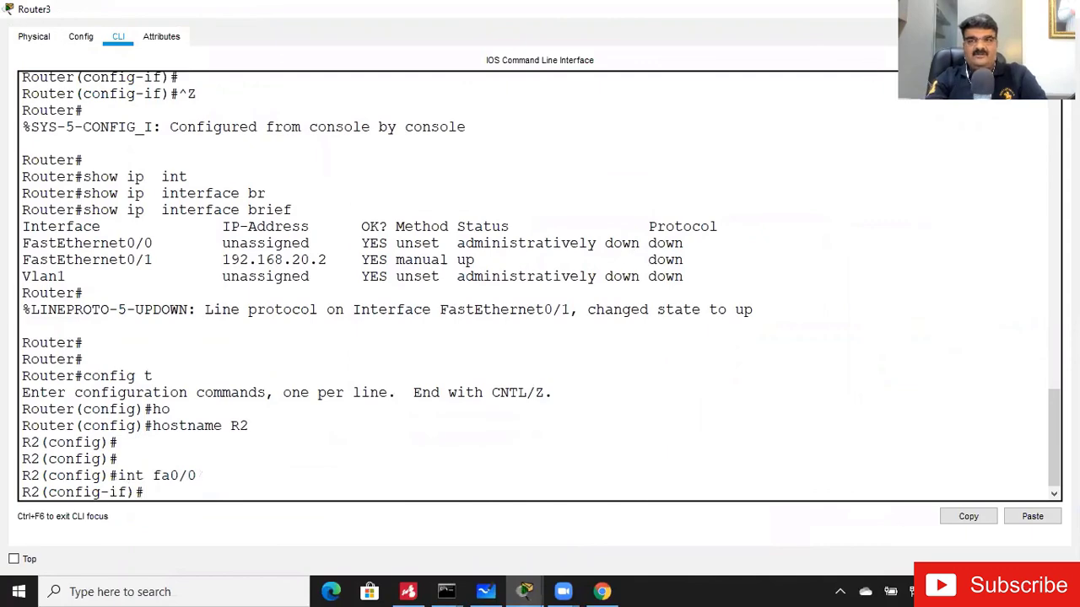
Label the Router3–Switch2 link with the note 192.168.30.1 and check it against the network plan on the whiteboard.
{"action": "left_click", "coordinate": [1061, 8]}
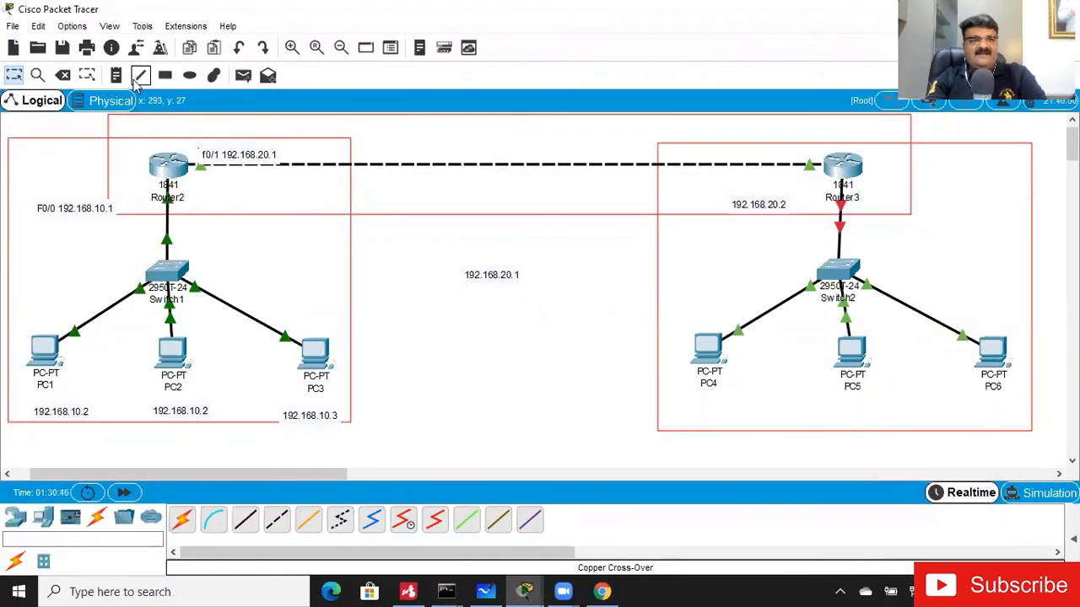
{"action": "left_click", "coordinate": [115, 80]}
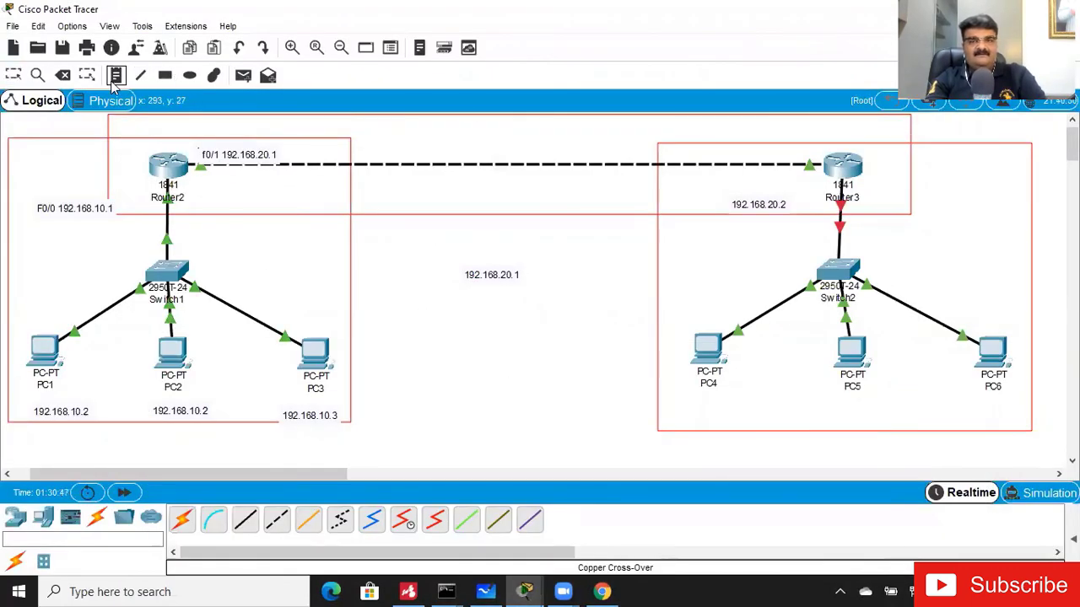
{"action": "left_click", "coordinate": [857, 242]}
{"action": "type", "text": "192.1"}
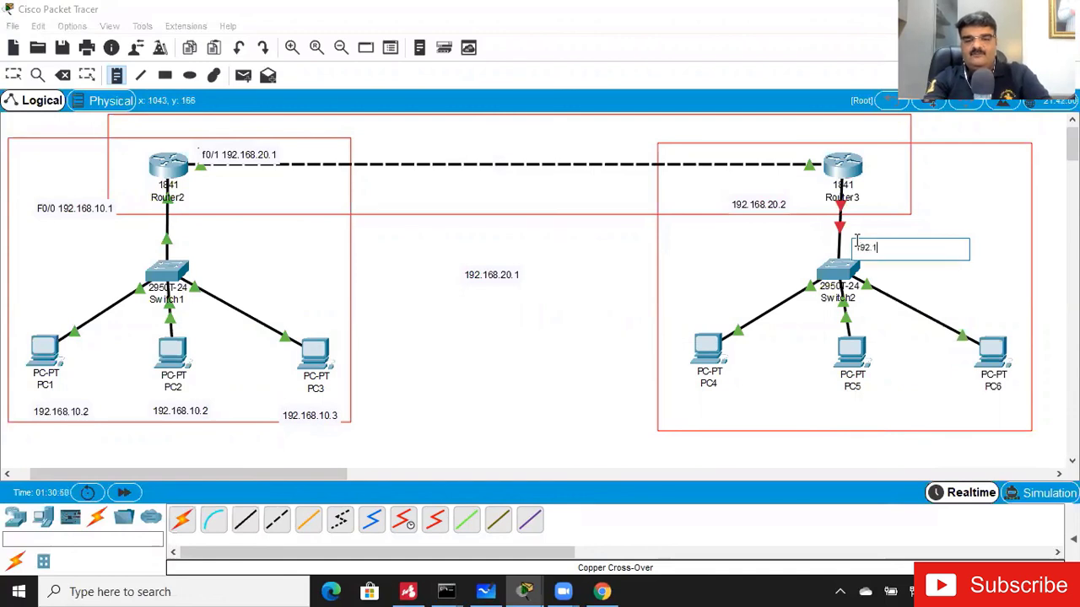
{"action": "type", "text": "68.30."}
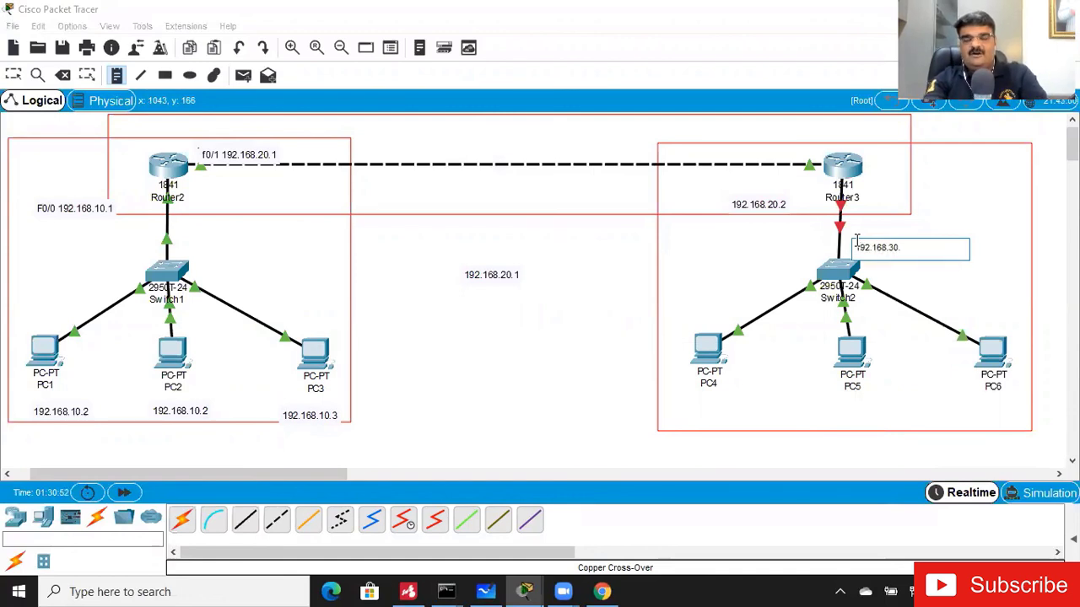
{"action": "type", "text": "1"}
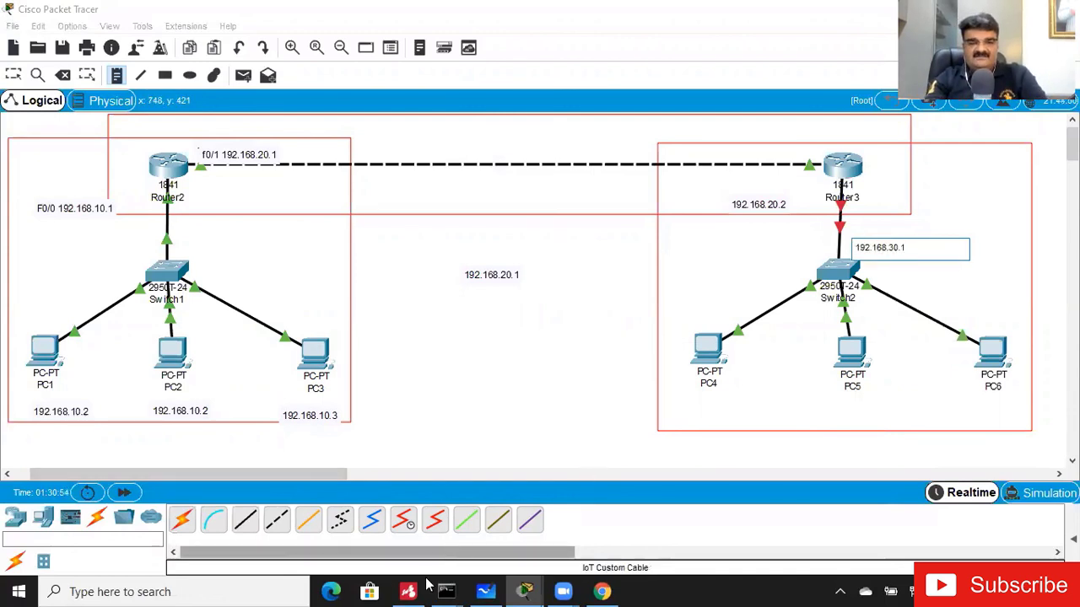
{"action": "left_click", "coordinate": [486, 592]}
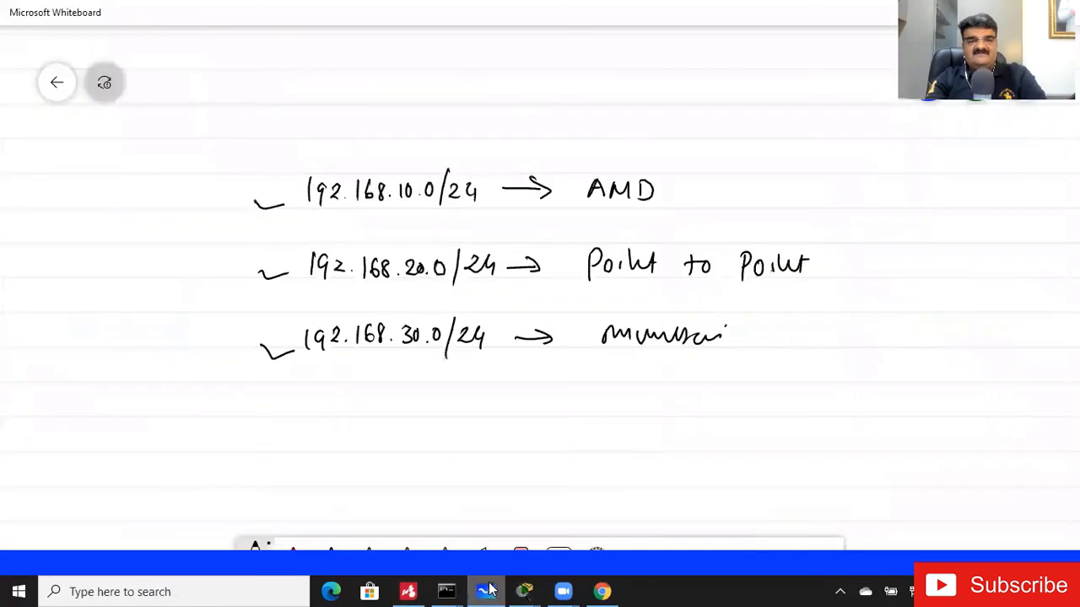
{"action": "left_click", "coordinate": [487, 589]}
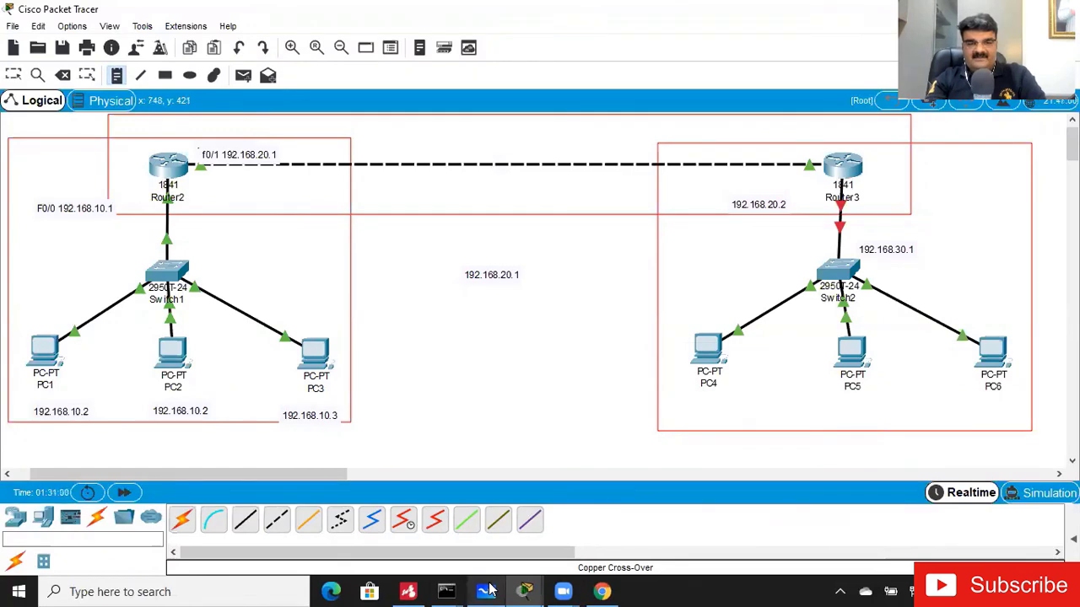
In Router3's command line, assign fa0/0 the address 192.168.30.1 with mask 255.255.255.0 and enable the interface.
{"action": "left_click", "coordinate": [533, 591]}
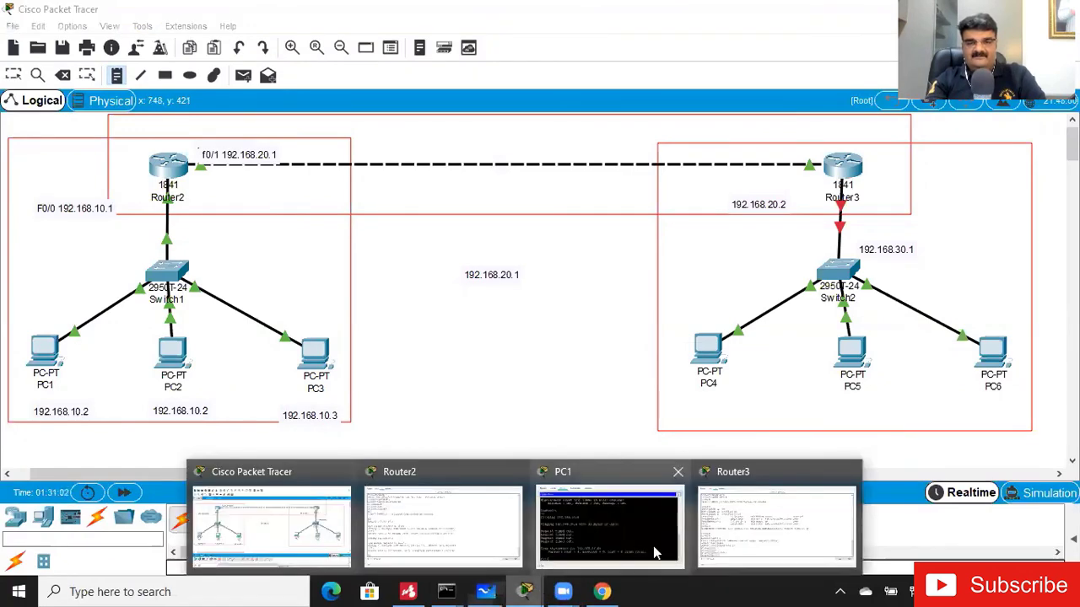
{"action": "left_click", "coordinate": [763, 516]}
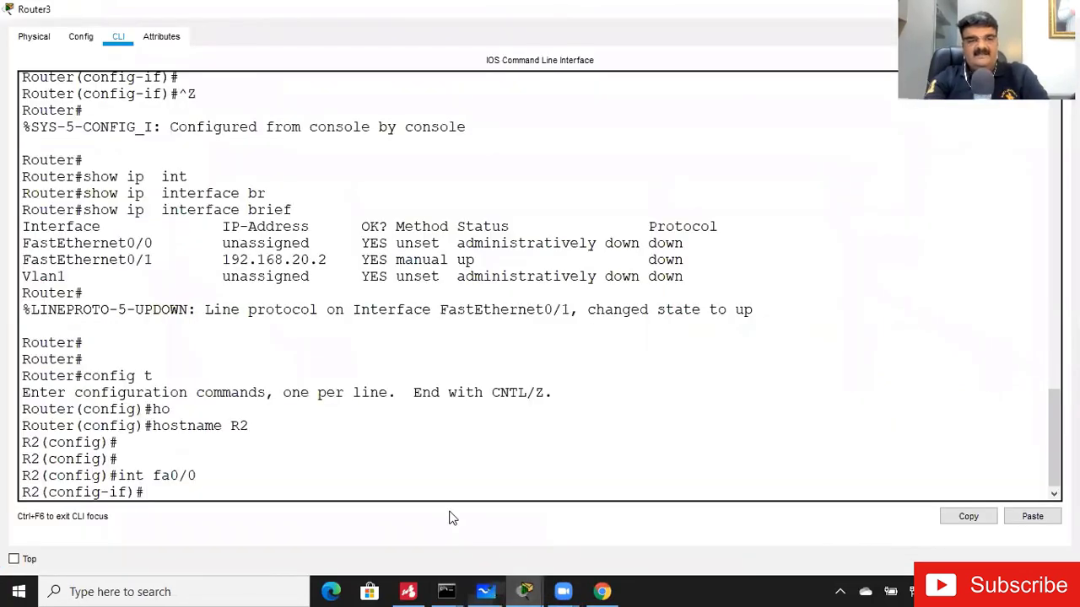
{"action": "type", "text": "ip ad"}
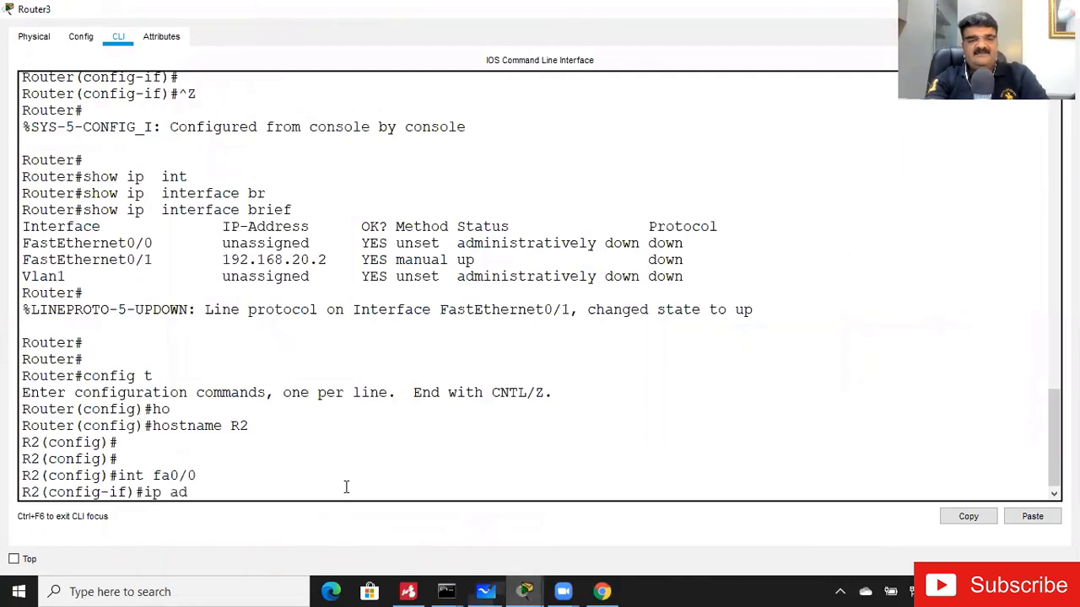
{"action": "key", "text": "Tab"}
{"action": "type", "text": "192.168"}
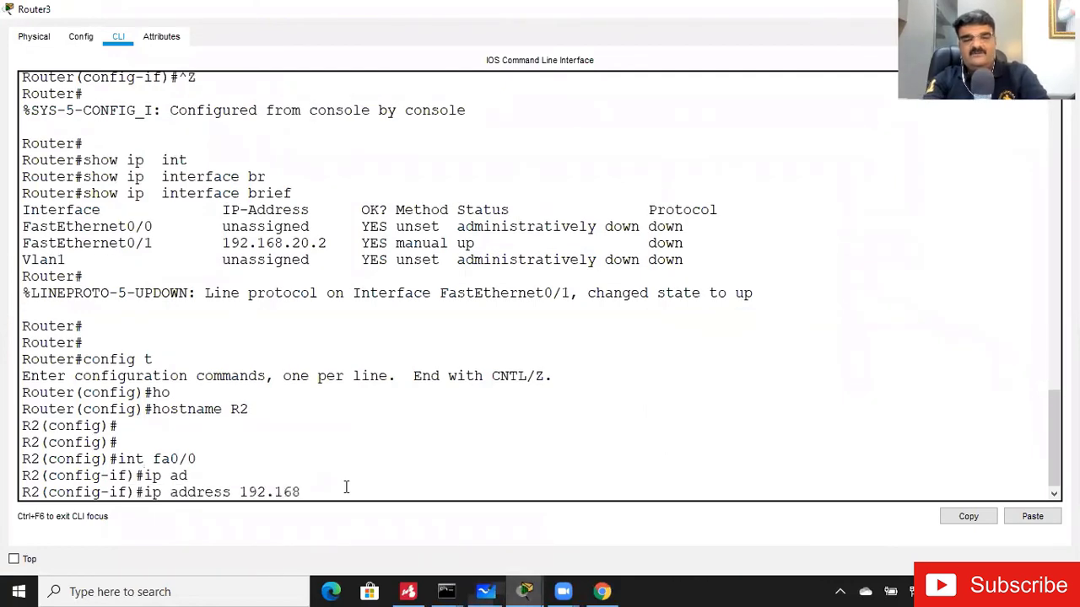
{"action": "type", "text": ".30.1 255.2"}
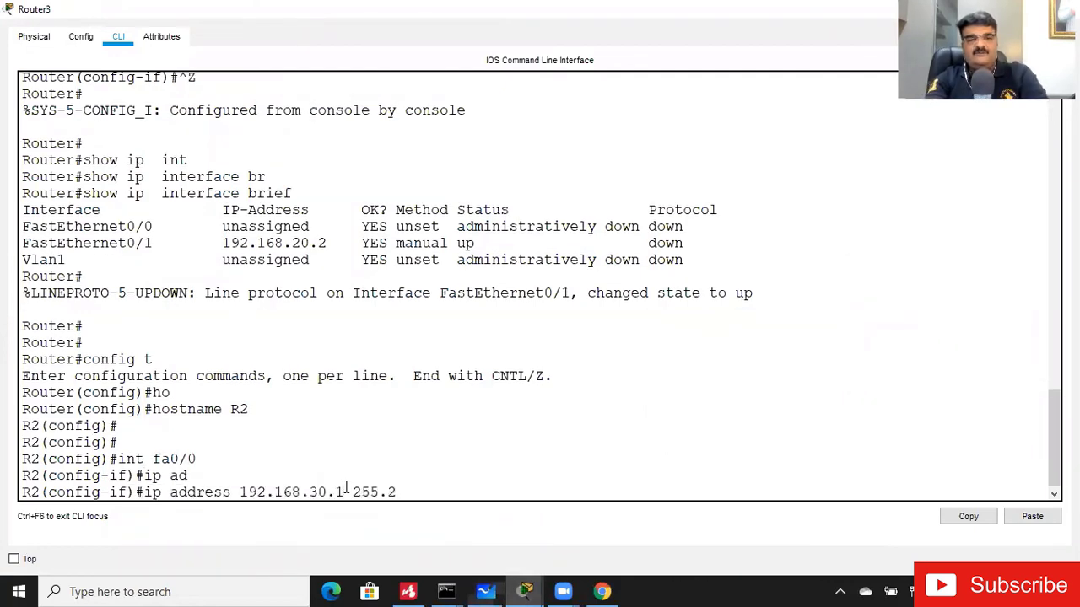
{"action": "type", "text": "55.255.0"}
{"action": "key", "text": "Return"}
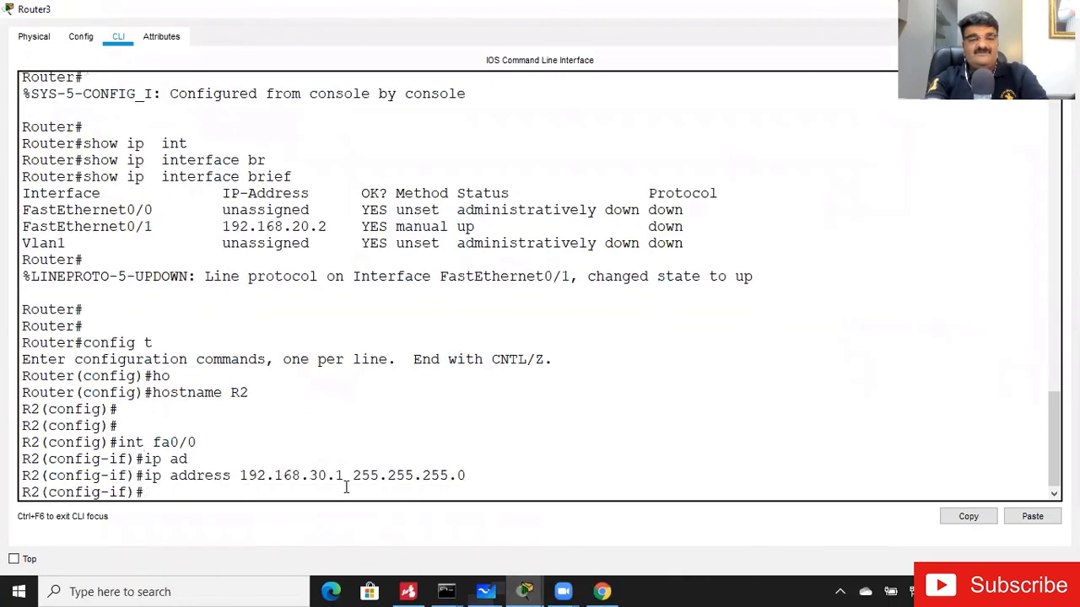
{"action": "type", "text": "no shut"}
{"action": "key", "text": "Return"}
{"action": "key", "text": "Return"}
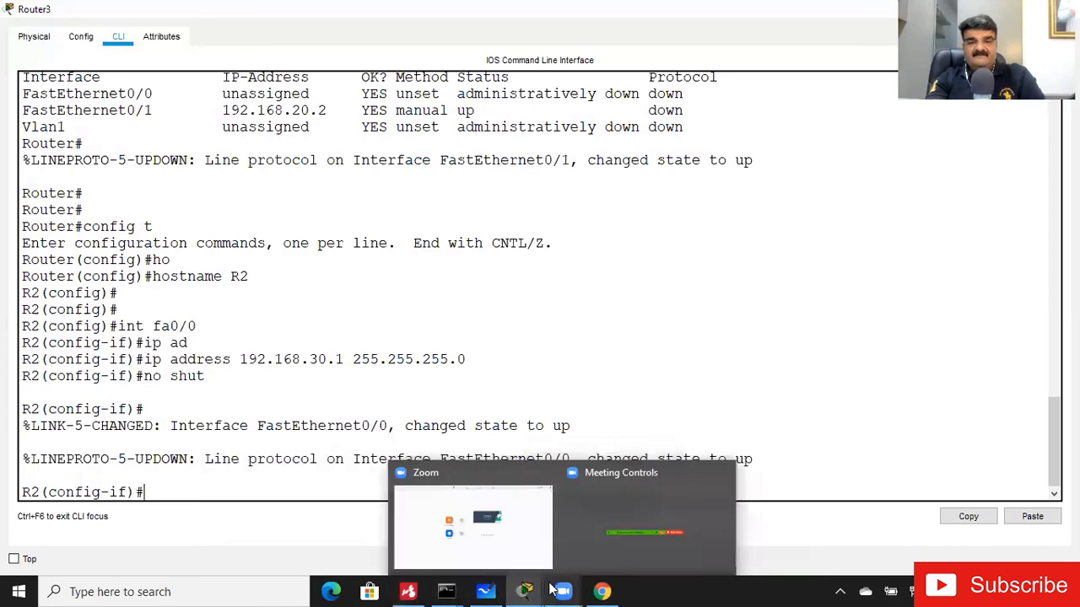
Return to the topology and give PC4 the static IP address 192.168.30.2 with subnet mask 255.255.255.0.
{"action": "mouse_move", "coordinate": [524, 590]}
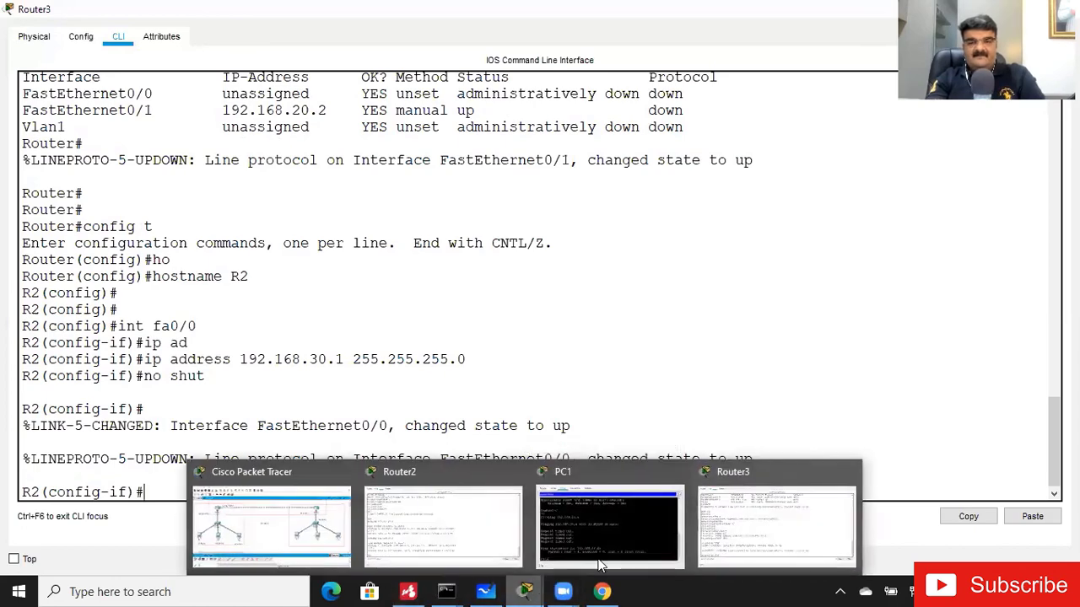
{"action": "left_click", "coordinate": [334, 540]}
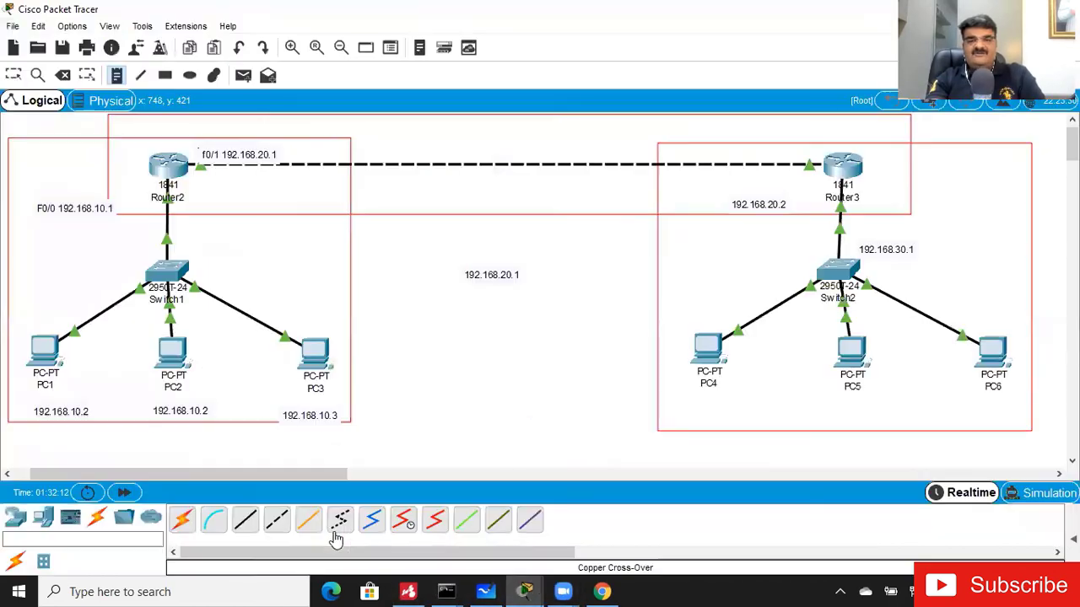
{"action": "left_click", "coordinate": [712, 352]}
{"action": "key", "text": "Escape"}
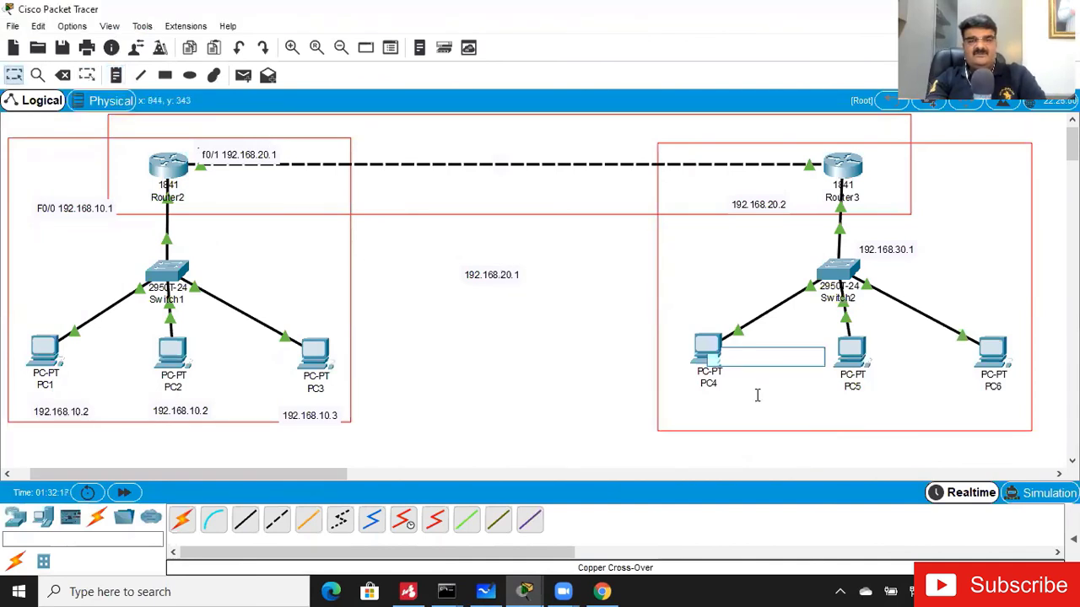
{"action": "left_click", "coordinate": [709, 349]}
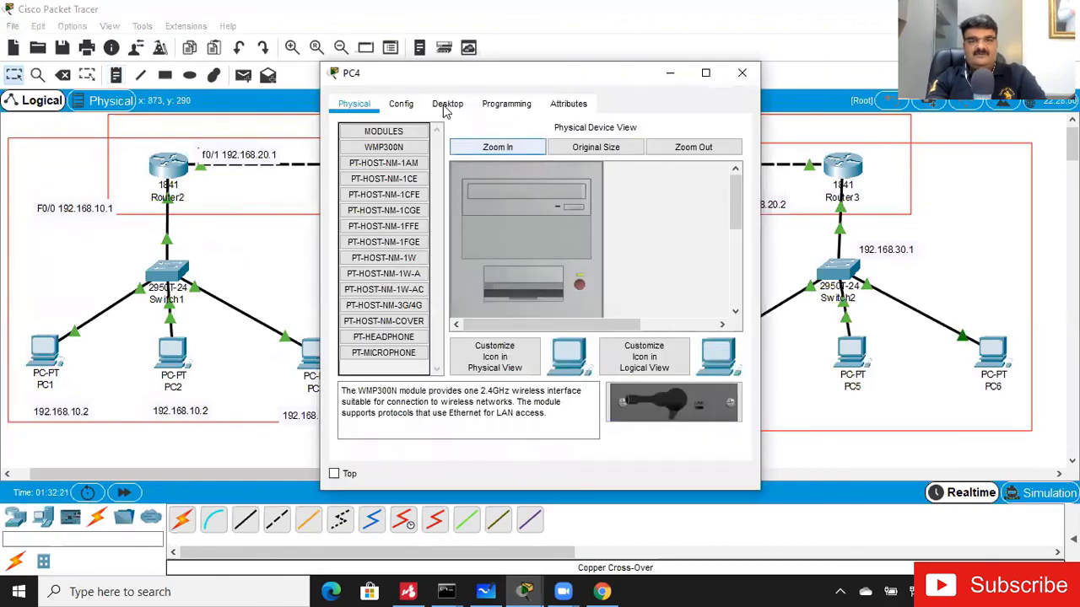
{"action": "left_click", "coordinate": [446, 105]}
{"action": "left_click", "coordinate": [394, 171]}
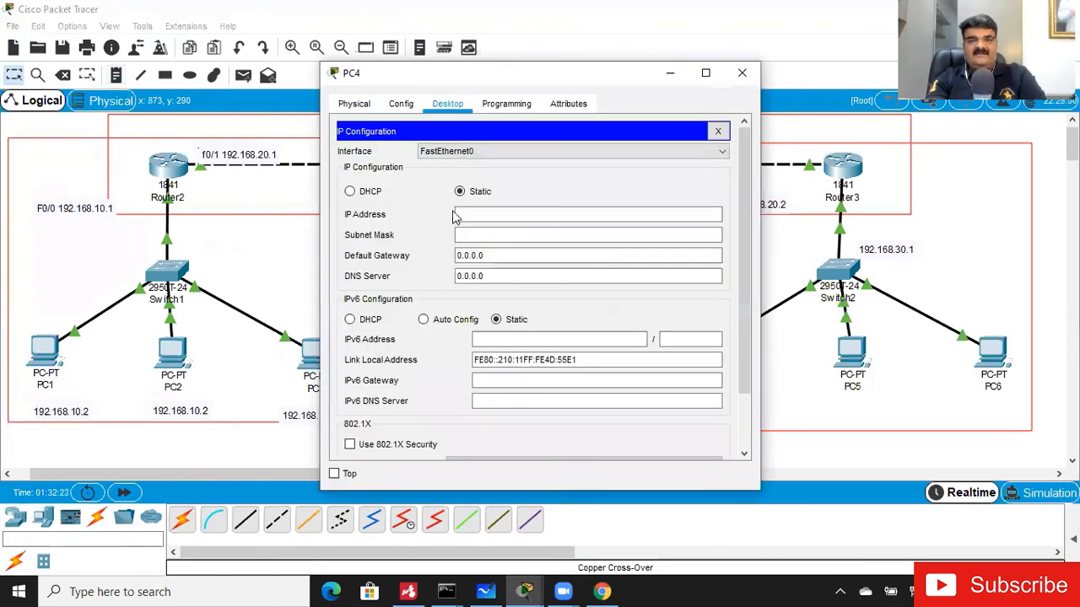
{"action": "left_click", "coordinate": [469, 214]}
{"action": "type", "text": "192.168."}
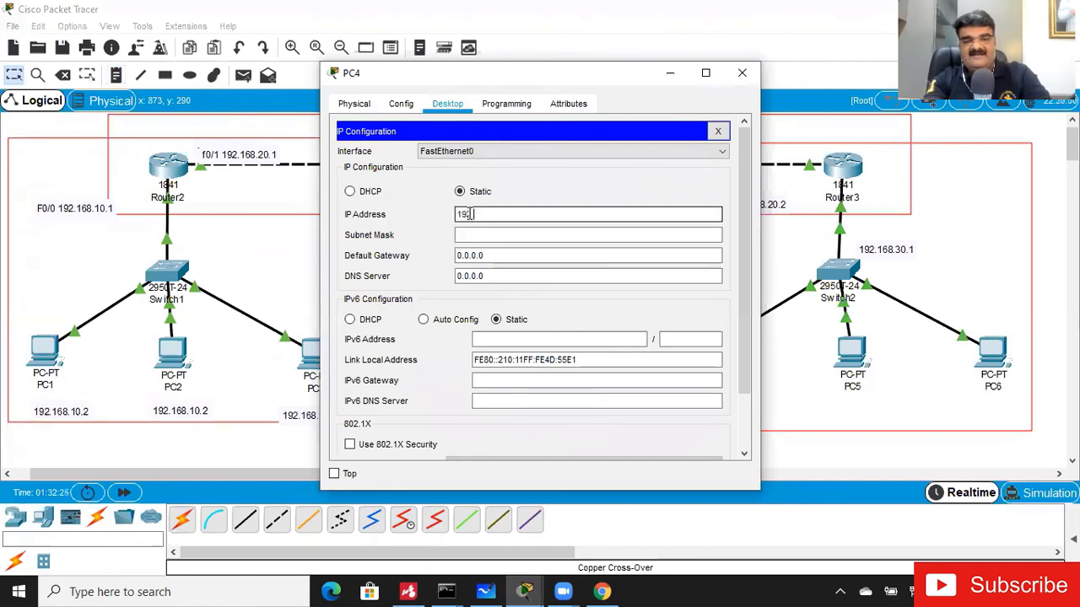
{"action": "type", "text": "30.1"}
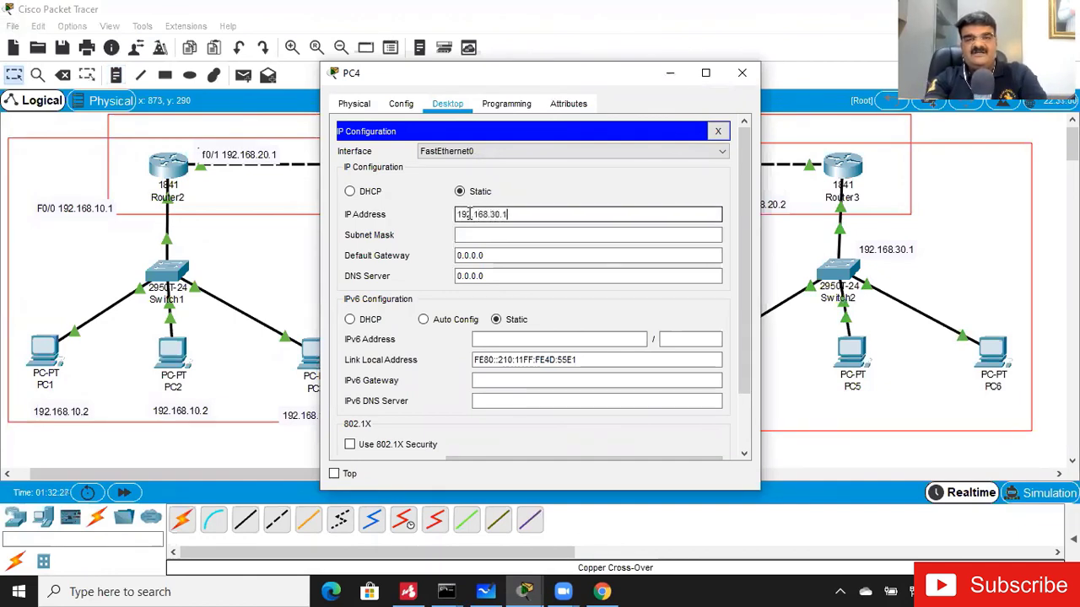
{"action": "key", "text": "BackSpace"}
{"action": "type", "text": "2"}
{"action": "key", "text": "Tab"}
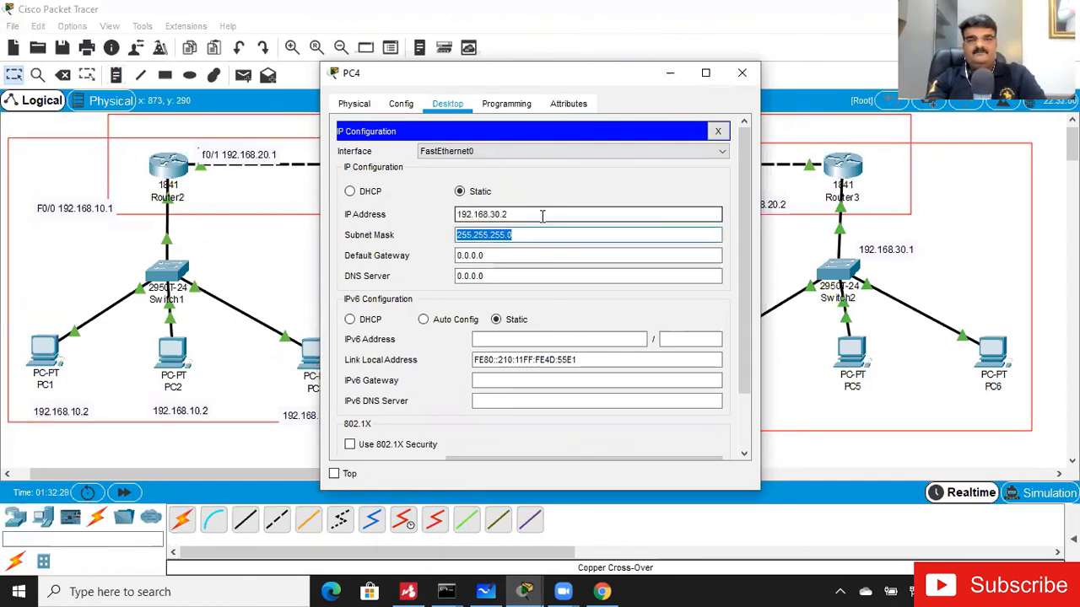
{"action": "left_click", "coordinate": [718, 131]}
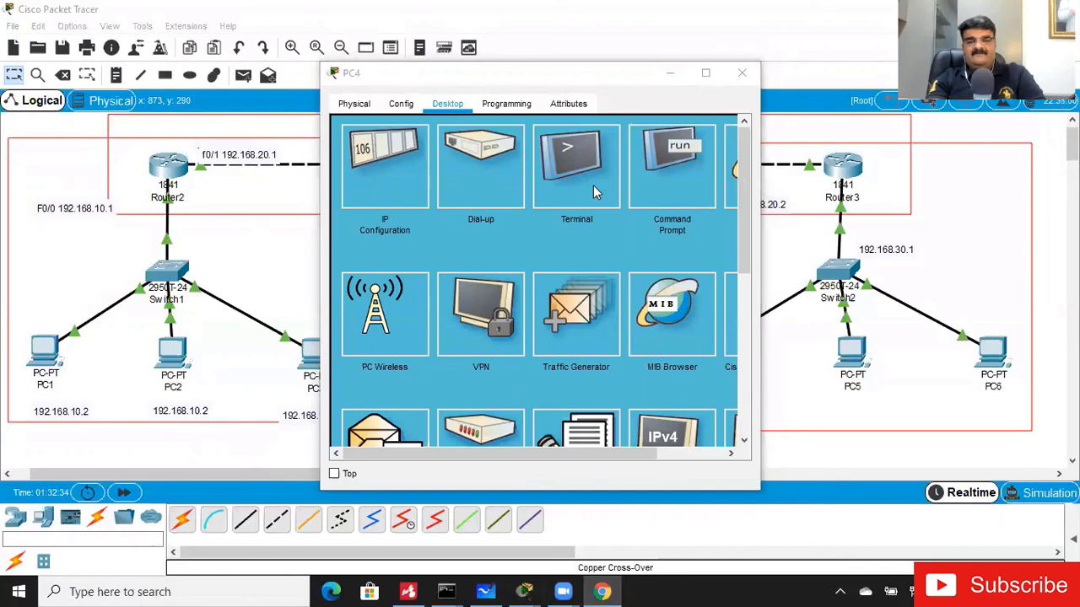
Ping Router3's address 192.168.30.1 from PC4's command prompt, and close PC4's window.
{"action": "left_click", "coordinate": [660, 165]}
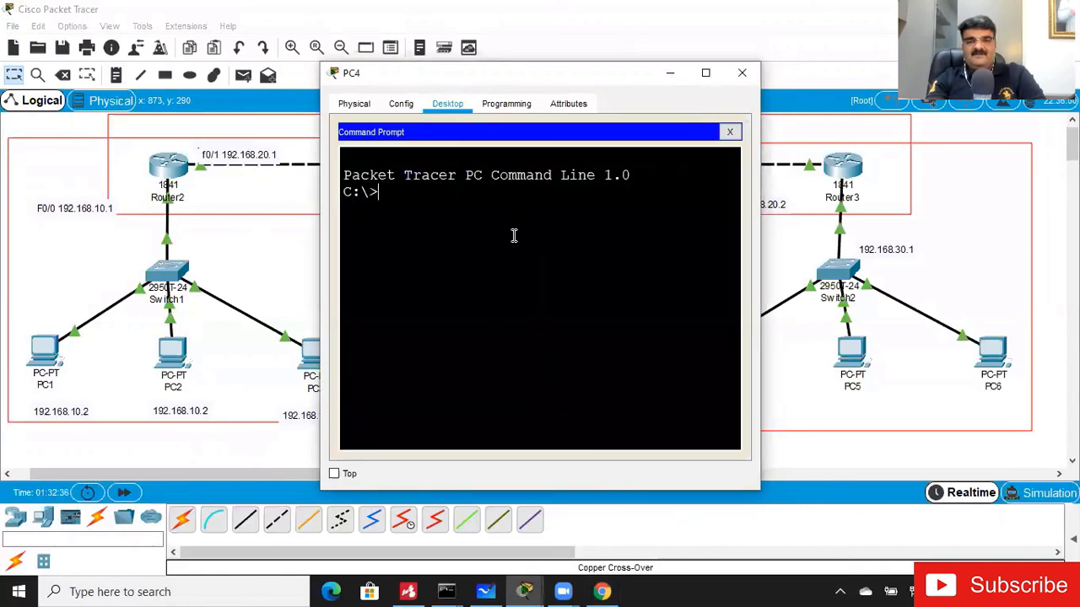
{"action": "key", "text": "Return"}
{"action": "type", "text": "ping"}
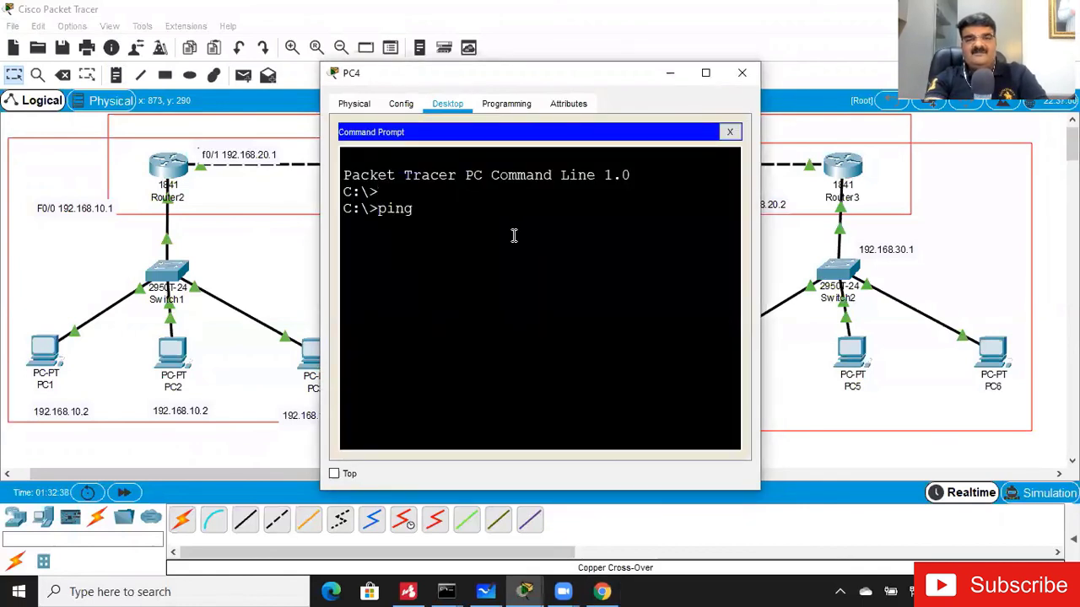
{"action": "type", "text": " 192.168."}
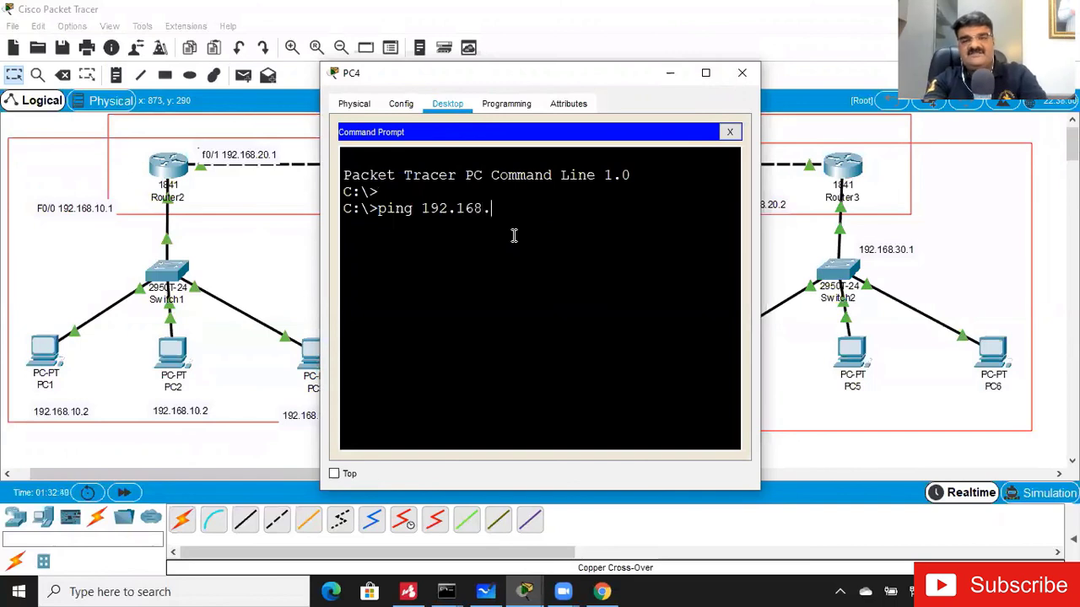
{"action": "type", "text": "30.1"}
{"action": "key", "text": "Return"}
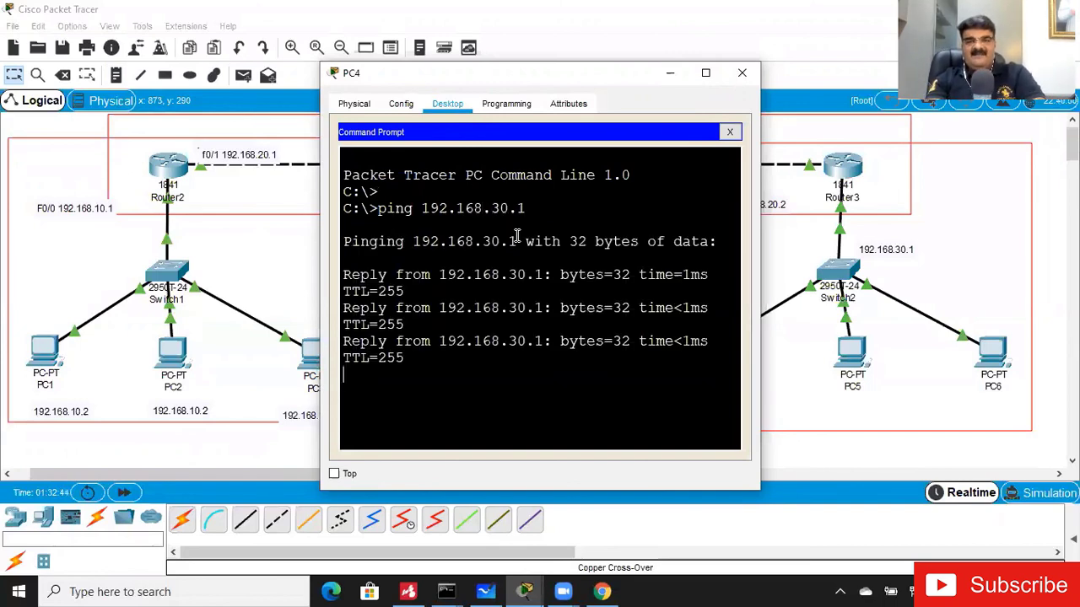
{"action": "left_click", "coordinate": [741, 74]}
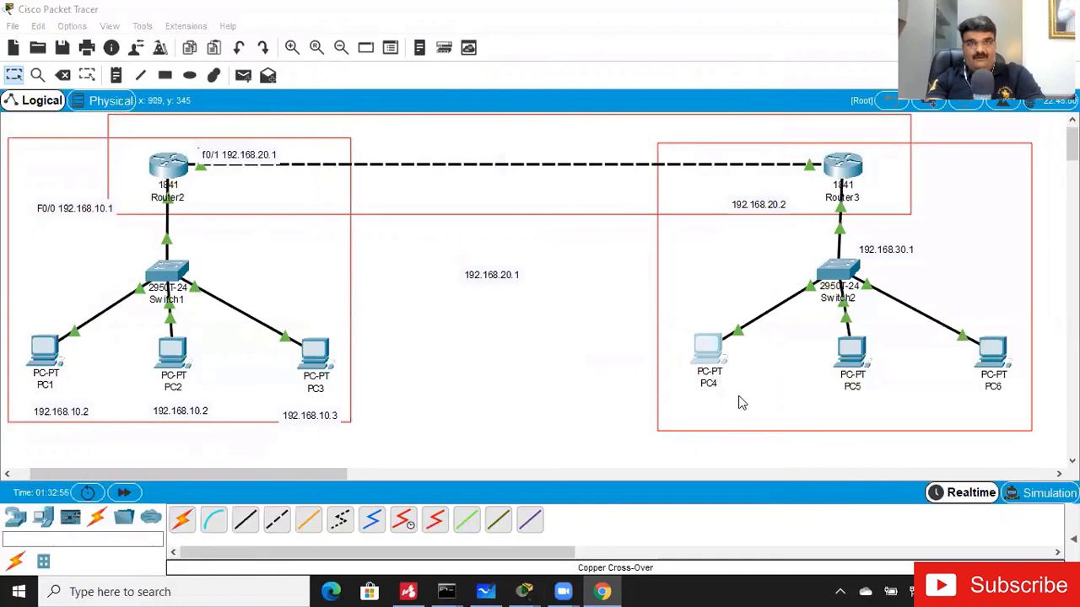
At PC1's command prompt, enter a ping to PC4's address 192.168.30.2 without running it.
{"action": "left_click", "coordinate": [45, 354]}
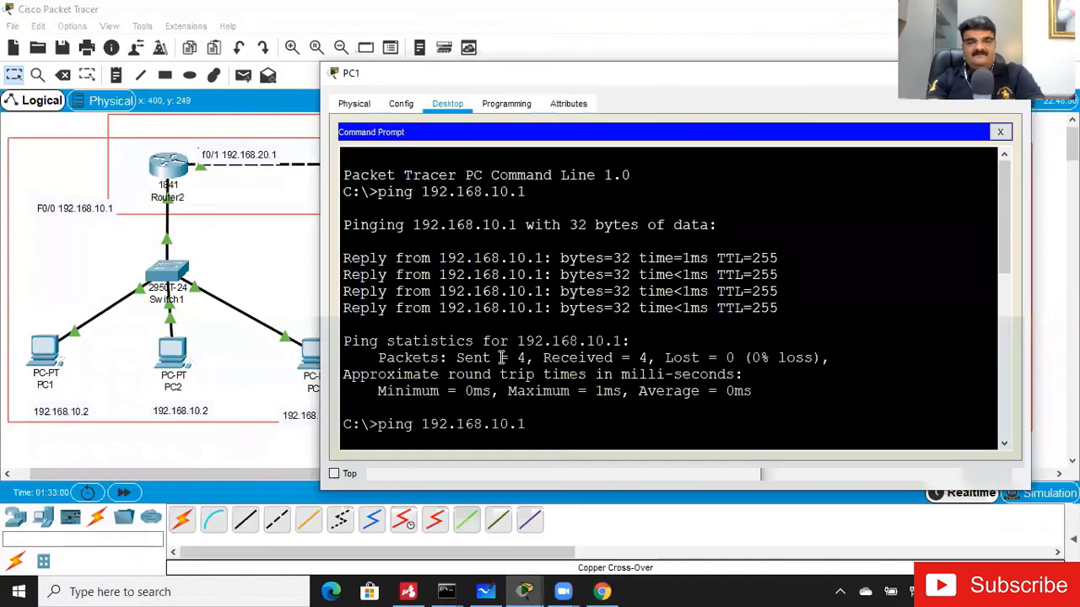
{"action": "scroll", "coordinate": [502, 358], "scroll_direction": "down", "scroll_amount": 5}
{"action": "type", "text": "ping 1"}
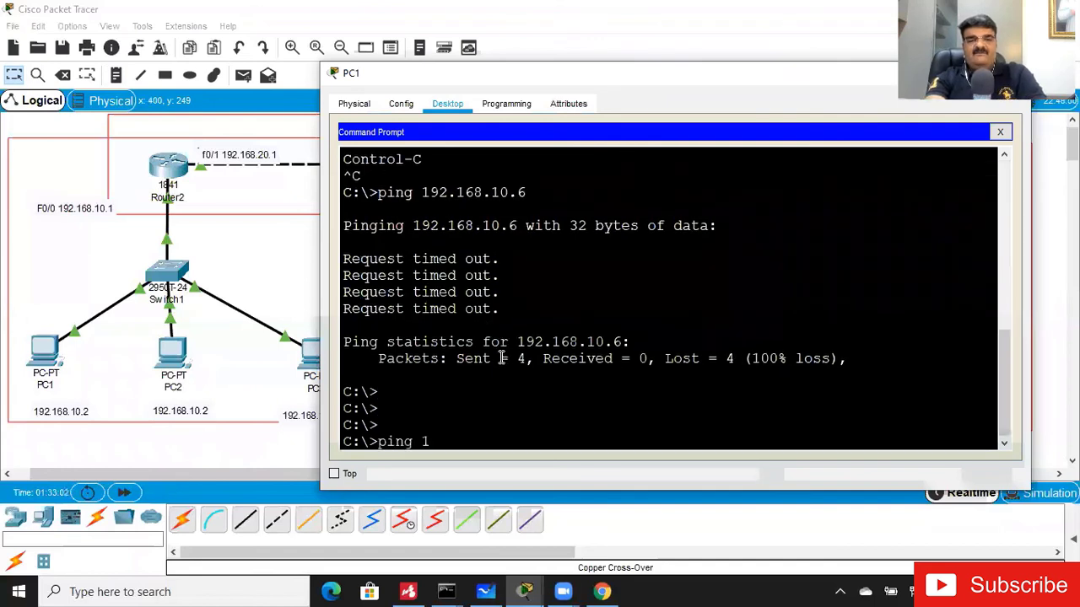
{"action": "type", "text": "92.168."}
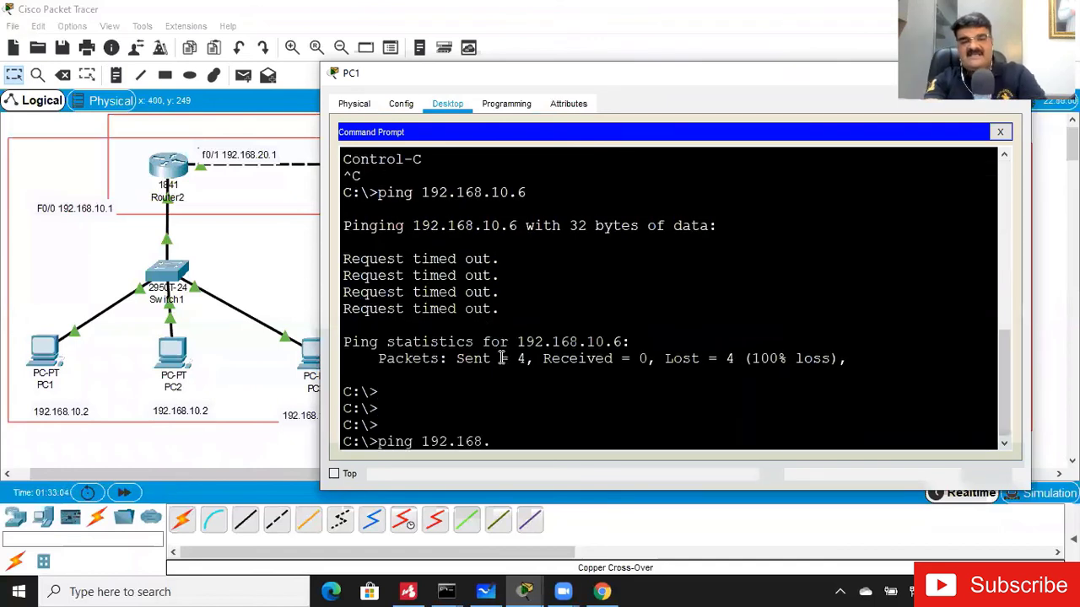
{"action": "type", "text": "30.2"}
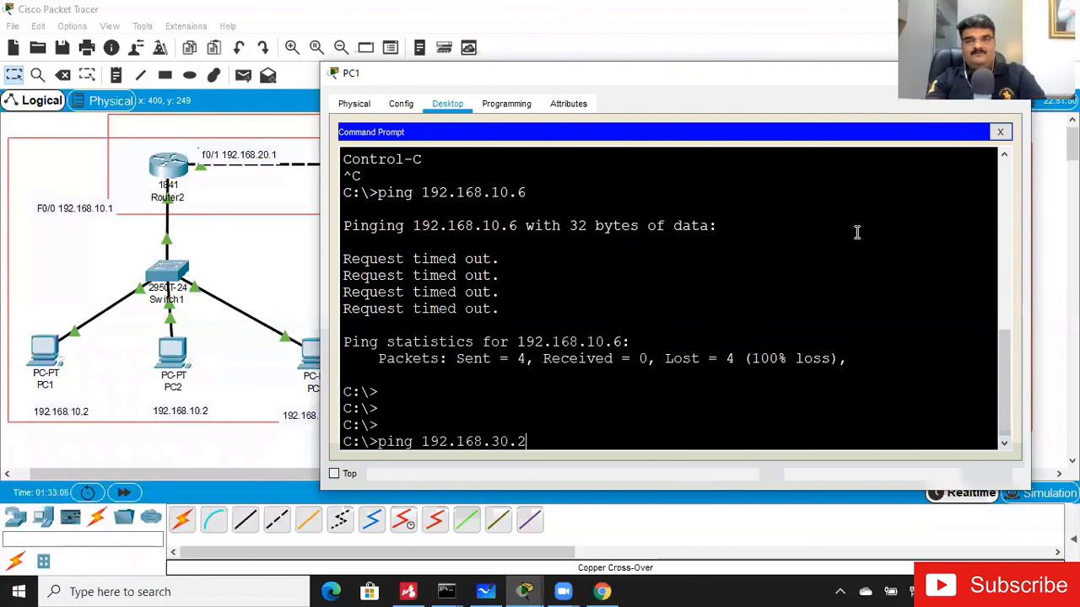
Run the prepared ping to PC4's address 192.168.30.2 at PC1's command prompt, and return to the topology.
{"action": "left_click", "coordinate": [319, 262]}
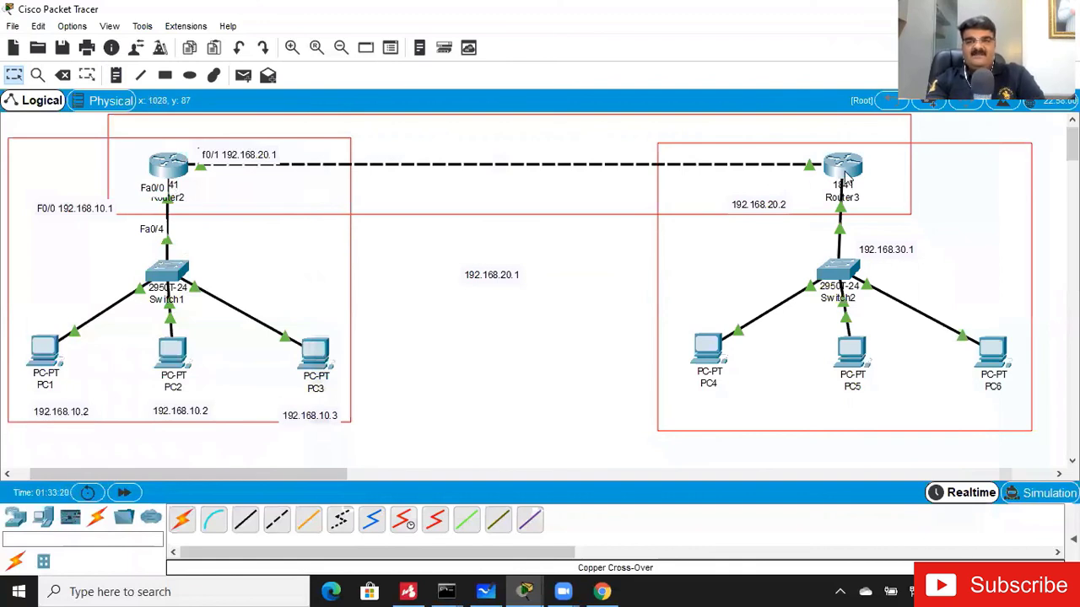
{"action": "mouse_move", "coordinate": [848, 178]}
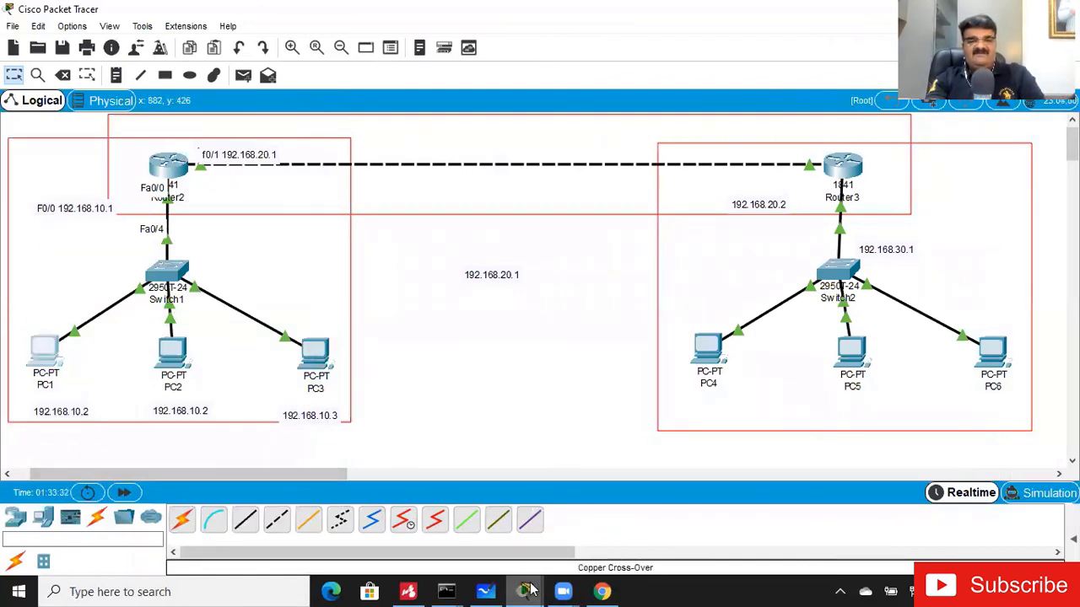
{"action": "mouse_move", "coordinate": [528, 589]}
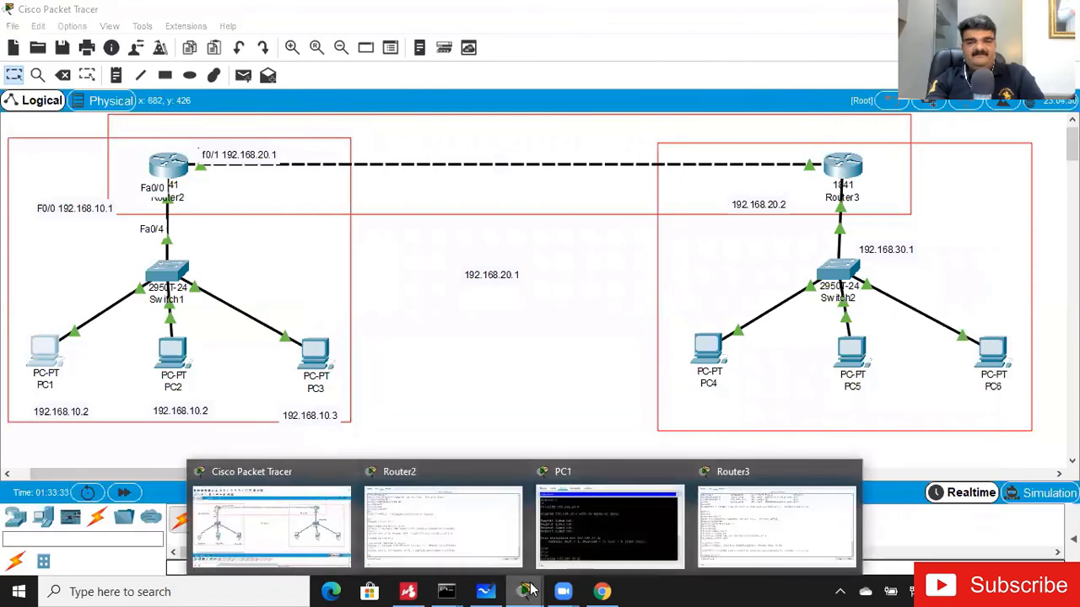
{"action": "left_click", "coordinate": [570, 540]}
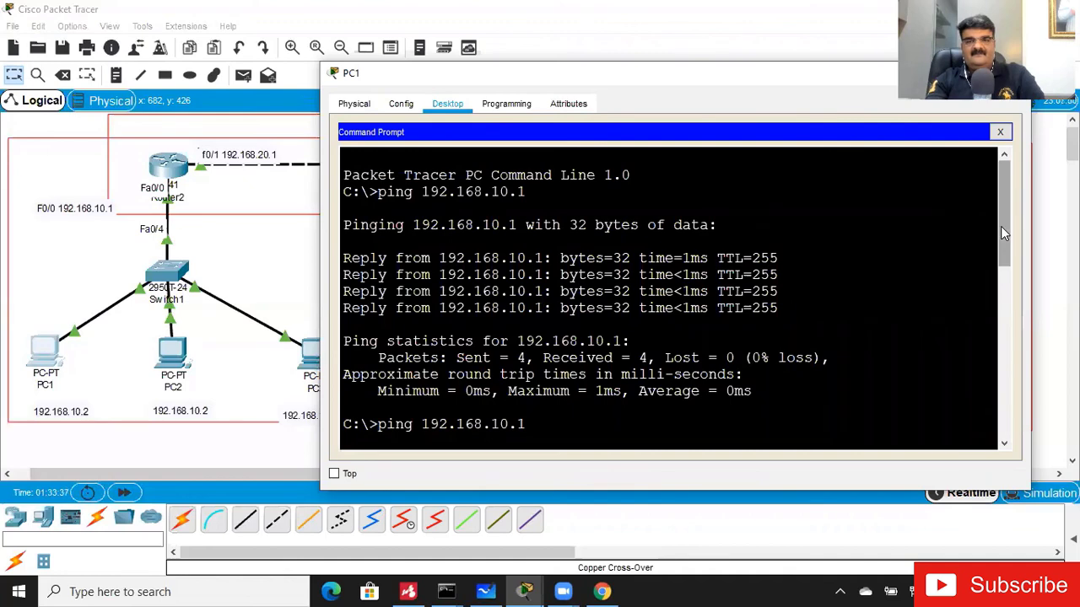
{"action": "left_click_drag", "start_coordinate": [1001, 226], "coordinate": [1009, 433]}
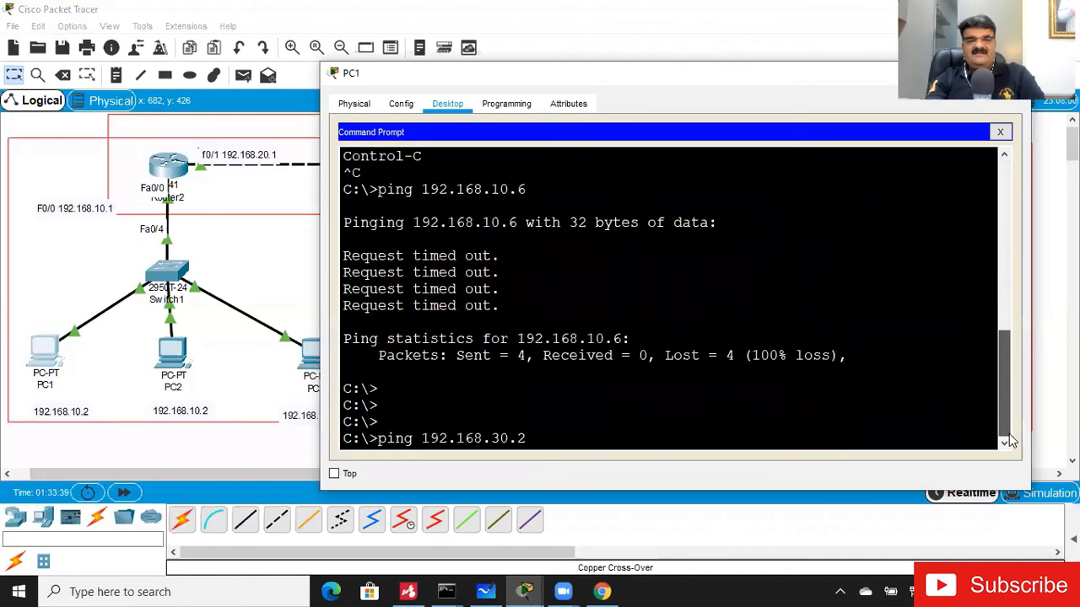
{"action": "left_click_drag", "start_coordinate": [677, 79], "coordinate": [577, 112]}
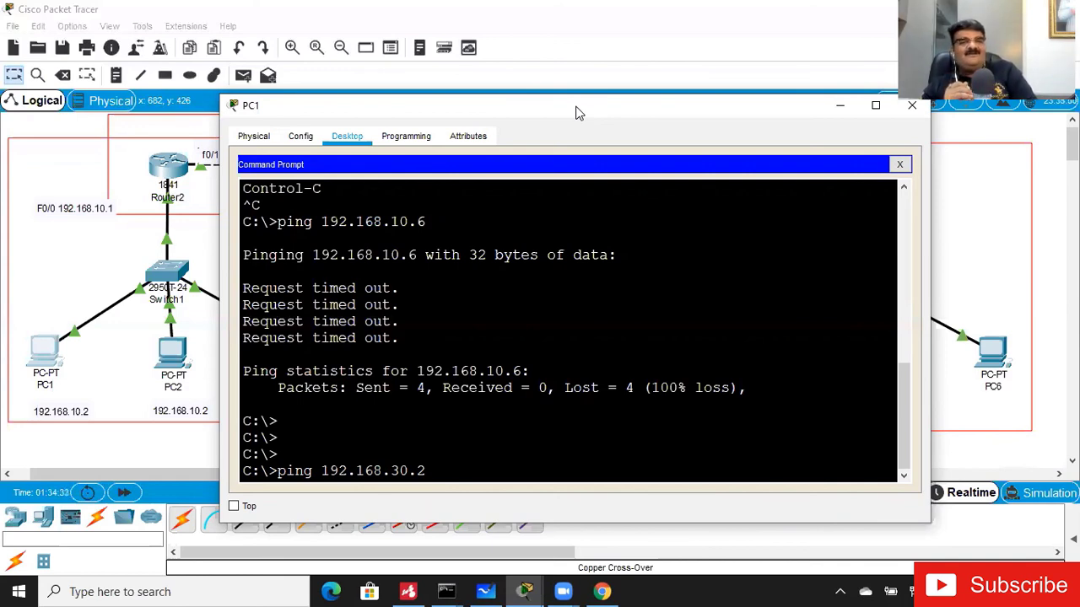
{"action": "left_click", "coordinate": [532, 439]}
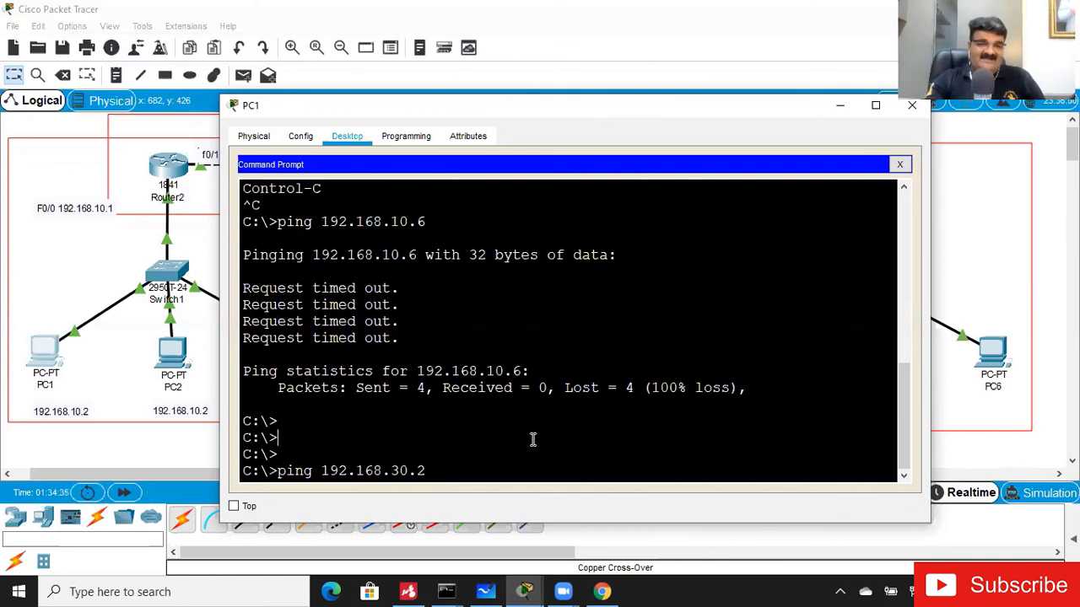
{"action": "key", "text": "Return"}
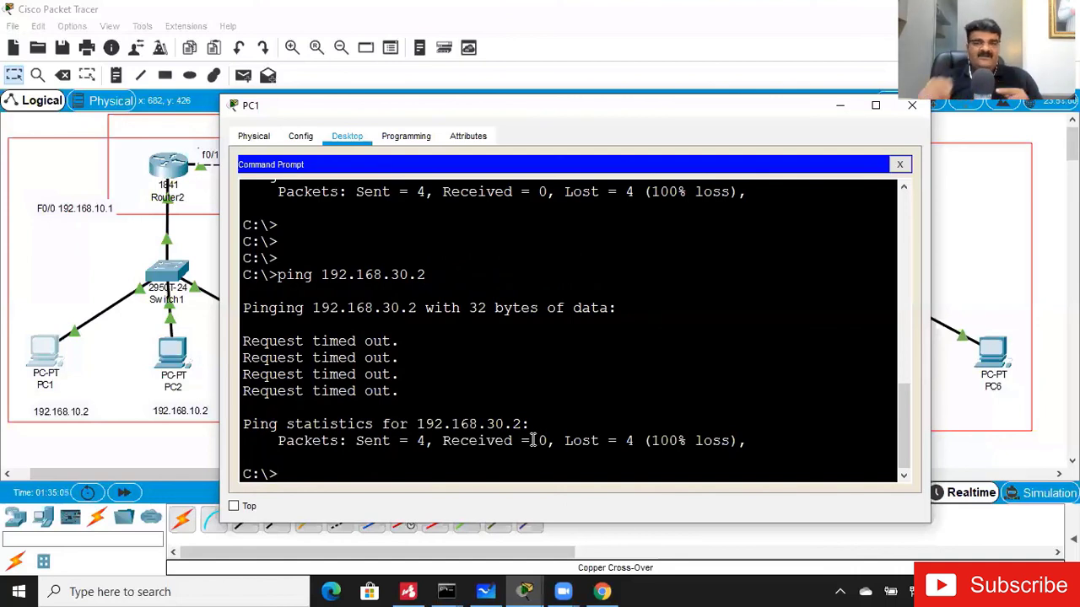
{"action": "left_click", "coordinate": [837, 107]}
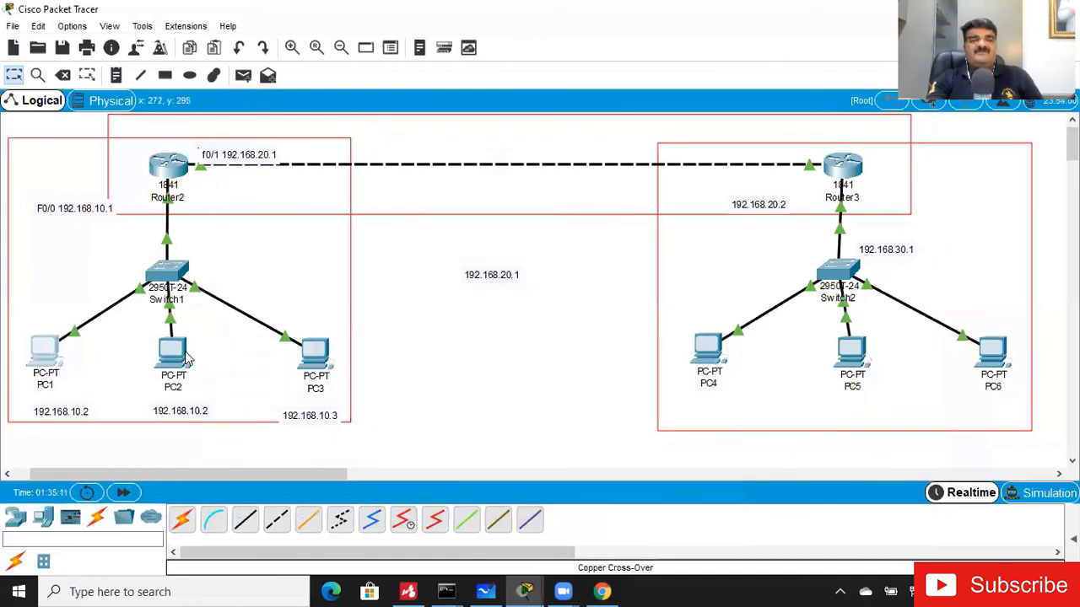
{"action": "mouse_move", "coordinate": [188, 358]}
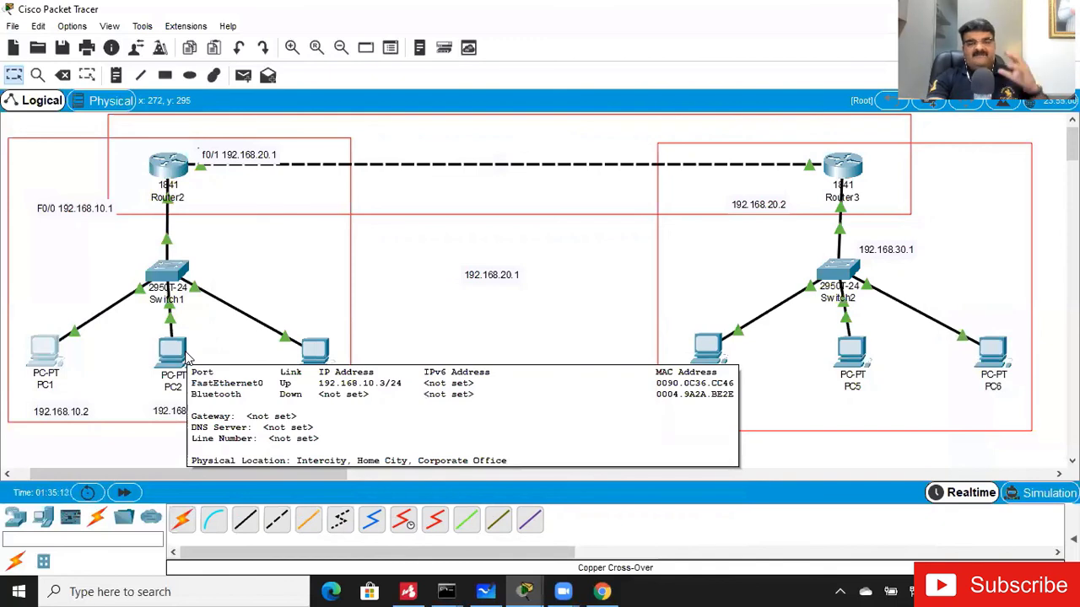